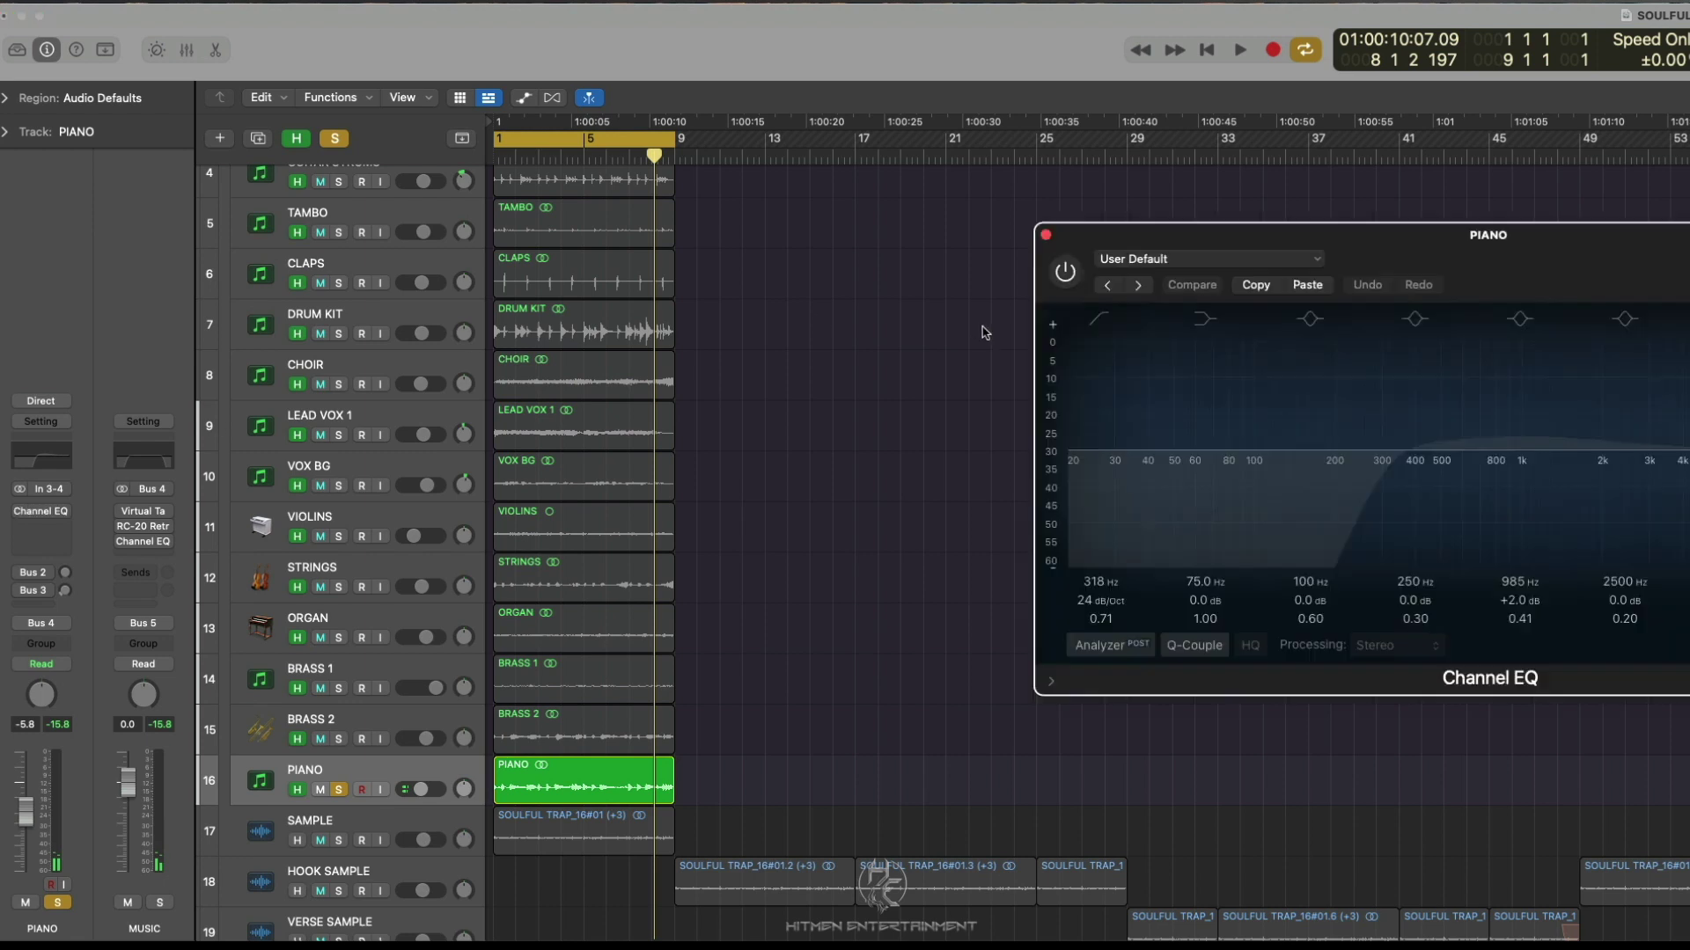
Turn on the PIANO track's Channel EQ, compare it with bypass during playback, leave it enabled and close it
left_click_drag(1286, 233, 408, 245)
left_click(191, 288)
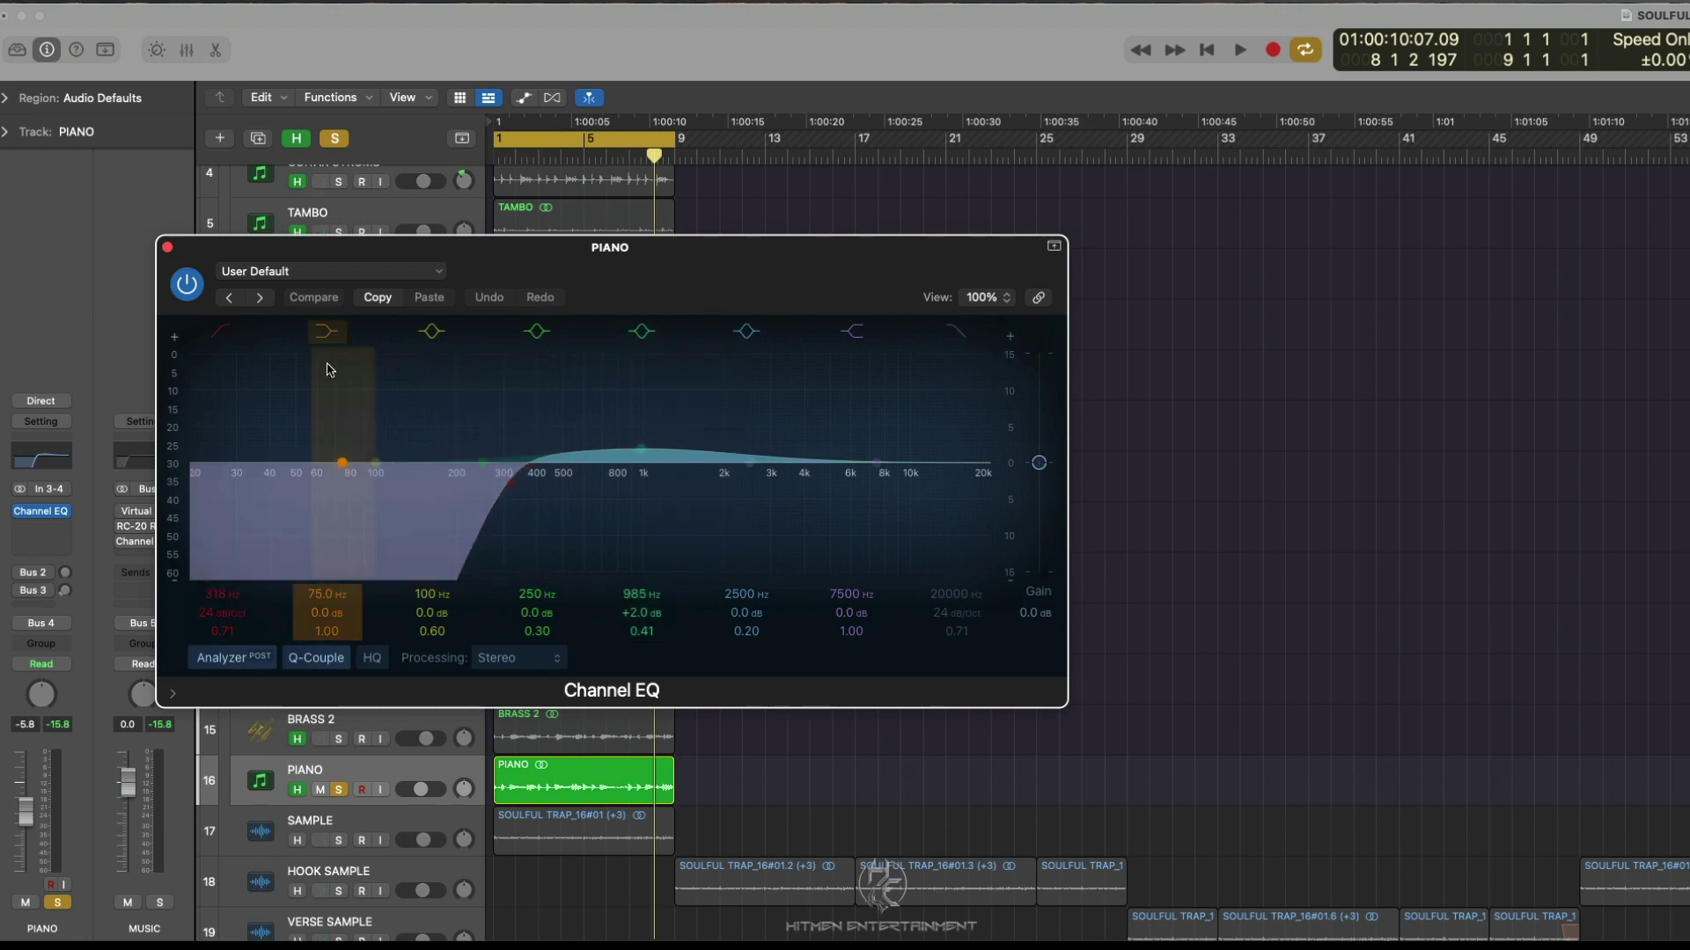
key("space")
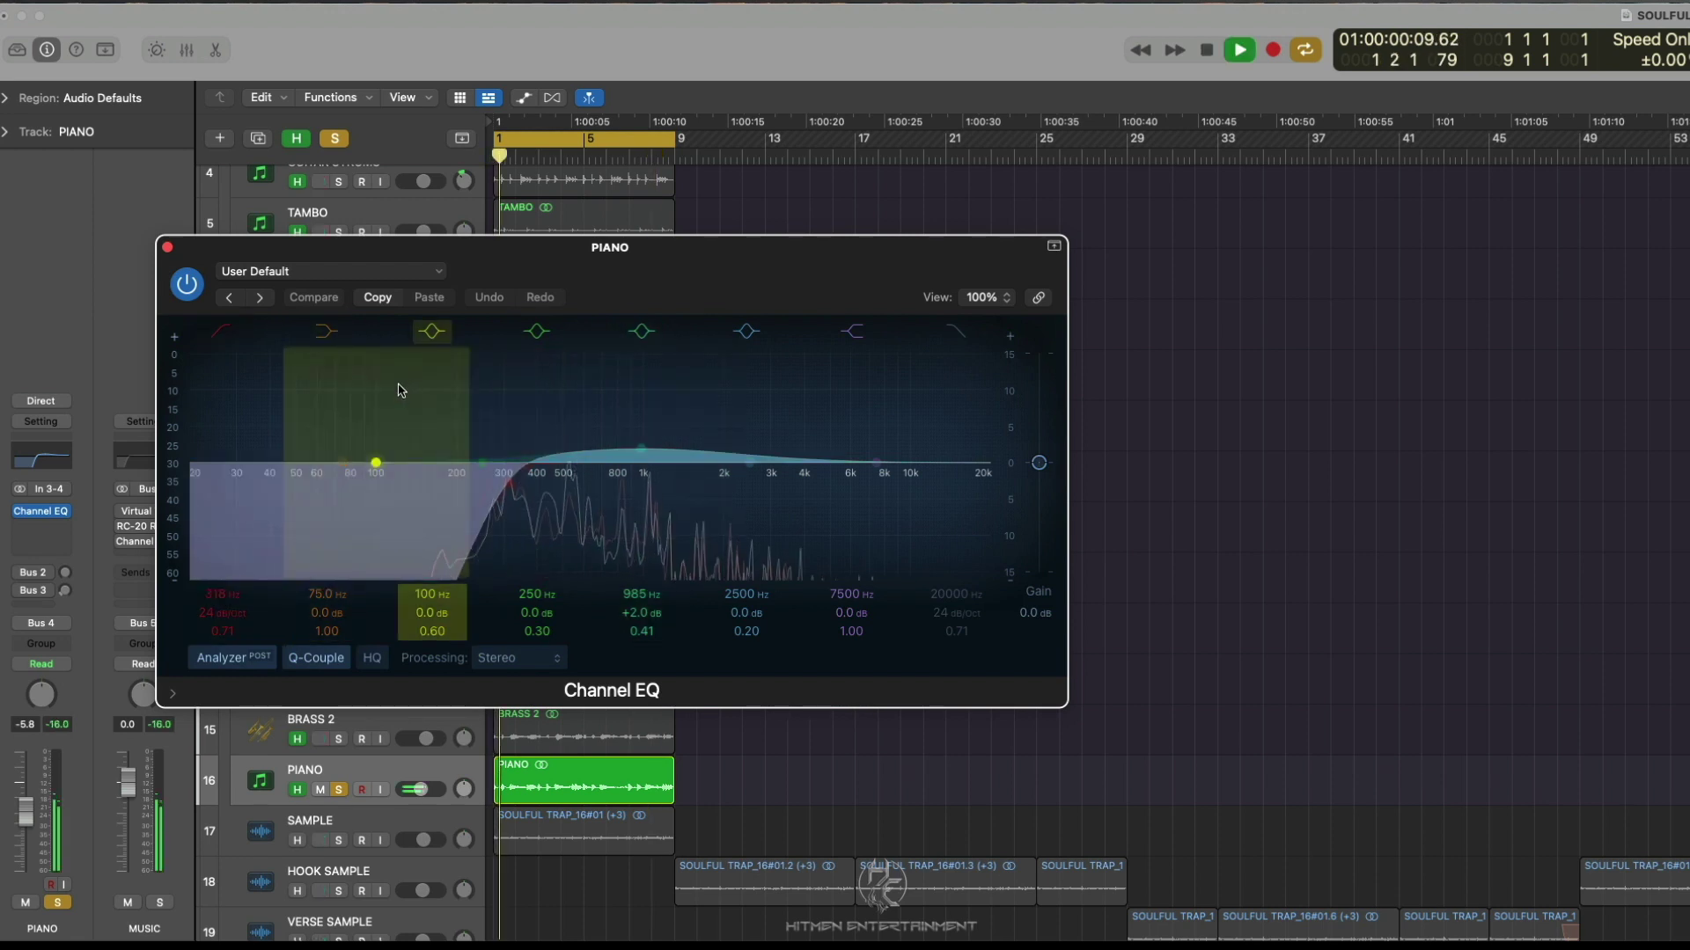
left_click(188, 286)
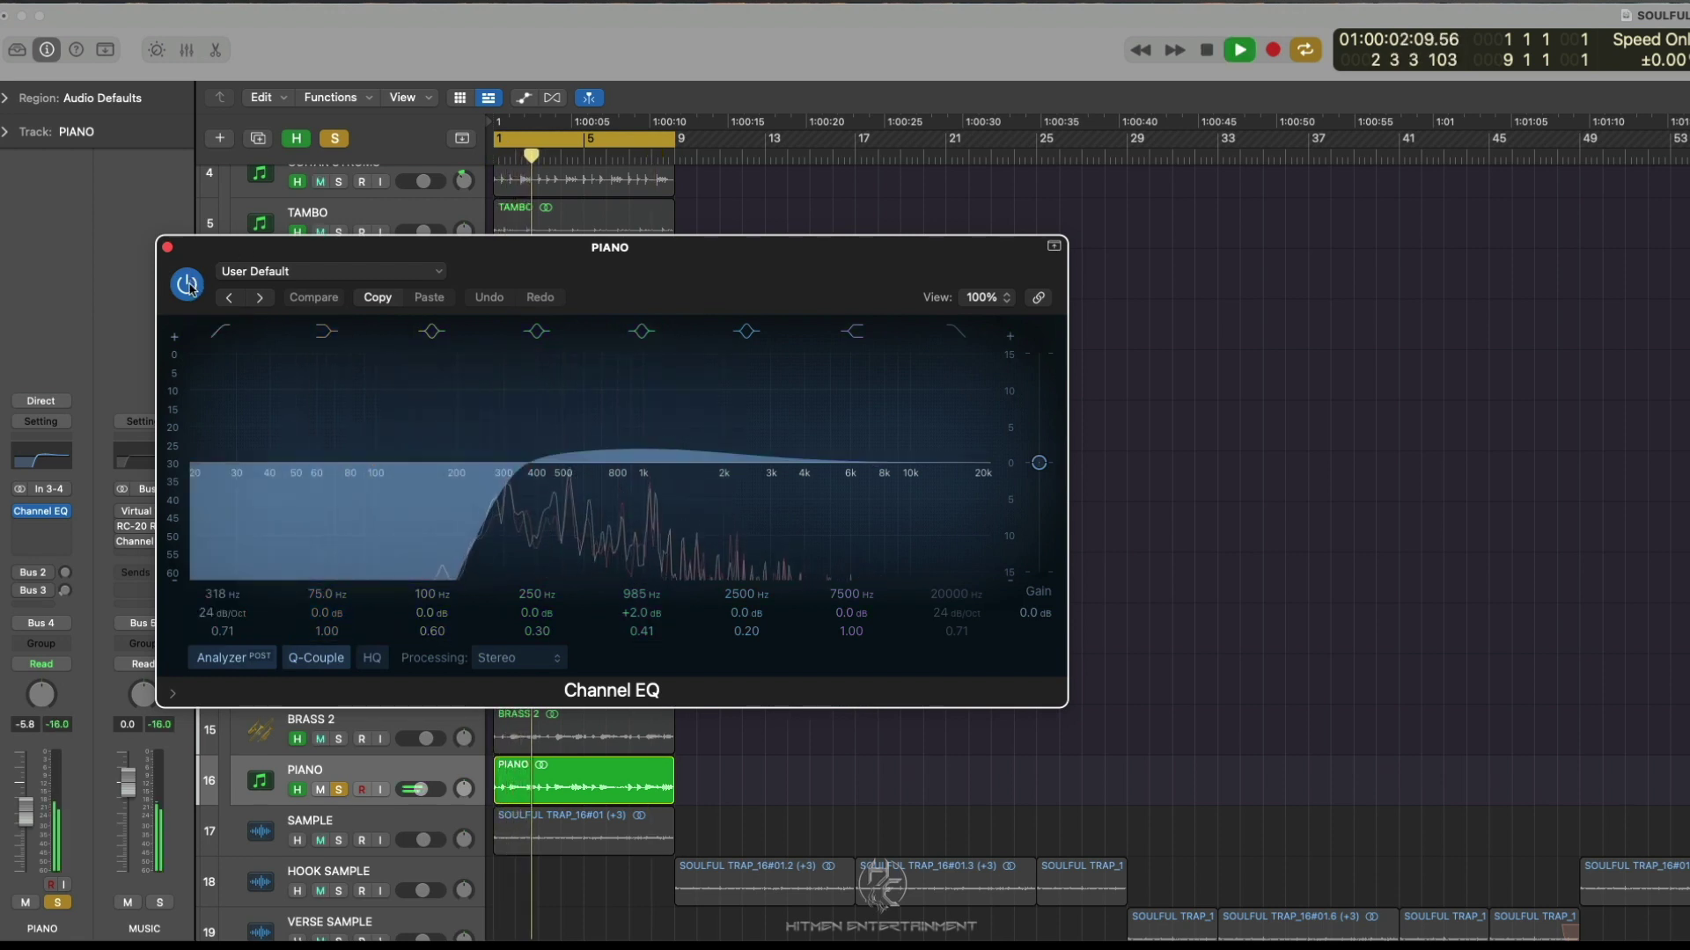
left_click(188, 286)
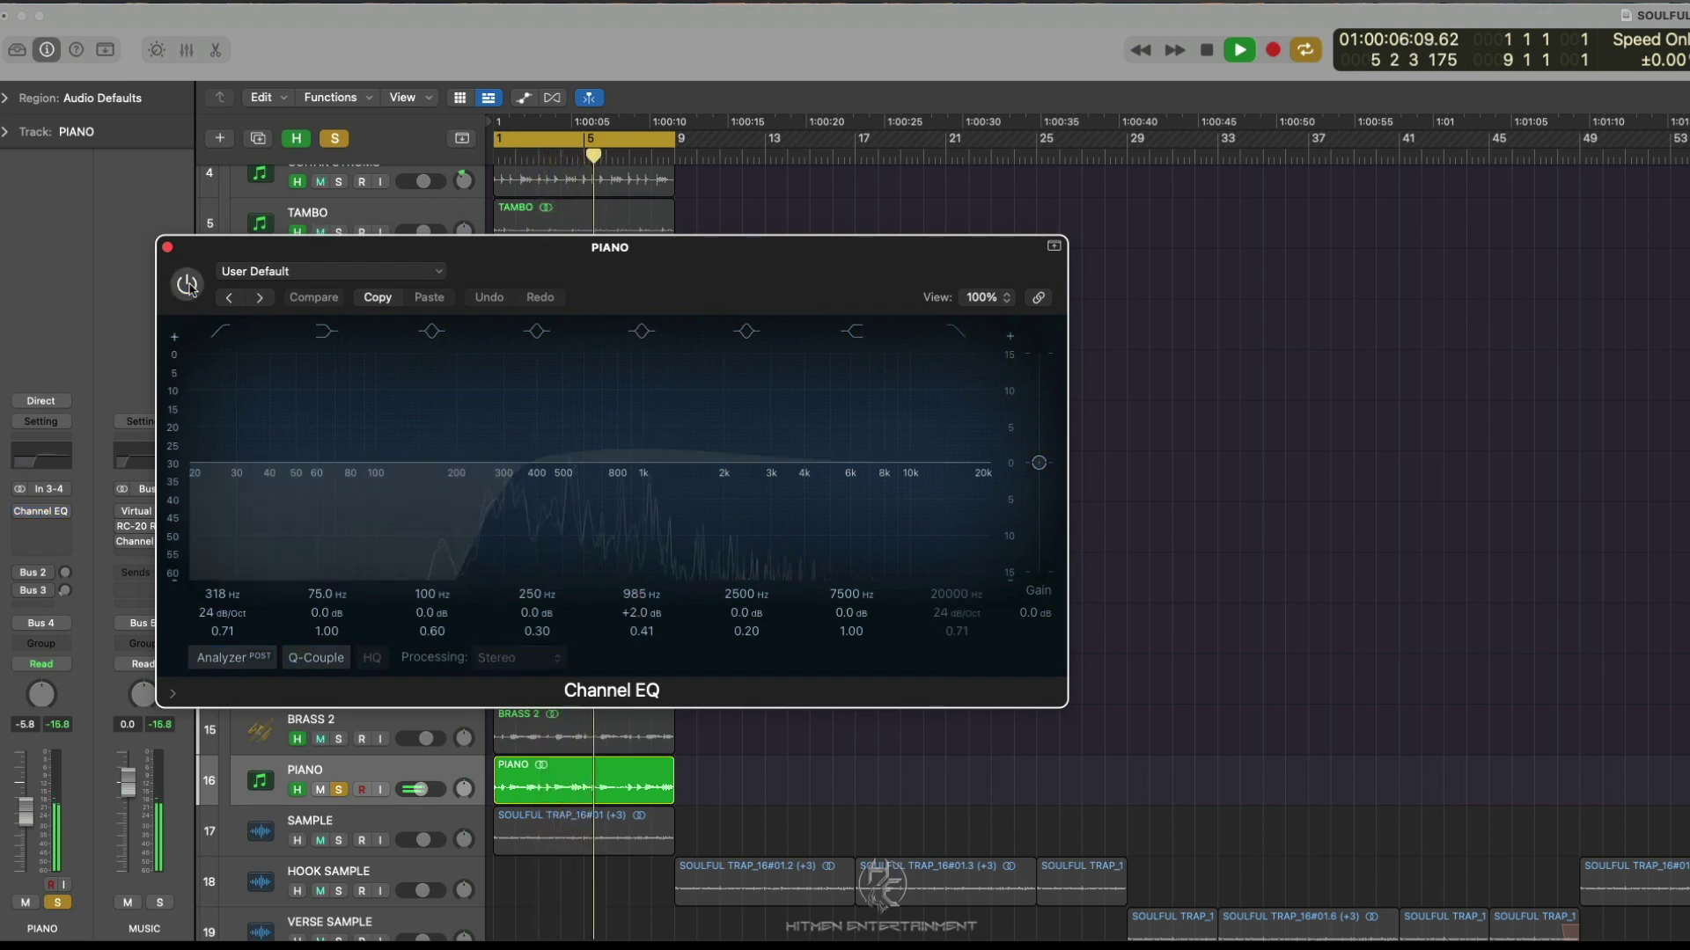
left_click(188, 286)
key("space")
left_click(167, 247)
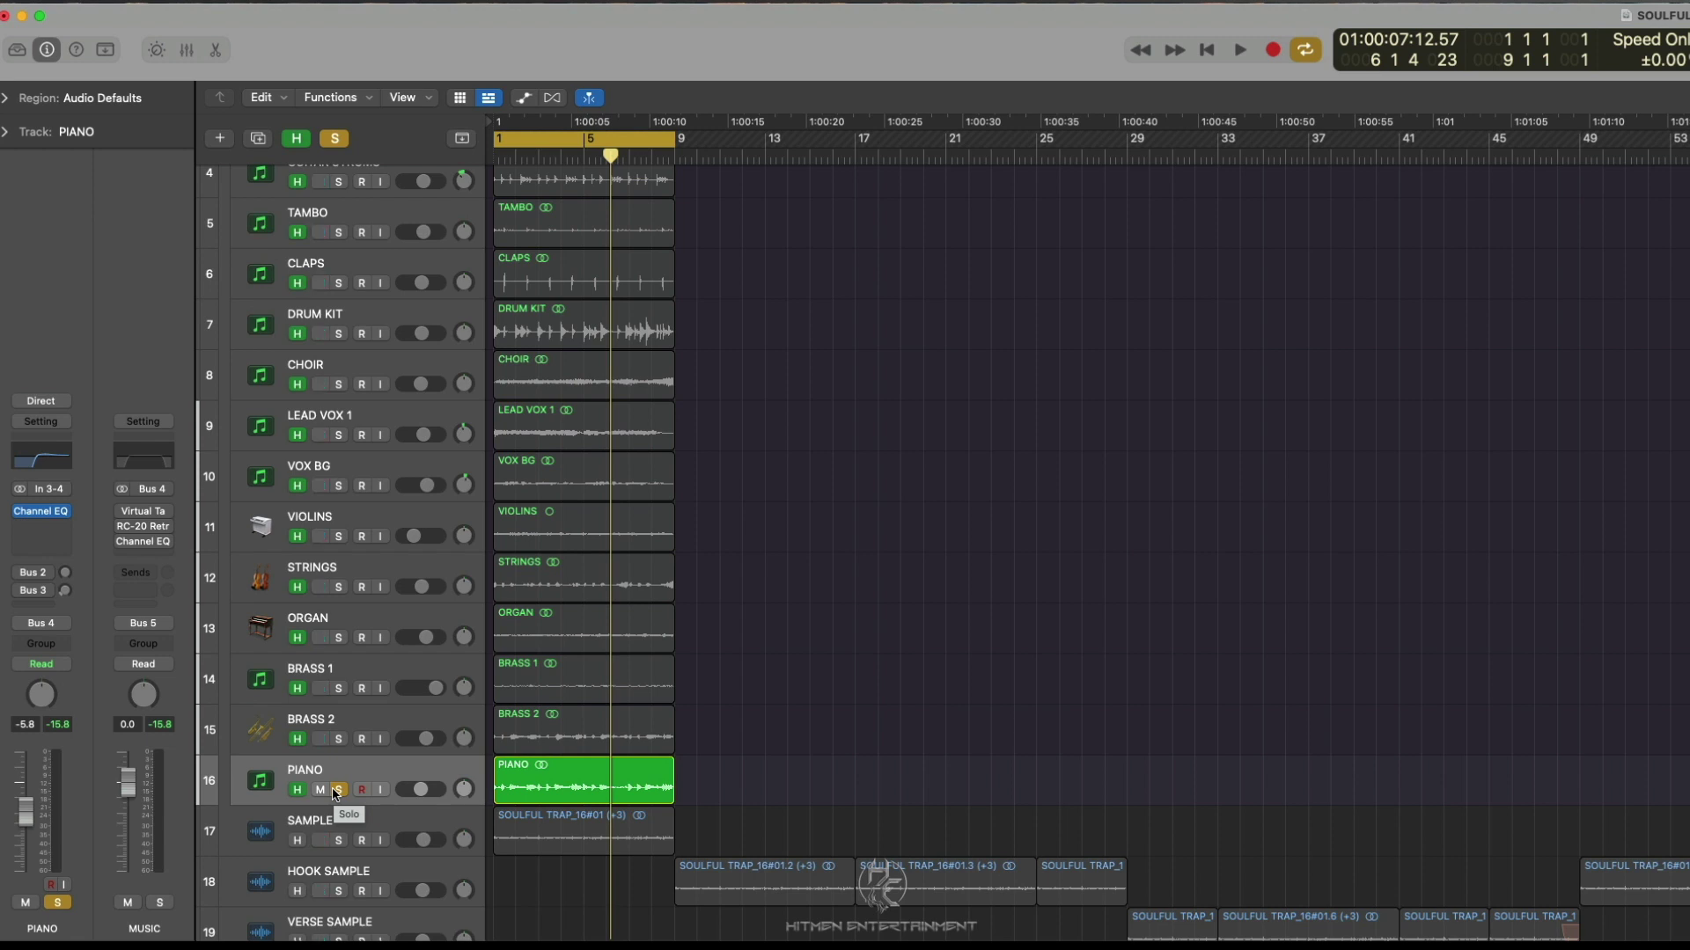
Solo BRASS 2 alongside PIANO during playback, and unsolo PIANO to hear BRASS 2 alone
left_click(340, 740)
key("space")
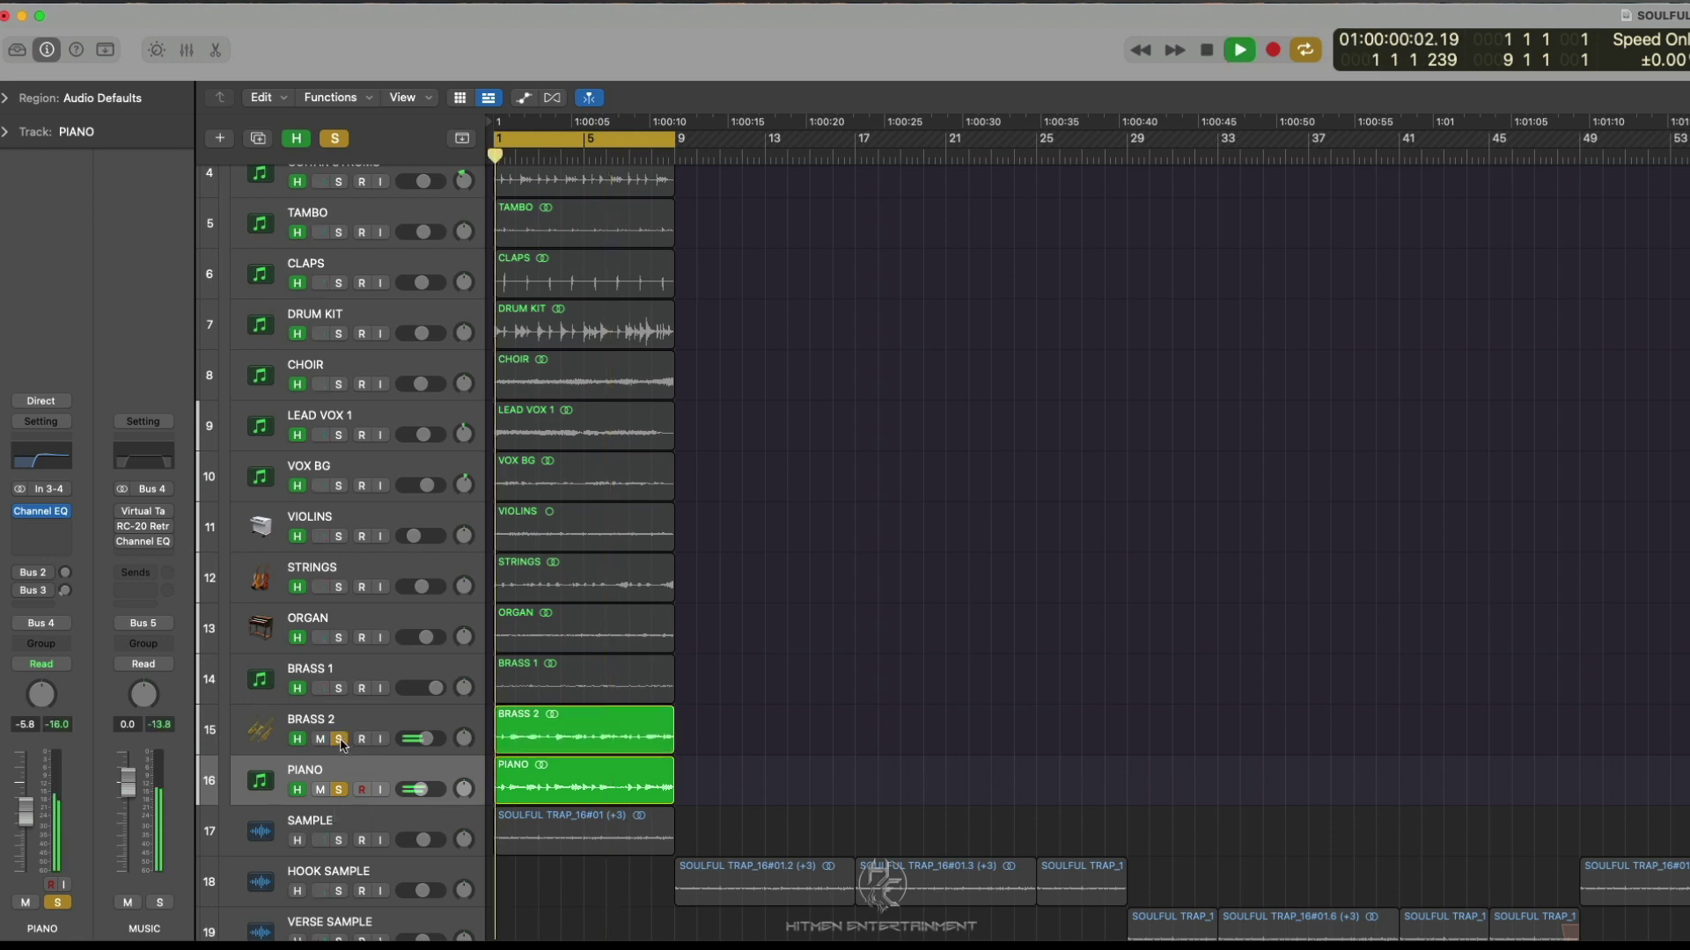
left_click(340, 791)
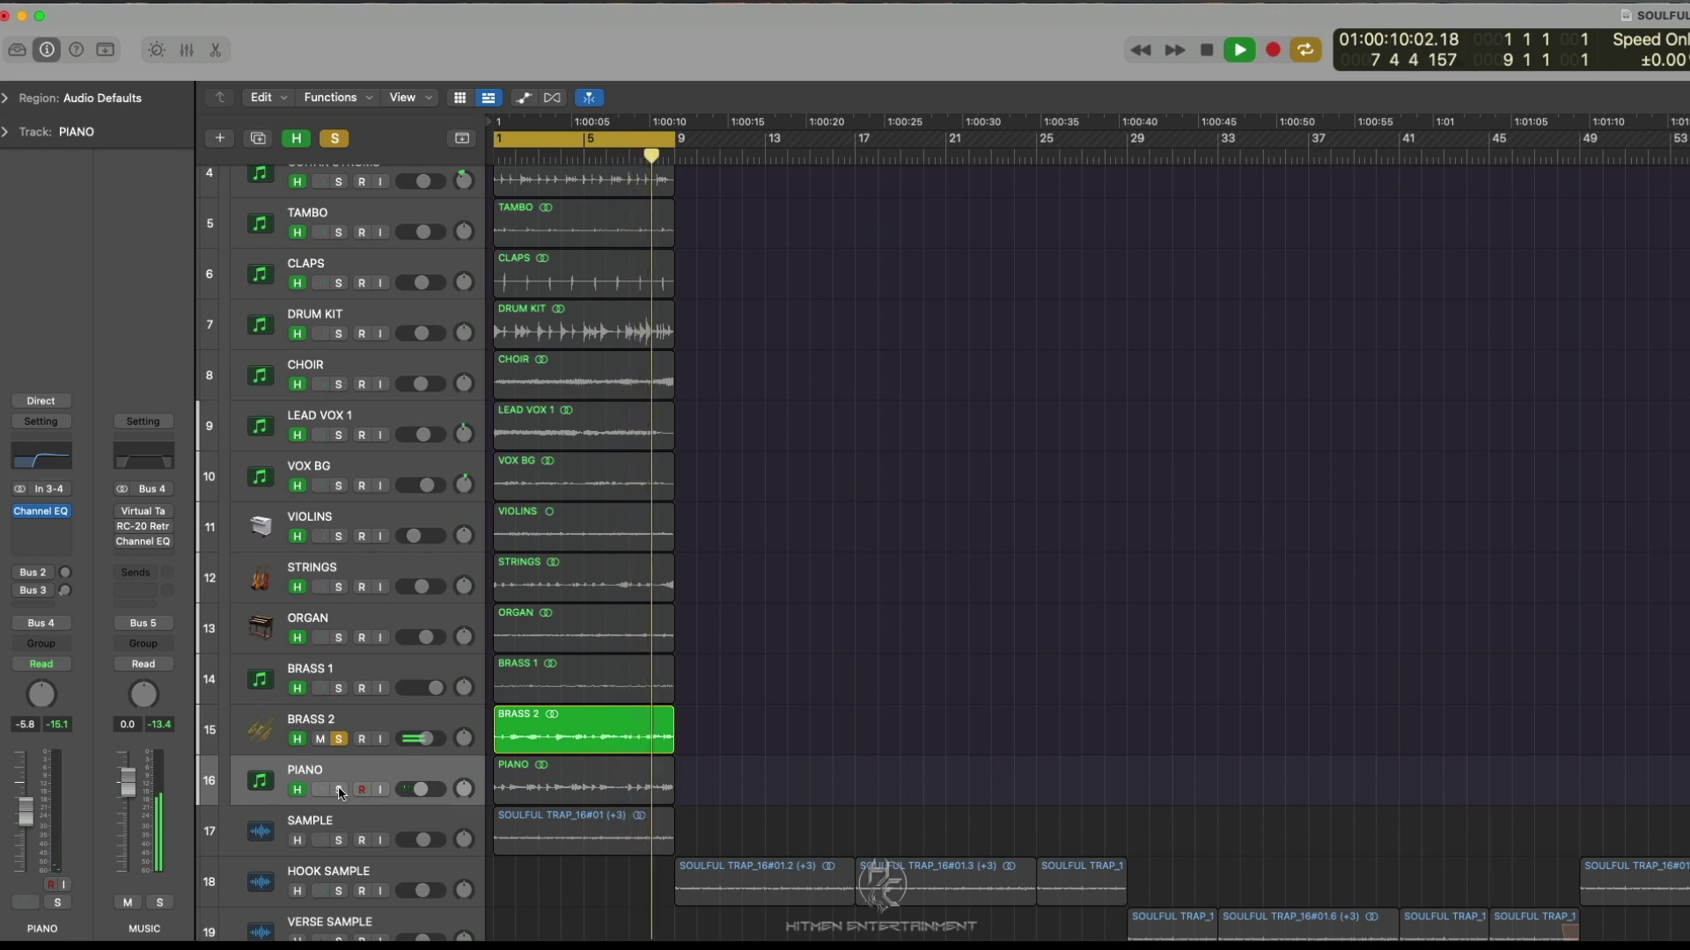
Solo BRASS 1 in place of BRASS 2 and listen to it alone
left_click(339, 688)
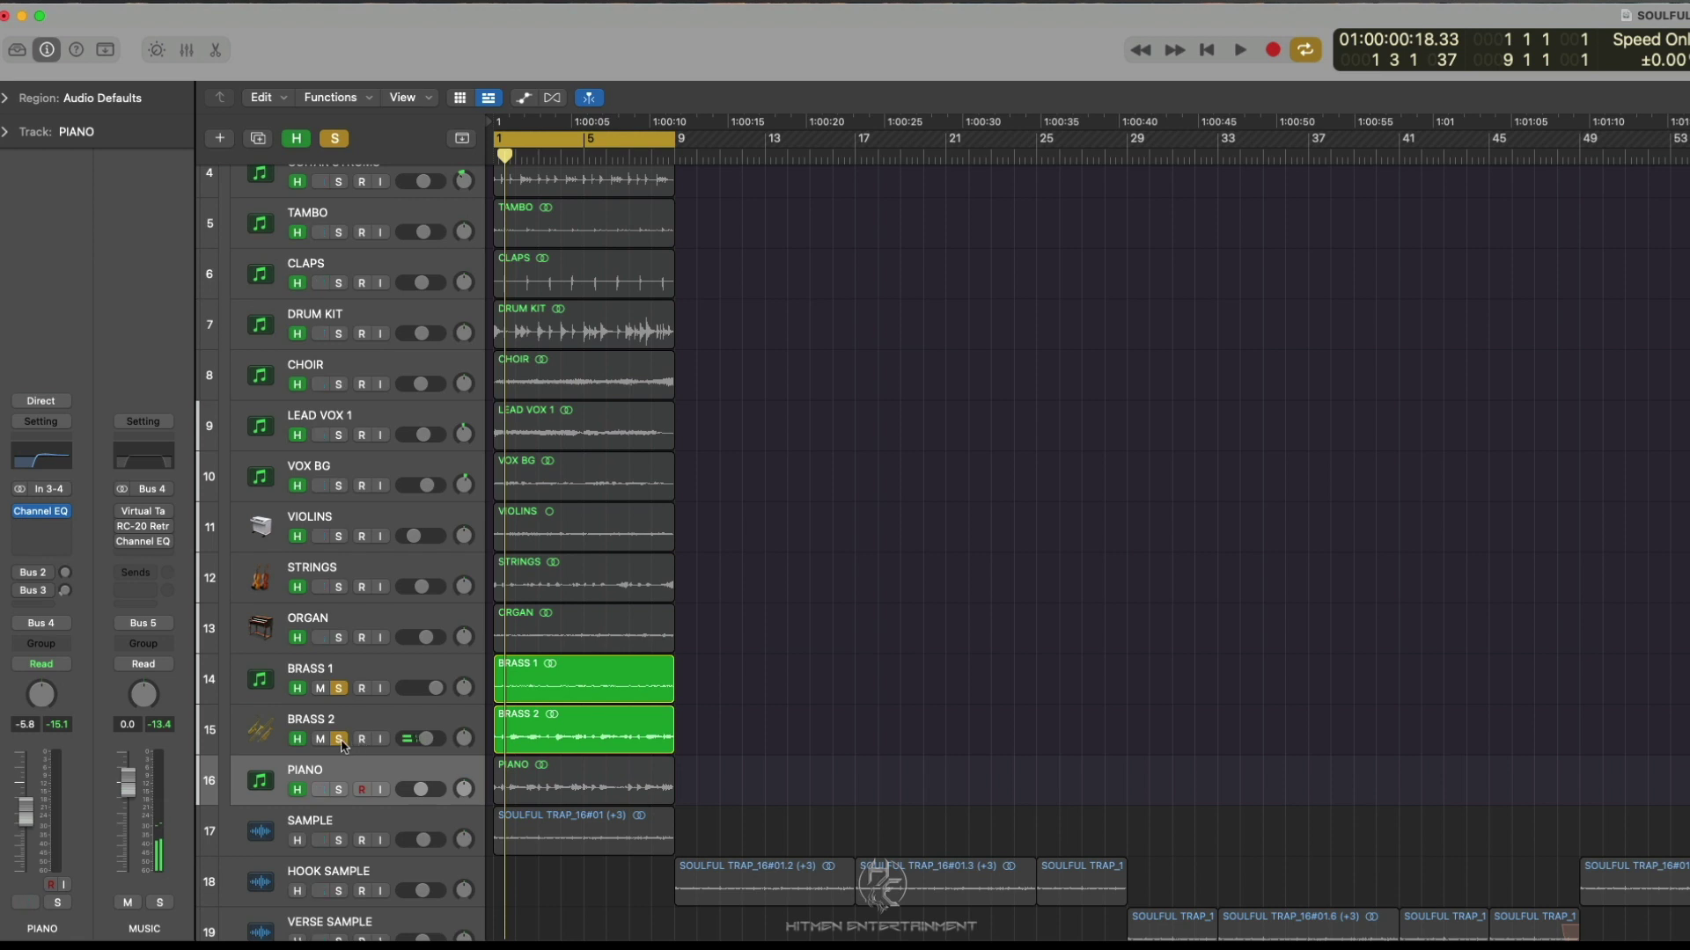
left_click(339, 739)
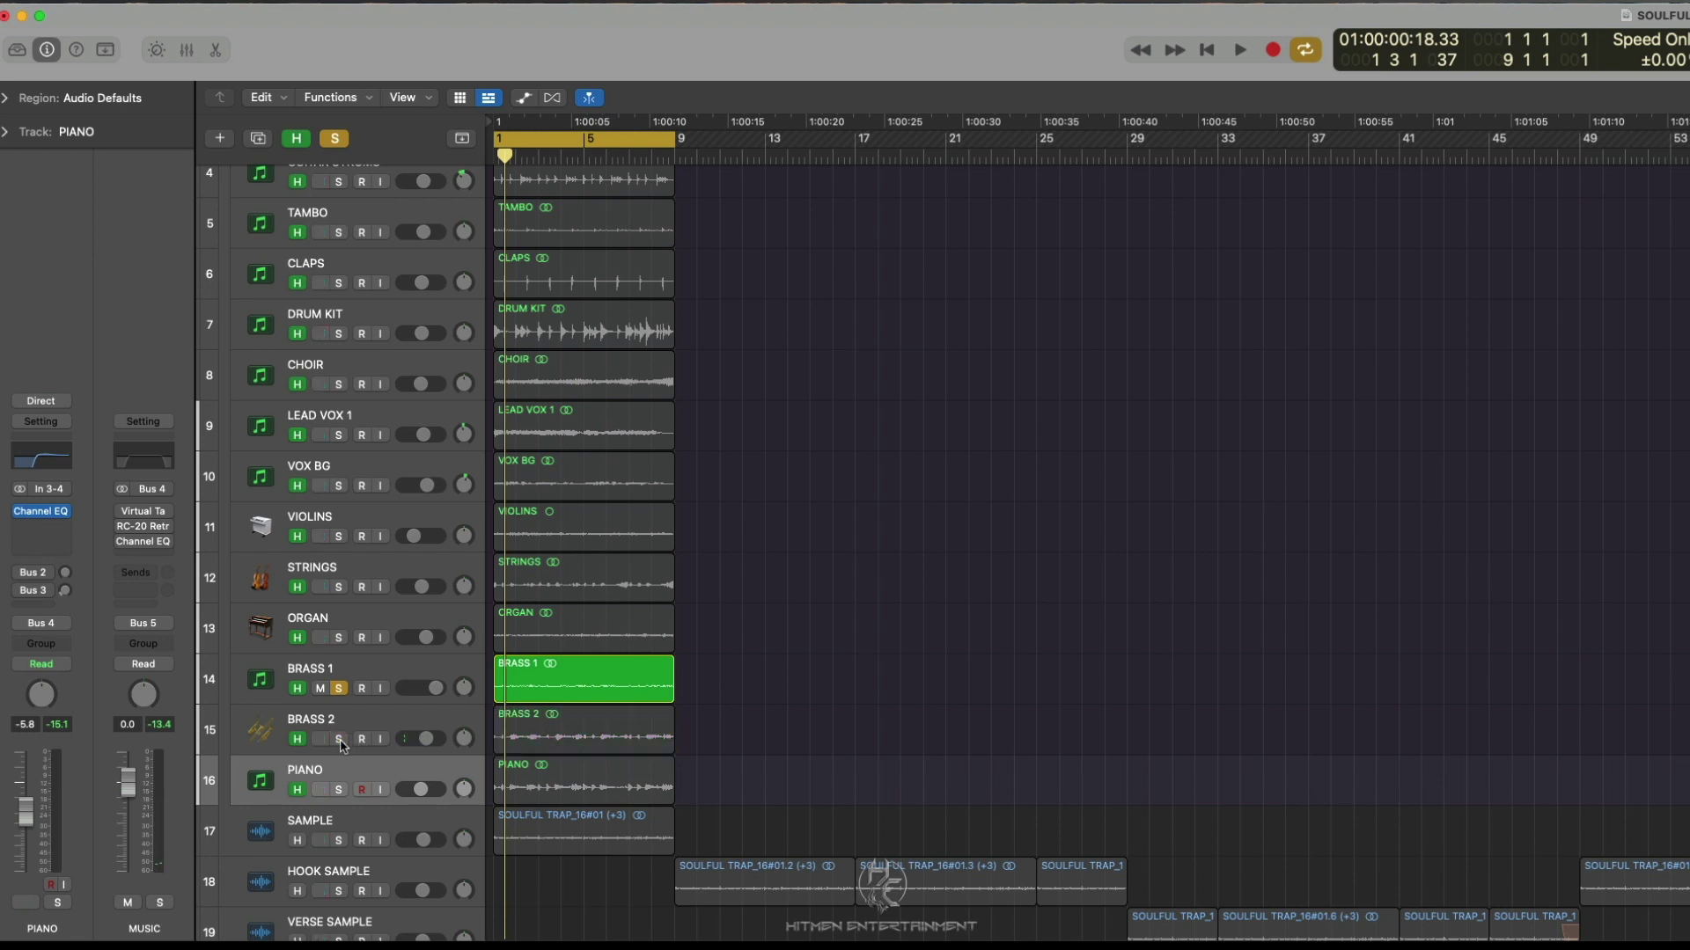
key("space")
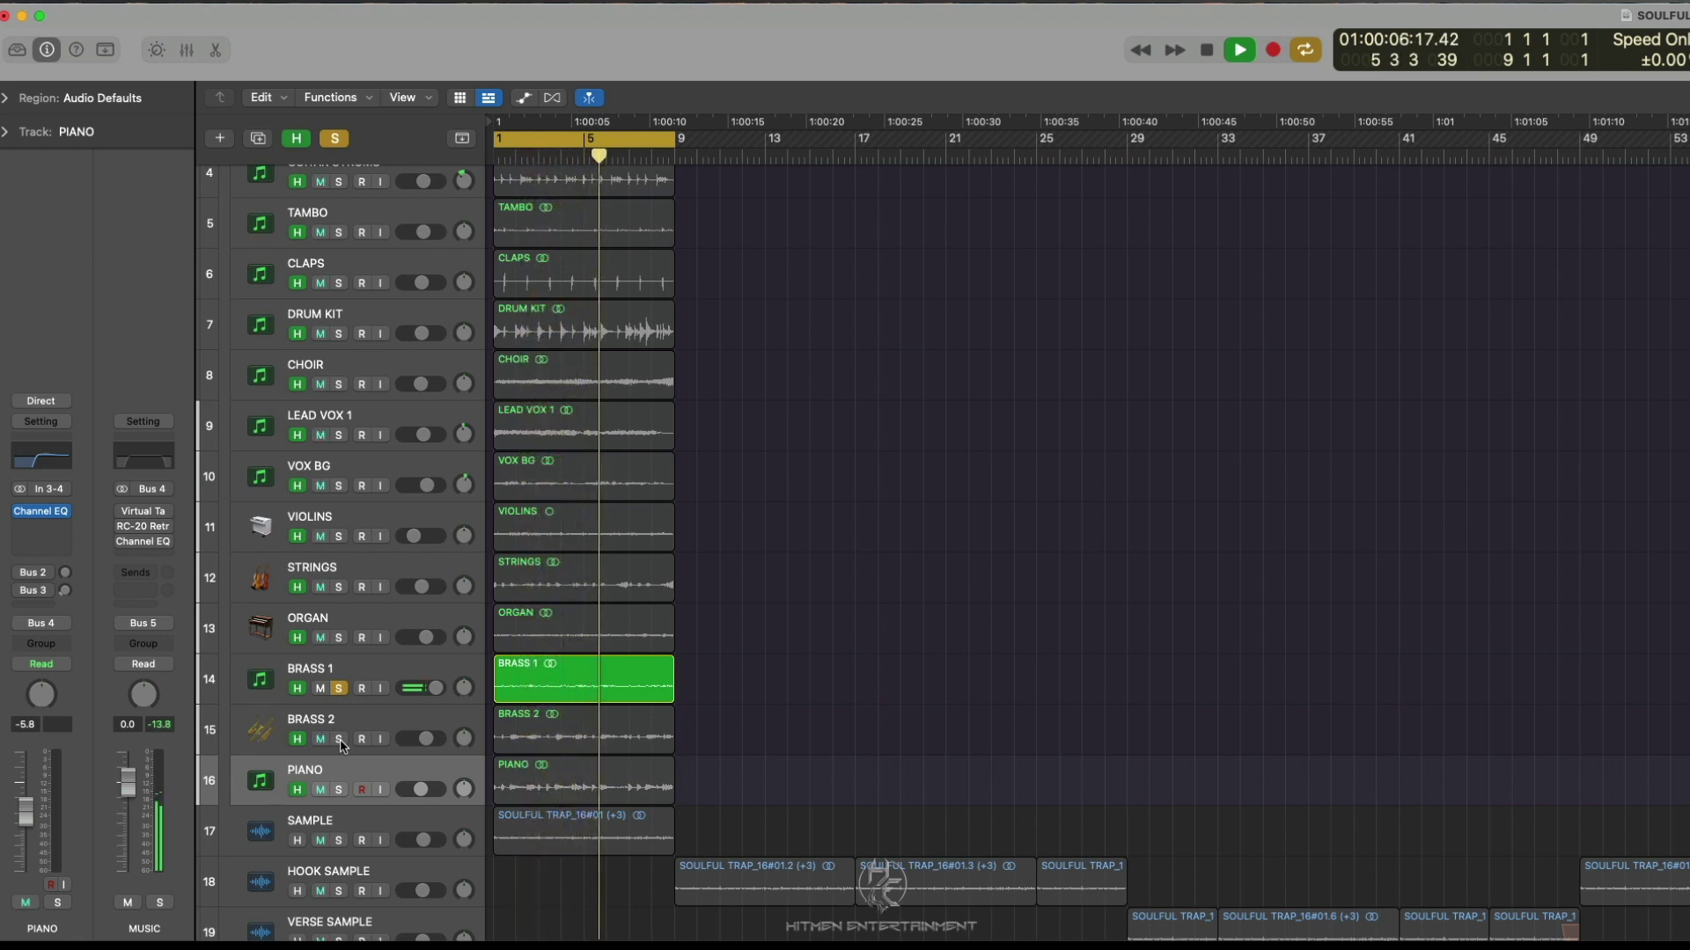
key("space")
Play BRASS 1 and BRASS 2 soloed together from the start, and replay them with PIANO added
left_click(339, 739)
key("Return")
key("space")
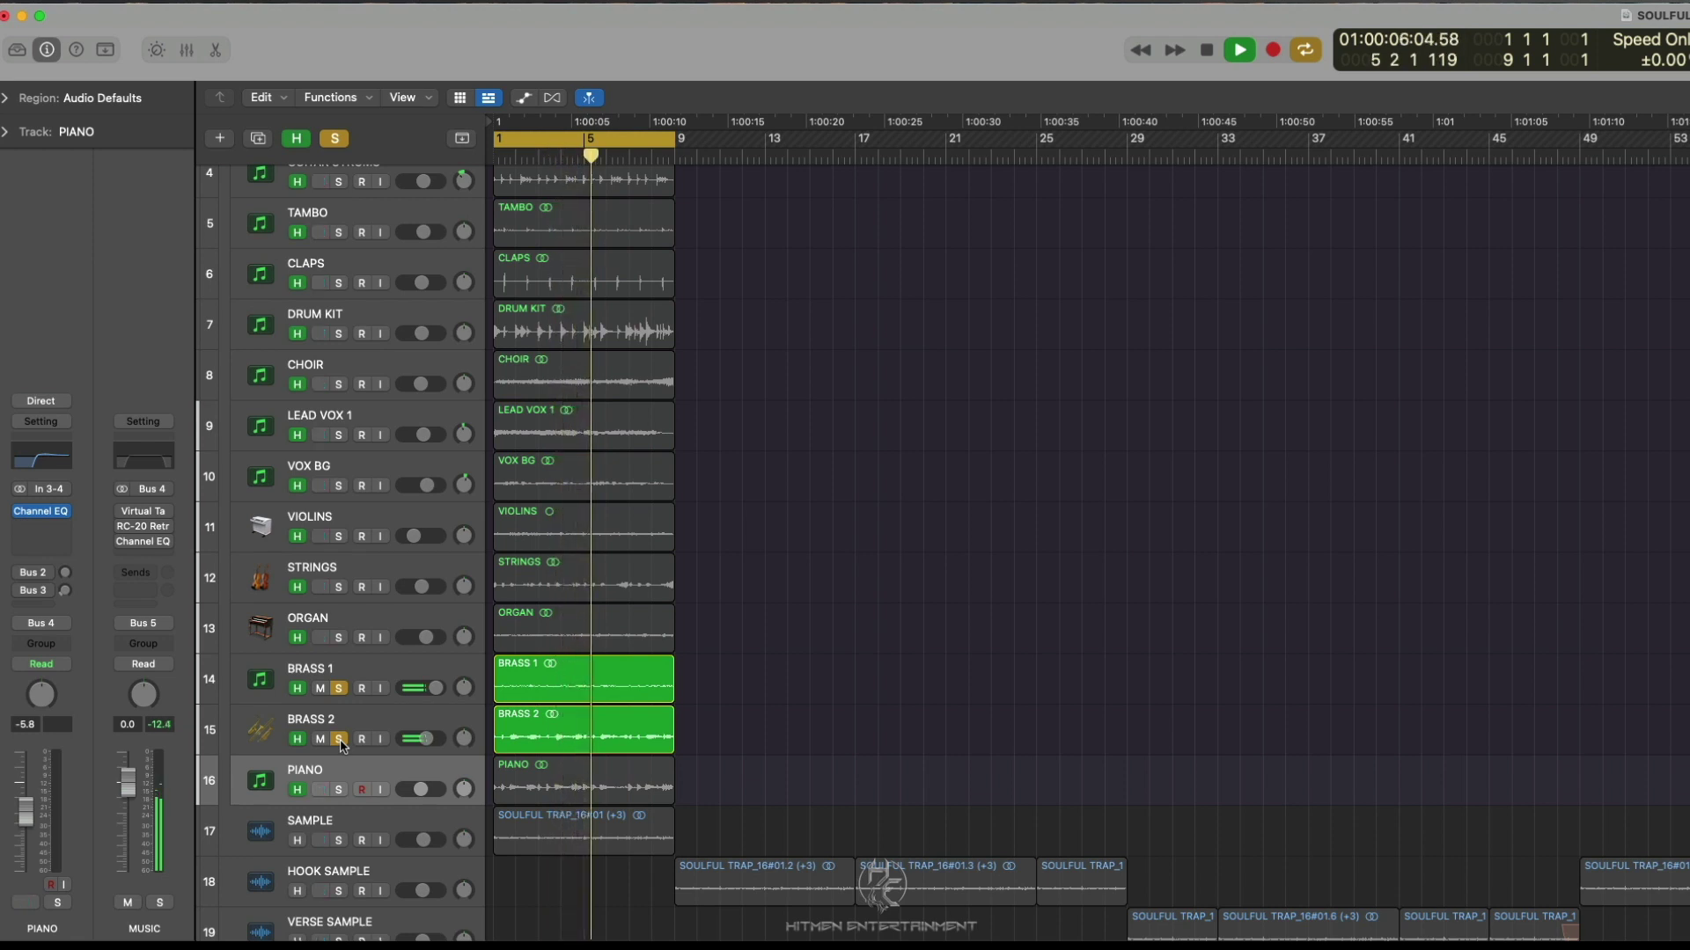
key("space")
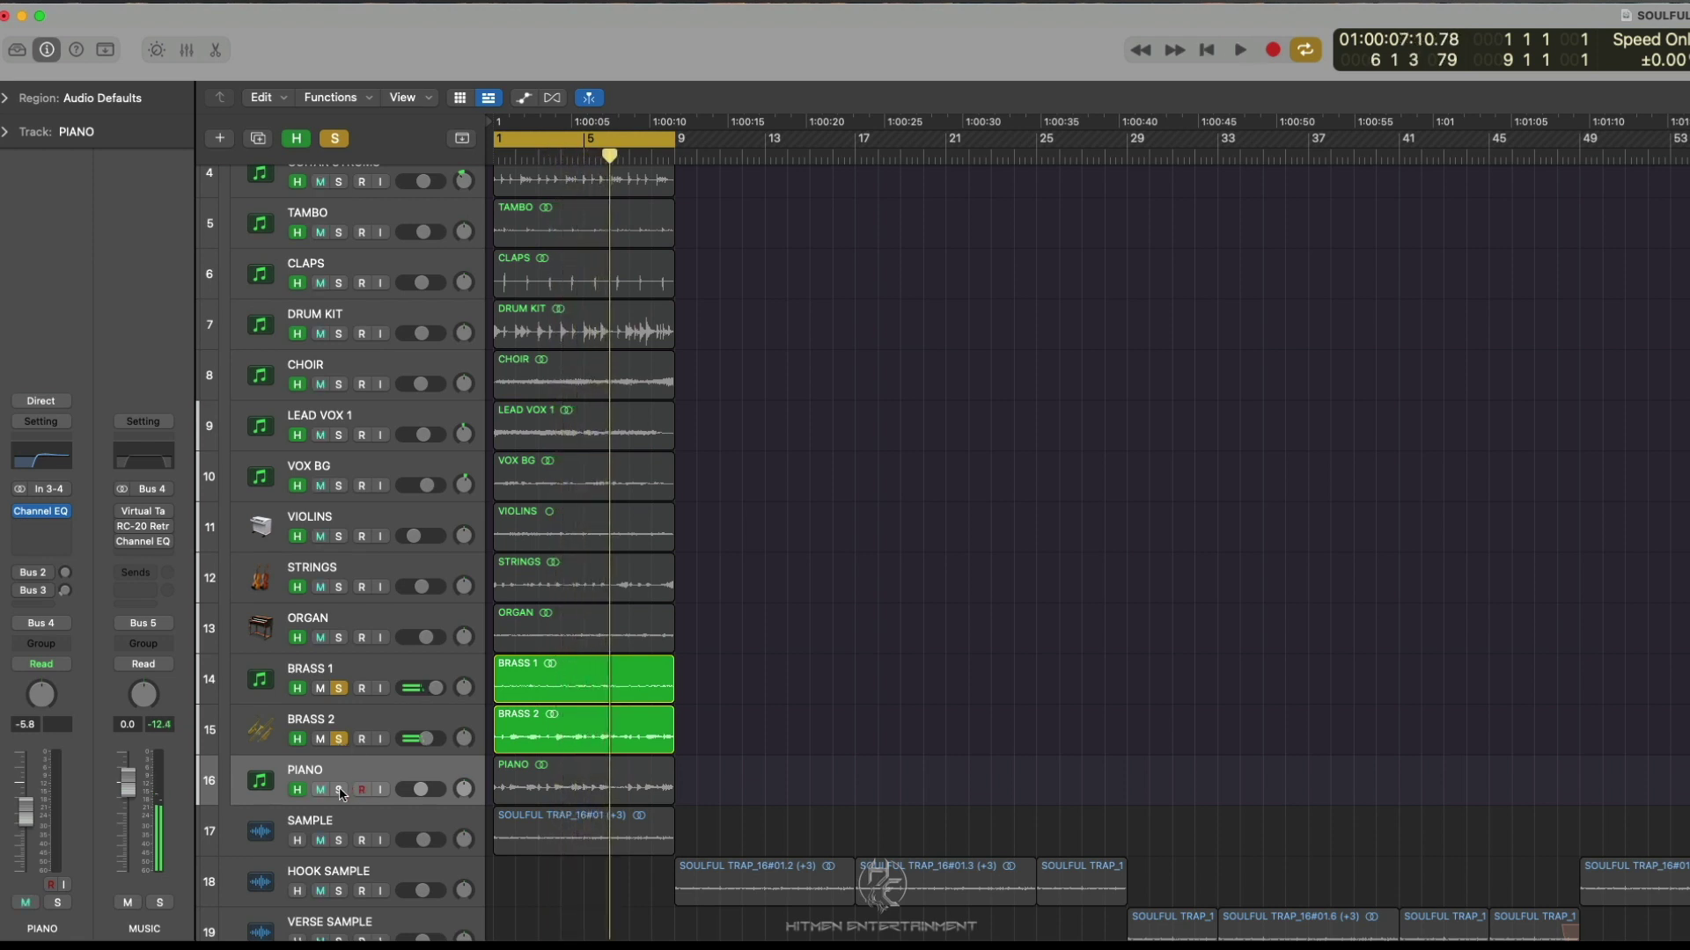
left_click(340, 790)
key("space")
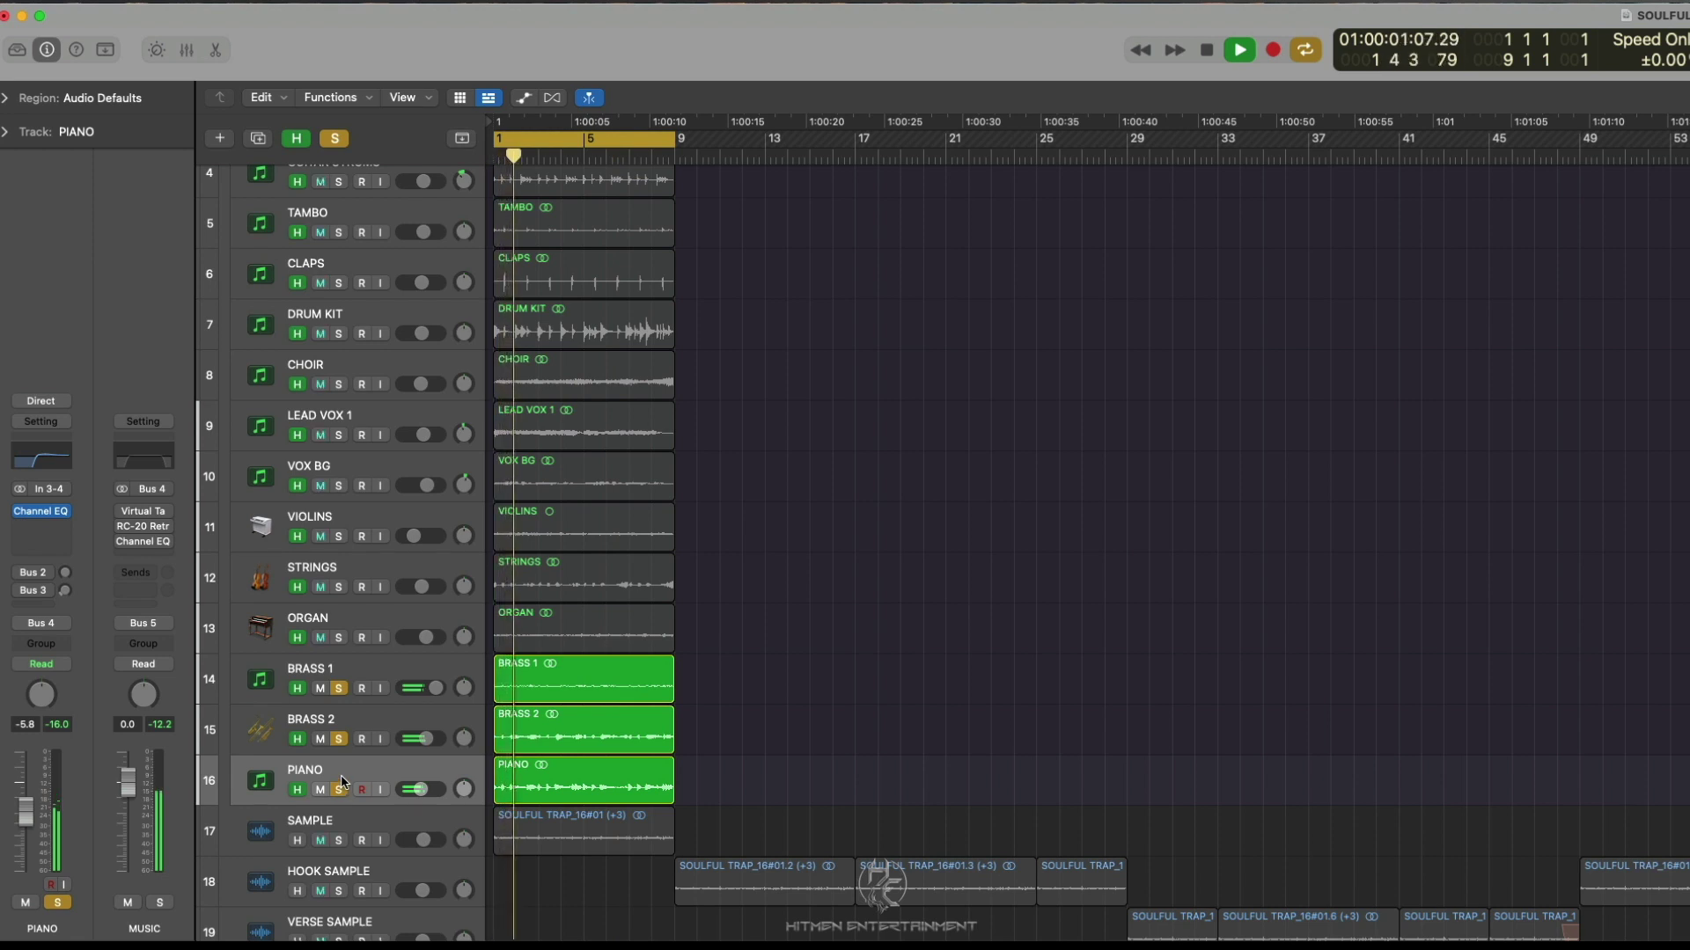
key("space")
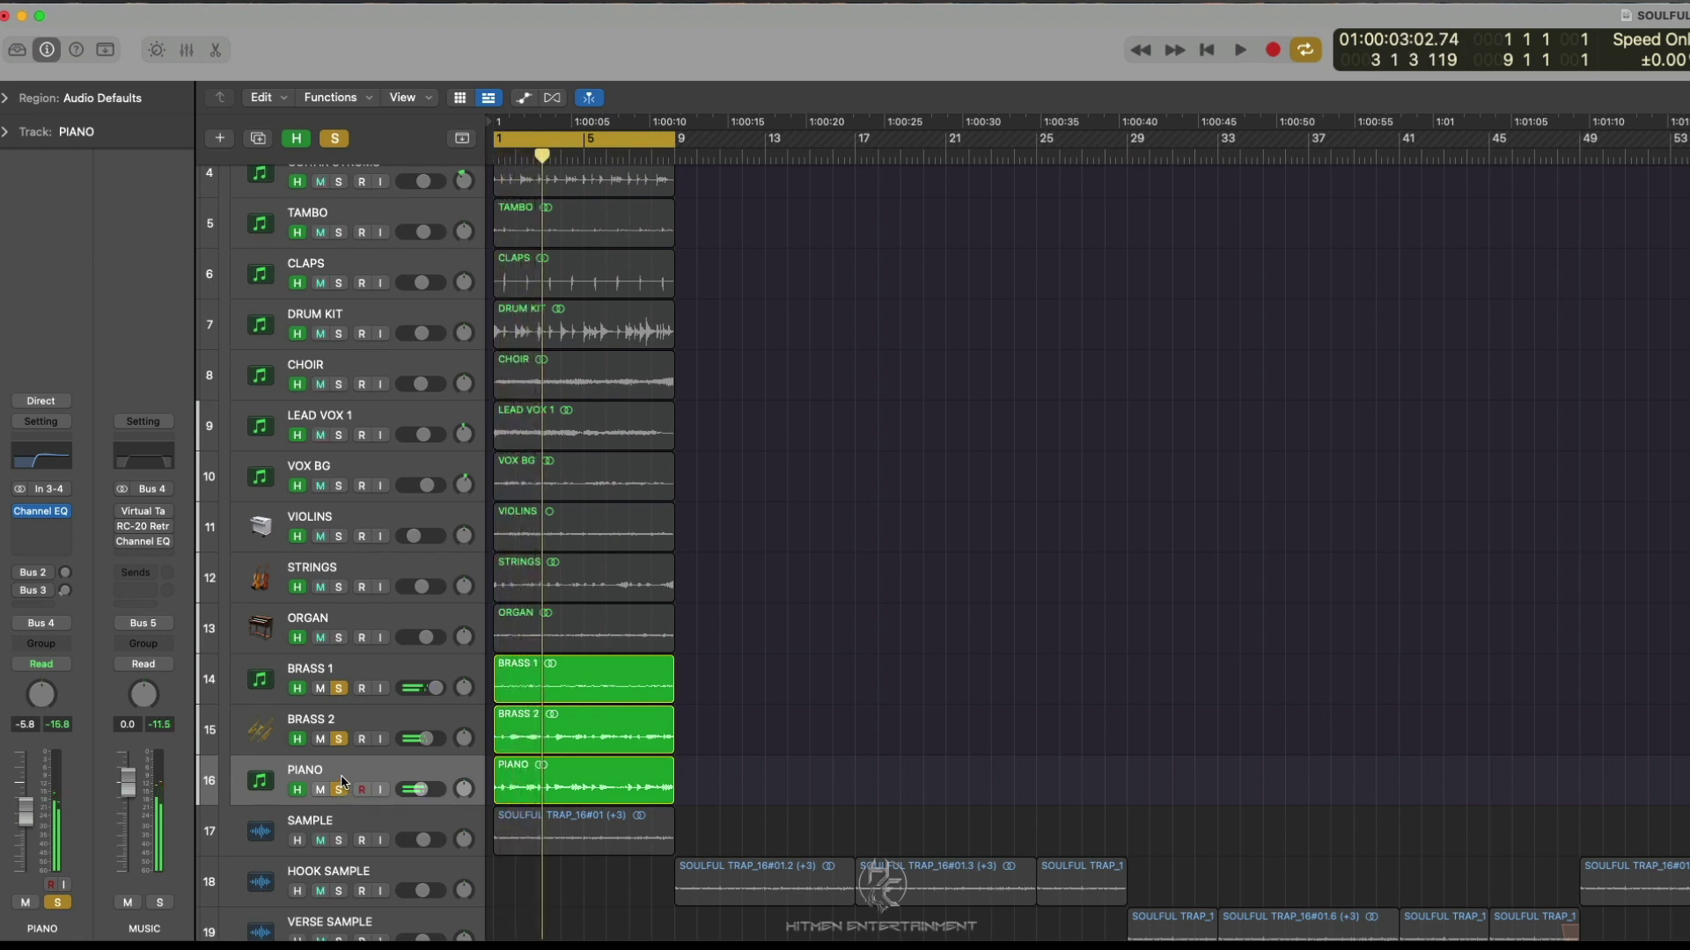
Play ORGAN soloed alone, and add BRASS 1, BRASS 2 and PIANO to the solo during playback
left_click(339, 638)
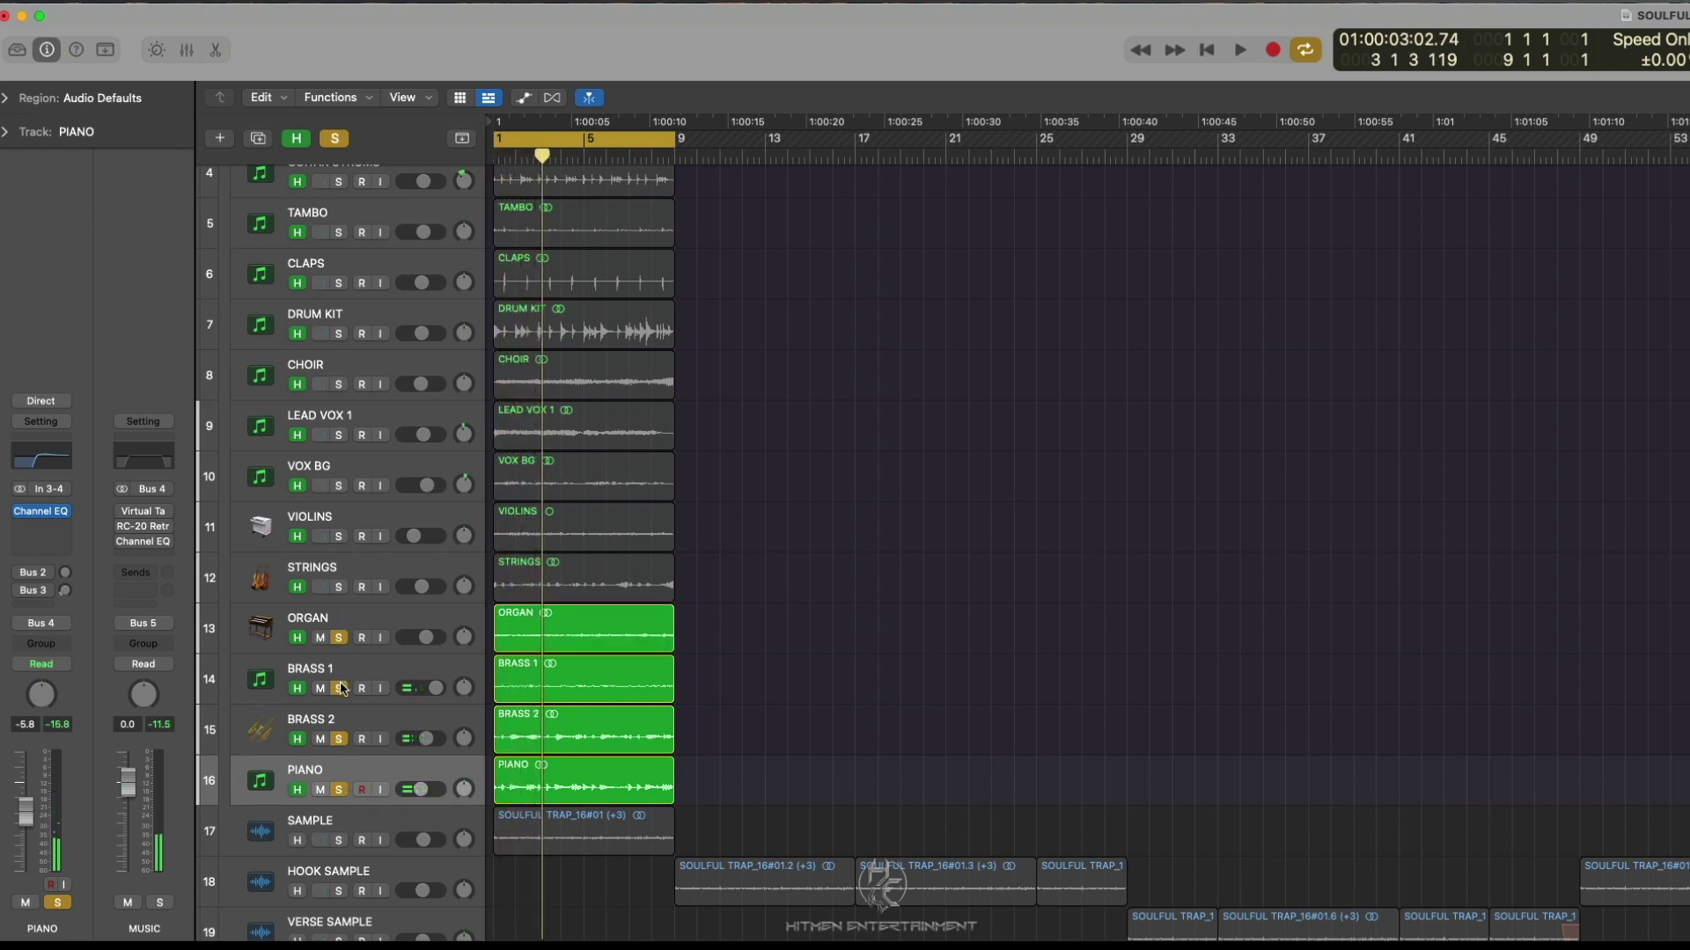
left_click_drag(342, 689, 340, 790)
key("space")
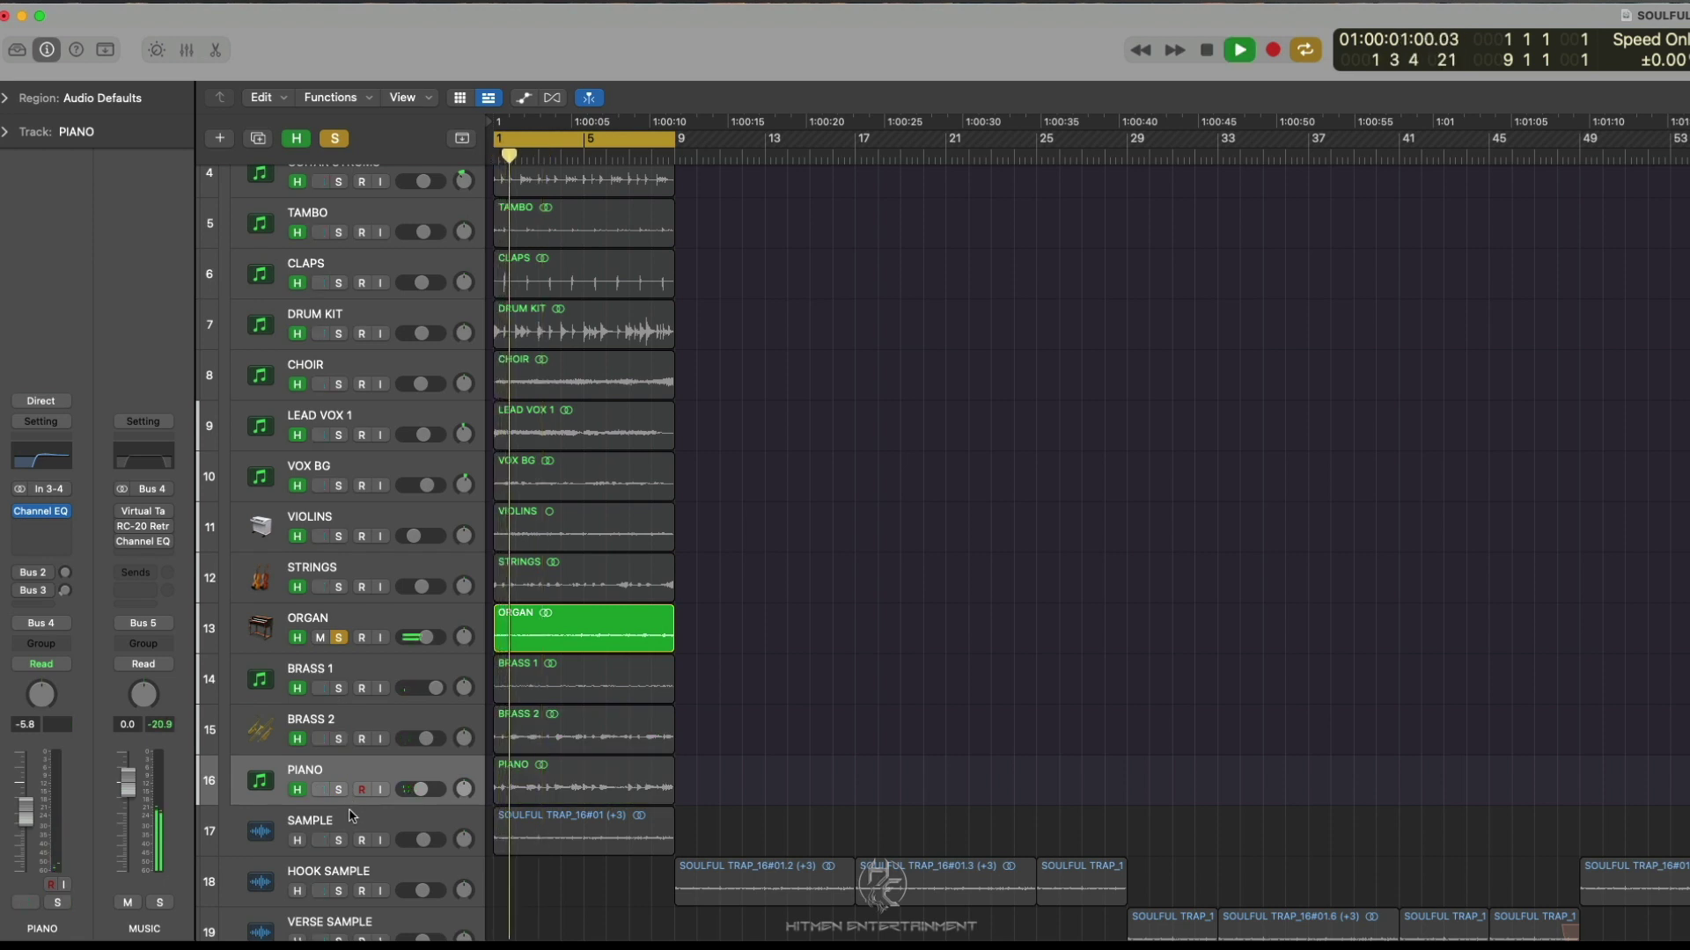
left_click(338, 688)
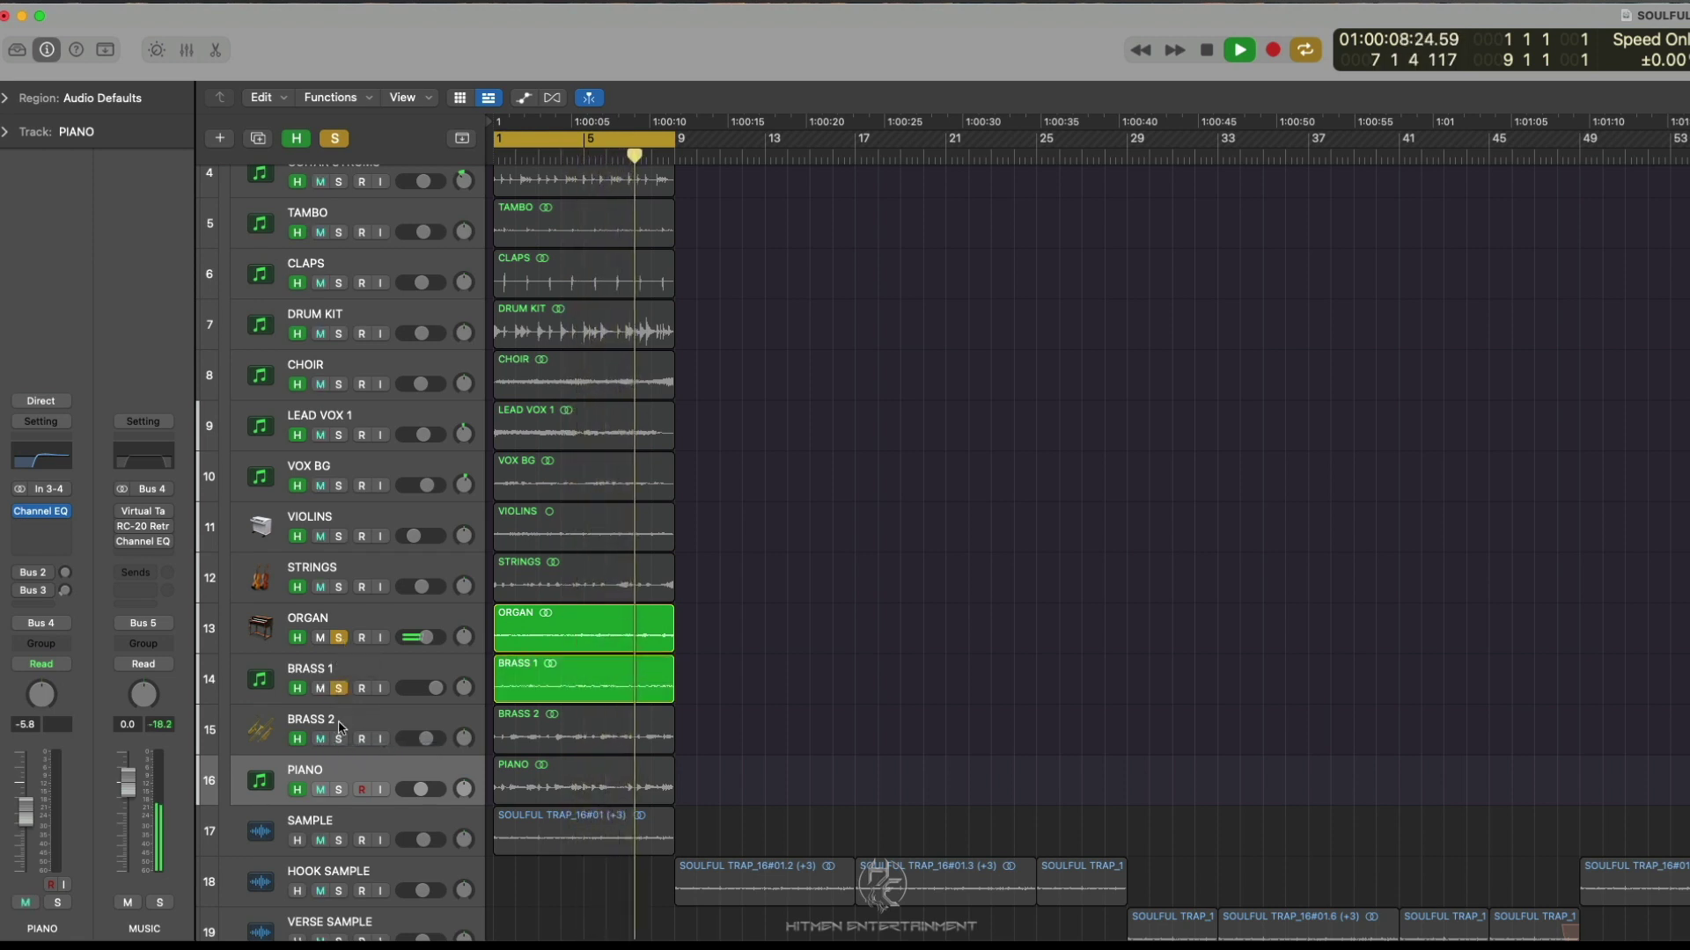
left_click(338, 739)
left_click(339, 791)
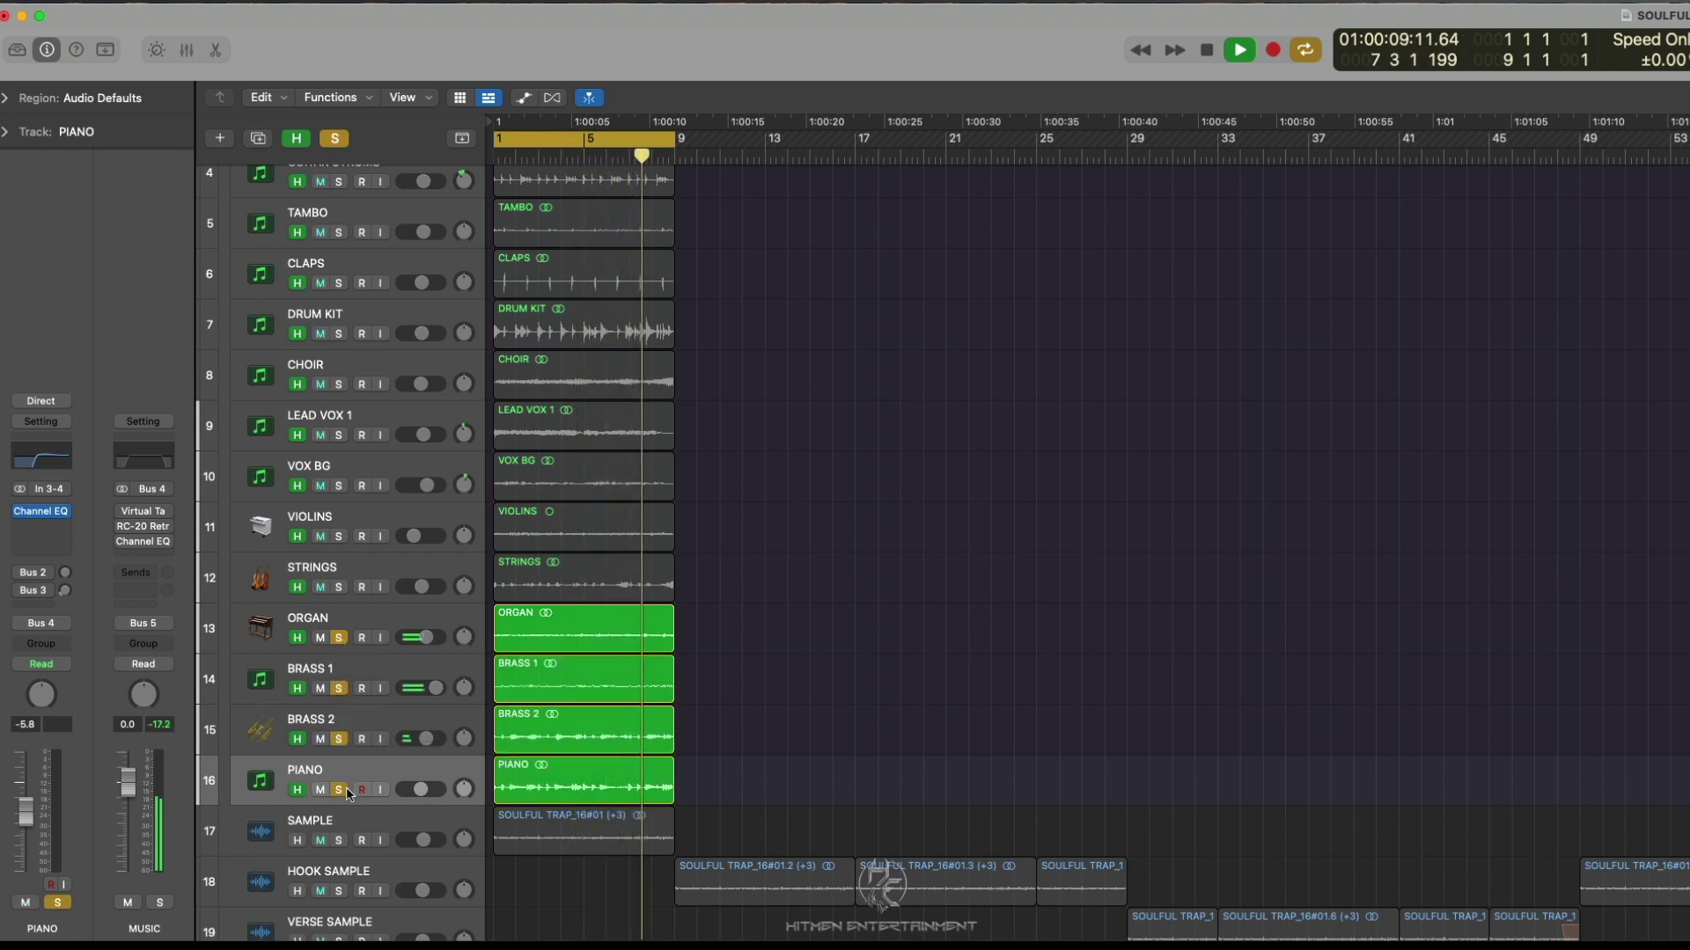
Solo only the STRINGS track by unsoloing ORGAN, both BRASS tracks and PIANO, and play it through
left_click(339, 588)
left_click_drag(339, 640, 336, 789)
key("space")
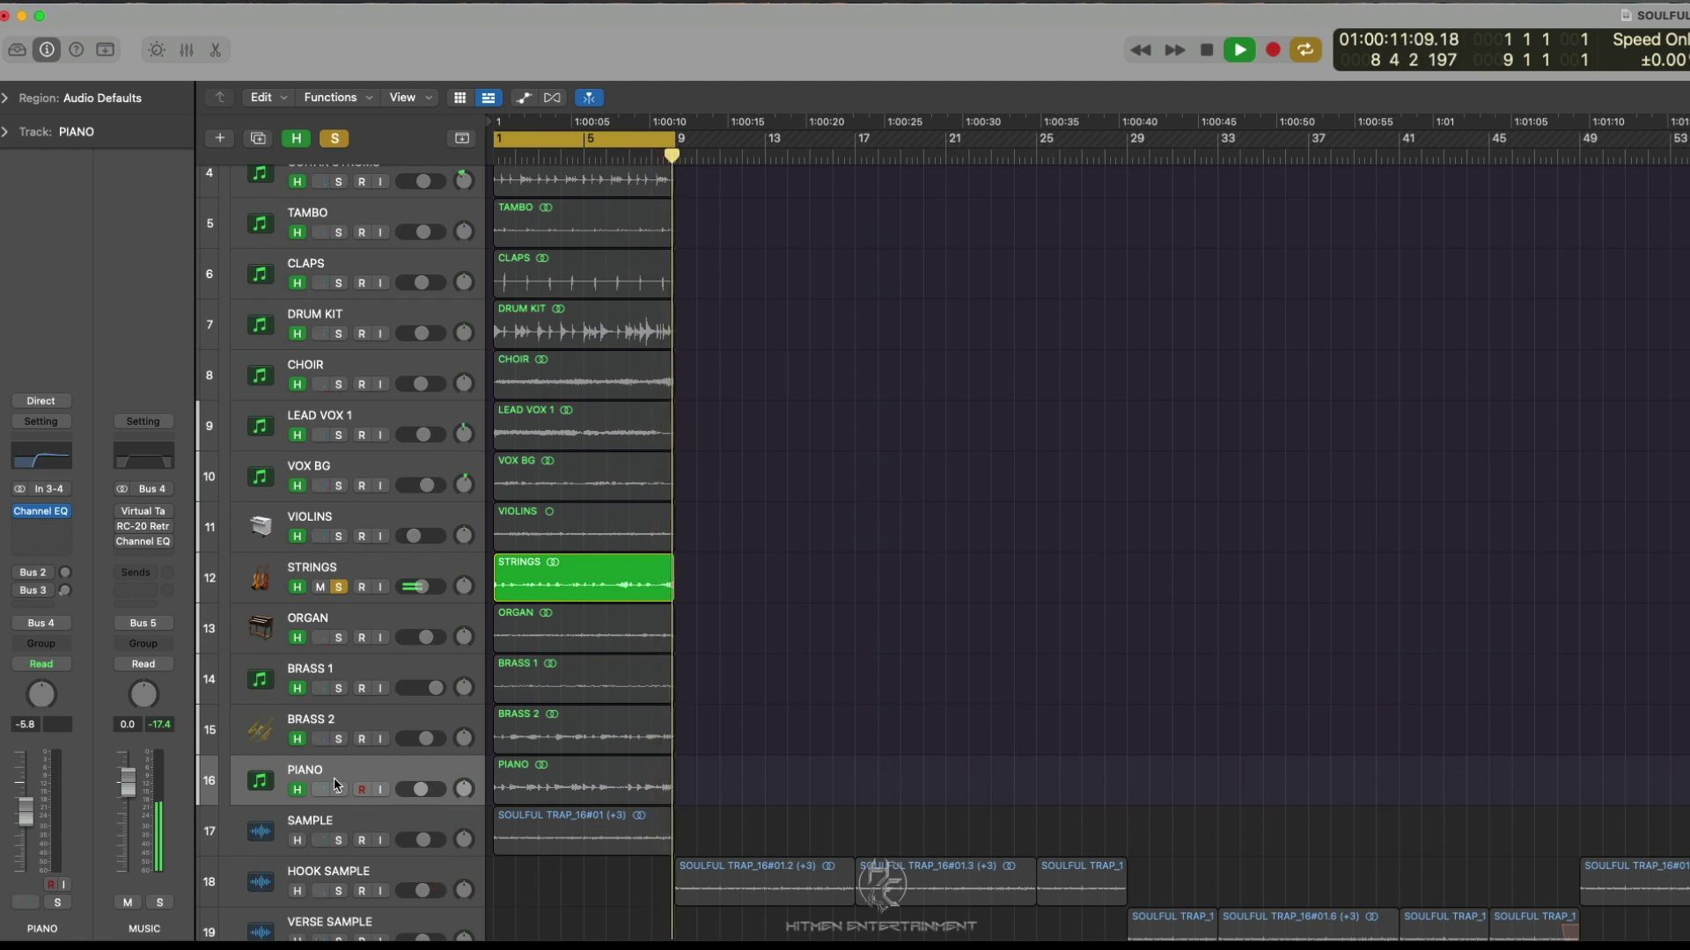
key("space")
Solo VIOLINS in place of STRINGS and play it alone
left_click(339, 587)
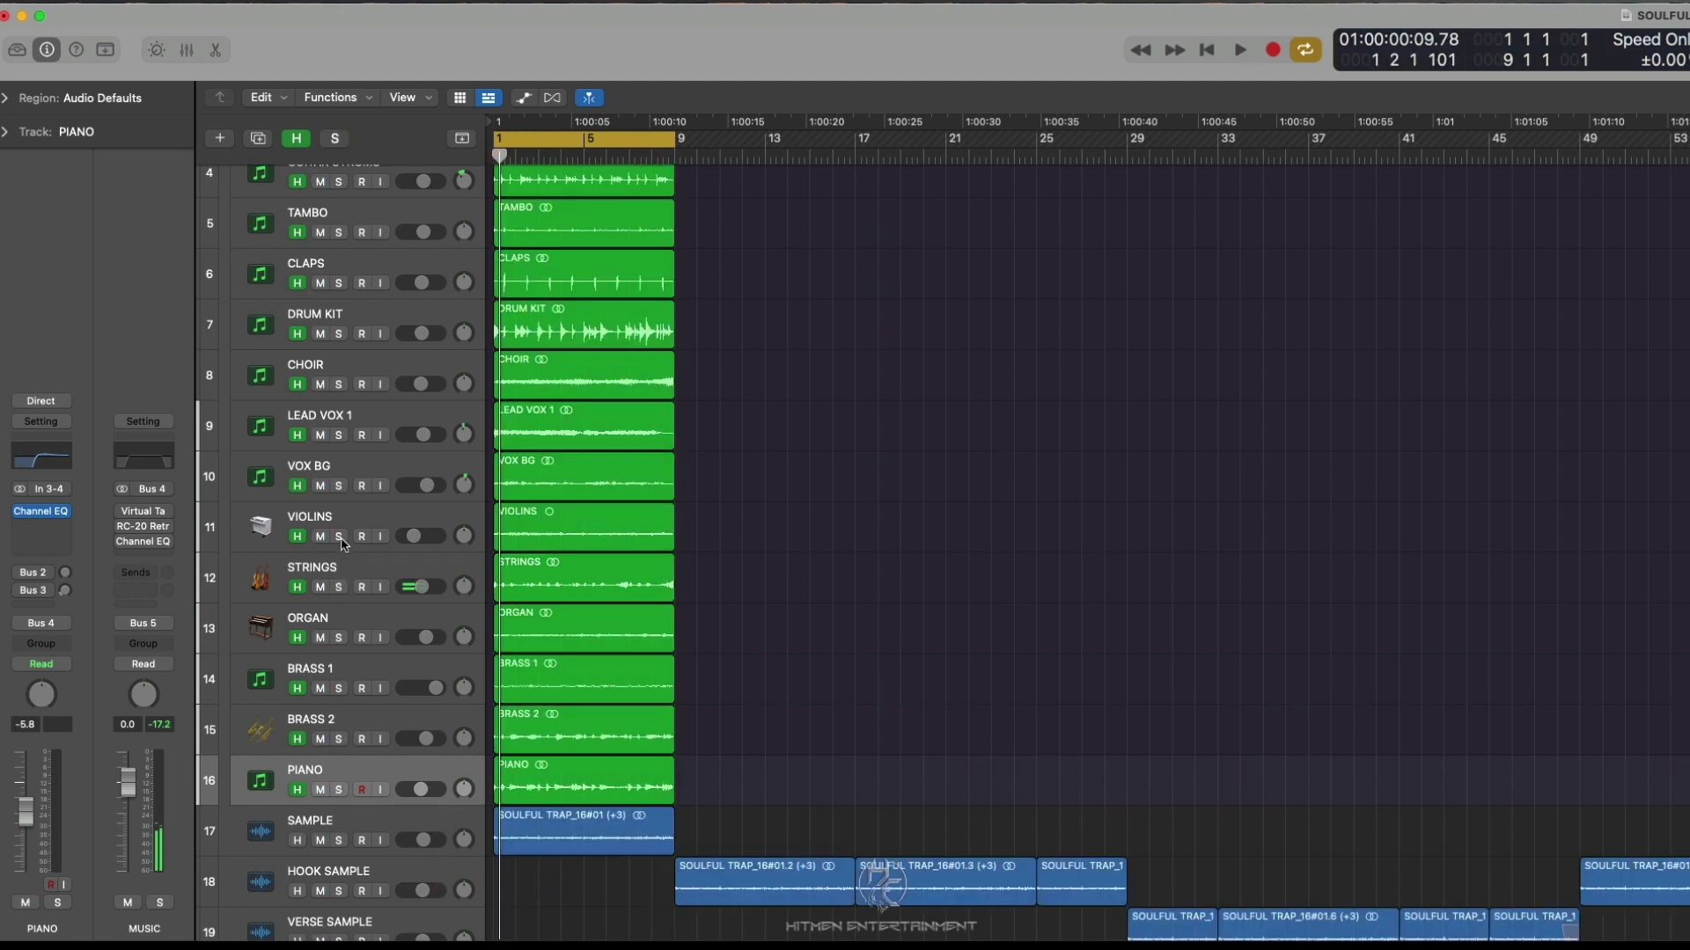
left_click(340, 537)
key("space")
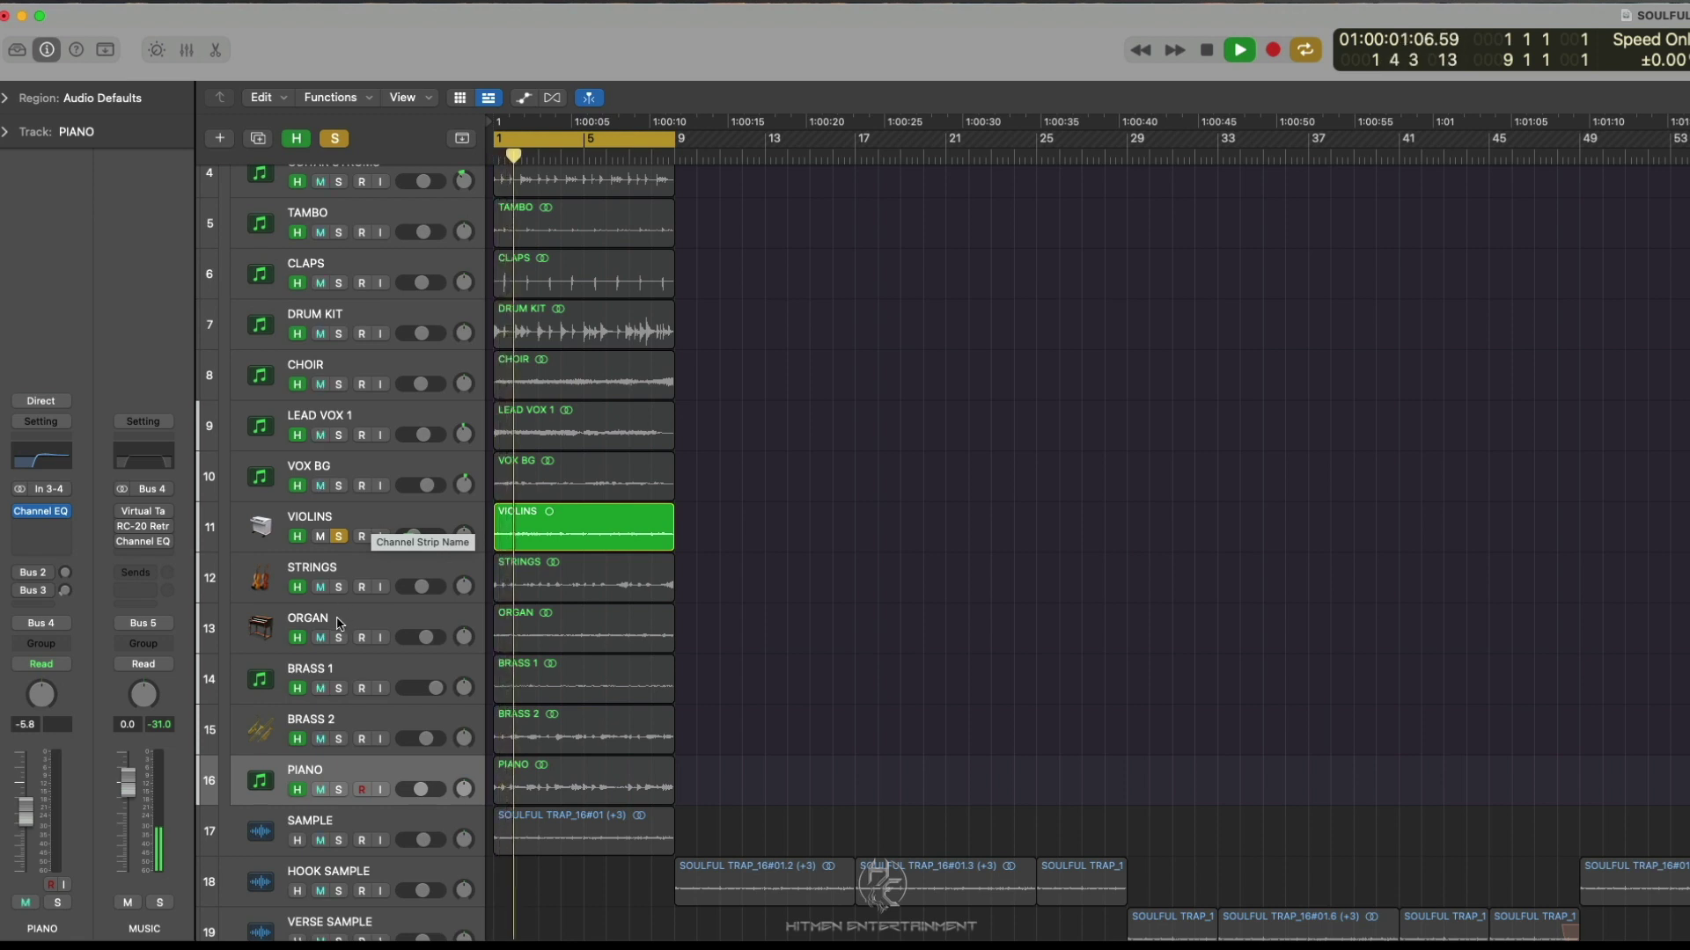
Add STRINGS, ORGAN, BRASS 1, BRASS 2 and PIANO to the soloed VIOLINS and listen to the layers together
left_click(338, 588)
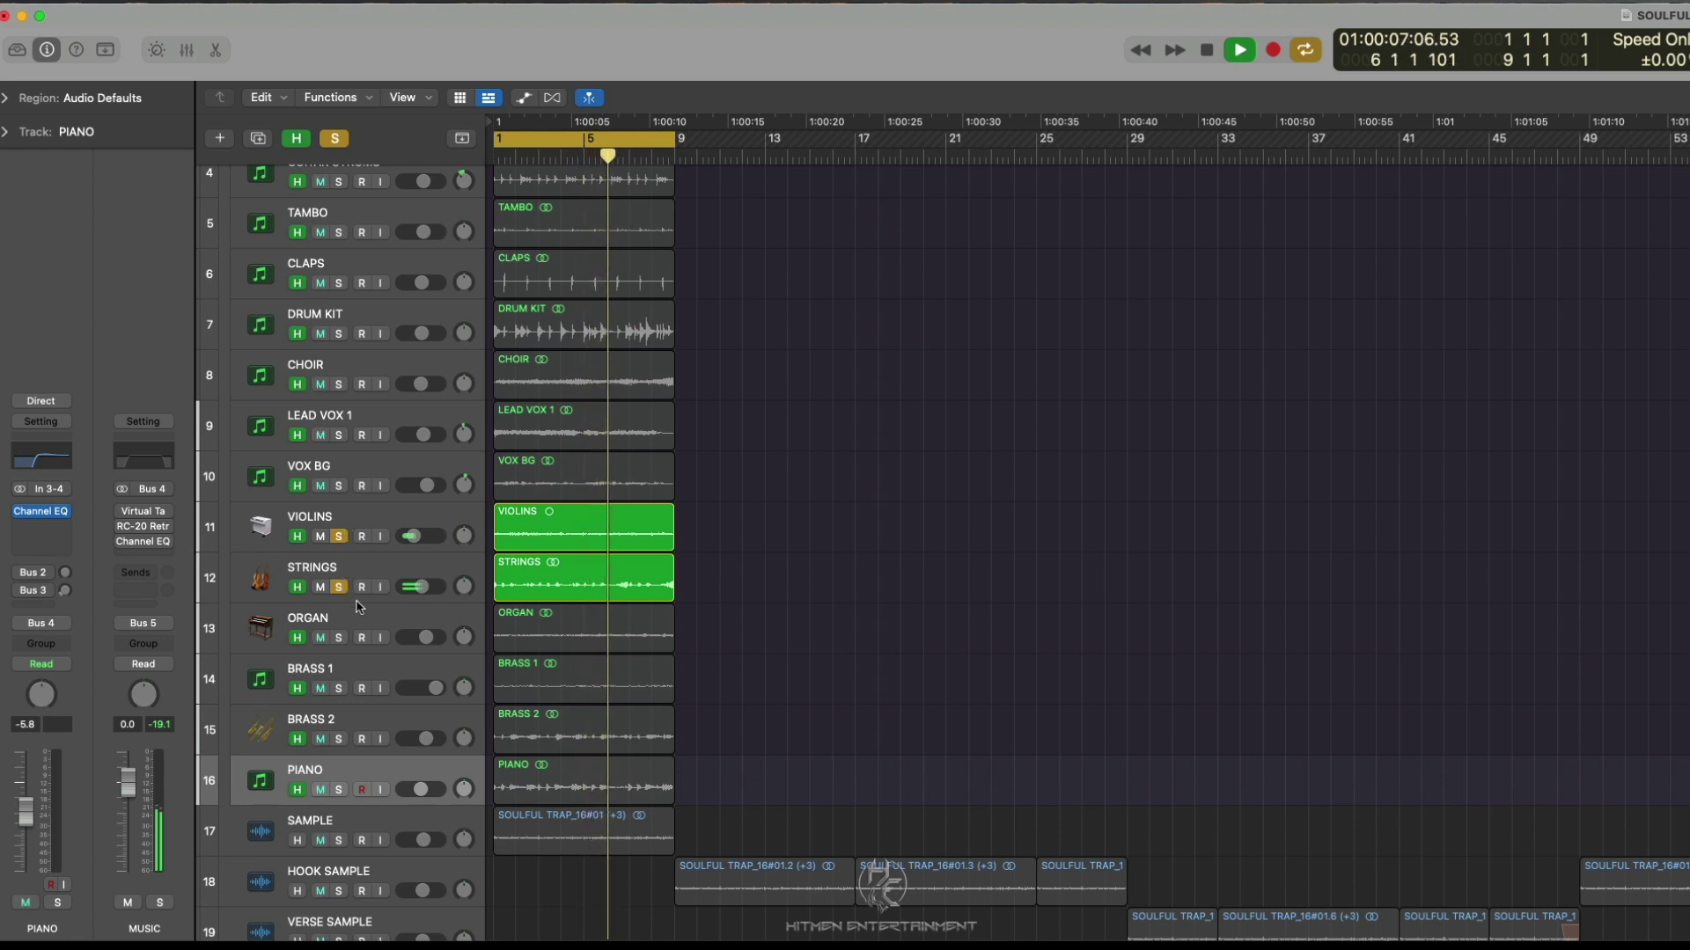
left_click(339, 638)
left_click(339, 688)
left_click(339, 739)
left_click(339, 789)
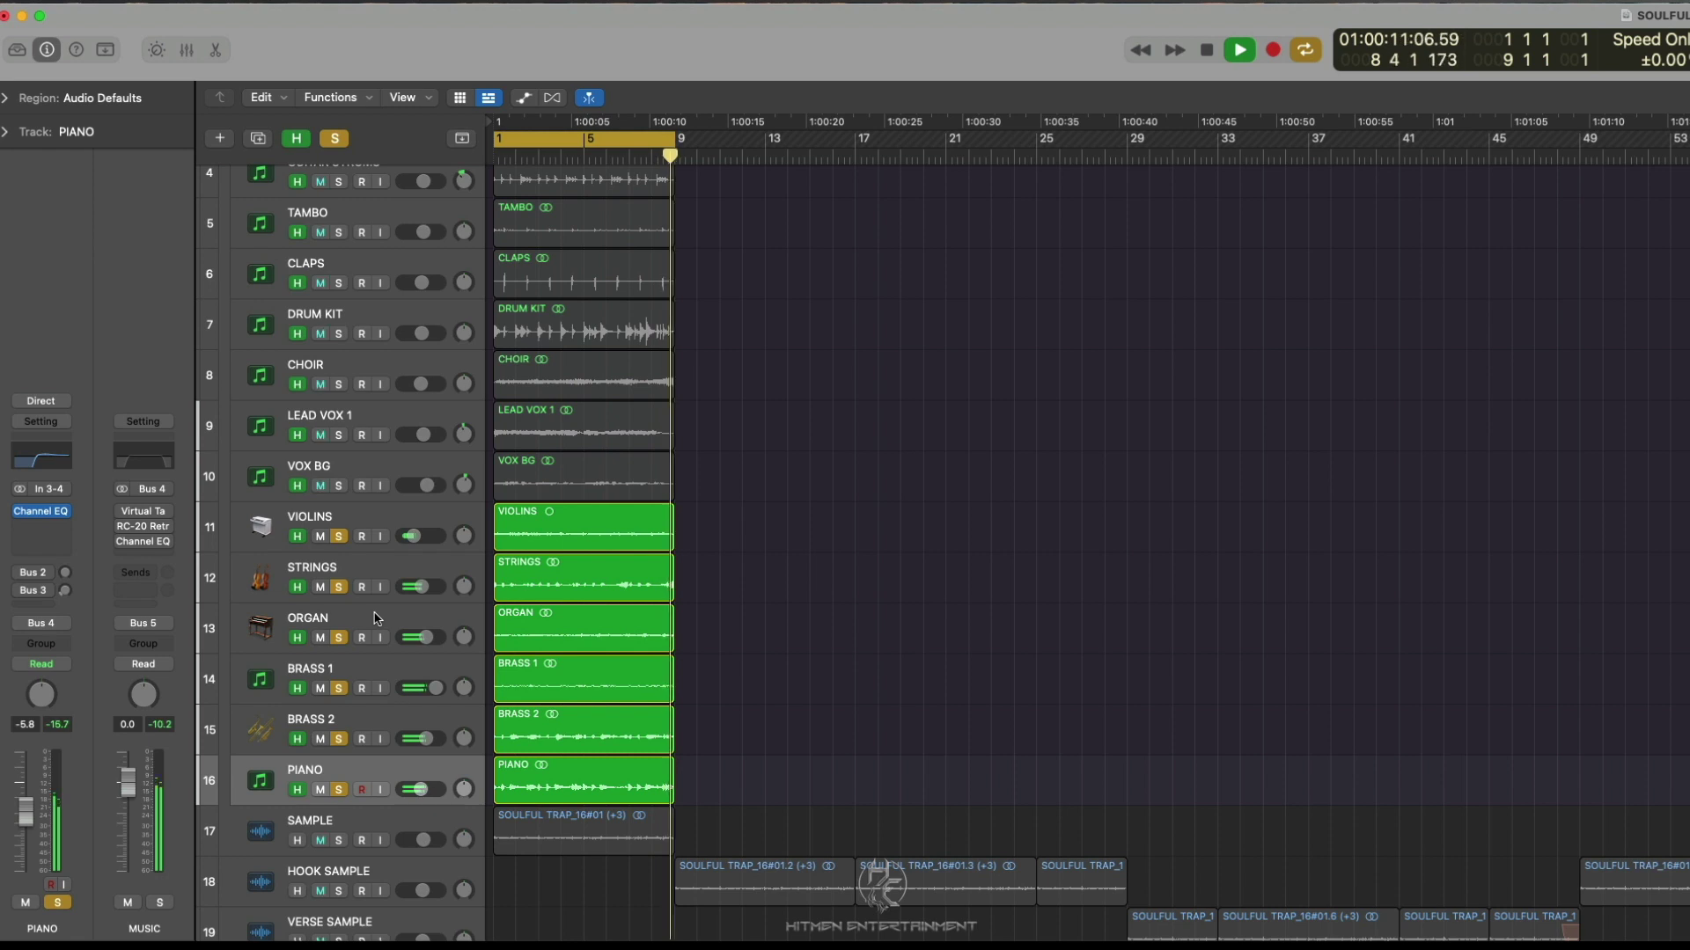
scroll(374, 619, "up", 4)
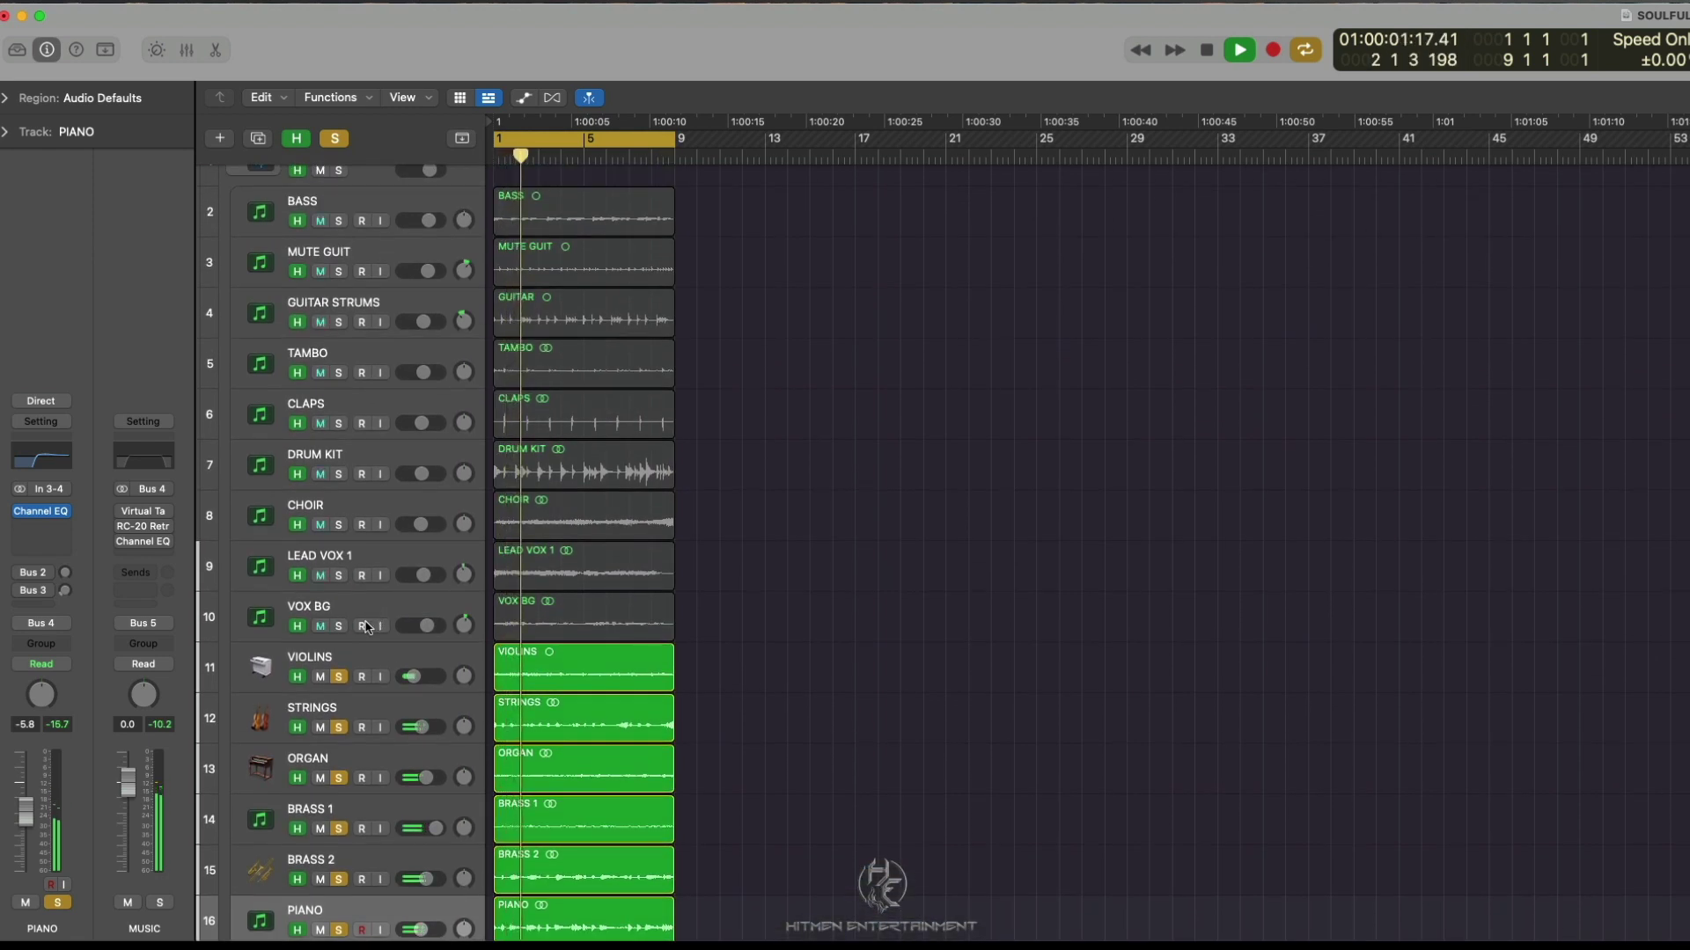
scroll(368, 626, "up", 1)
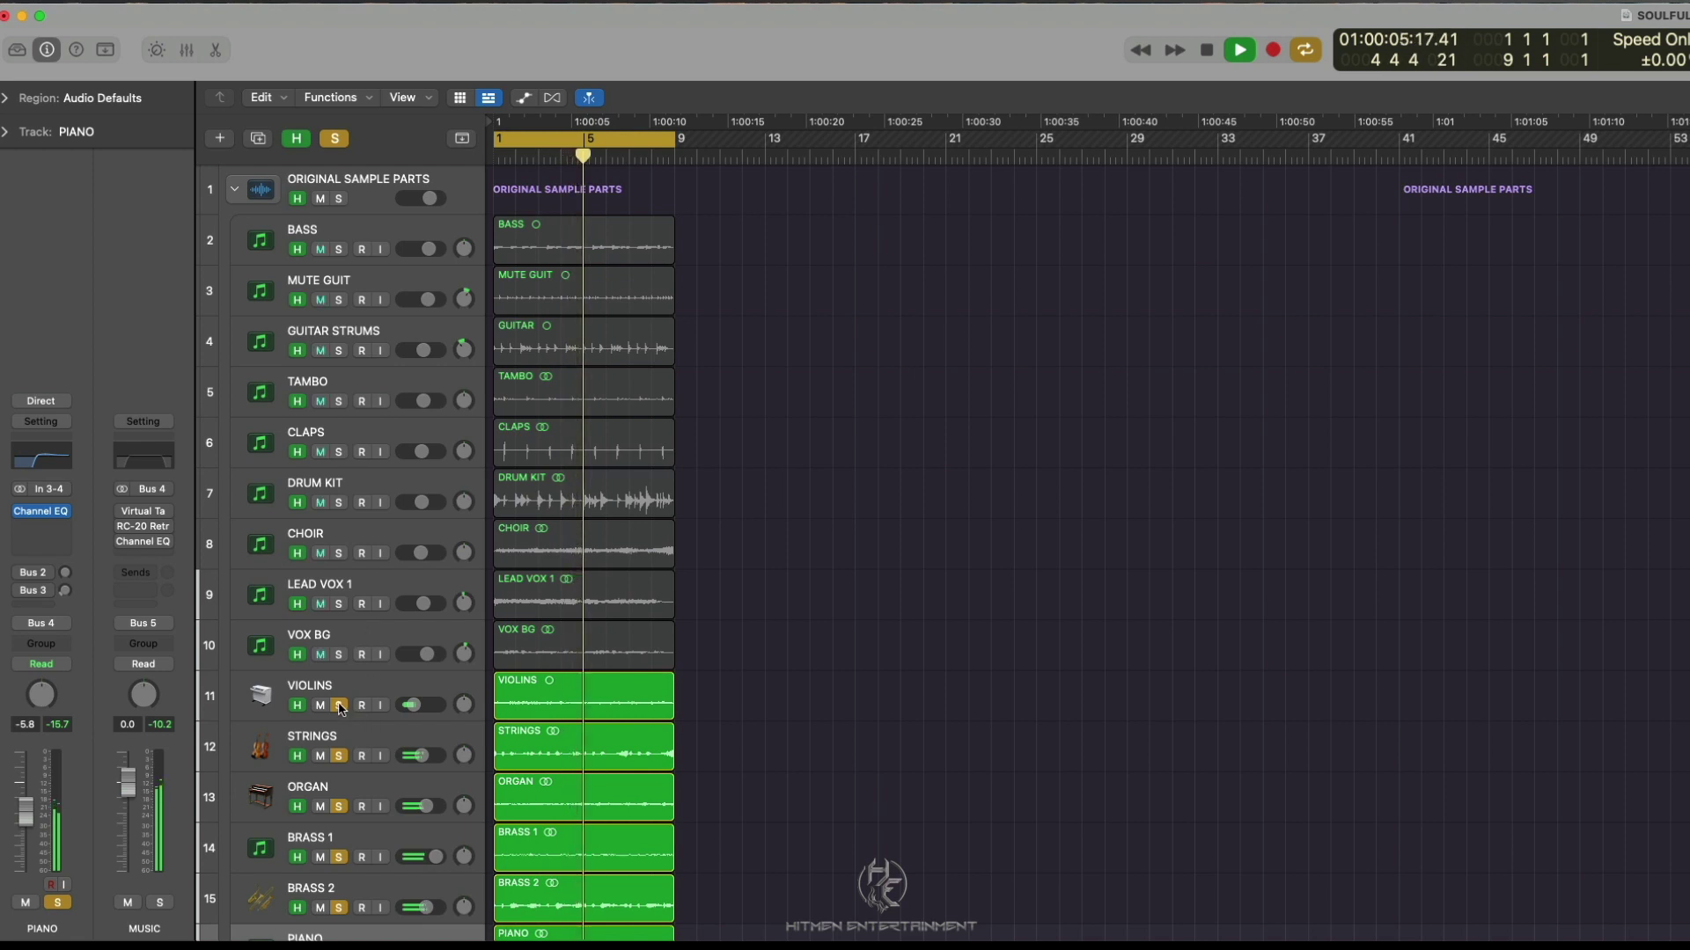
key("space")
Clear all solos, solo DRUM KIT and play it from the start with the system volume raised
left_click(336, 141)
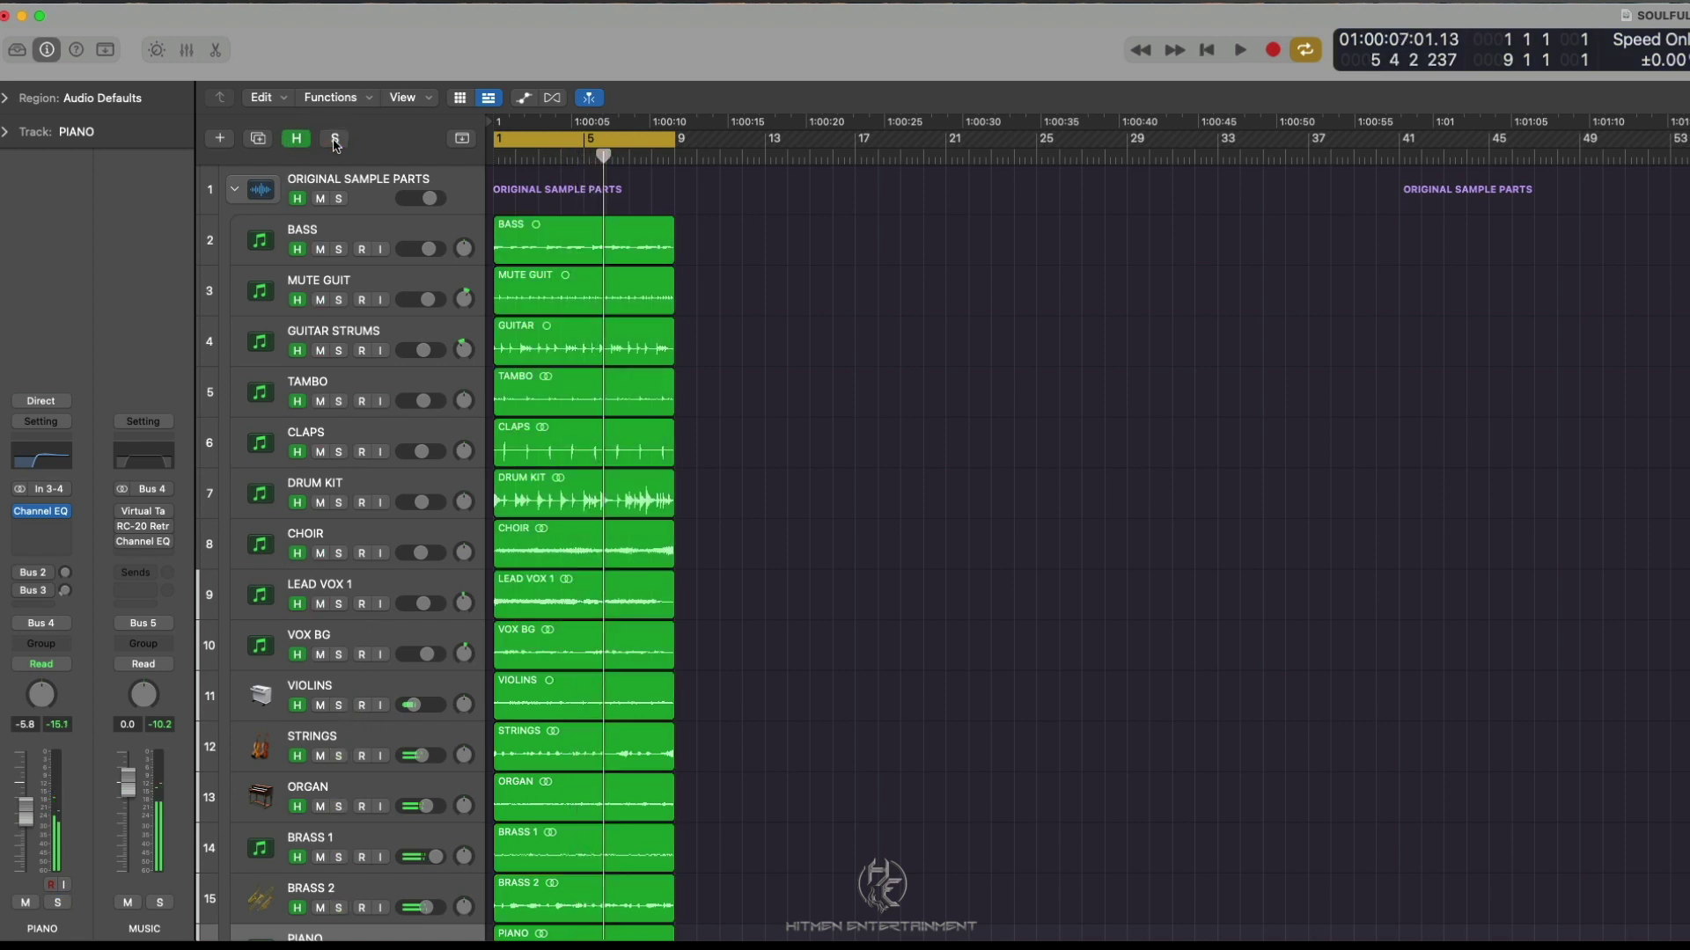
left_click(339, 503)
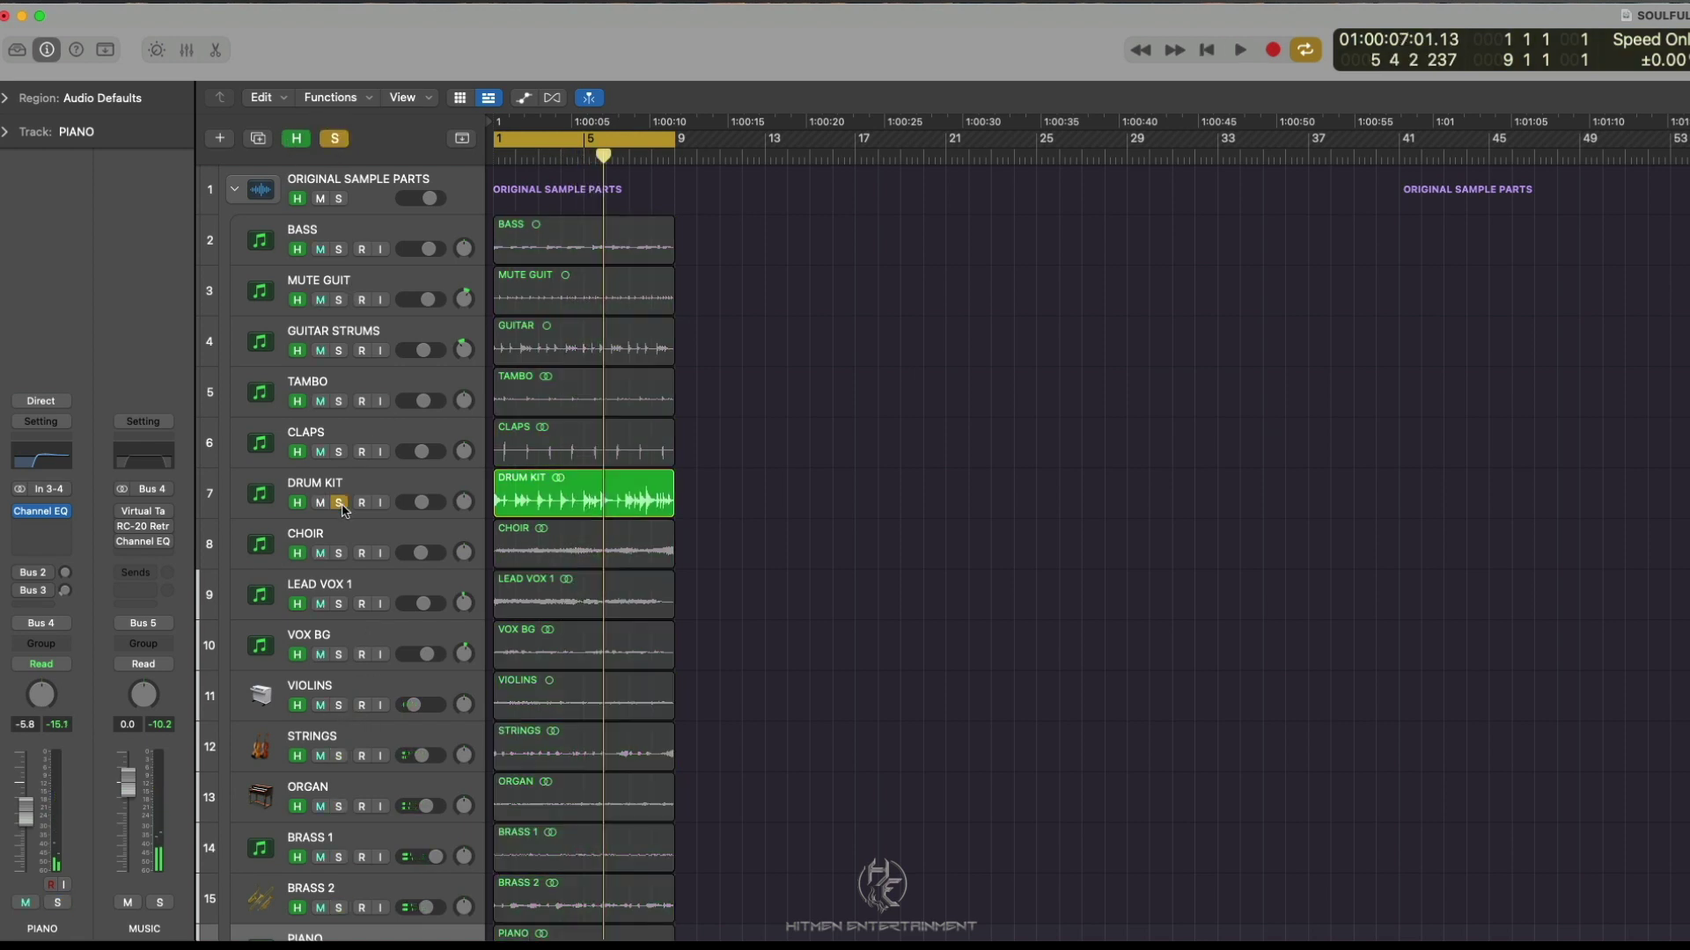
key("space")
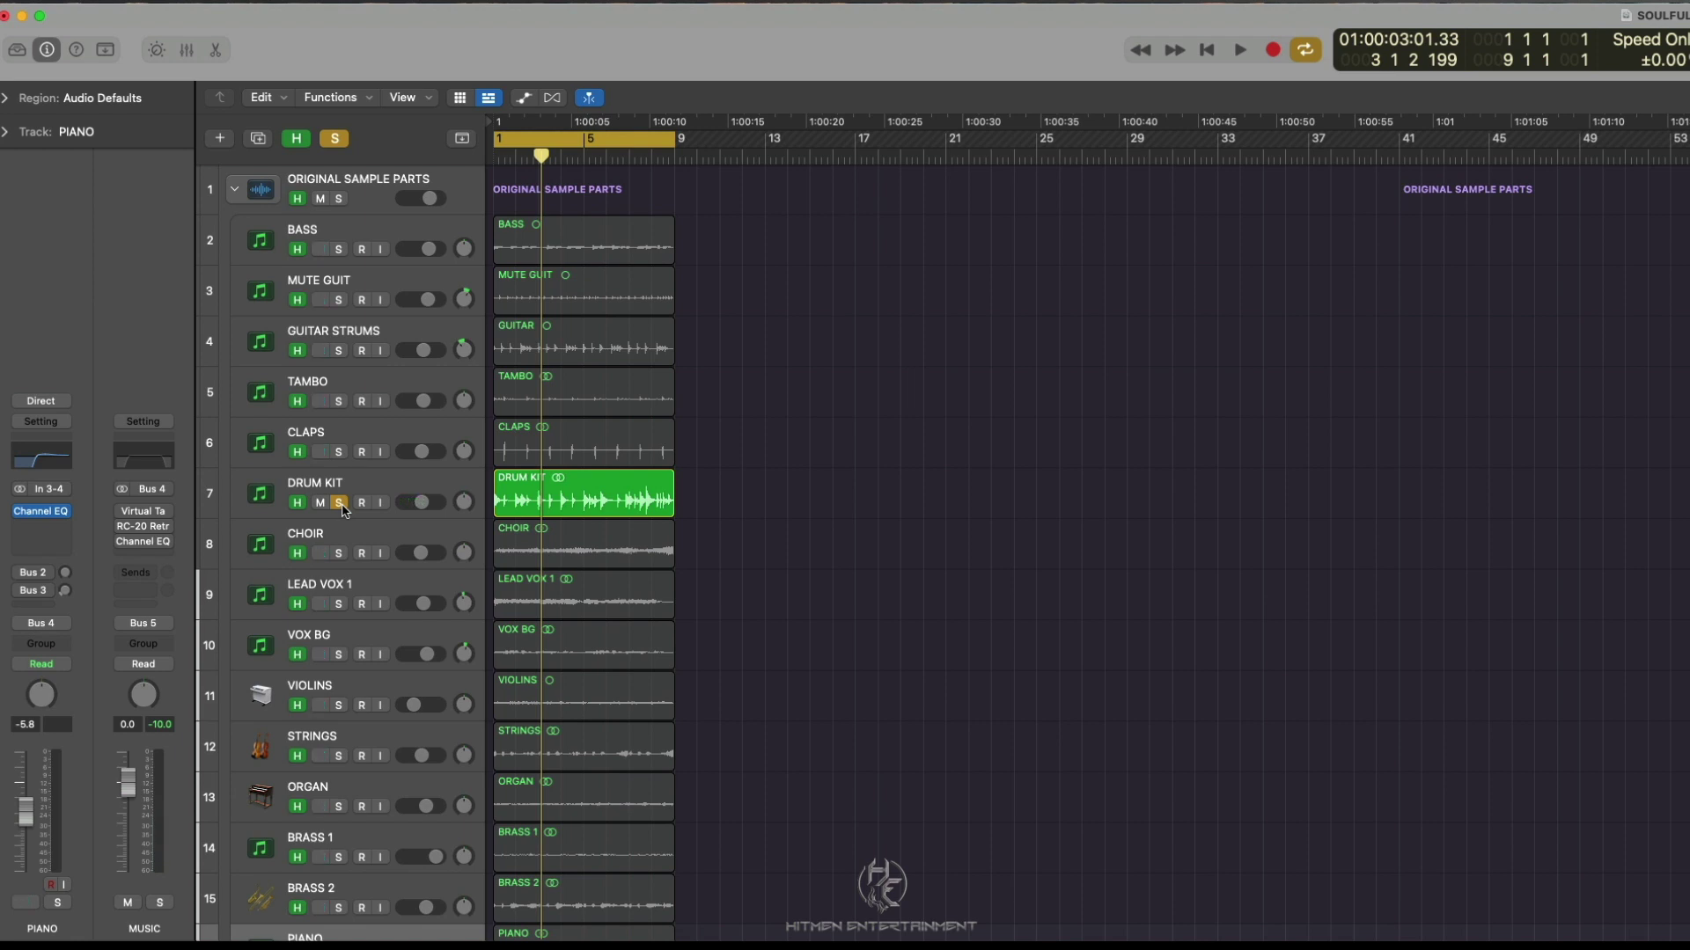
key("Return")
key("space")
key("XF86AudioRaiseVolume")
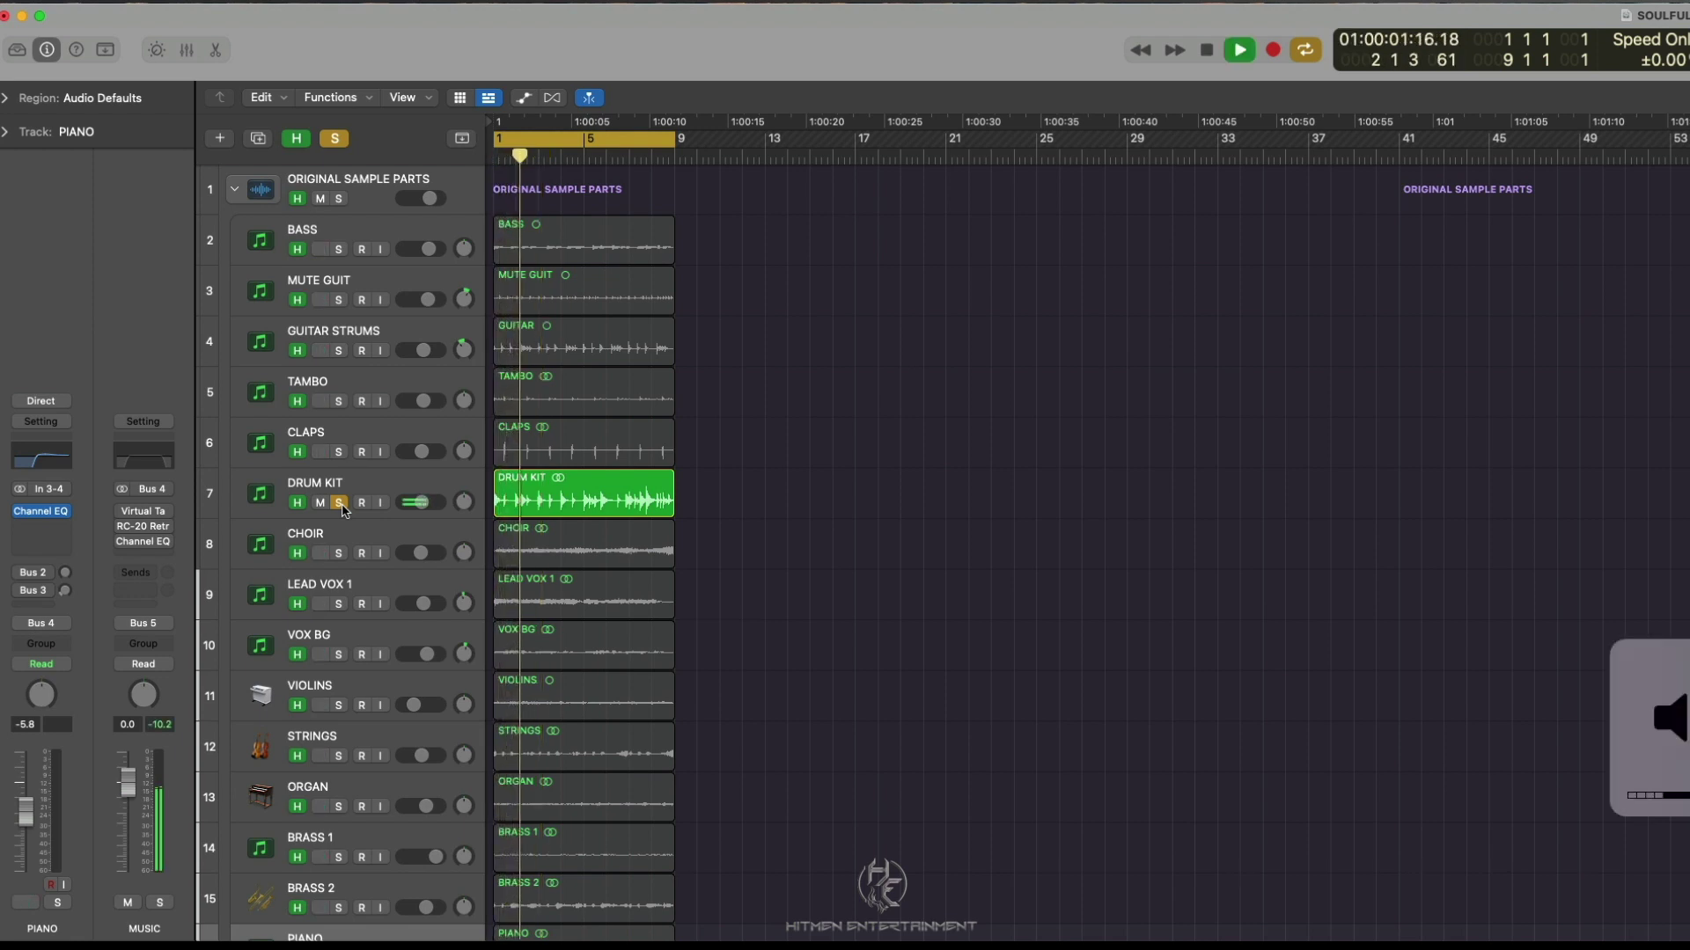
key("space")
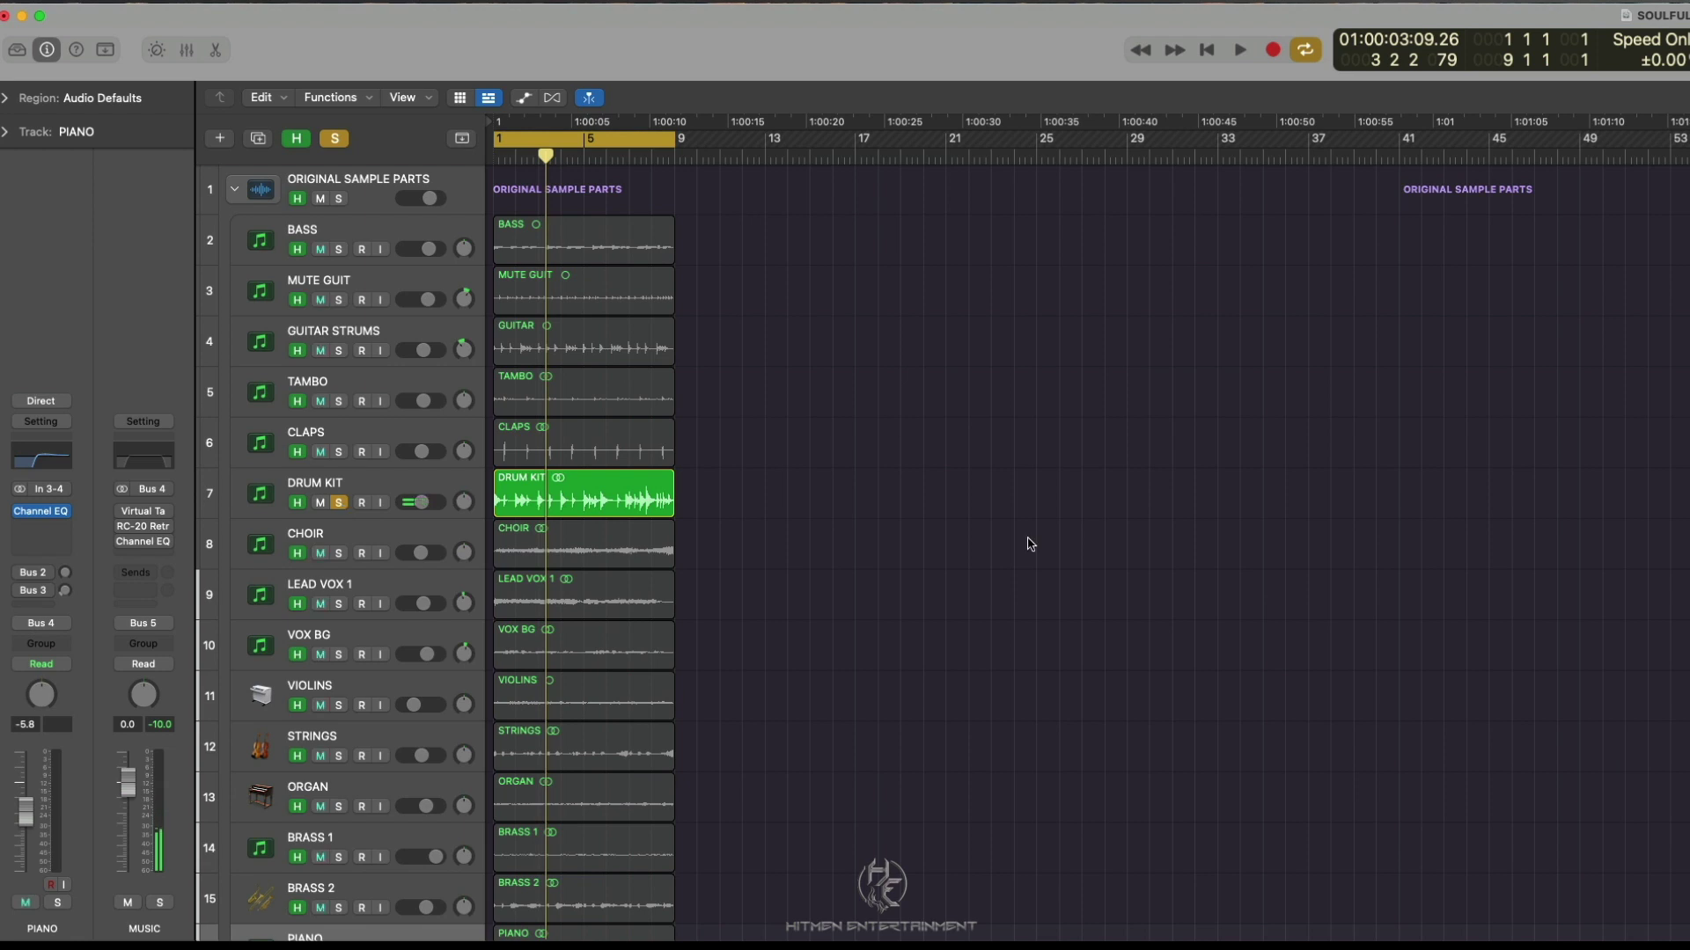
key("Return")
key("space")
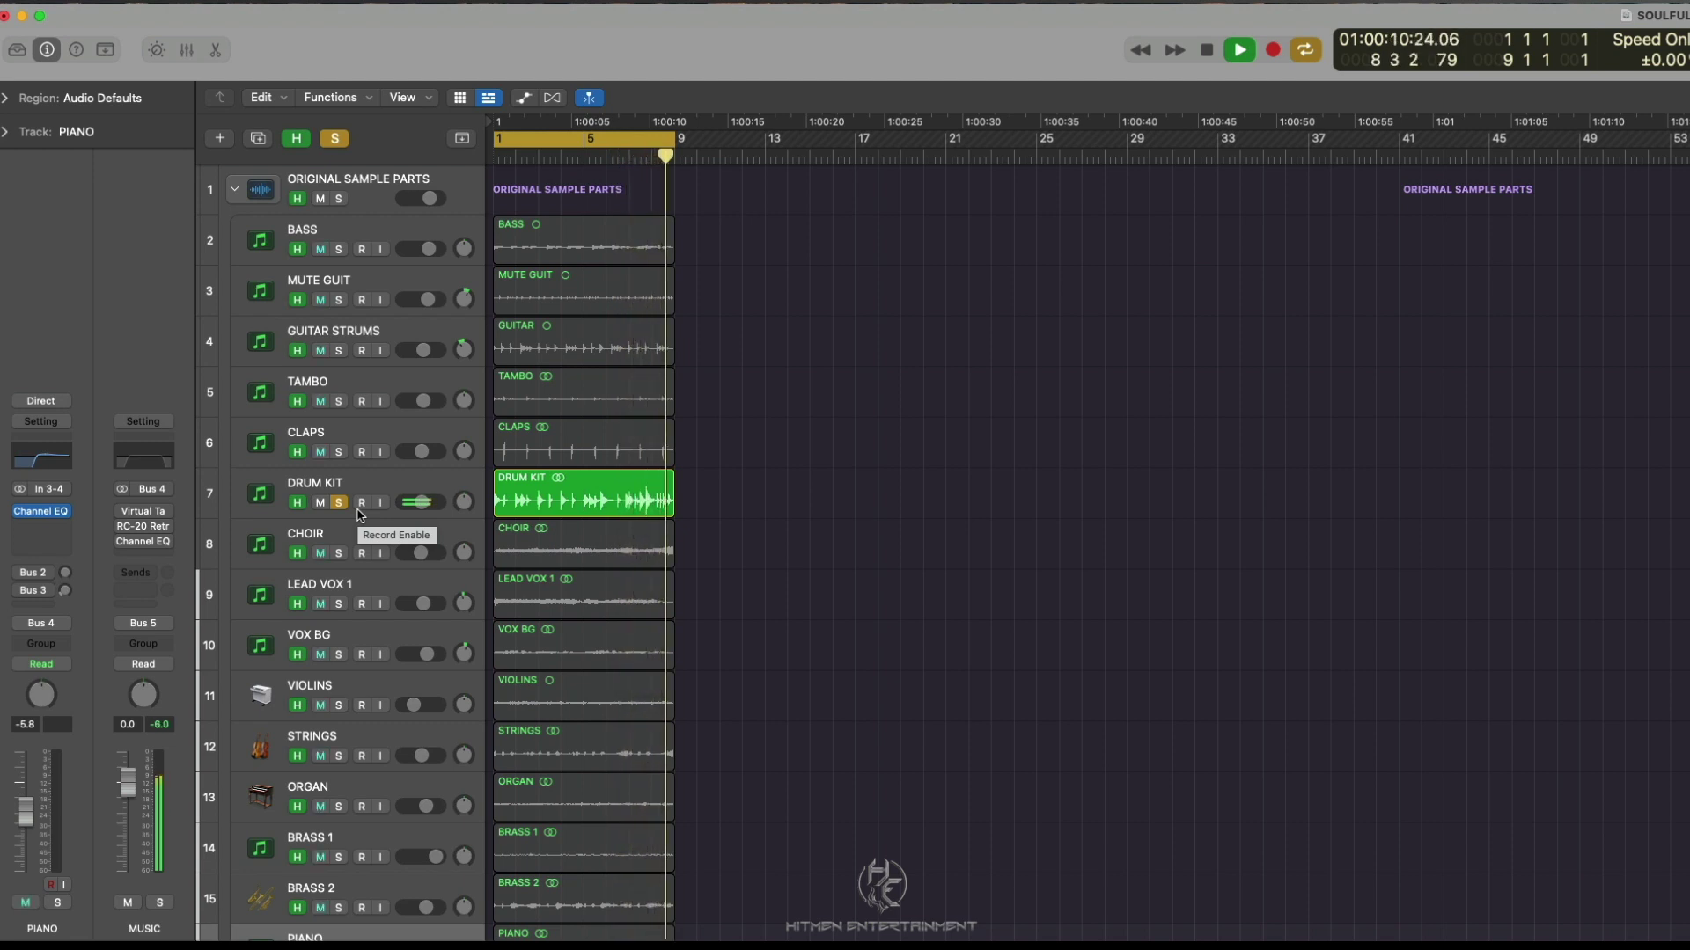
Add CLAPS and TAMBO to the soloed DRUM KIT and listen to the percussion together
left_click(338, 452)
key("space")
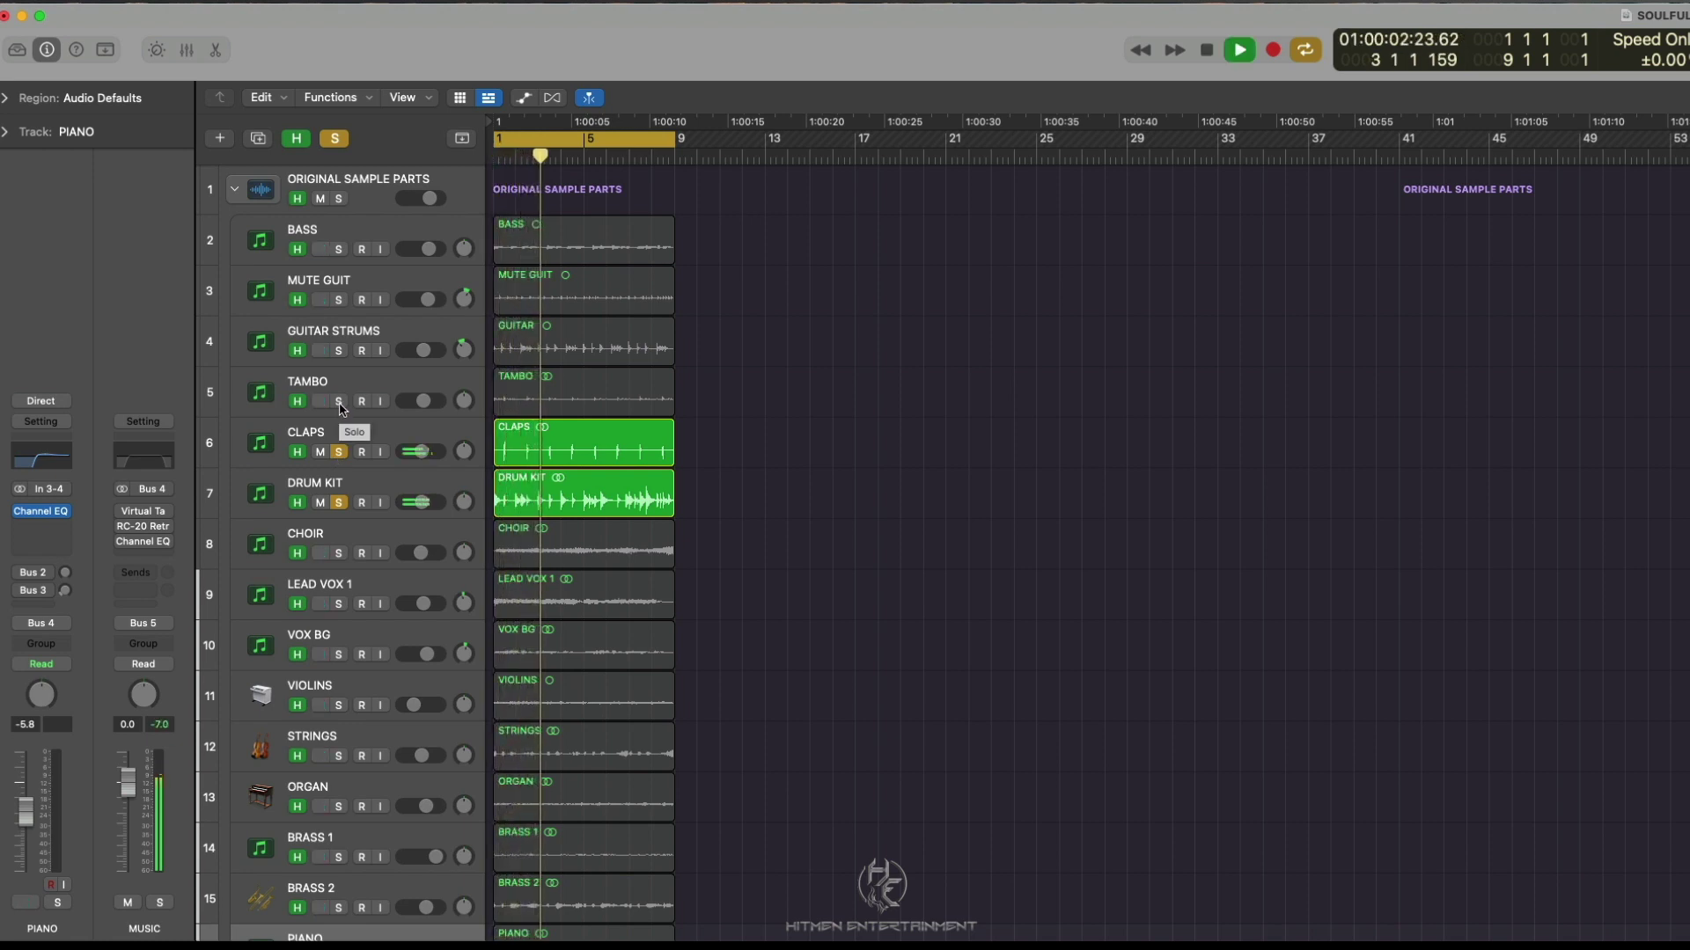
left_click(338, 402)
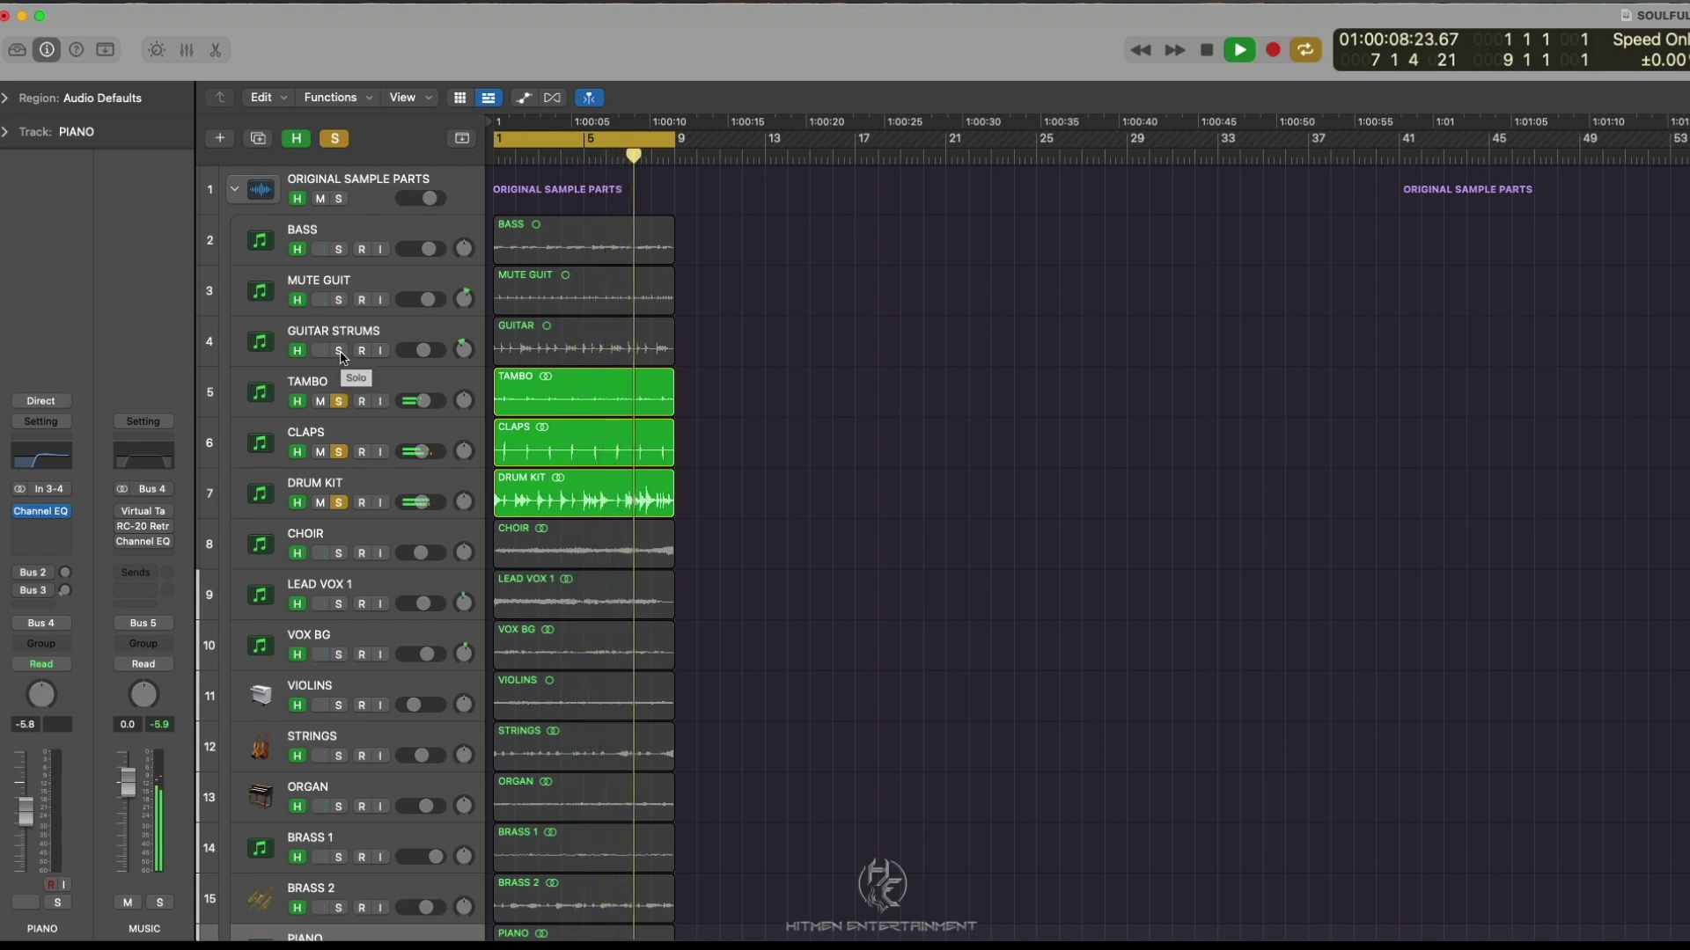
key("space")
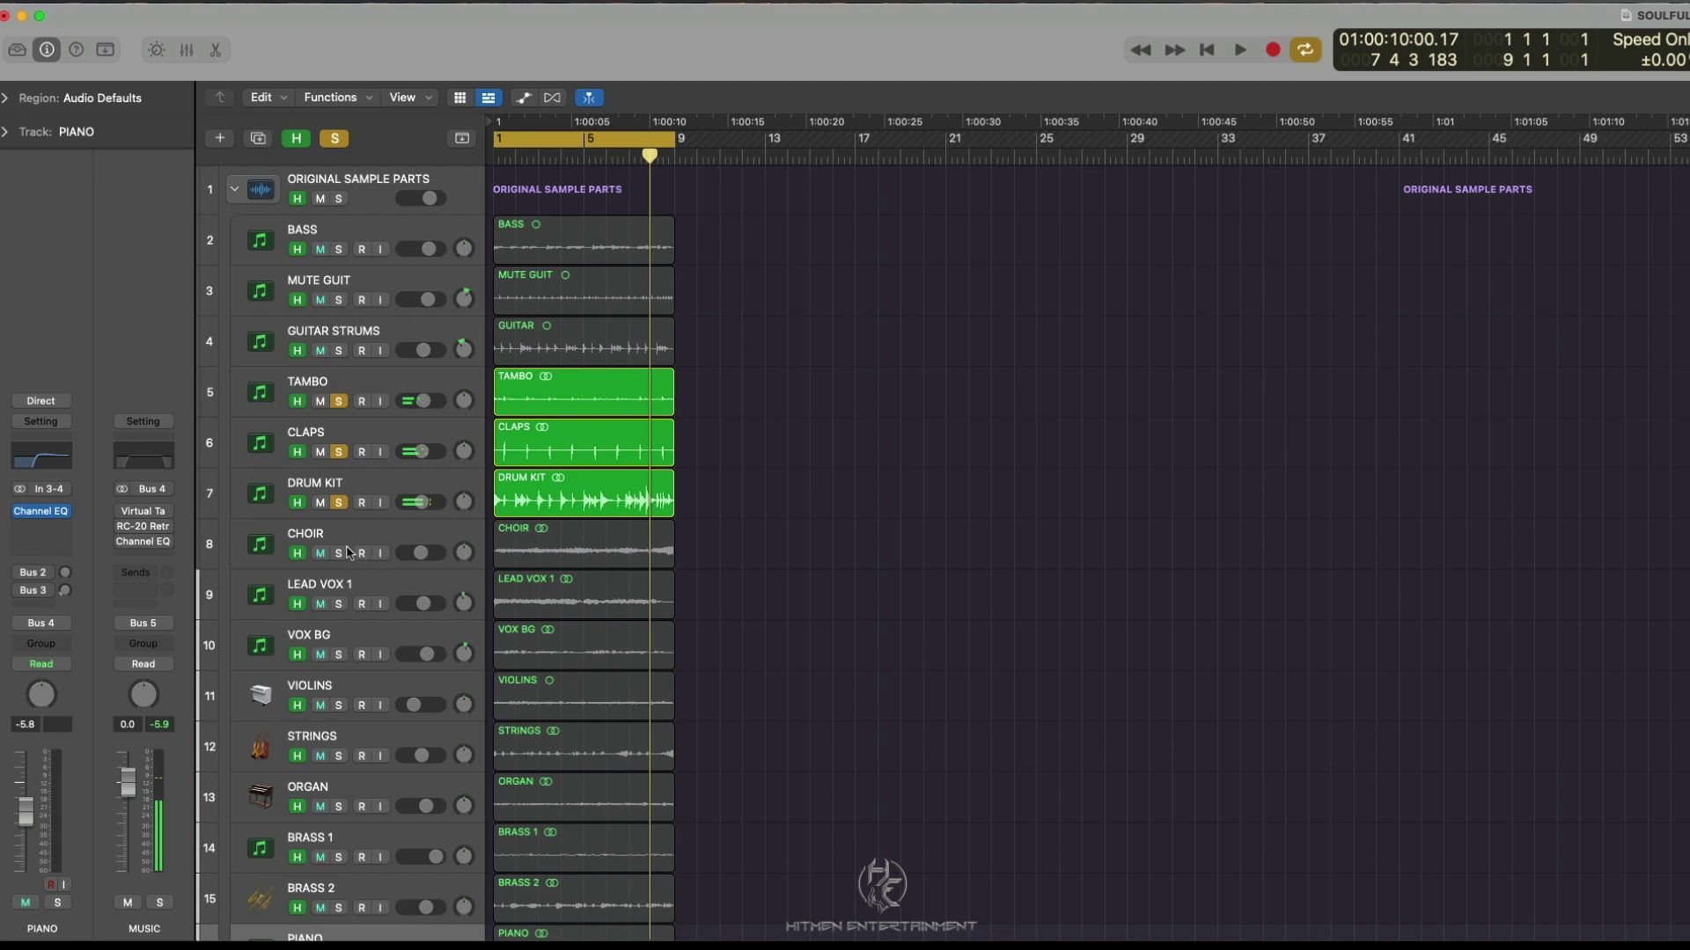
Unsolo TAMBO, CLAPS and DRUM KIT, solo GUITAR STRUMS and play it alone
left_click_drag(339, 401, 341, 500)
left_click(338, 351)
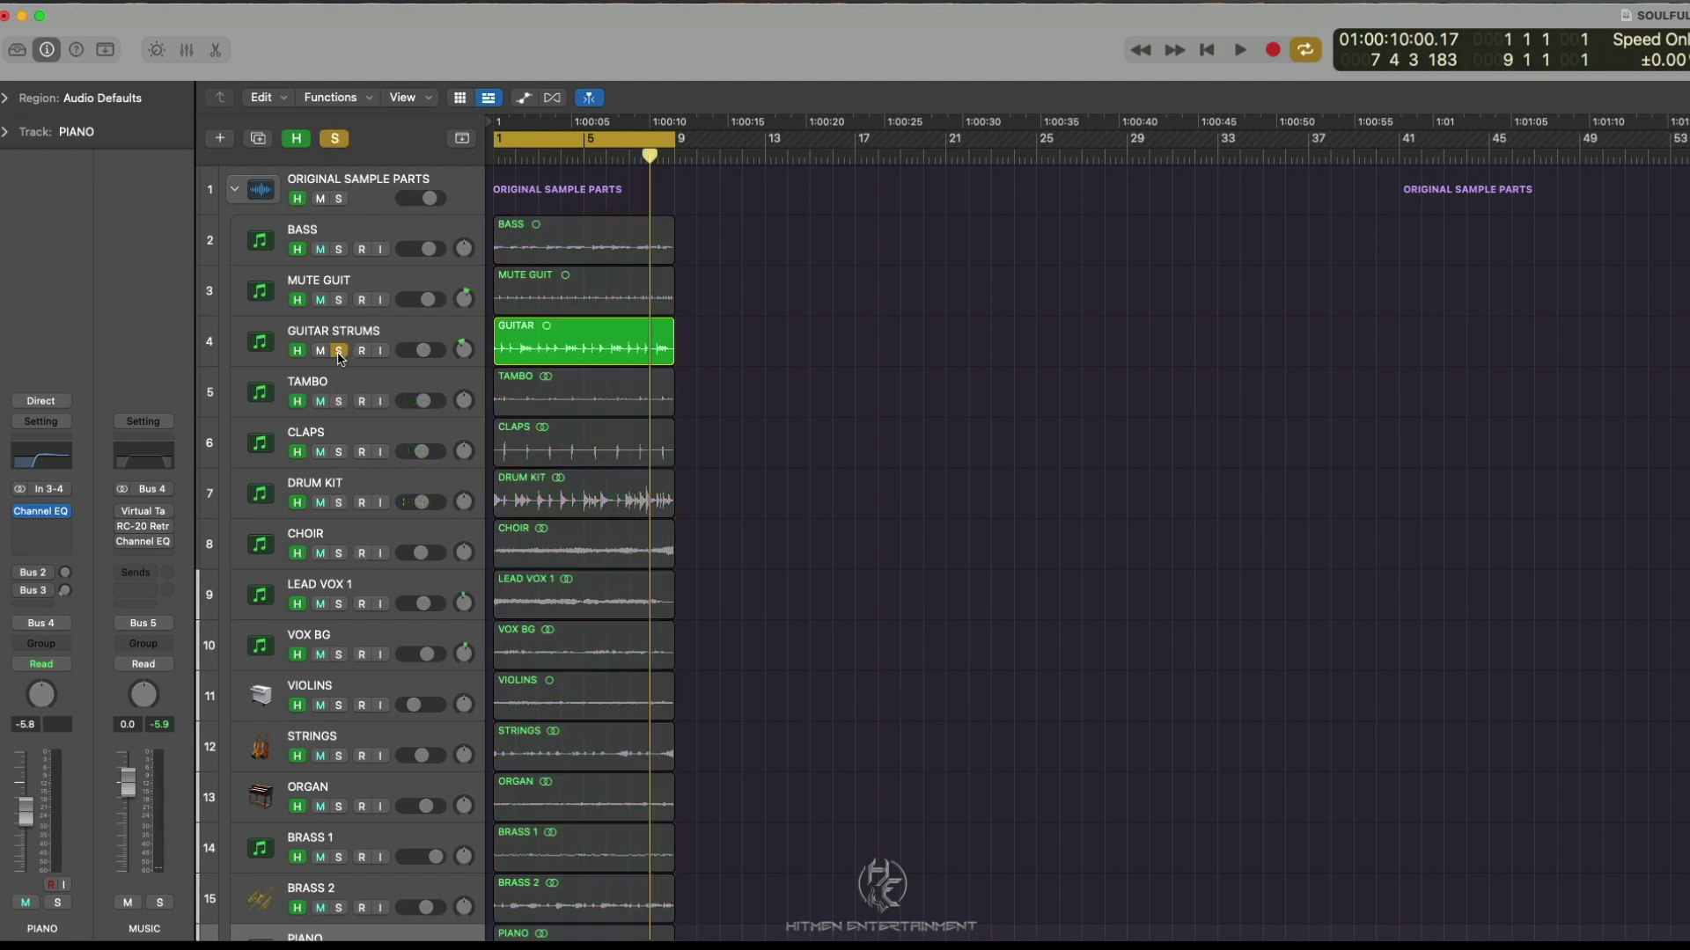
key("space")
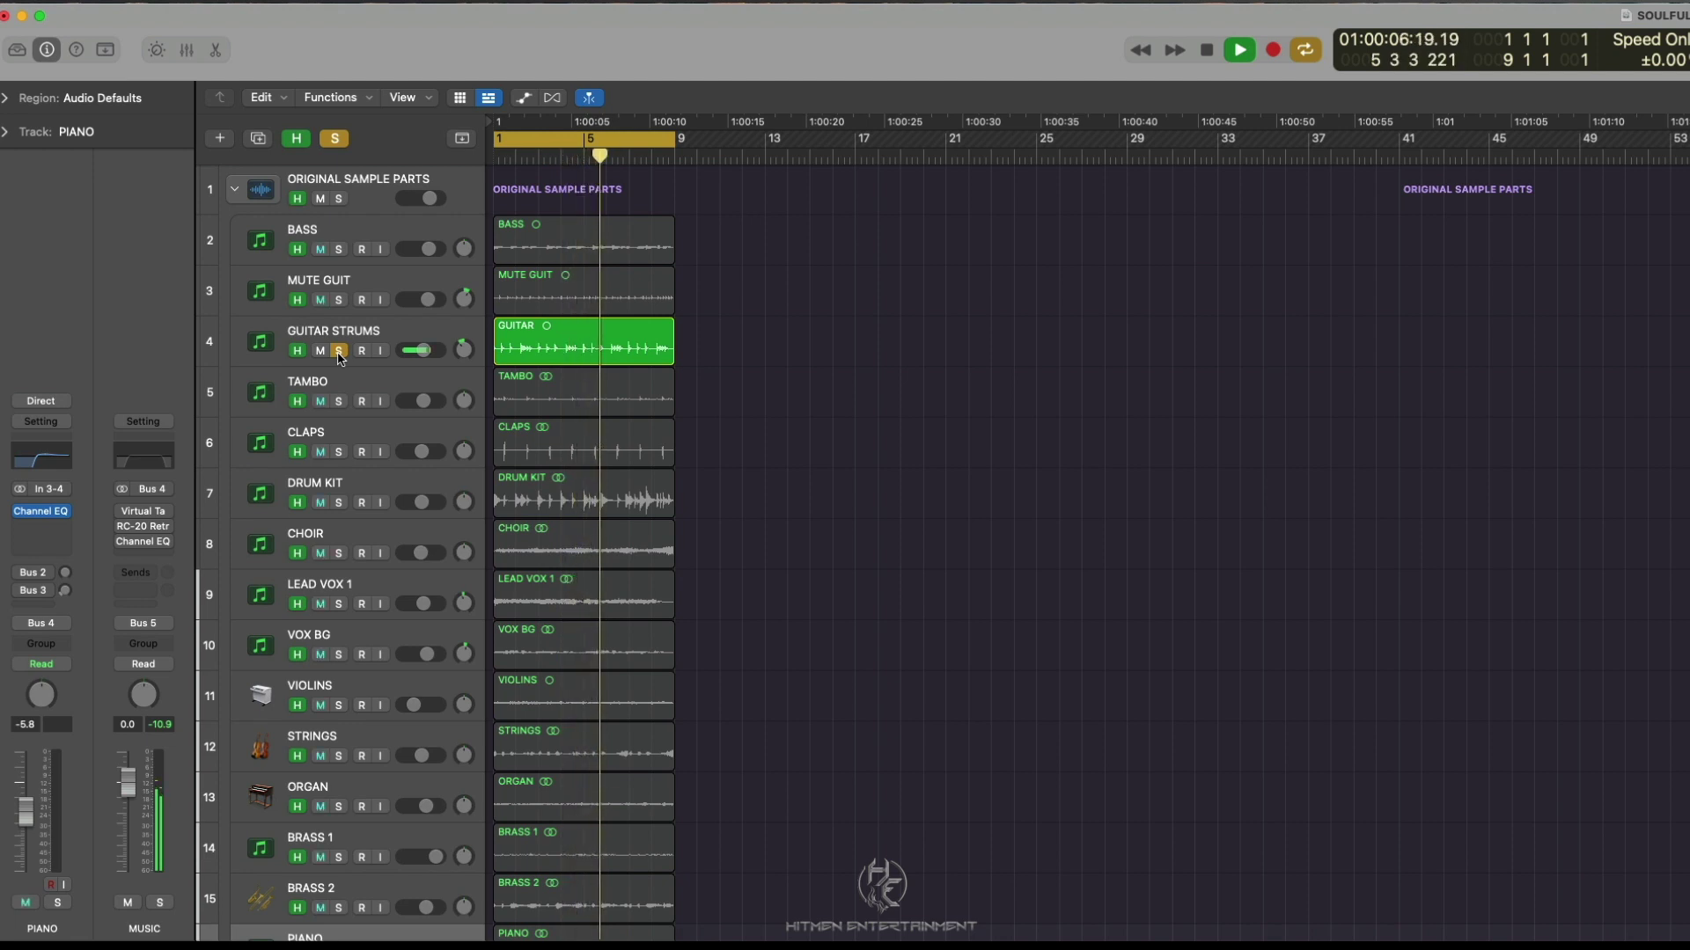
key("space")
Solo MUTE GUIT in place of GUITAR STRUMS and play it alone from the start
left_click(339, 300)
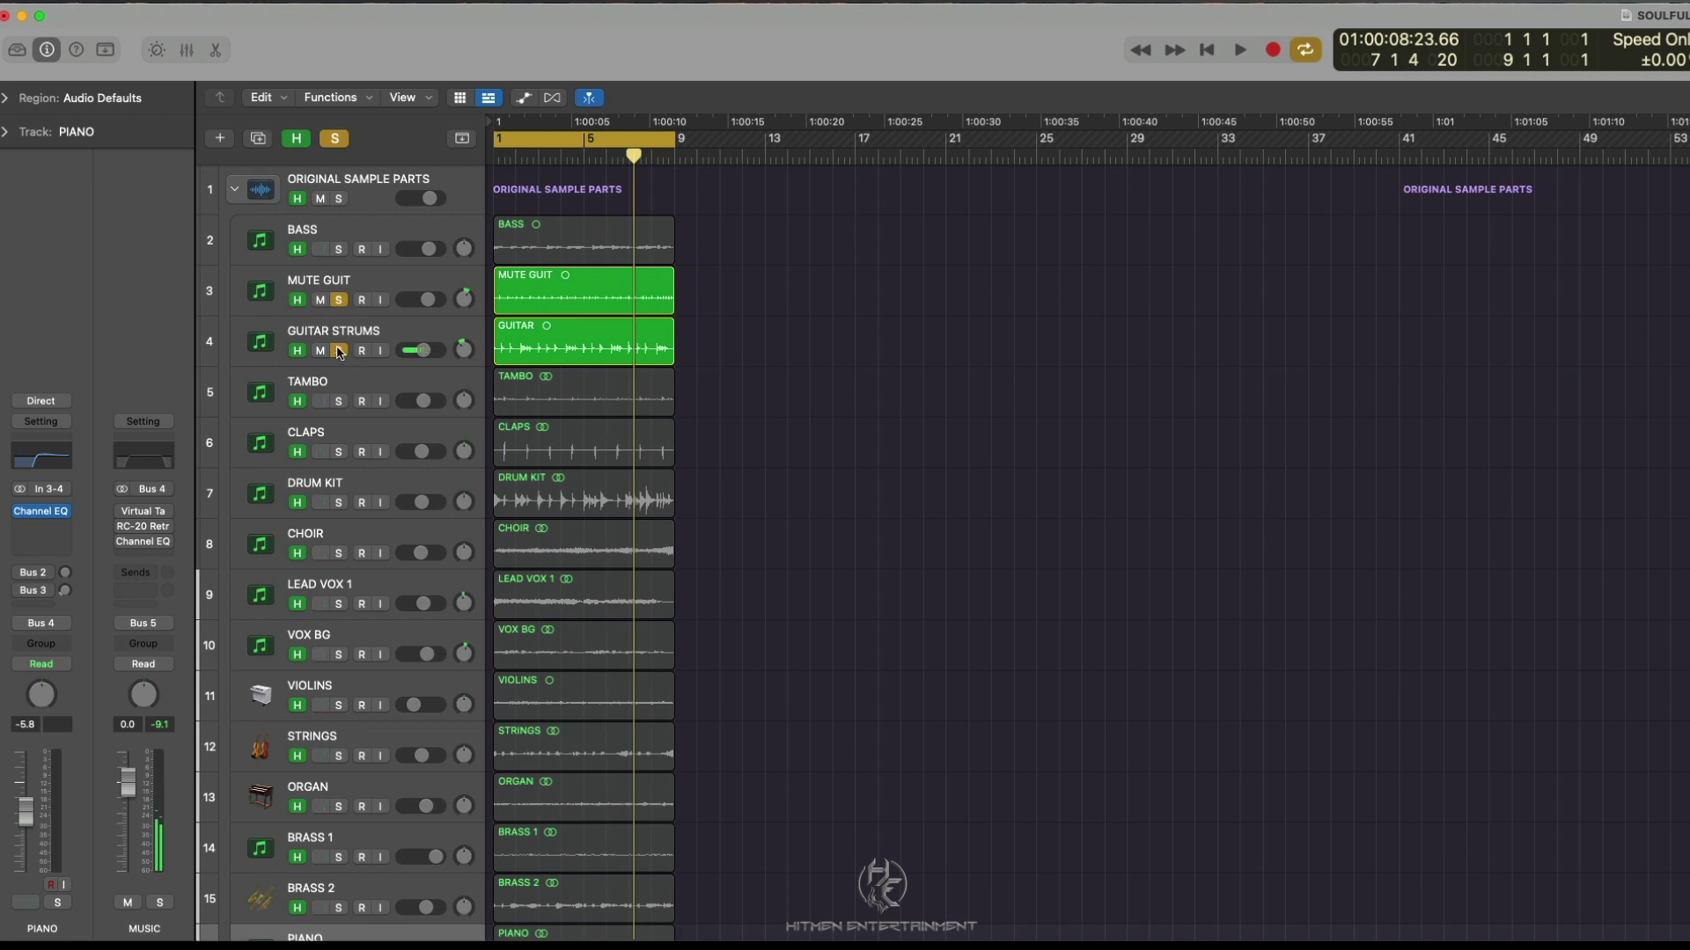
left_click(338, 350)
key("space")
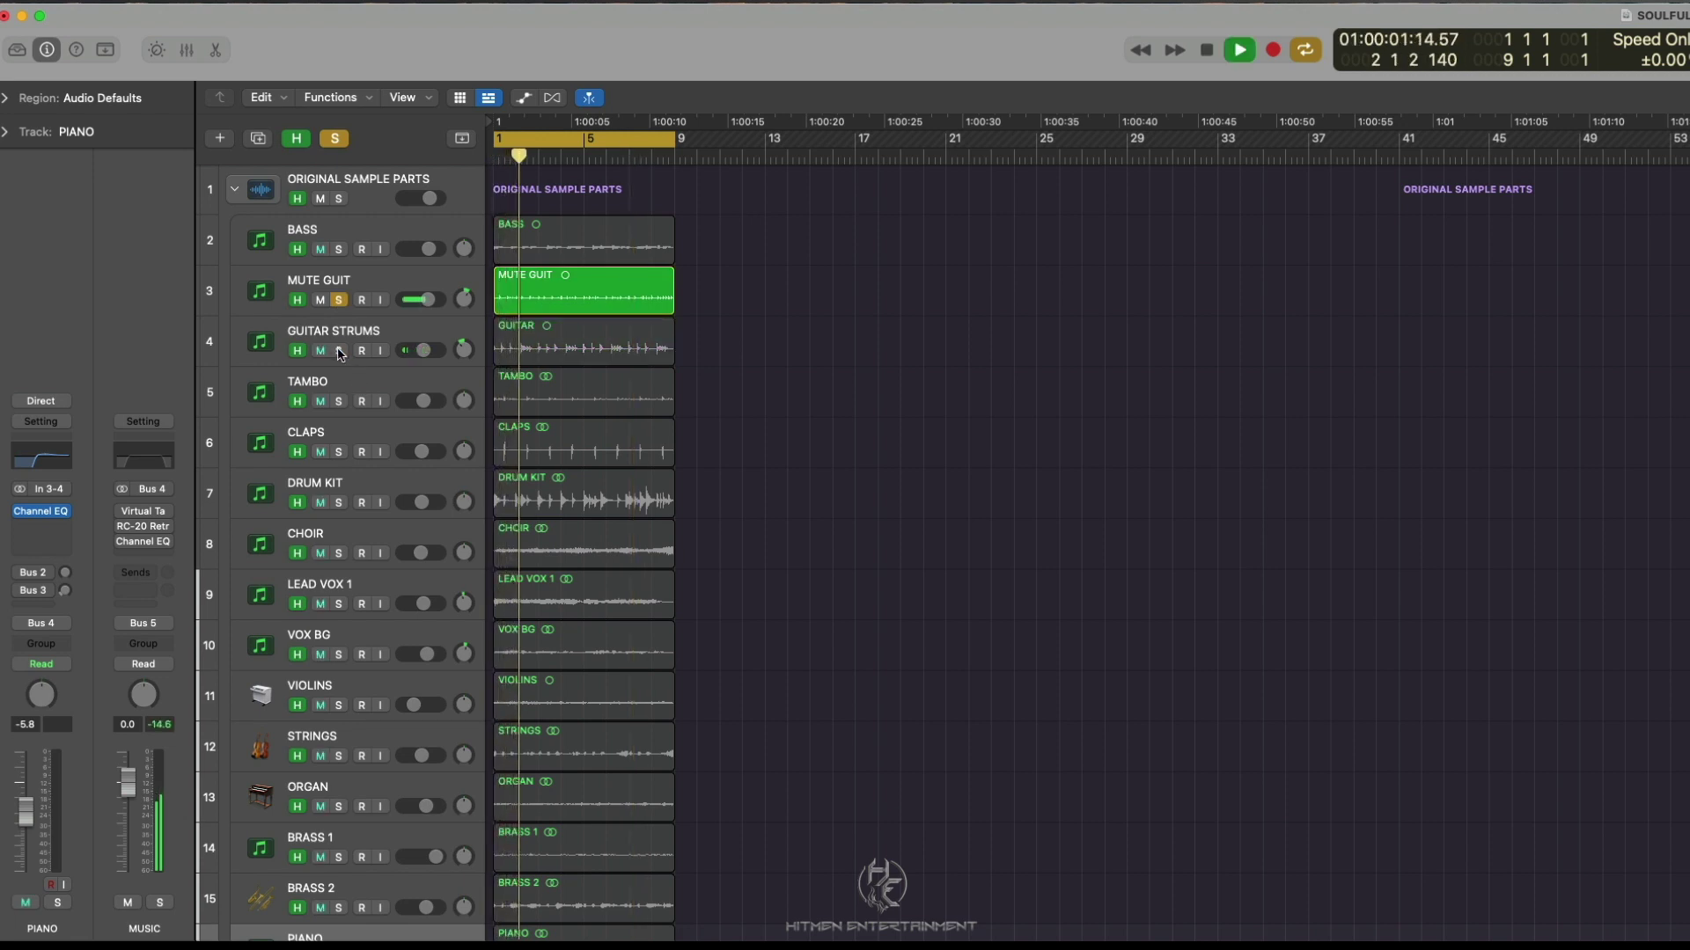
Add GUITAR STRUMS, TAMBO, CLAPS and DRUM KIT to the soloed MUTE GUIT and listen to them together
left_click(339, 351)
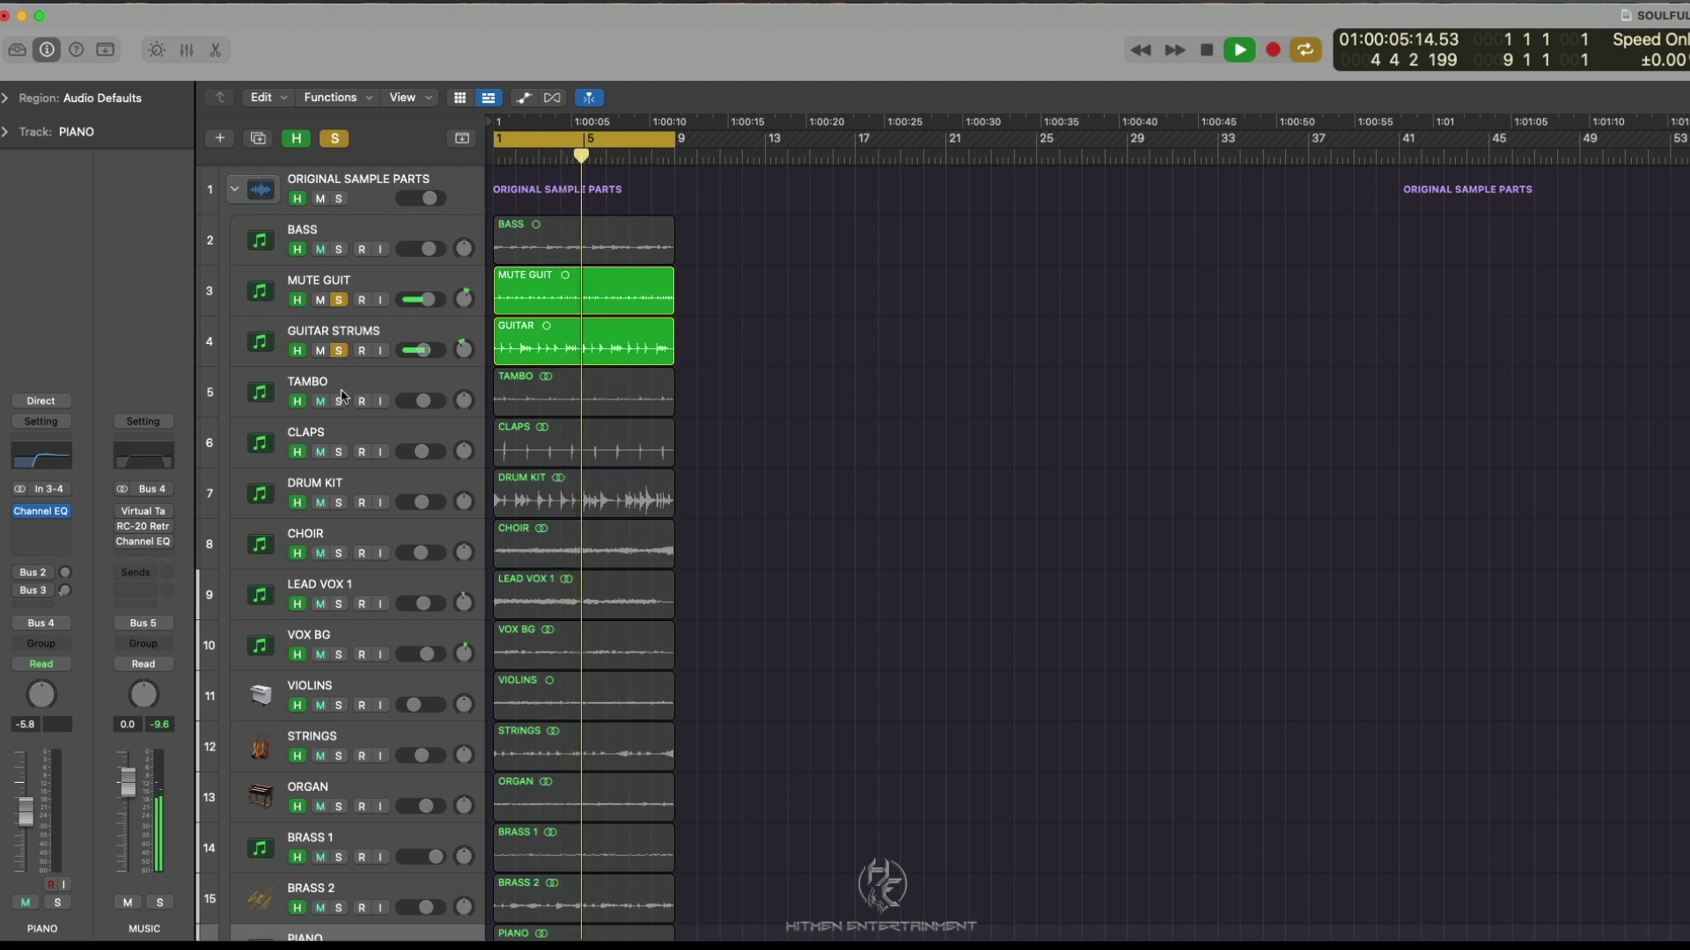
left_click_drag(339, 402, 343, 495)
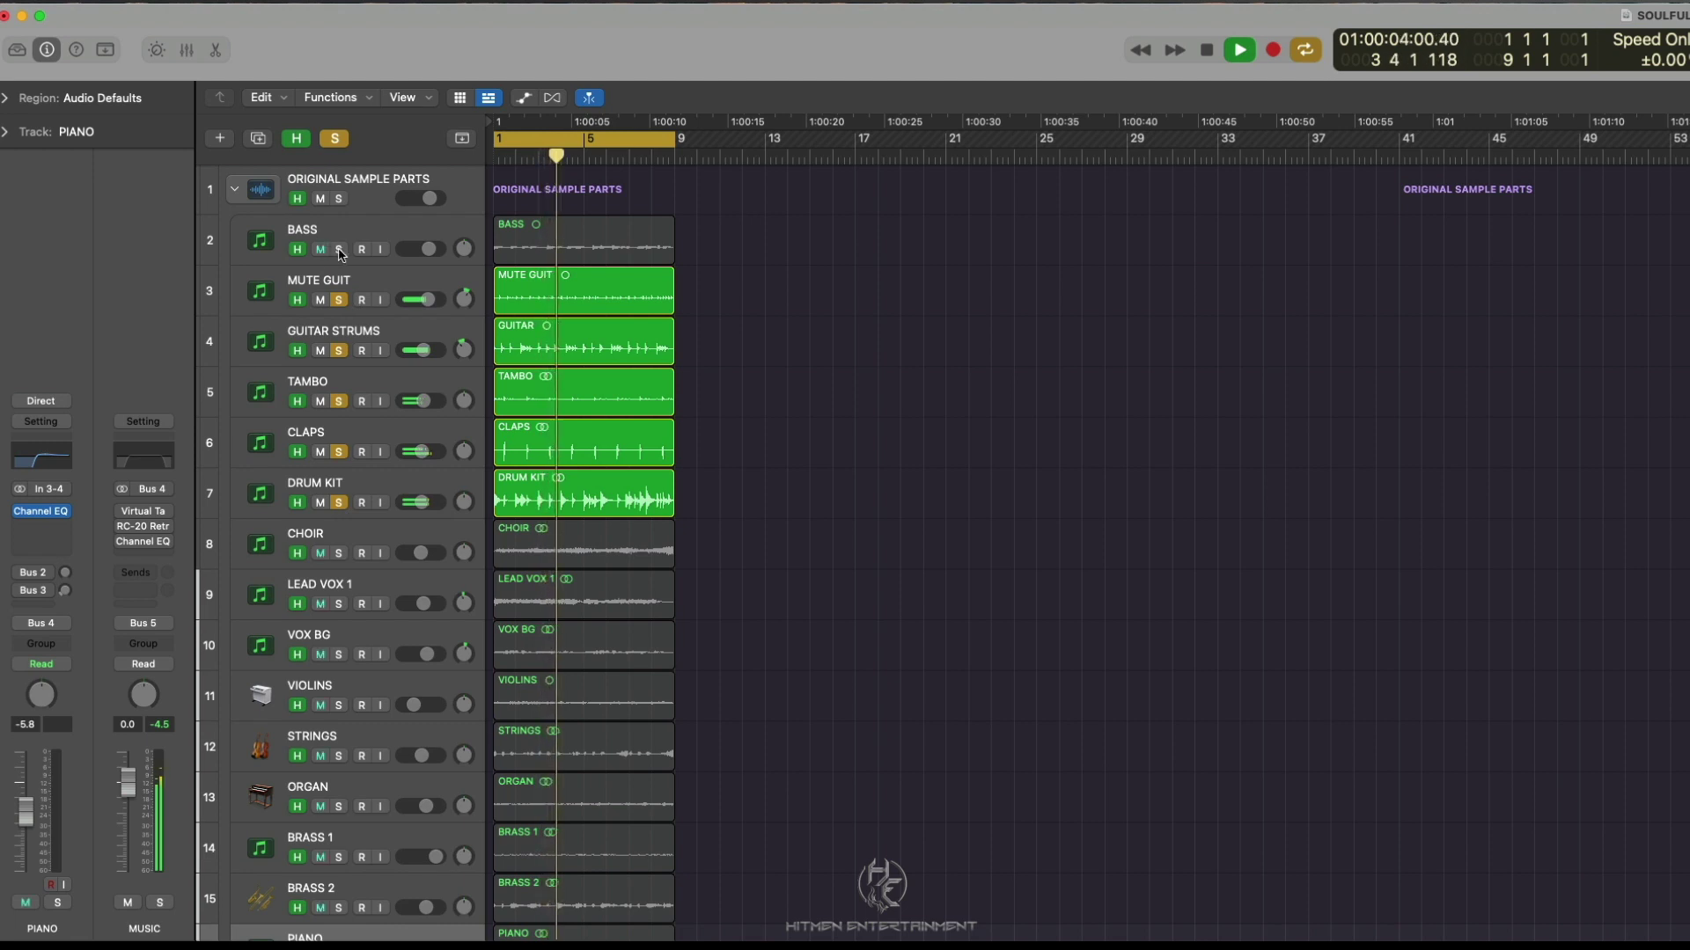
key("space")
Clear all solos, solo BASS and play it from the start with the system volume raised
left_click(334, 139)
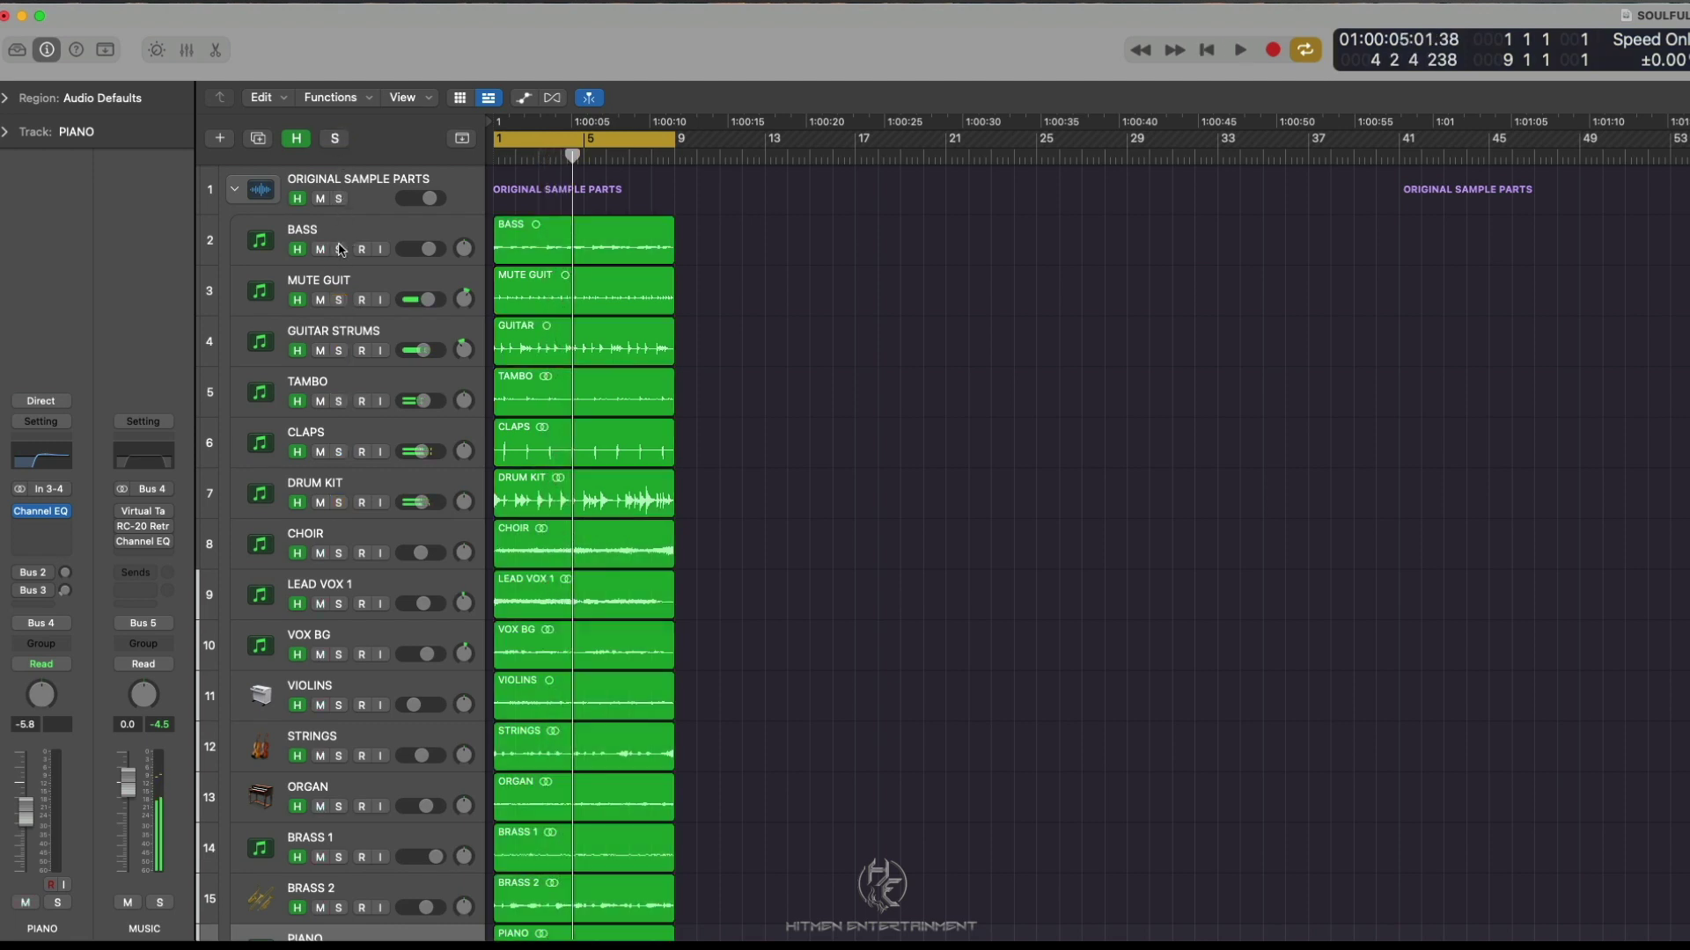
left_click(338, 250)
key("space")
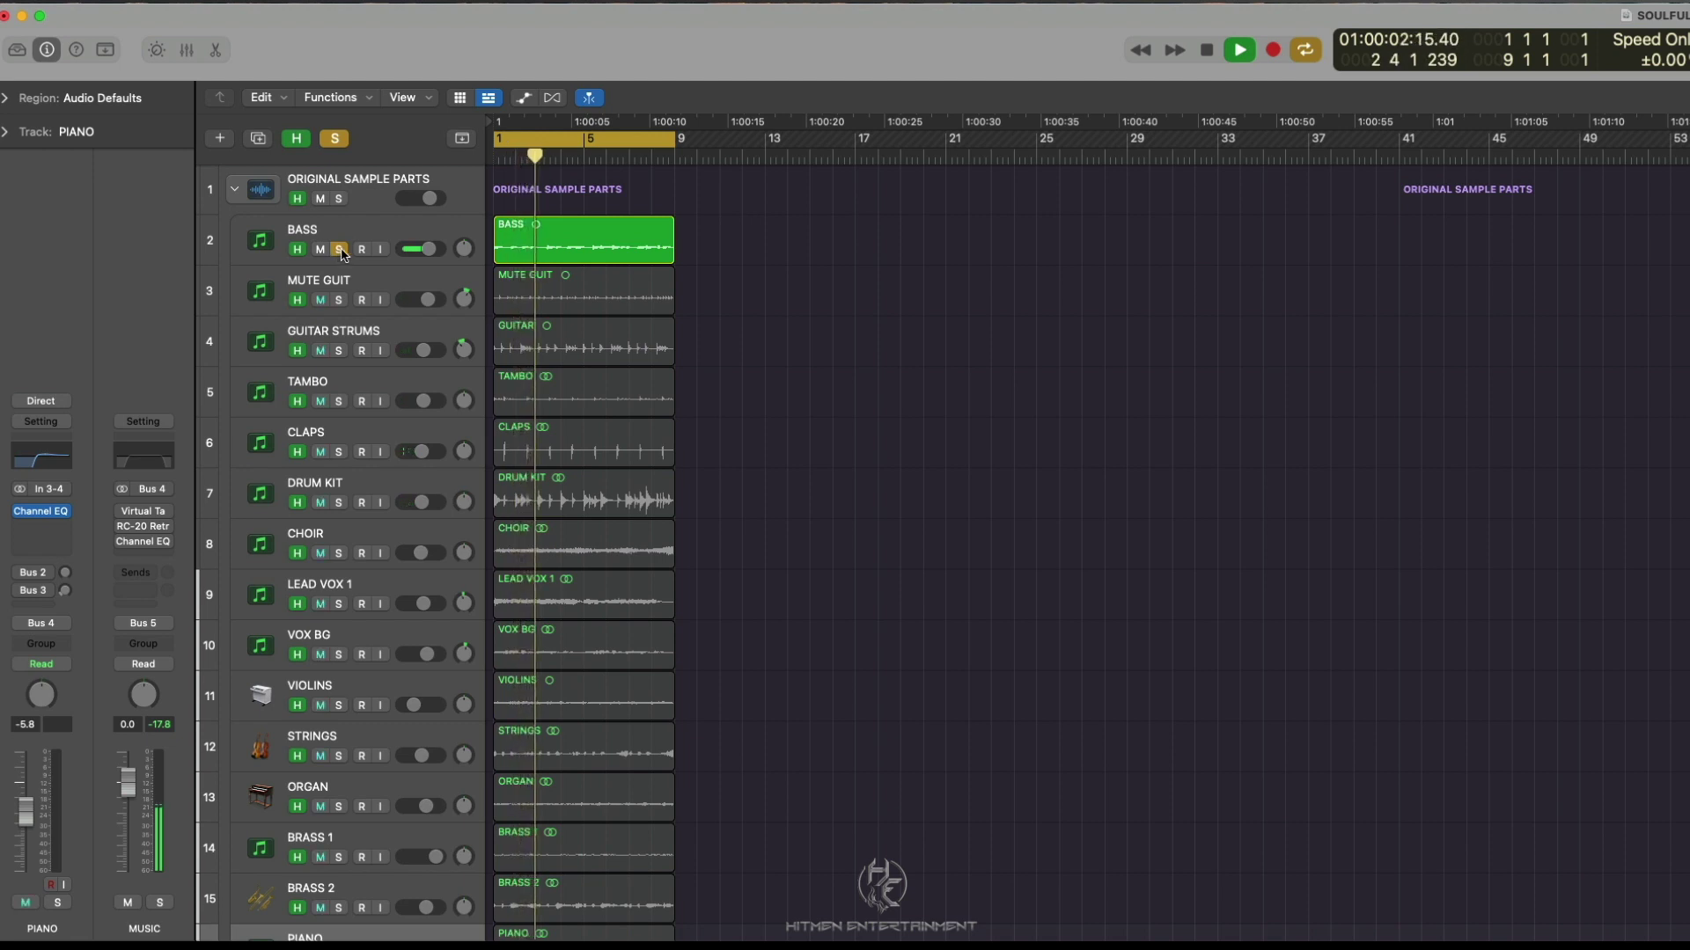
key("XF86AudioRaiseVolume")
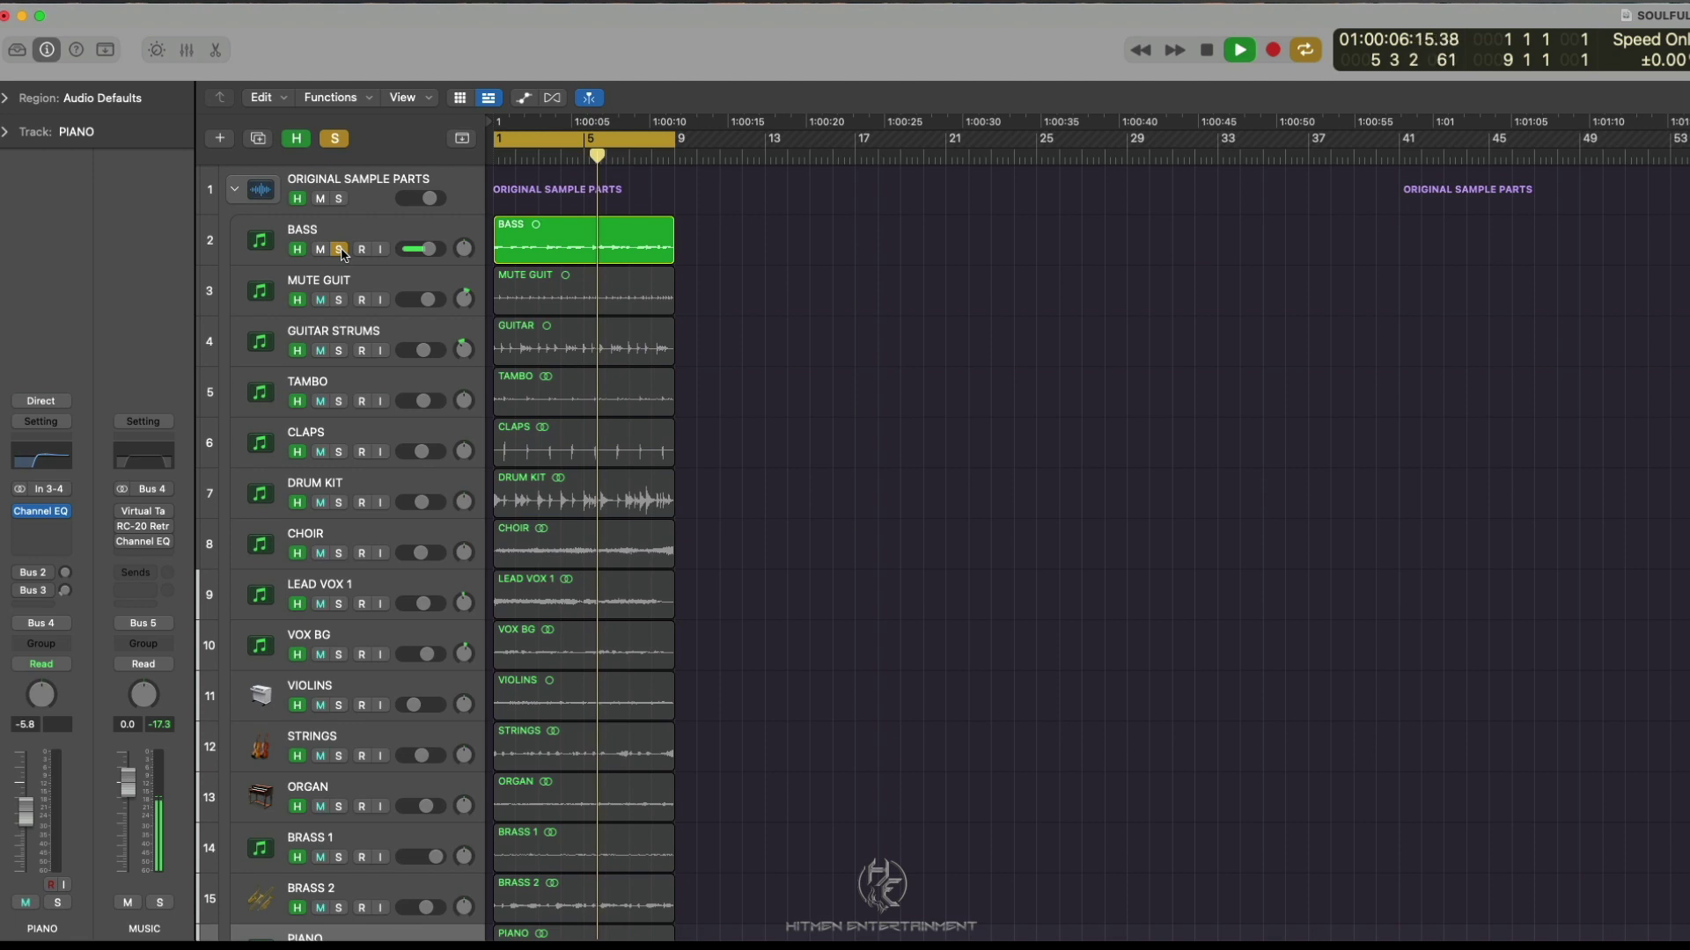
Add MUTE GUIT through DRUM KIT and VIOLINS through PIANO to the soloed BASS and listen to the full instrumental
left_click_drag(339, 301, 346, 500)
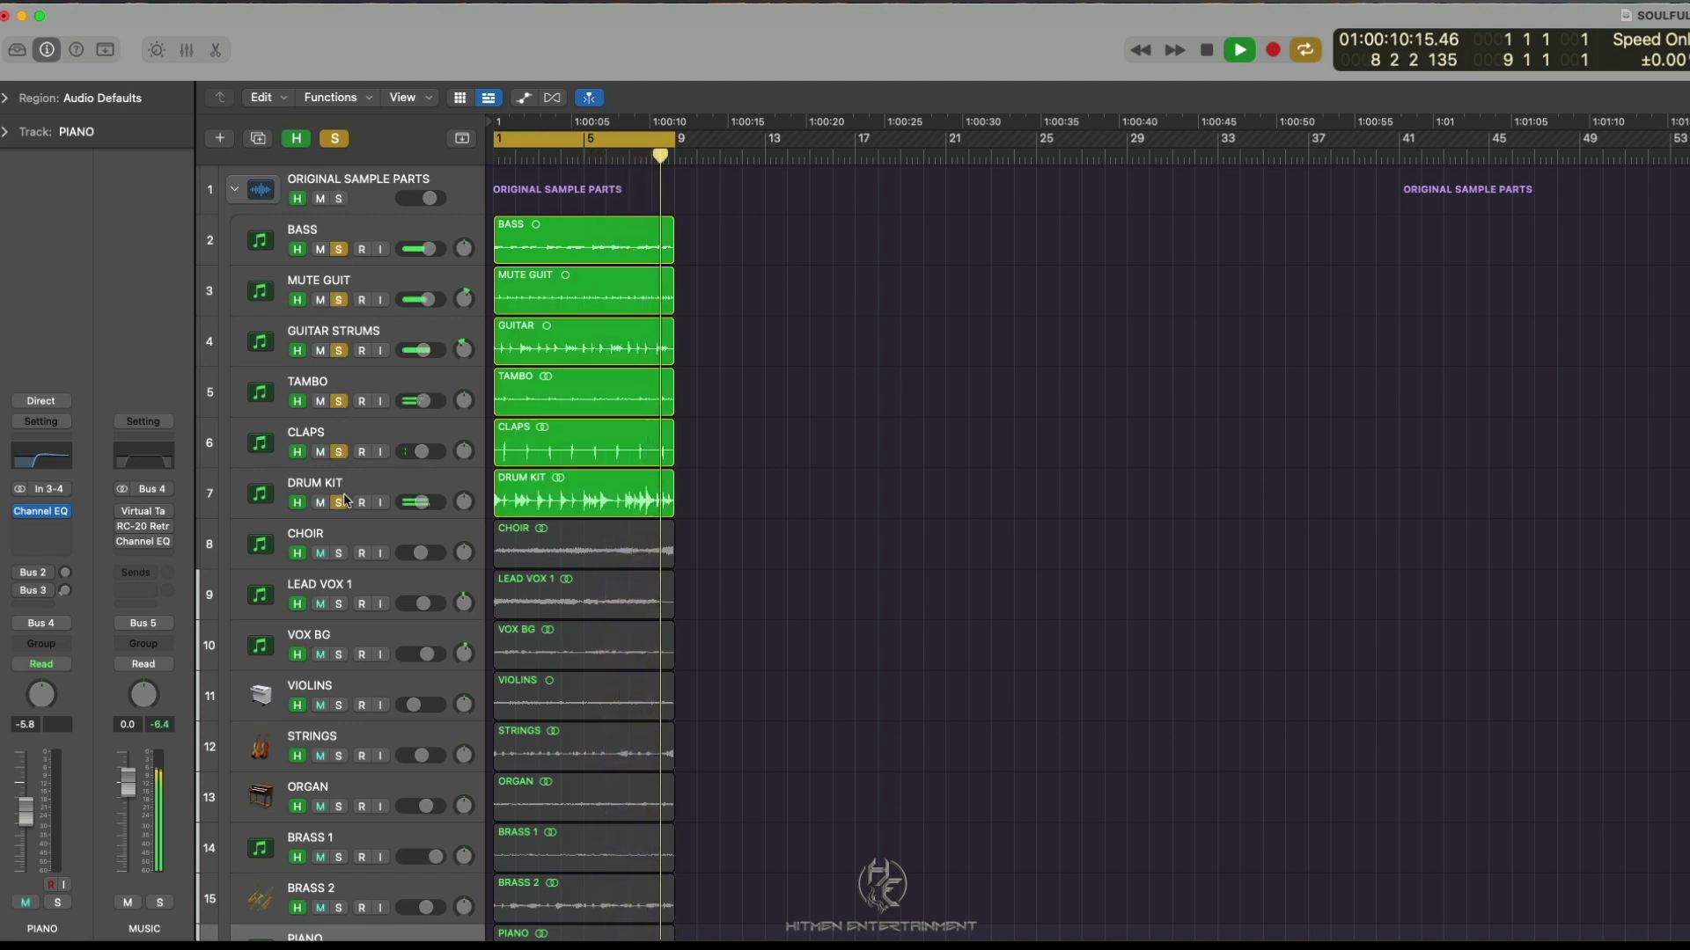
scroll(346, 500, "down", 5)
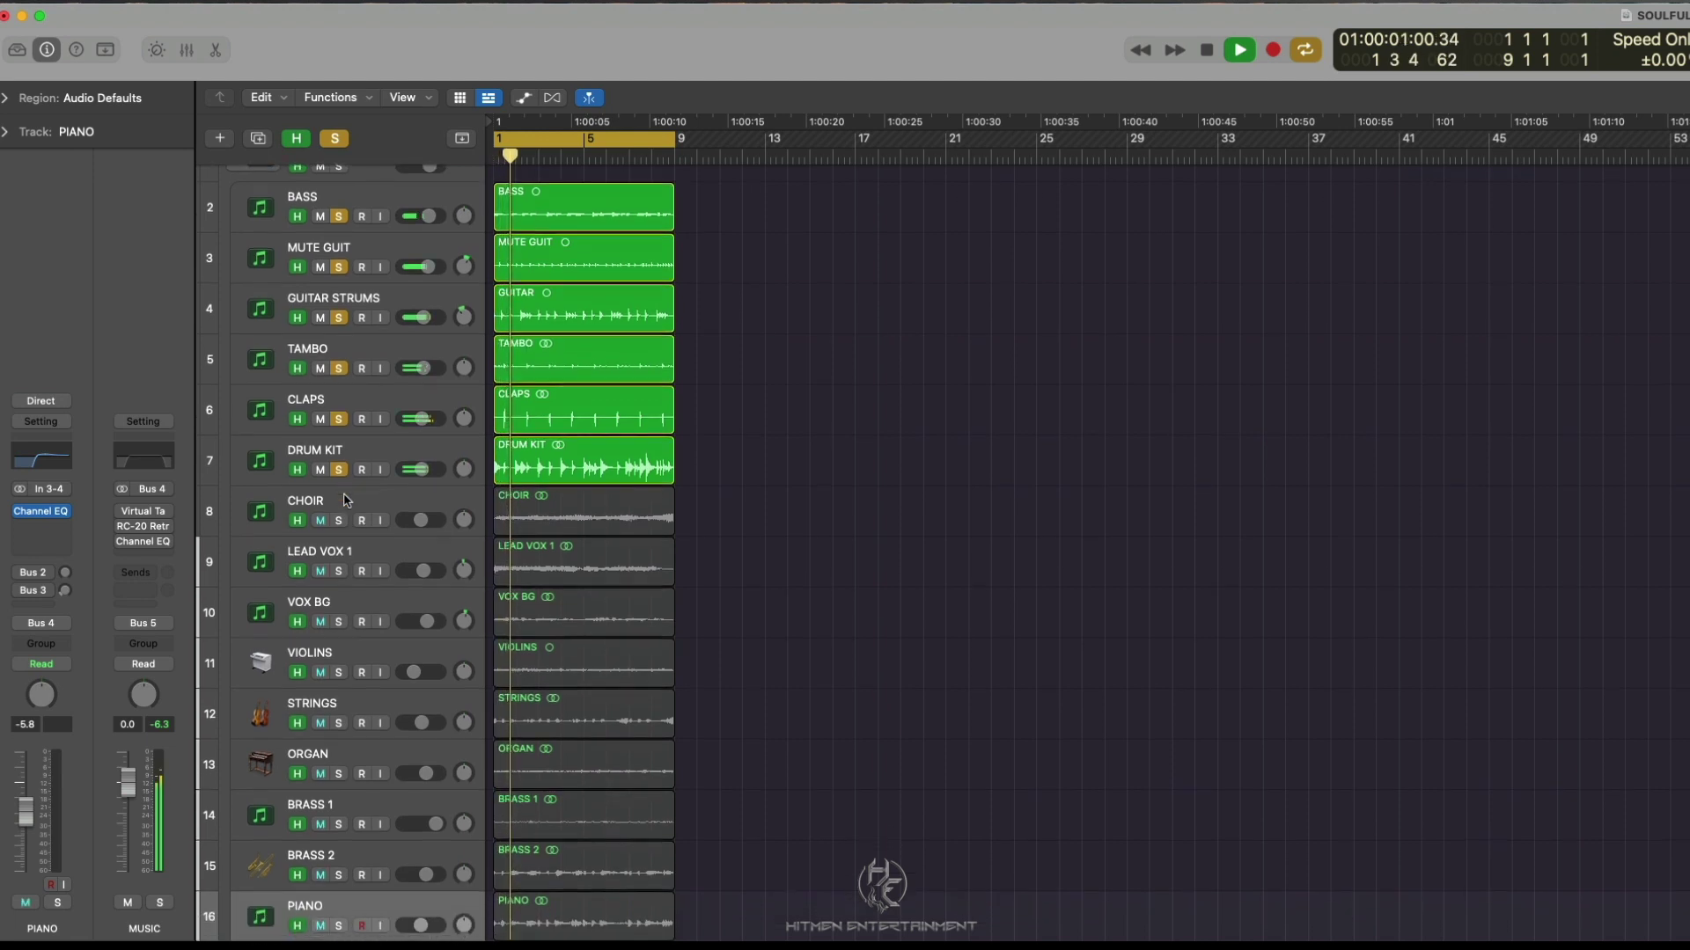
scroll(346, 499, "down", 1)
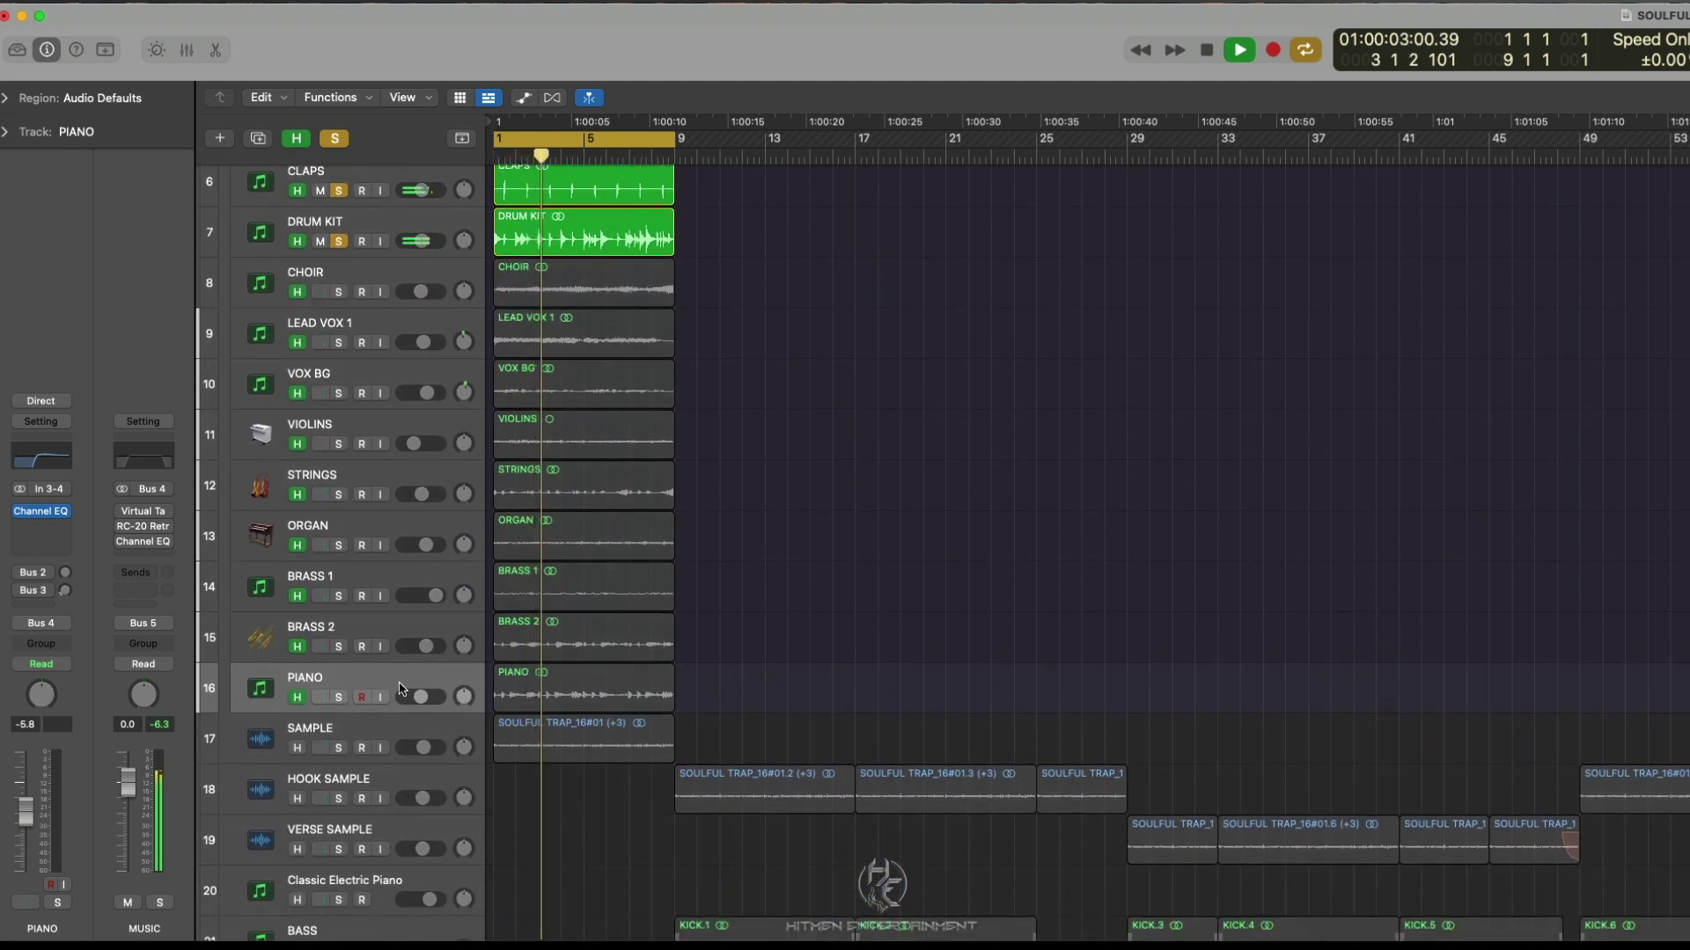
left_click_drag(340, 701, 339, 414)
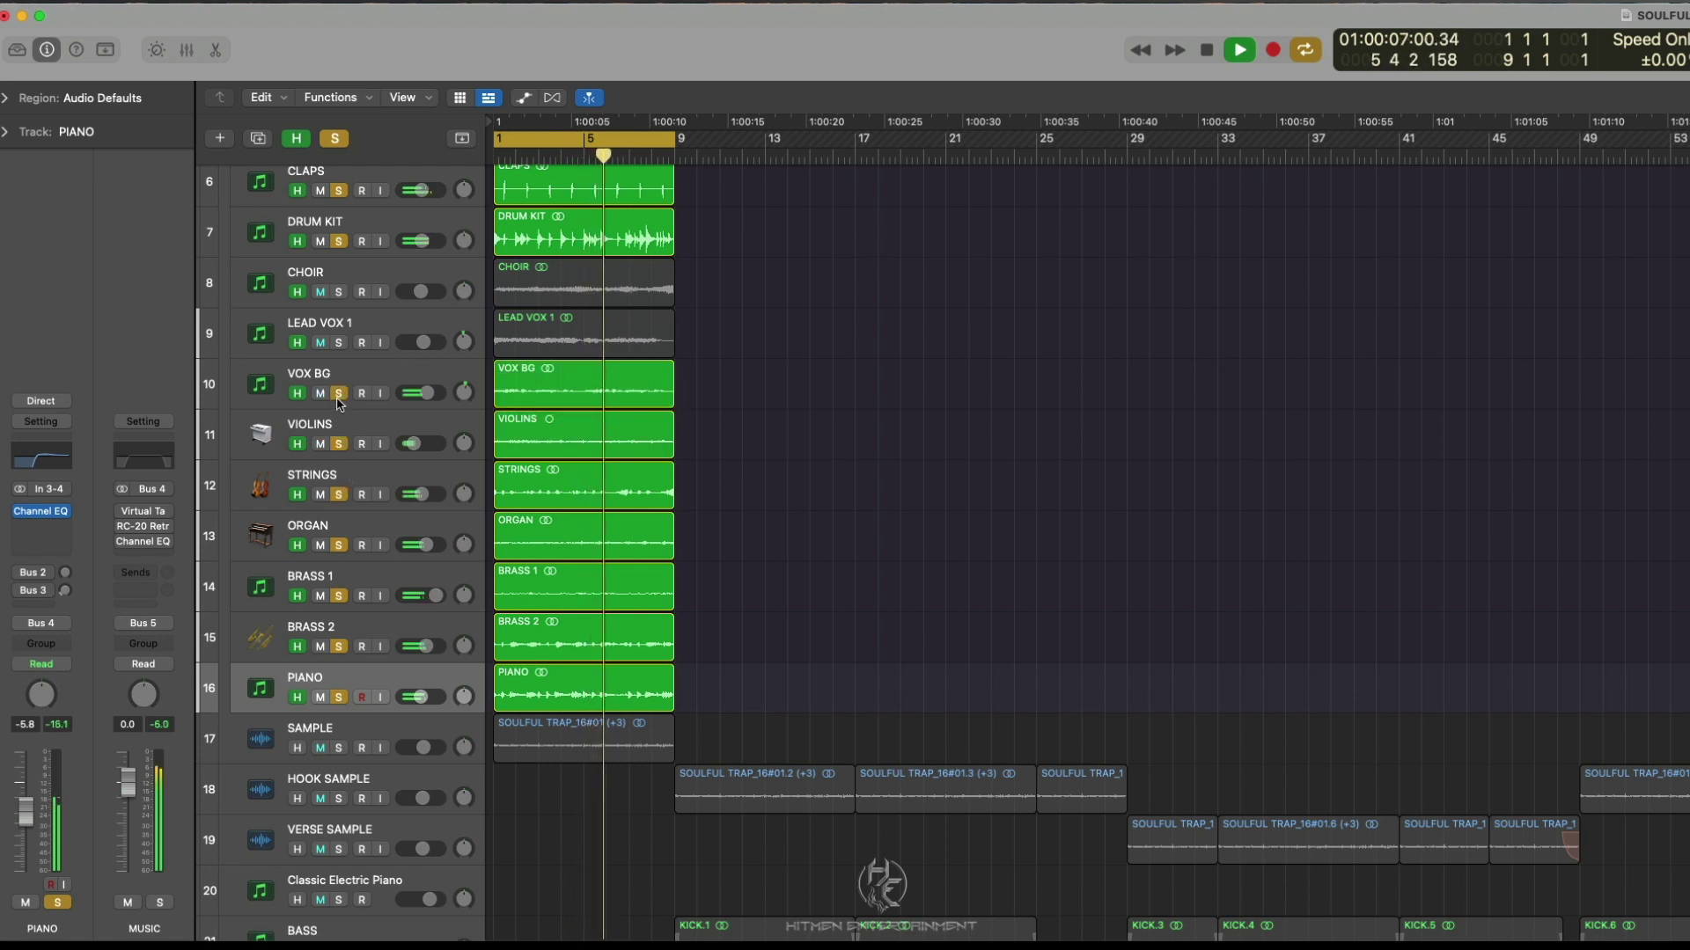
scroll(371, 427, "up", 5)
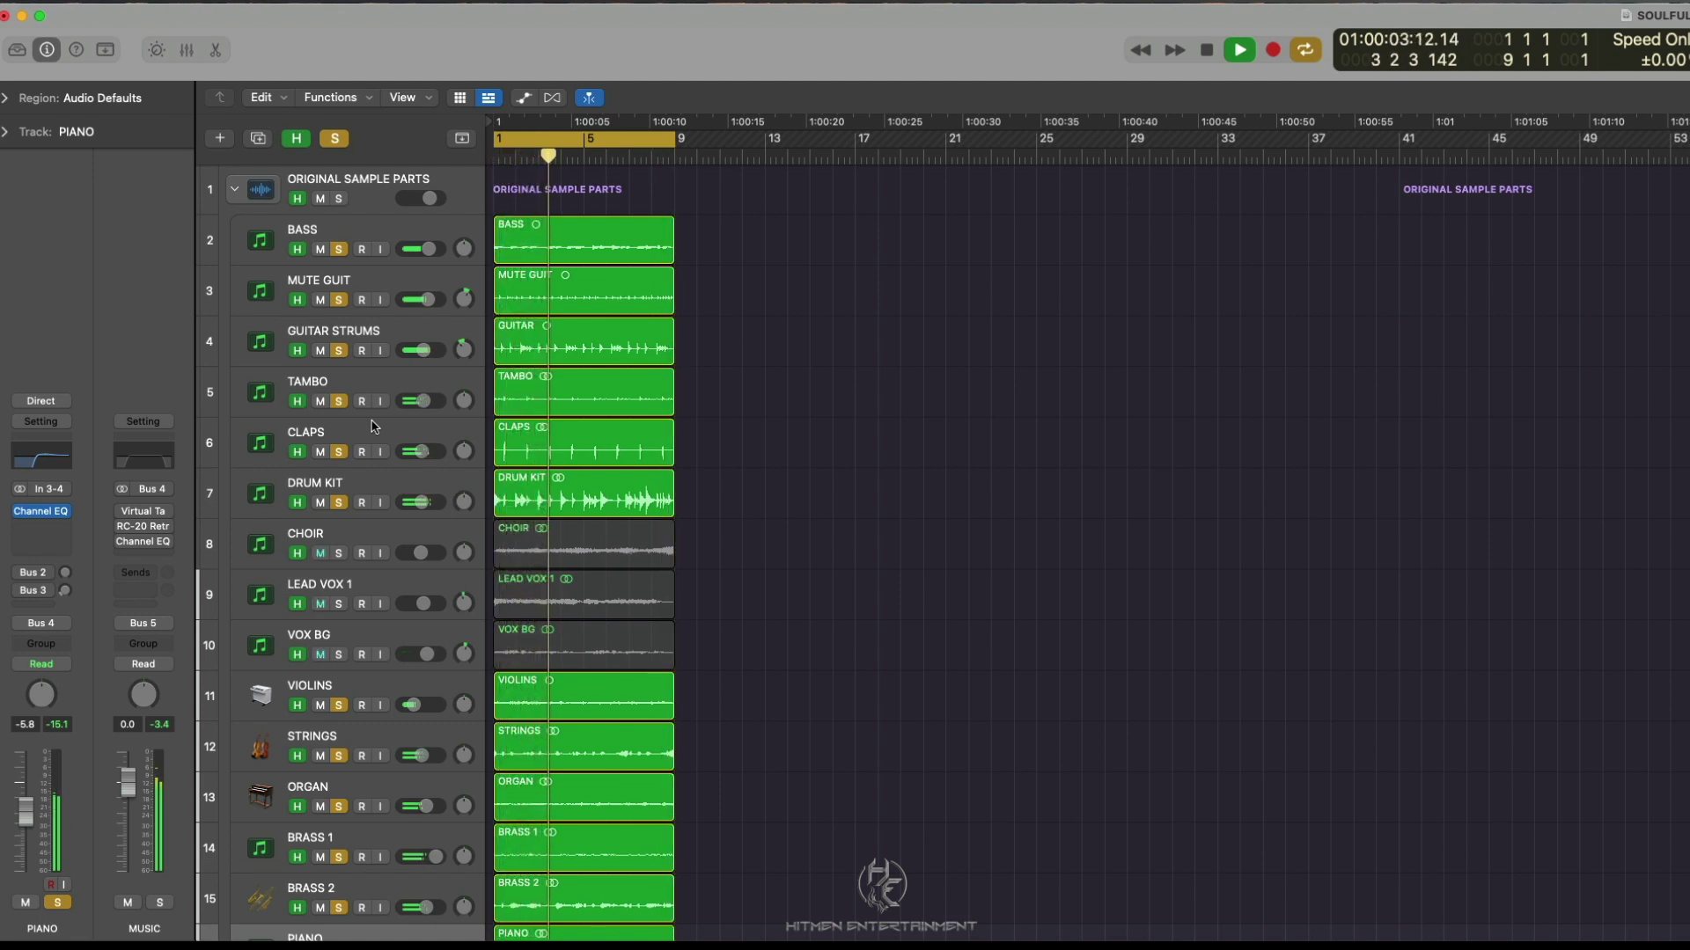
key("space")
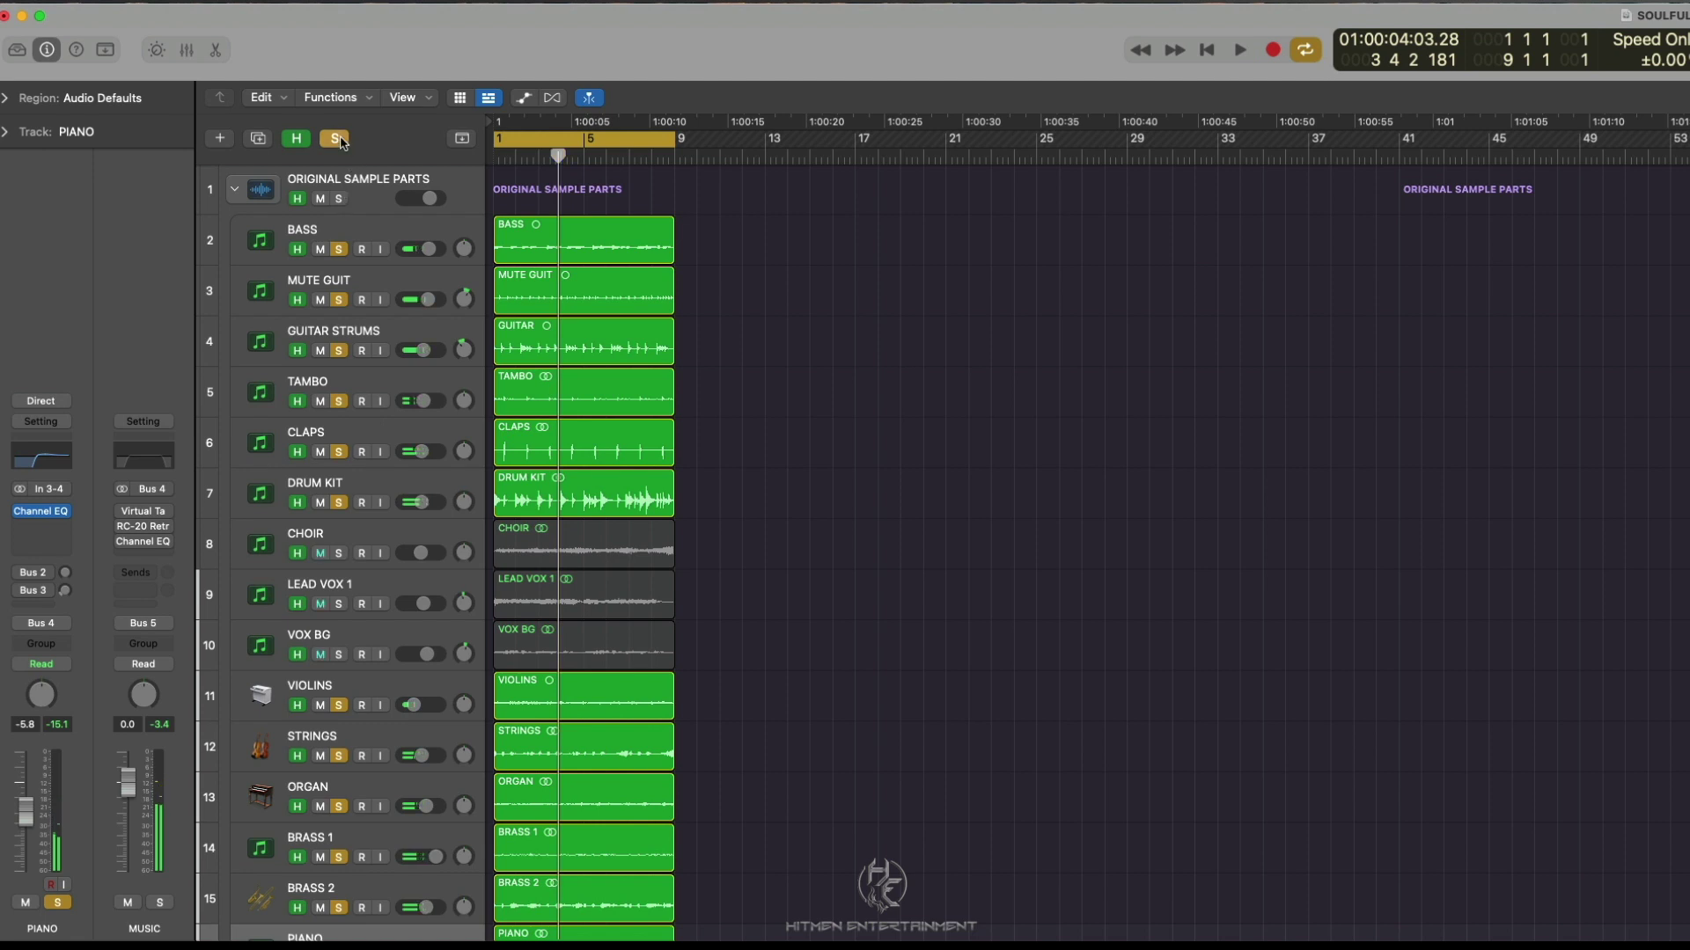
Clear all solos, solo VOX BG and play it alone from the start
left_click(337, 139)
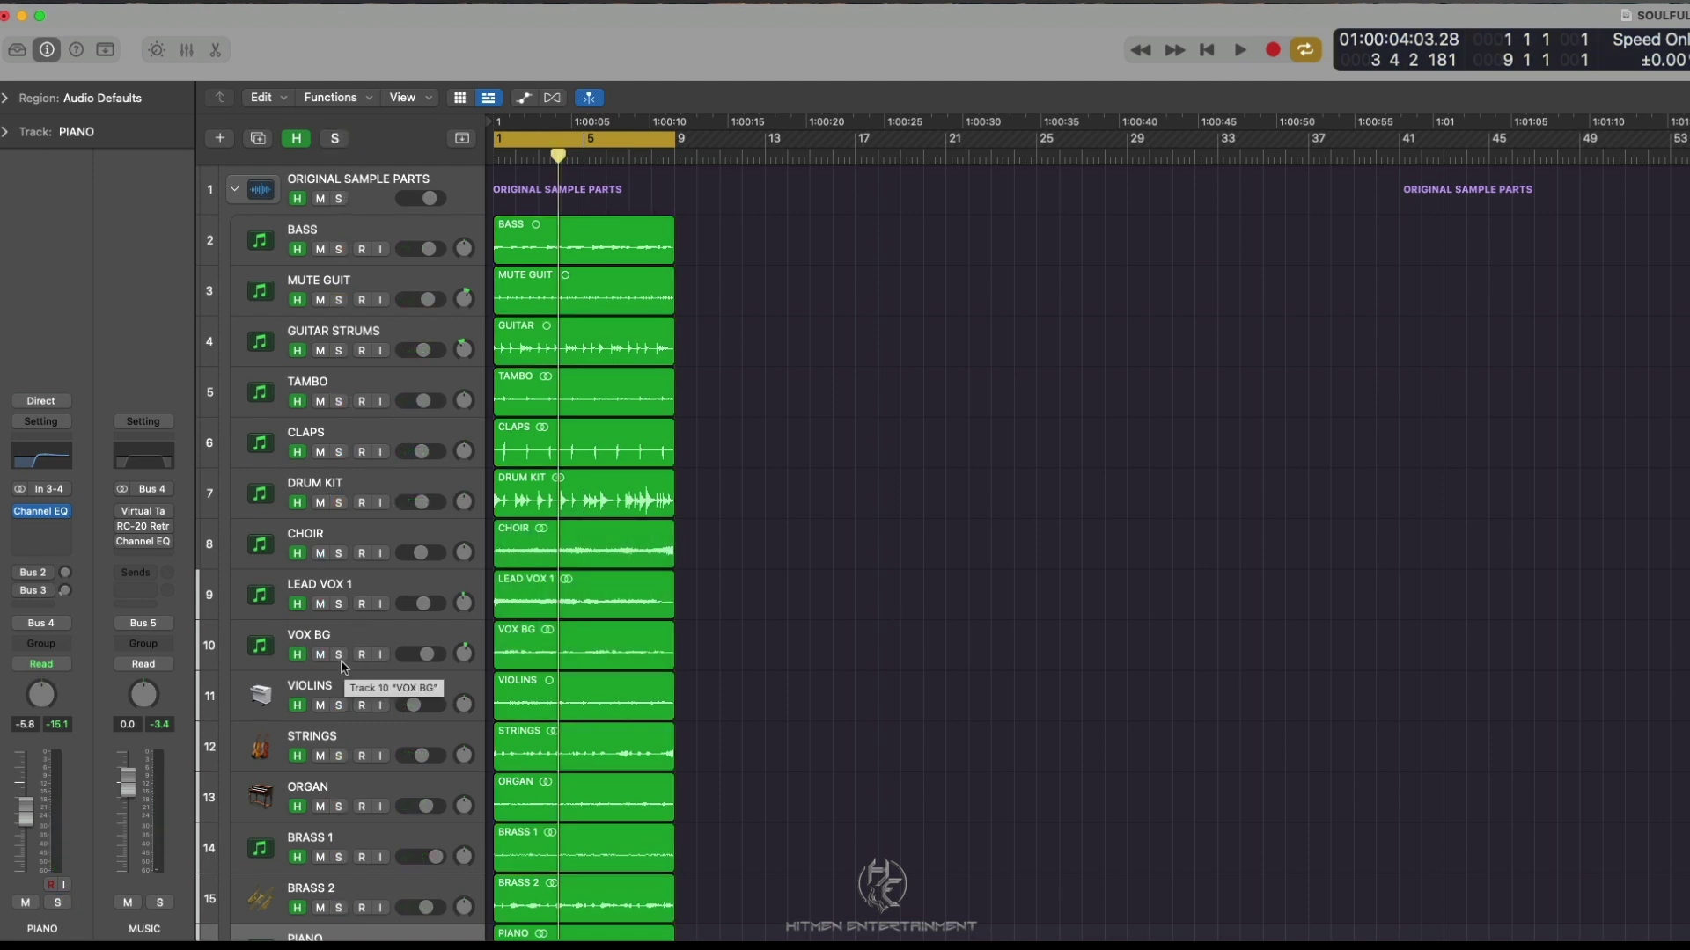
left_click(339, 656)
key("space")
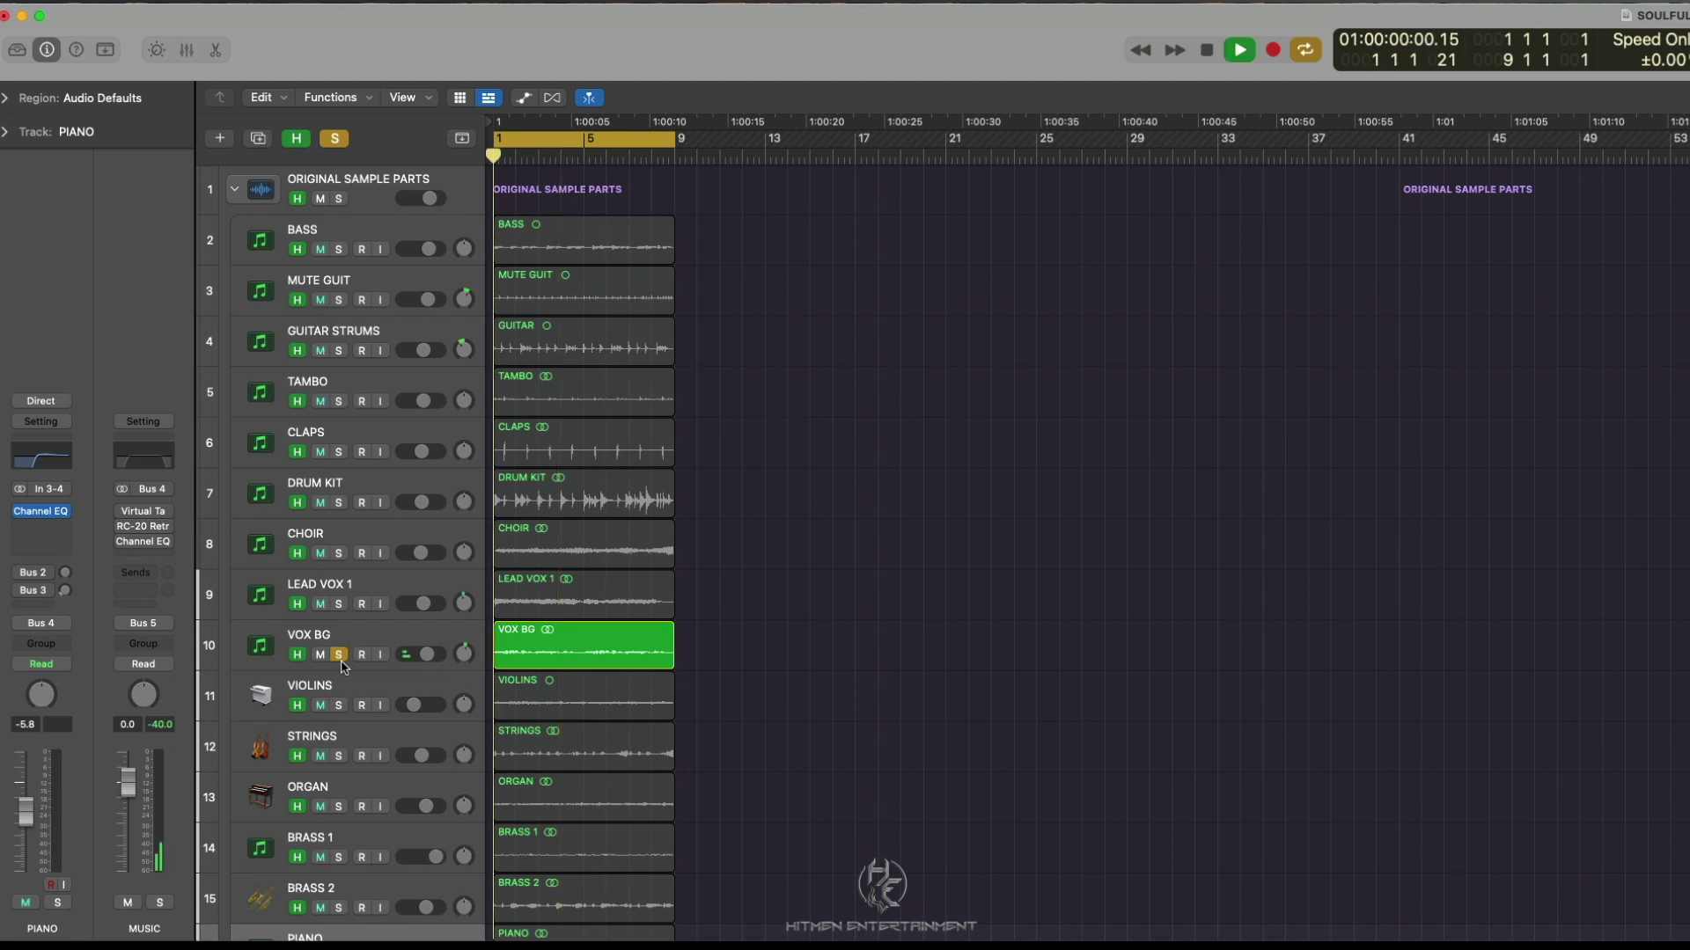
Add LEAD VOX 1 and CHOIR to the soloed VOX BG and listen to the vocals together
left_click(342, 607)
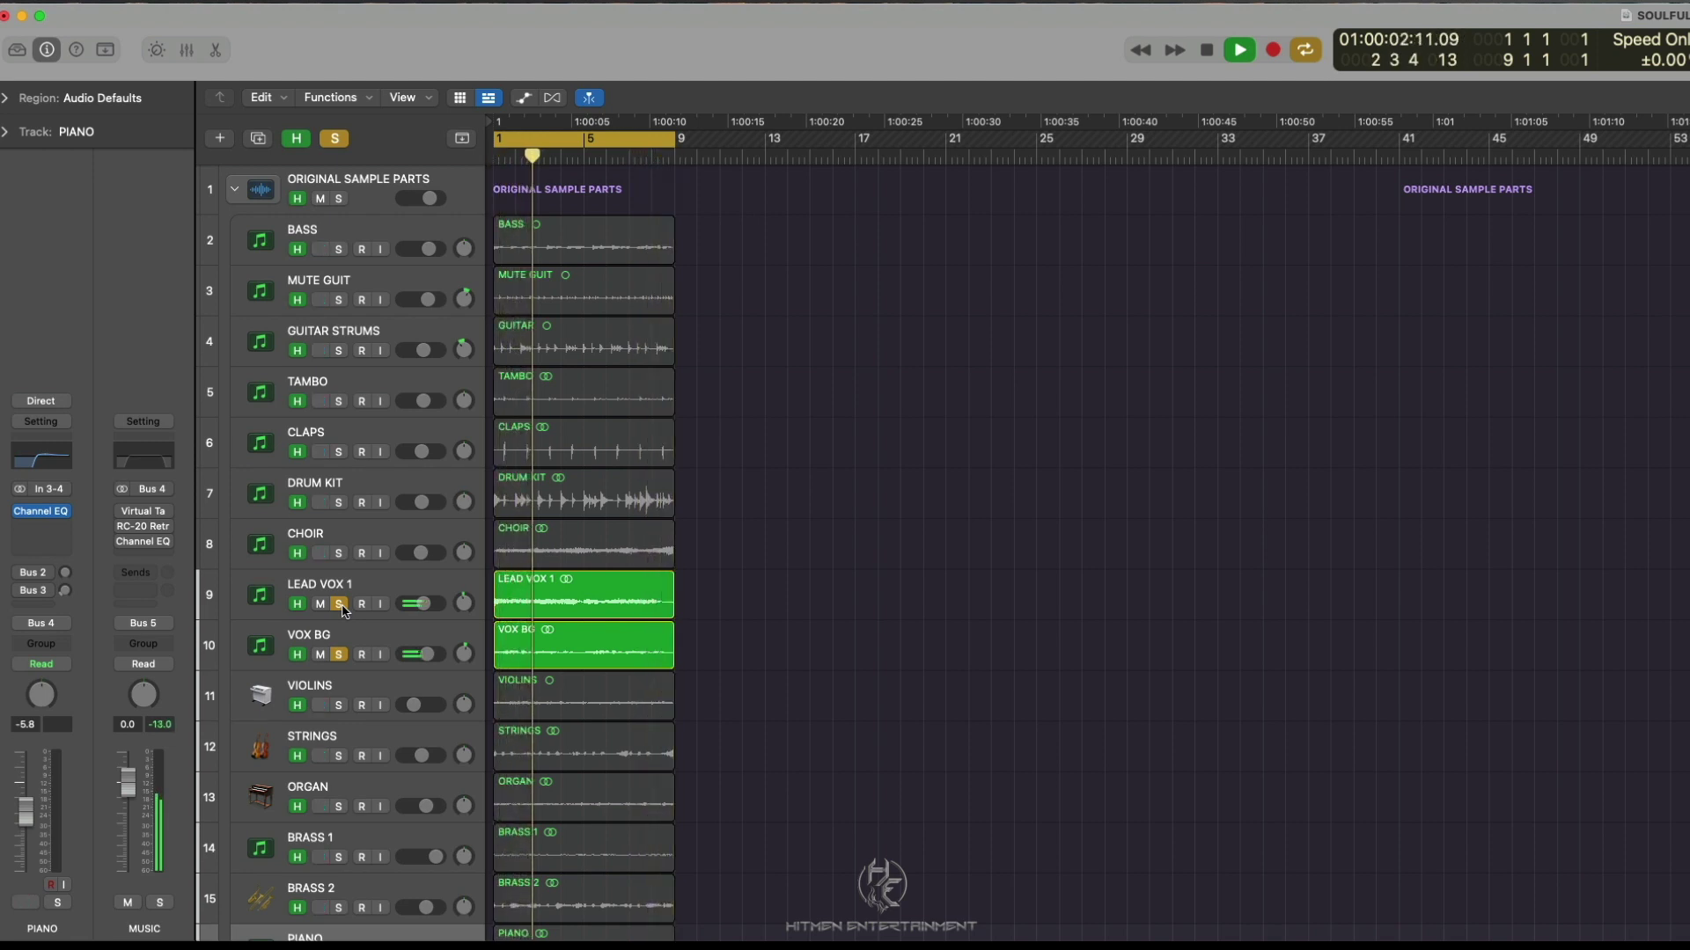
left_click(339, 553)
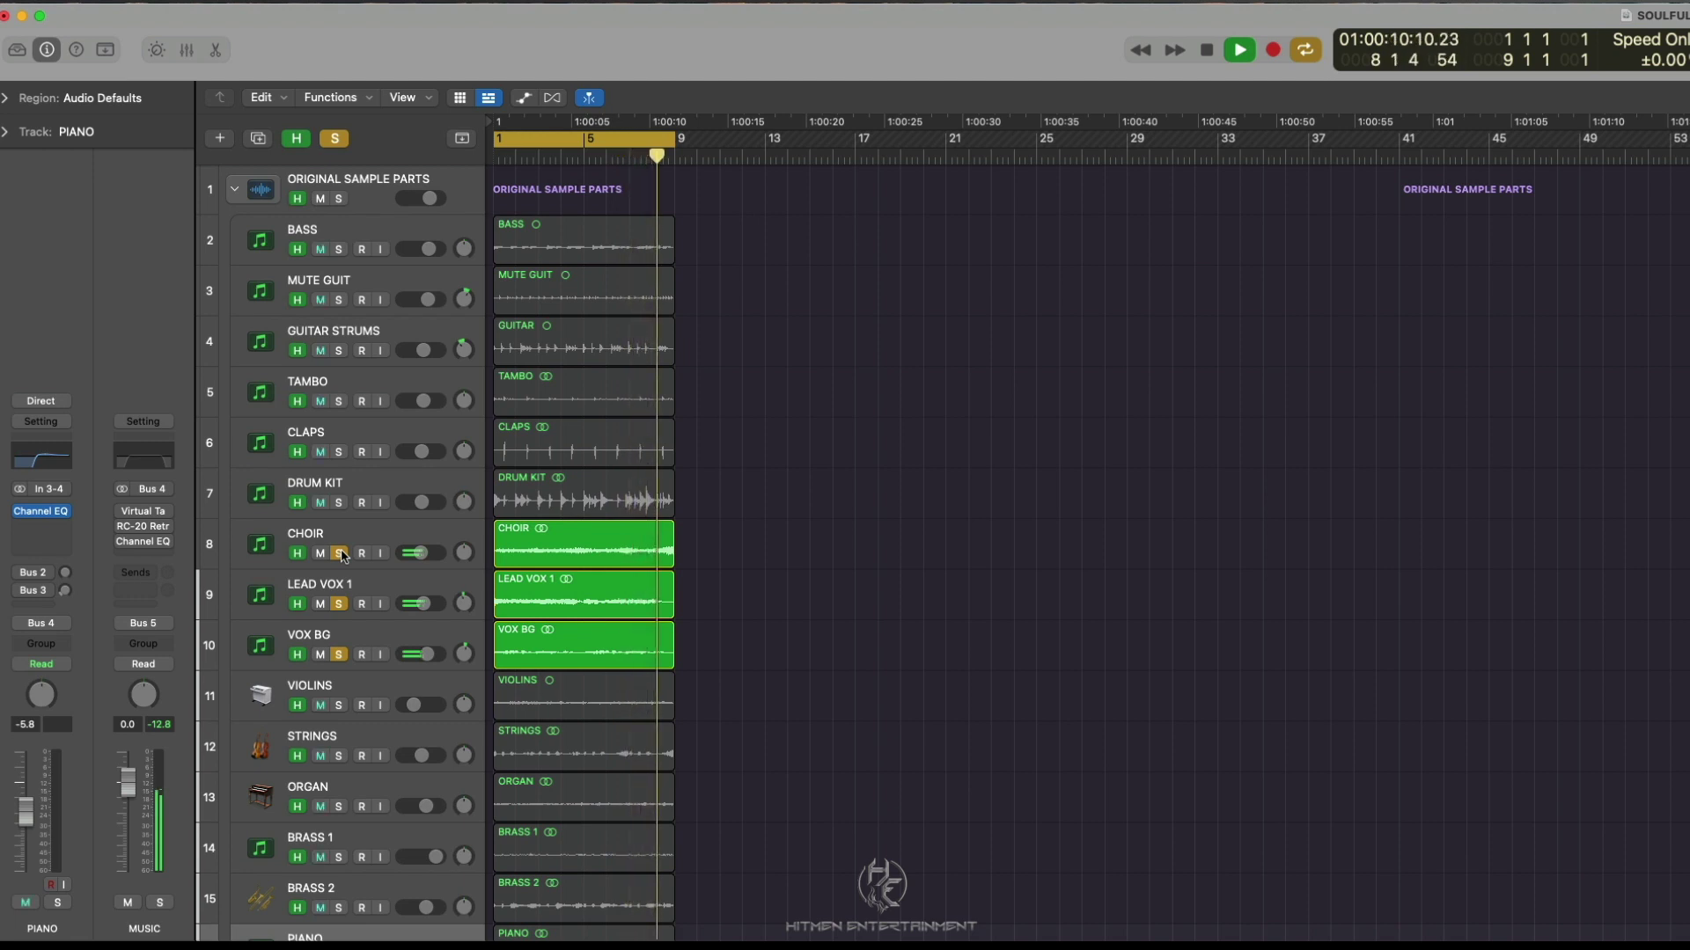
key("super+Right")
key("super+Right")
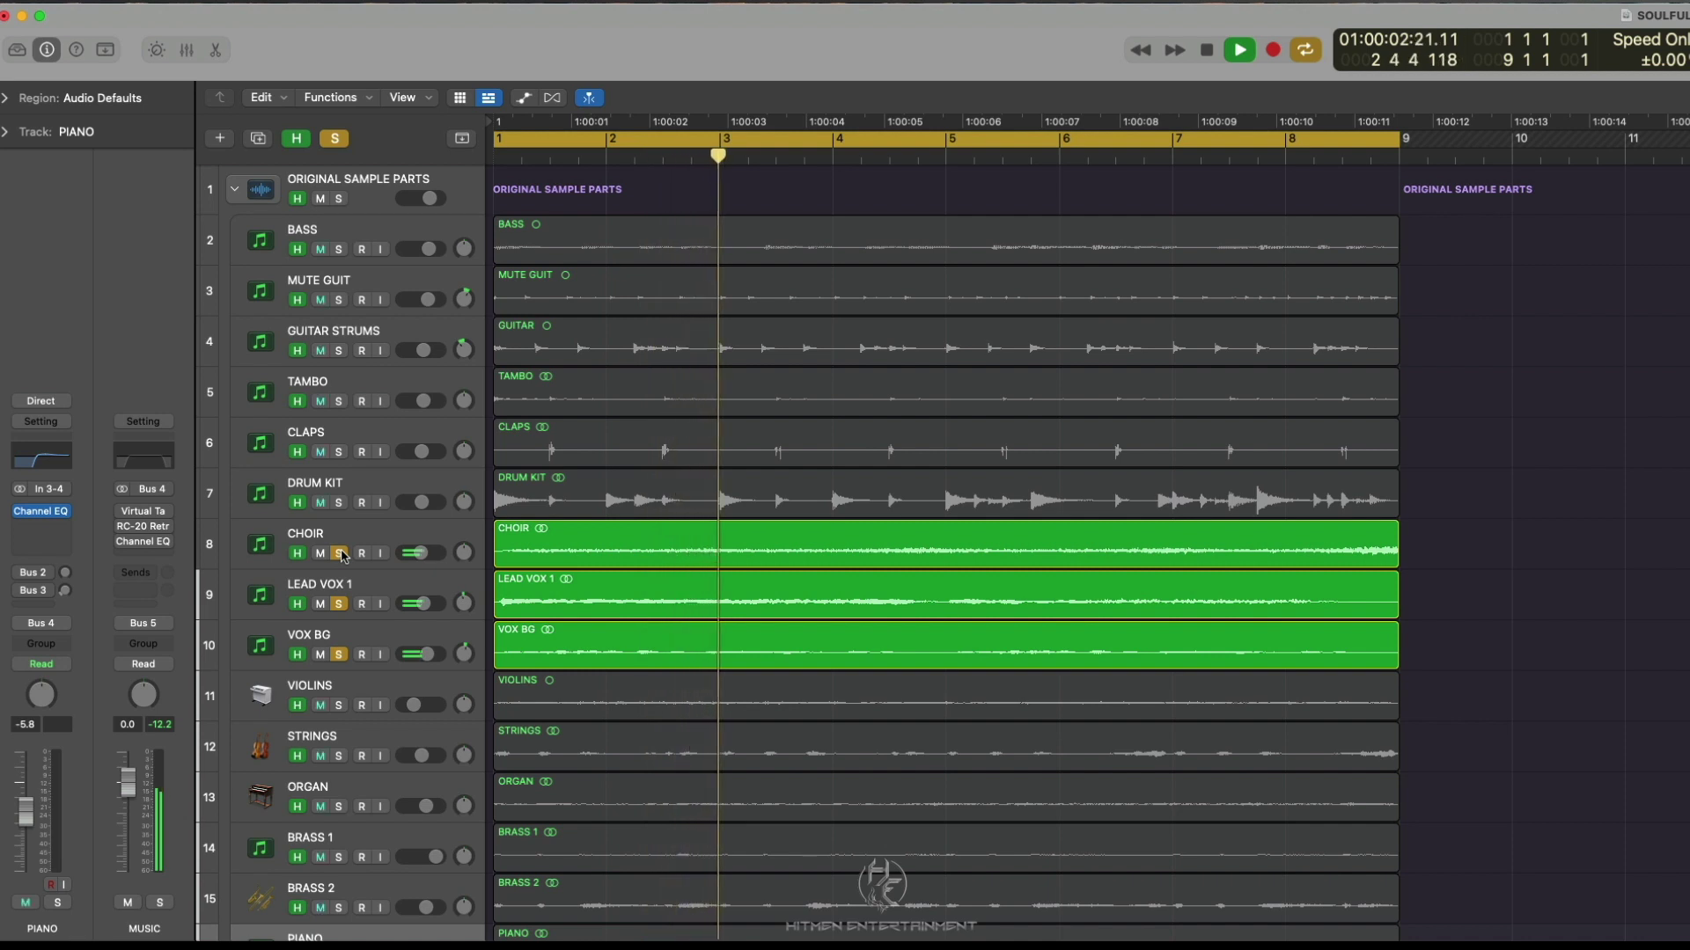
key("space")
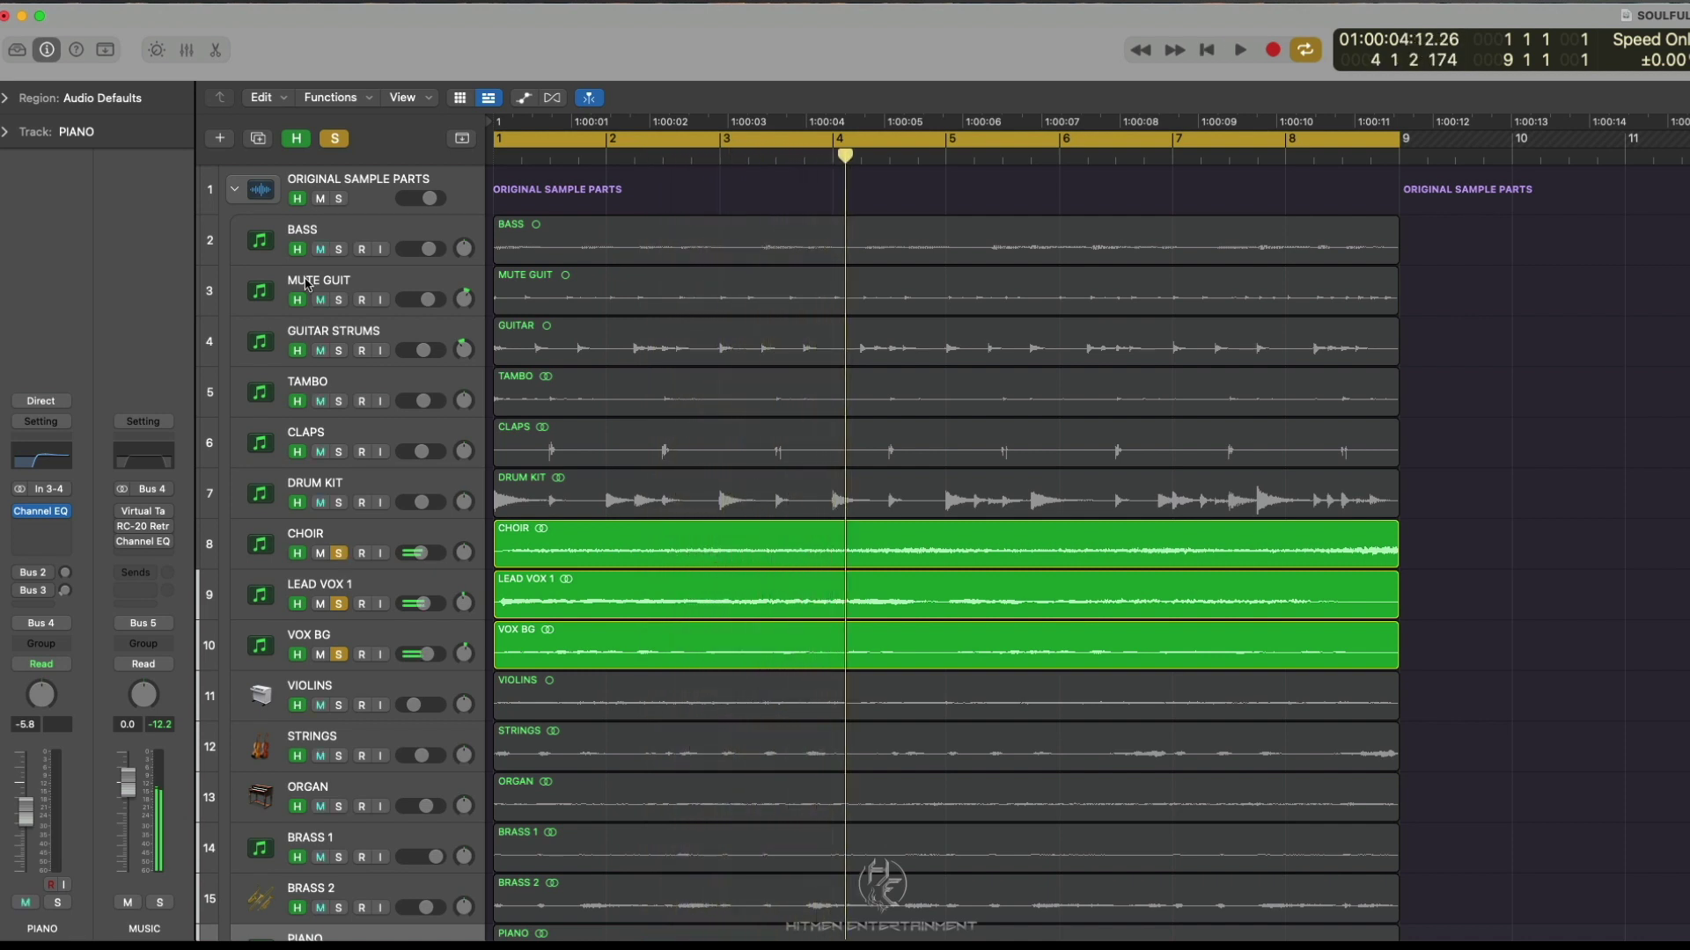
Clear all solos and play all the original sample parts together from the start
left_click(335, 138)
key("Return")
key("space")
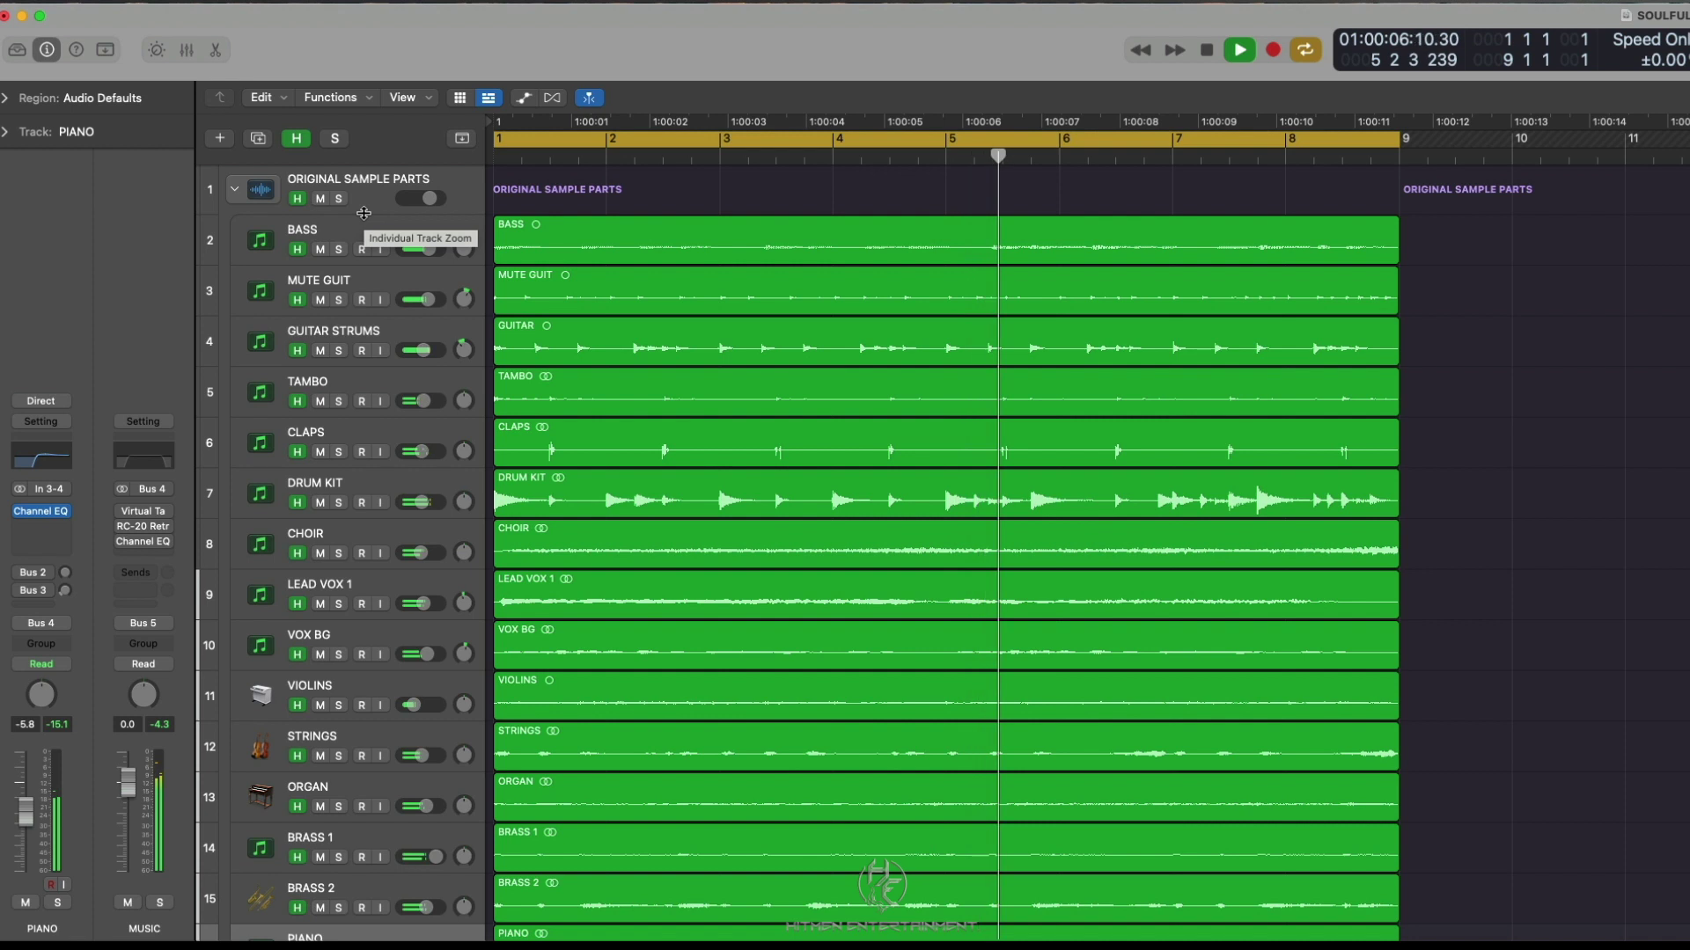
scroll(391, 390, "down", 1)
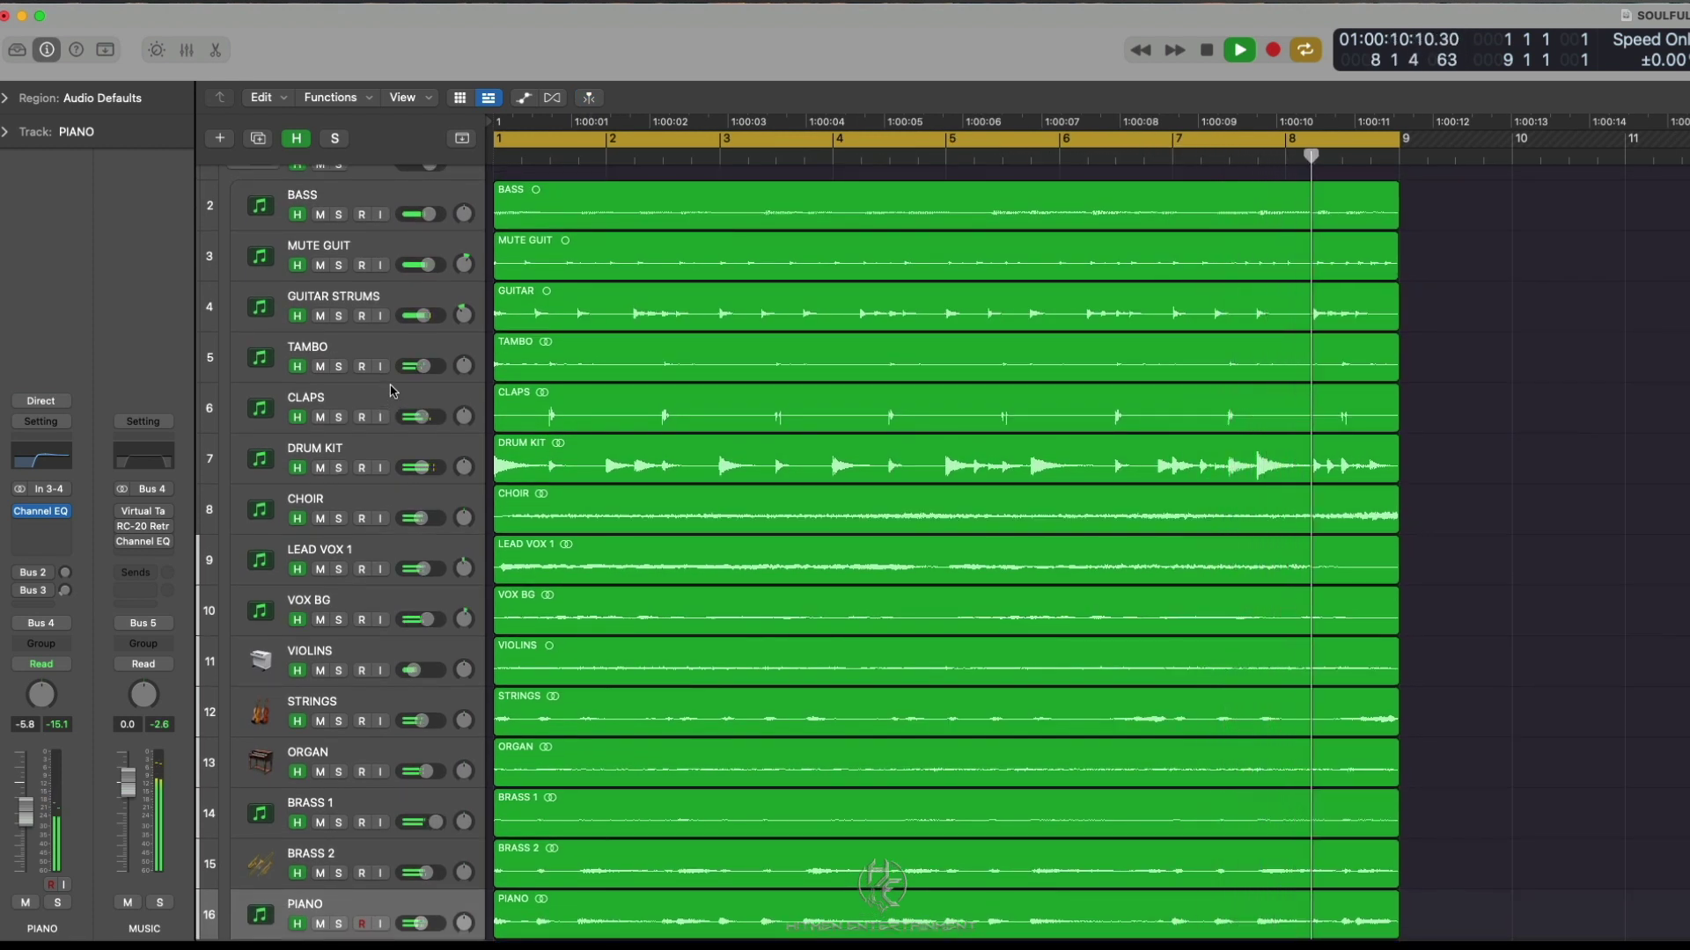
key("space")
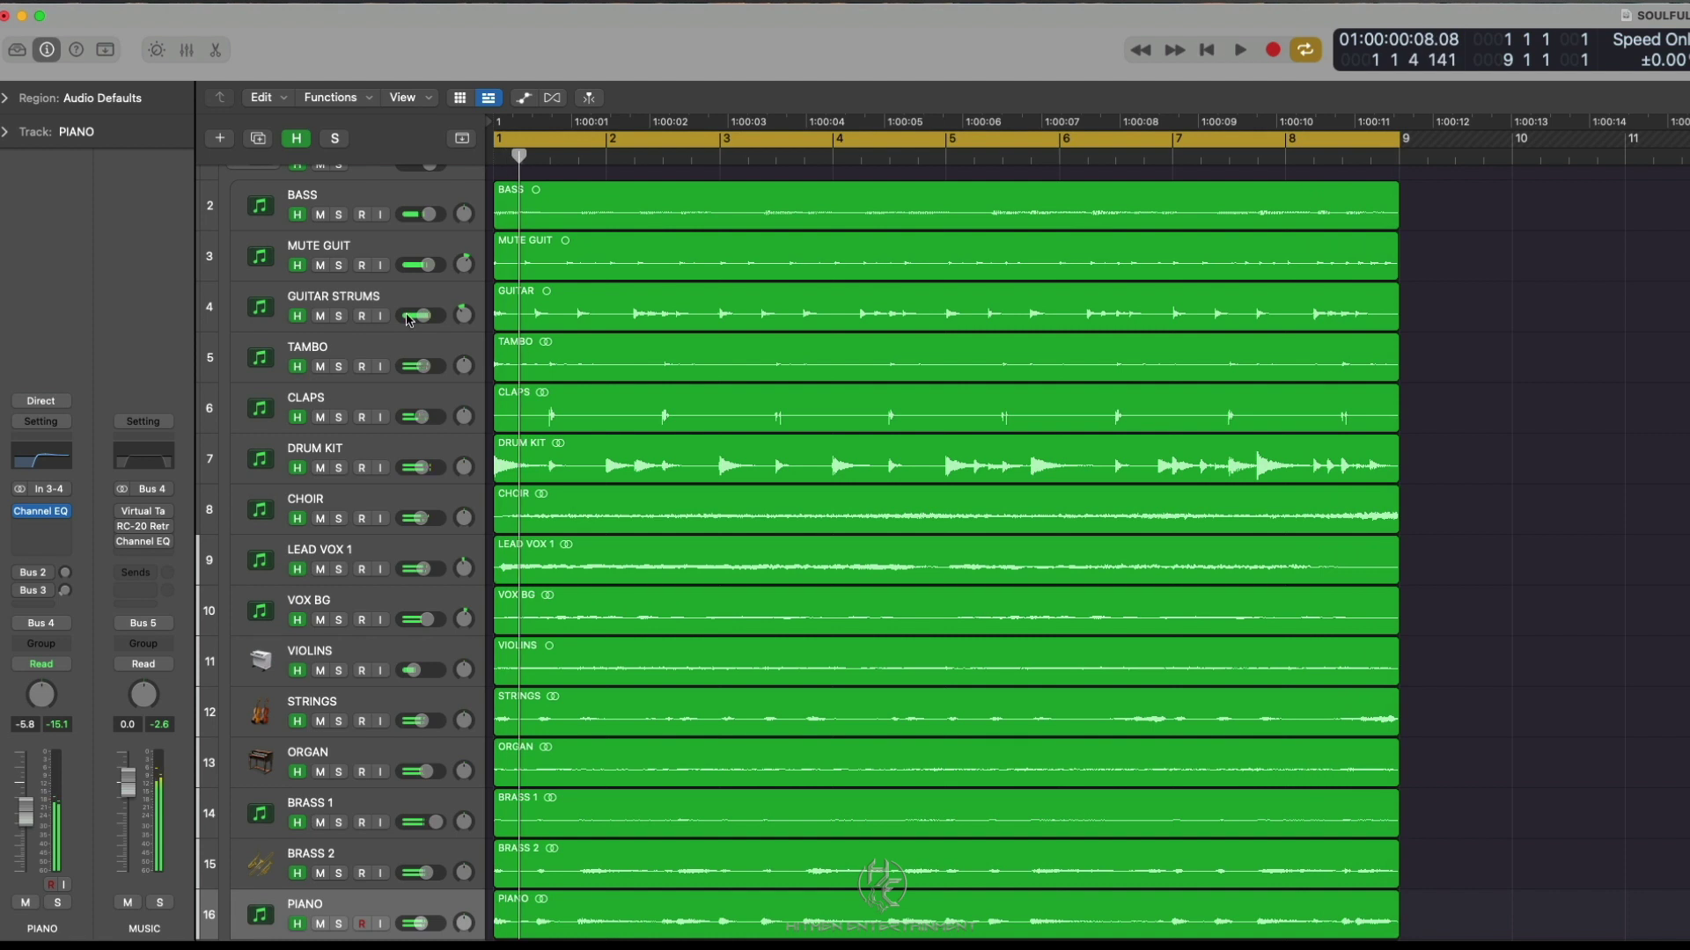
Select all the tracks from BASS to PIANO and check the mixer for their channels
left_click(368, 197)
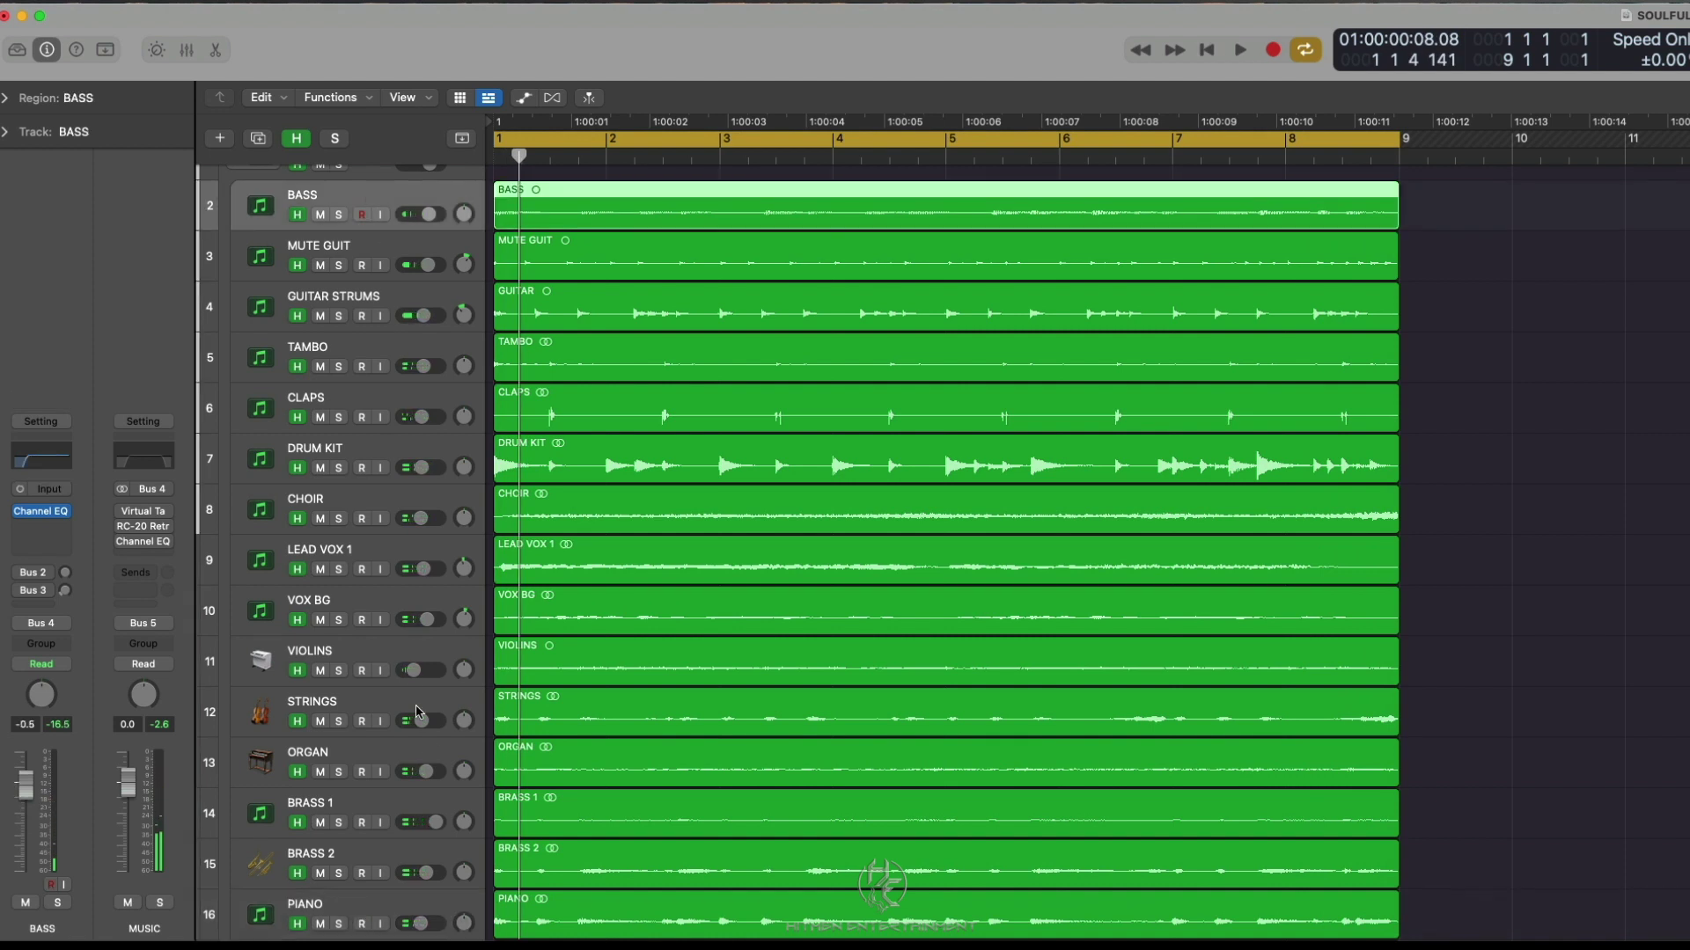
key("super+a")
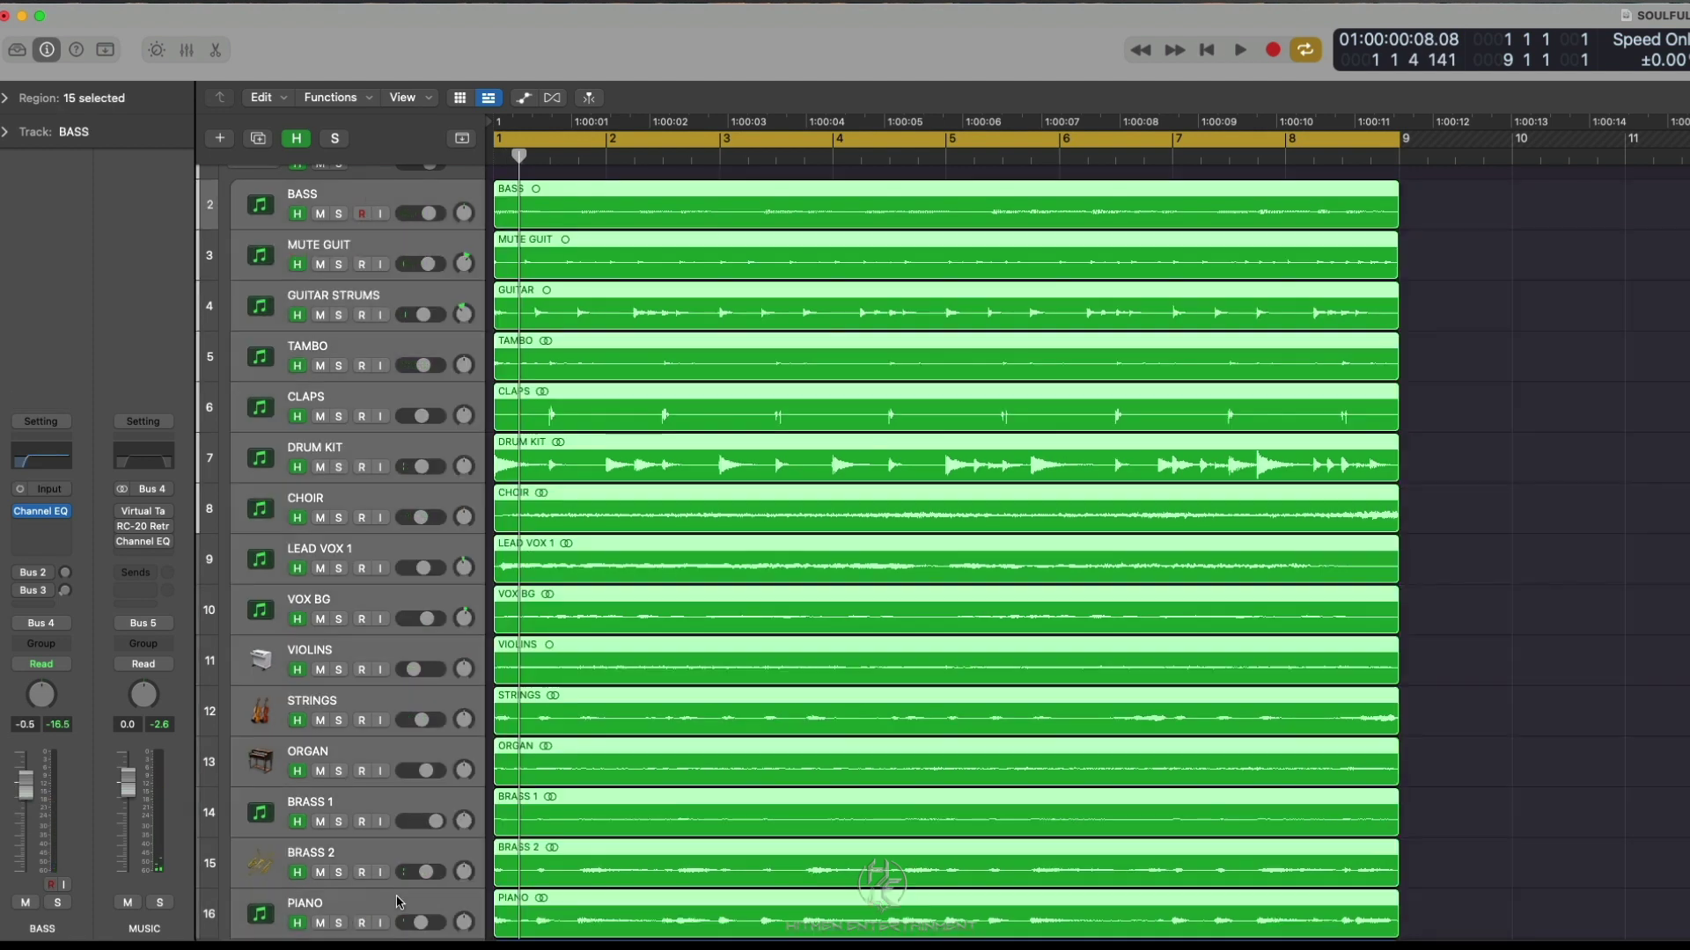
key("x")
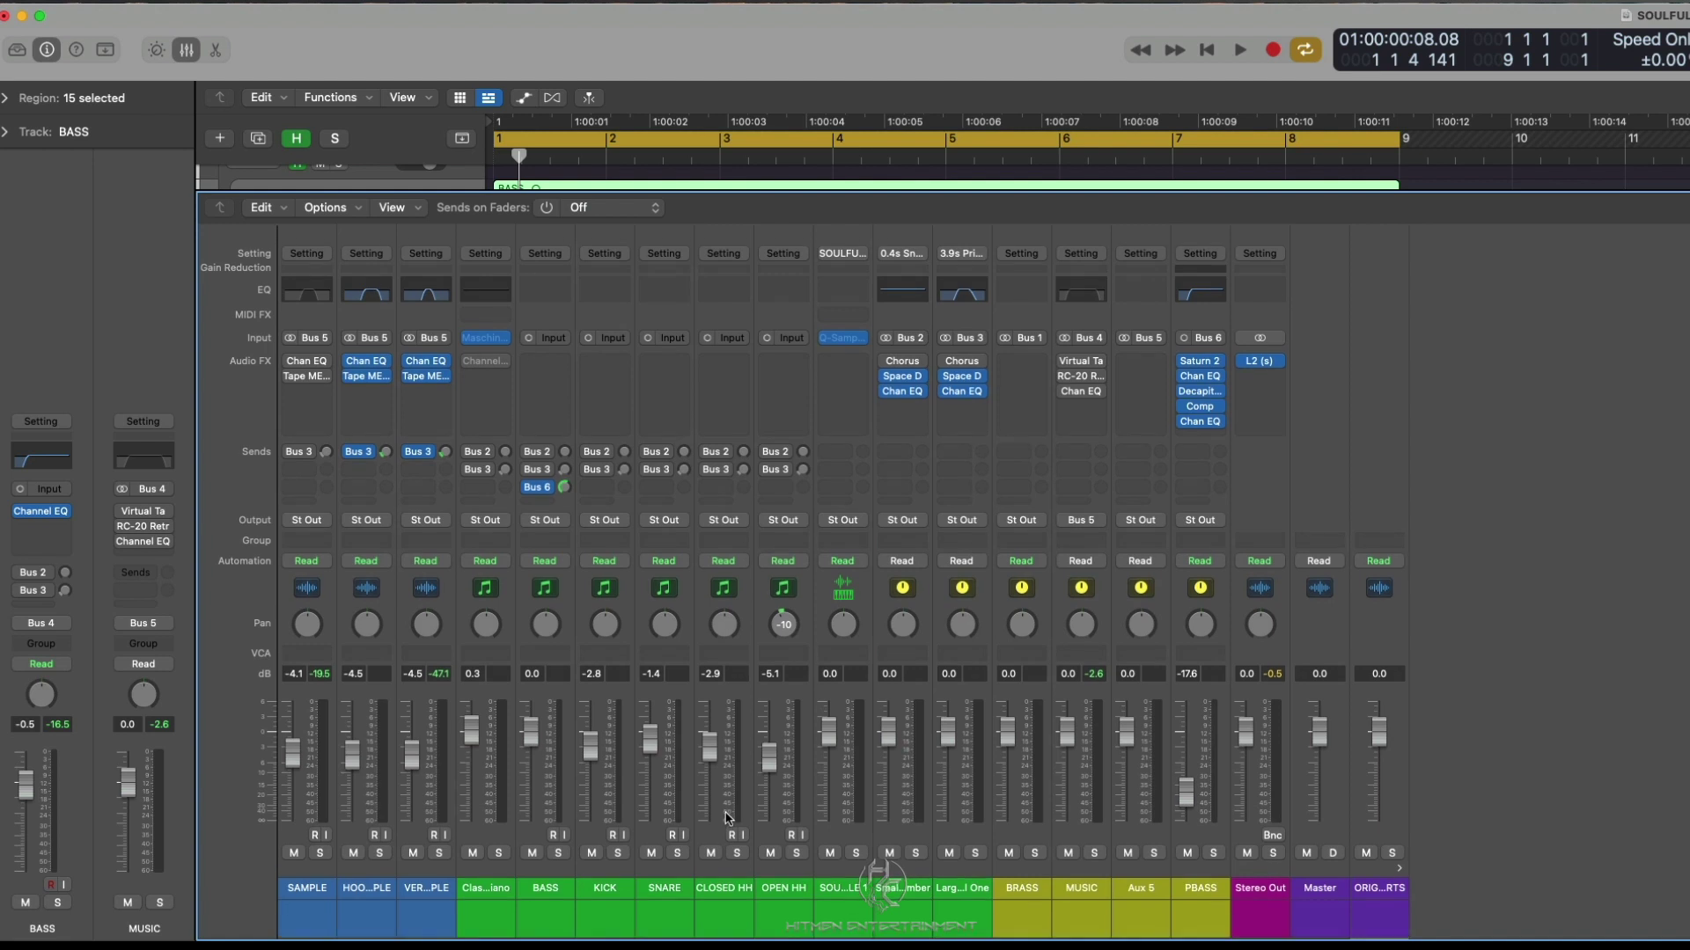
key("x")
Select the ORIGINAL SAMPLE PARTS stack and view its channel strip in the mixer
scroll(554, 445, "up", 1)
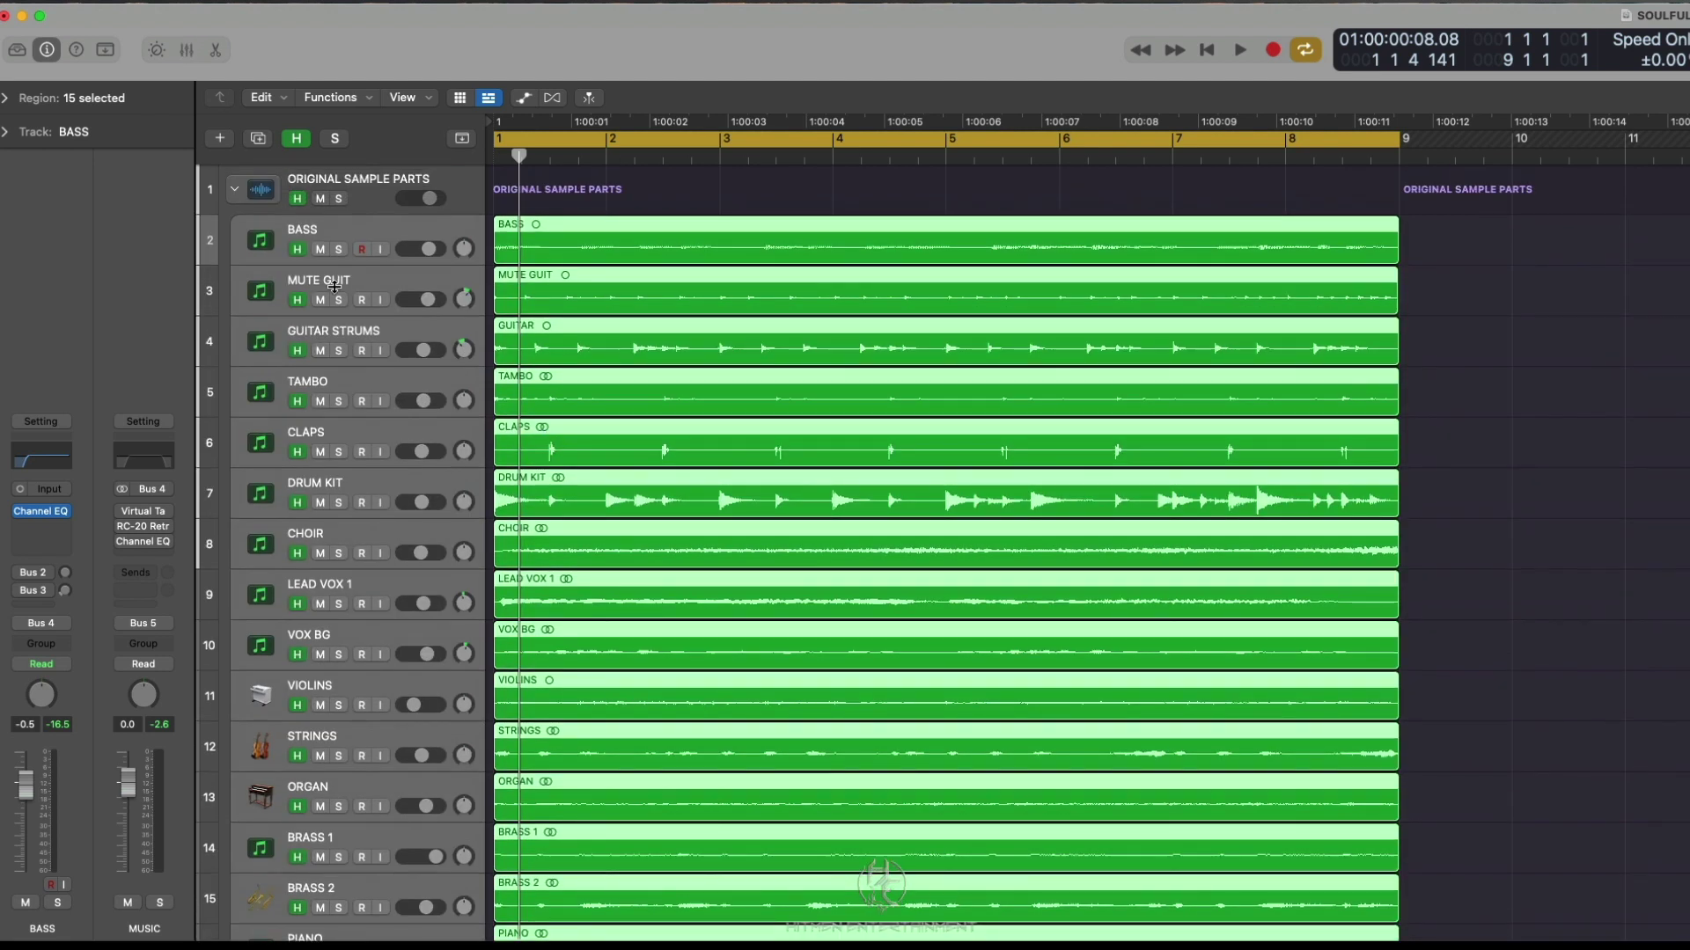
left_click(390, 182)
key("x")
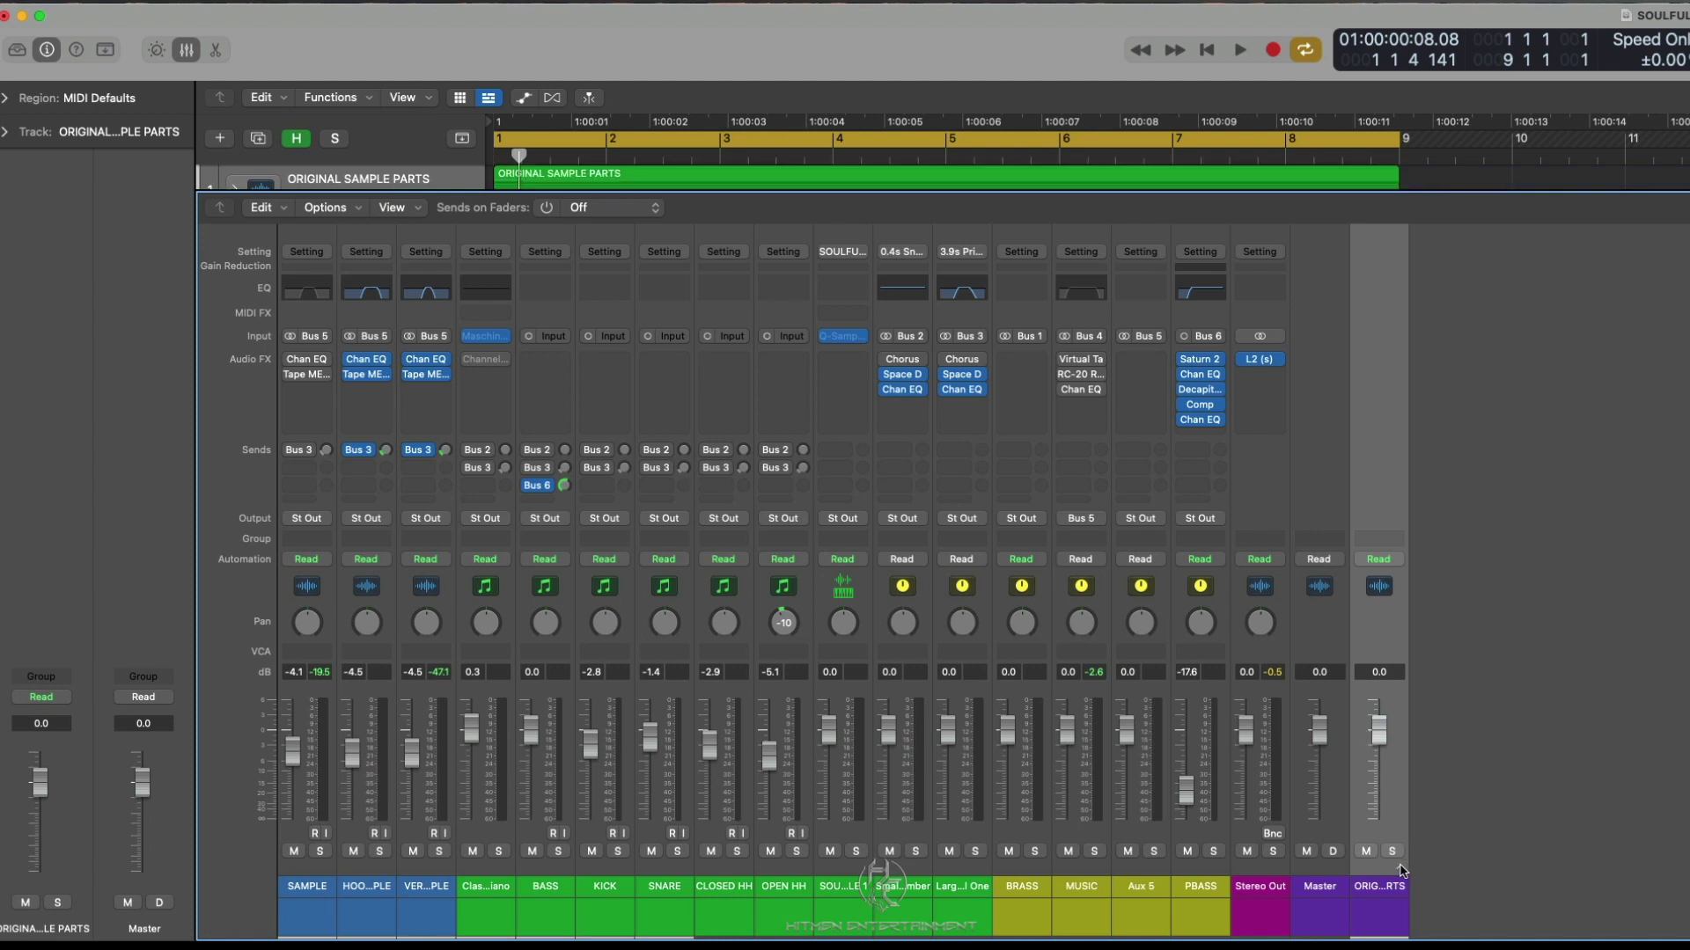
key("x")
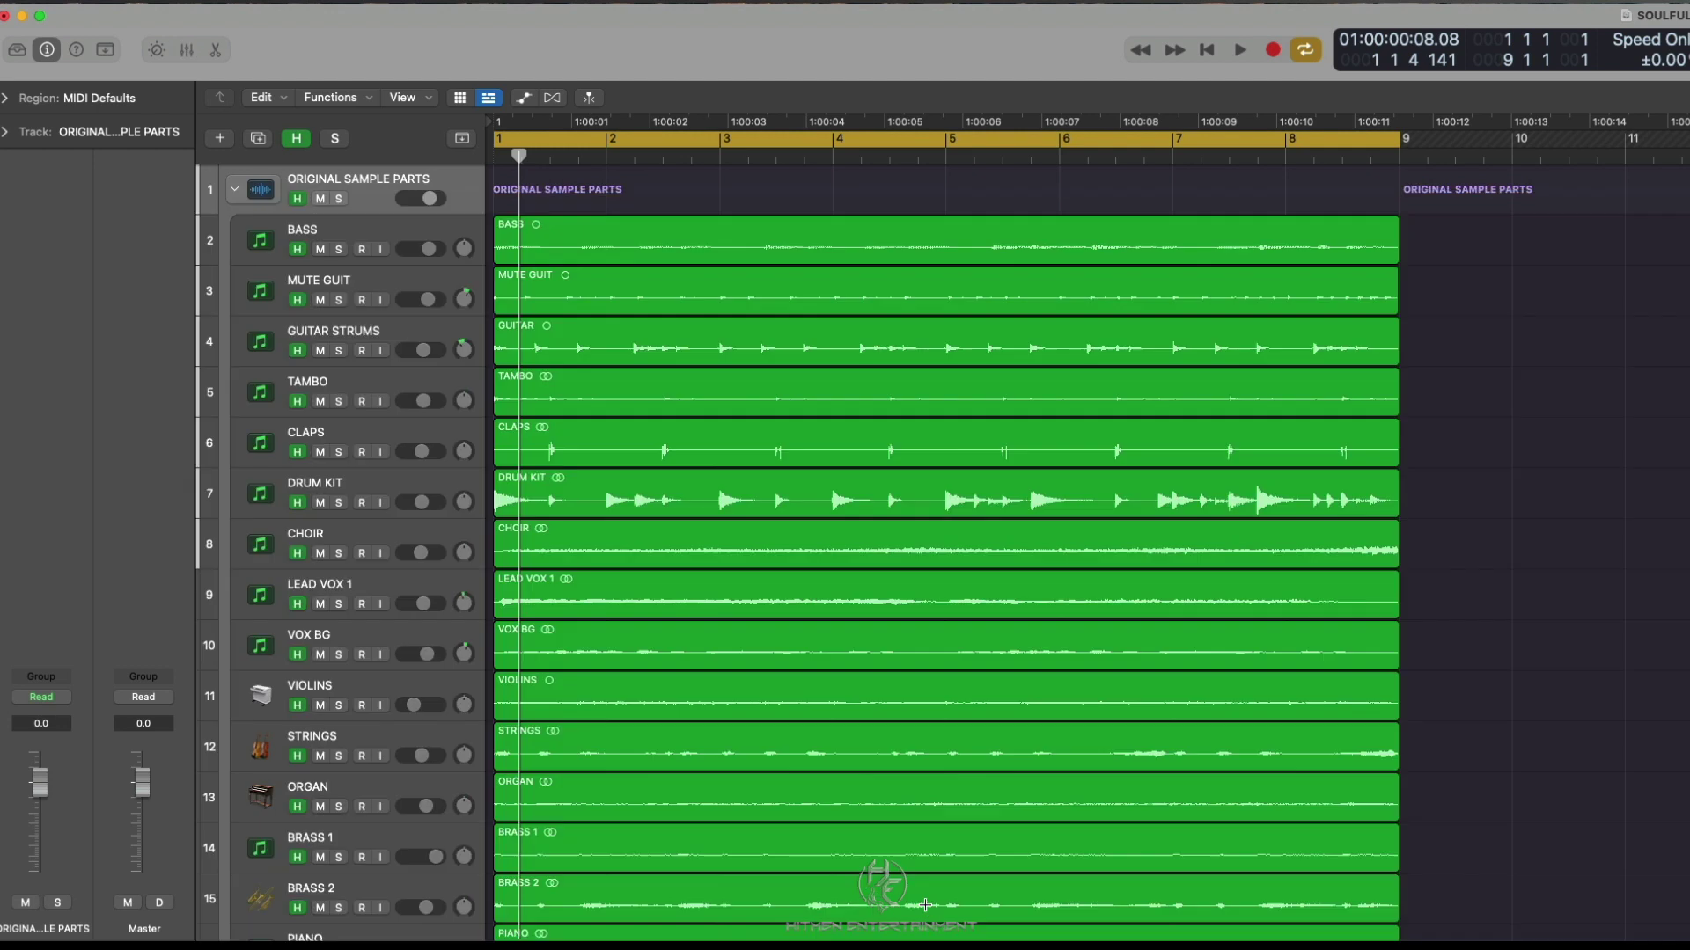
Select the tracks from BASS to PIANO and open the Virtual Tape Machines plug-in on their MUSIC bus, centring its window
left_click(370, 235)
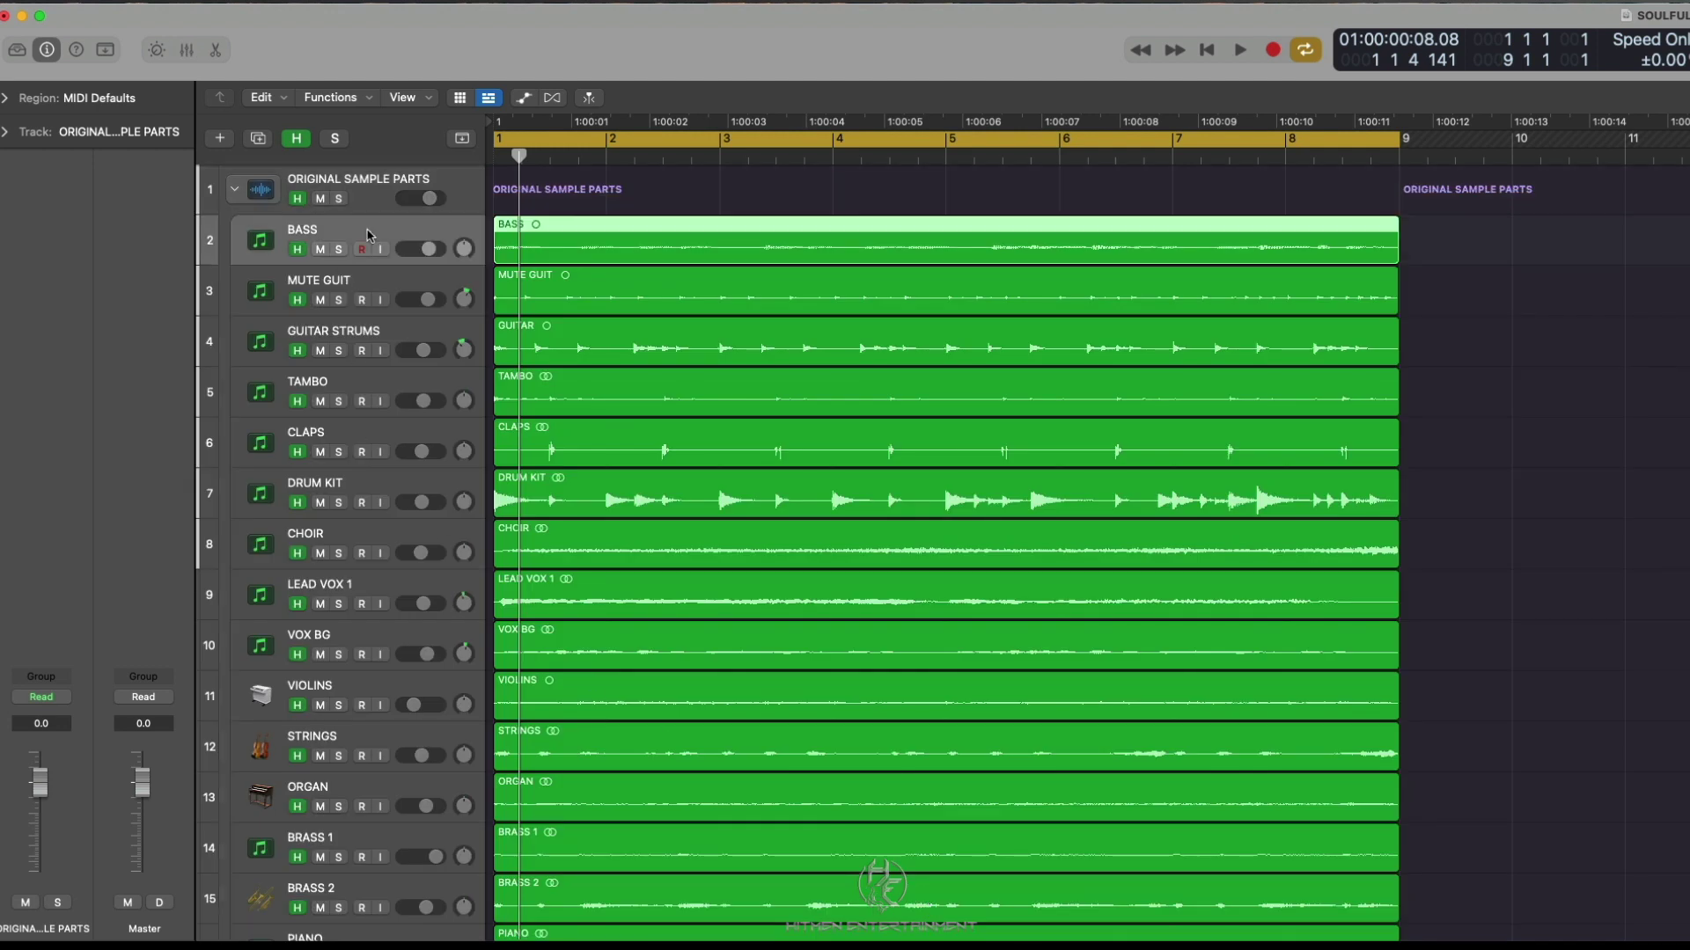
scroll(453, 823, "down", 3)
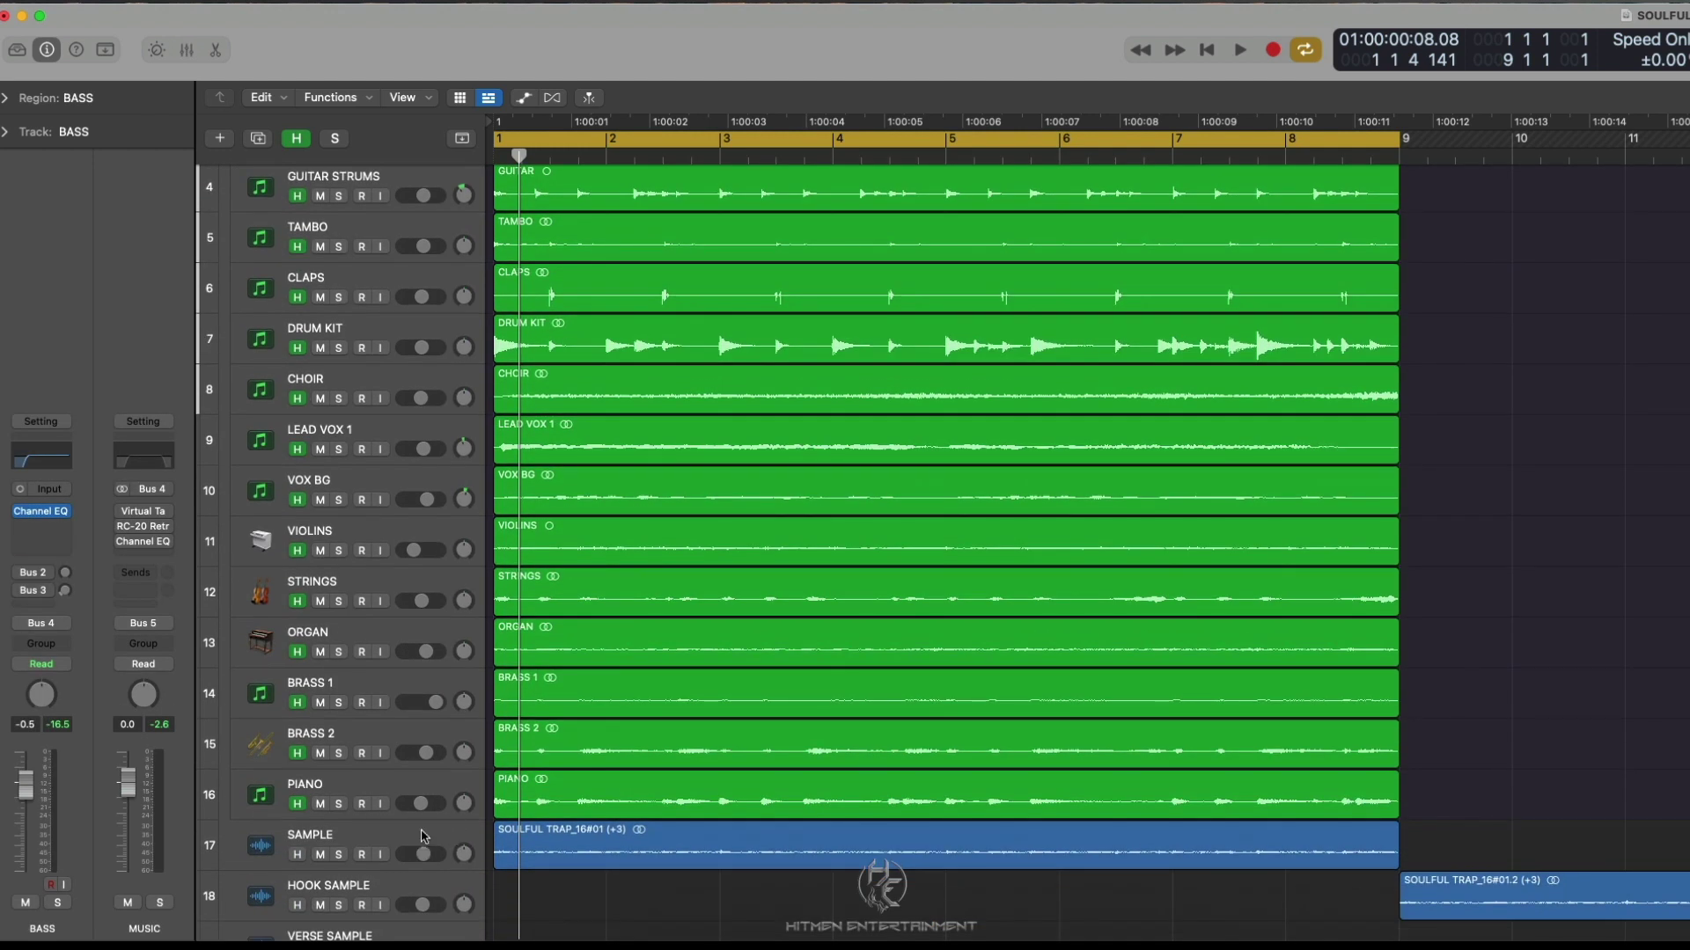
left_click(407, 788, "shift")
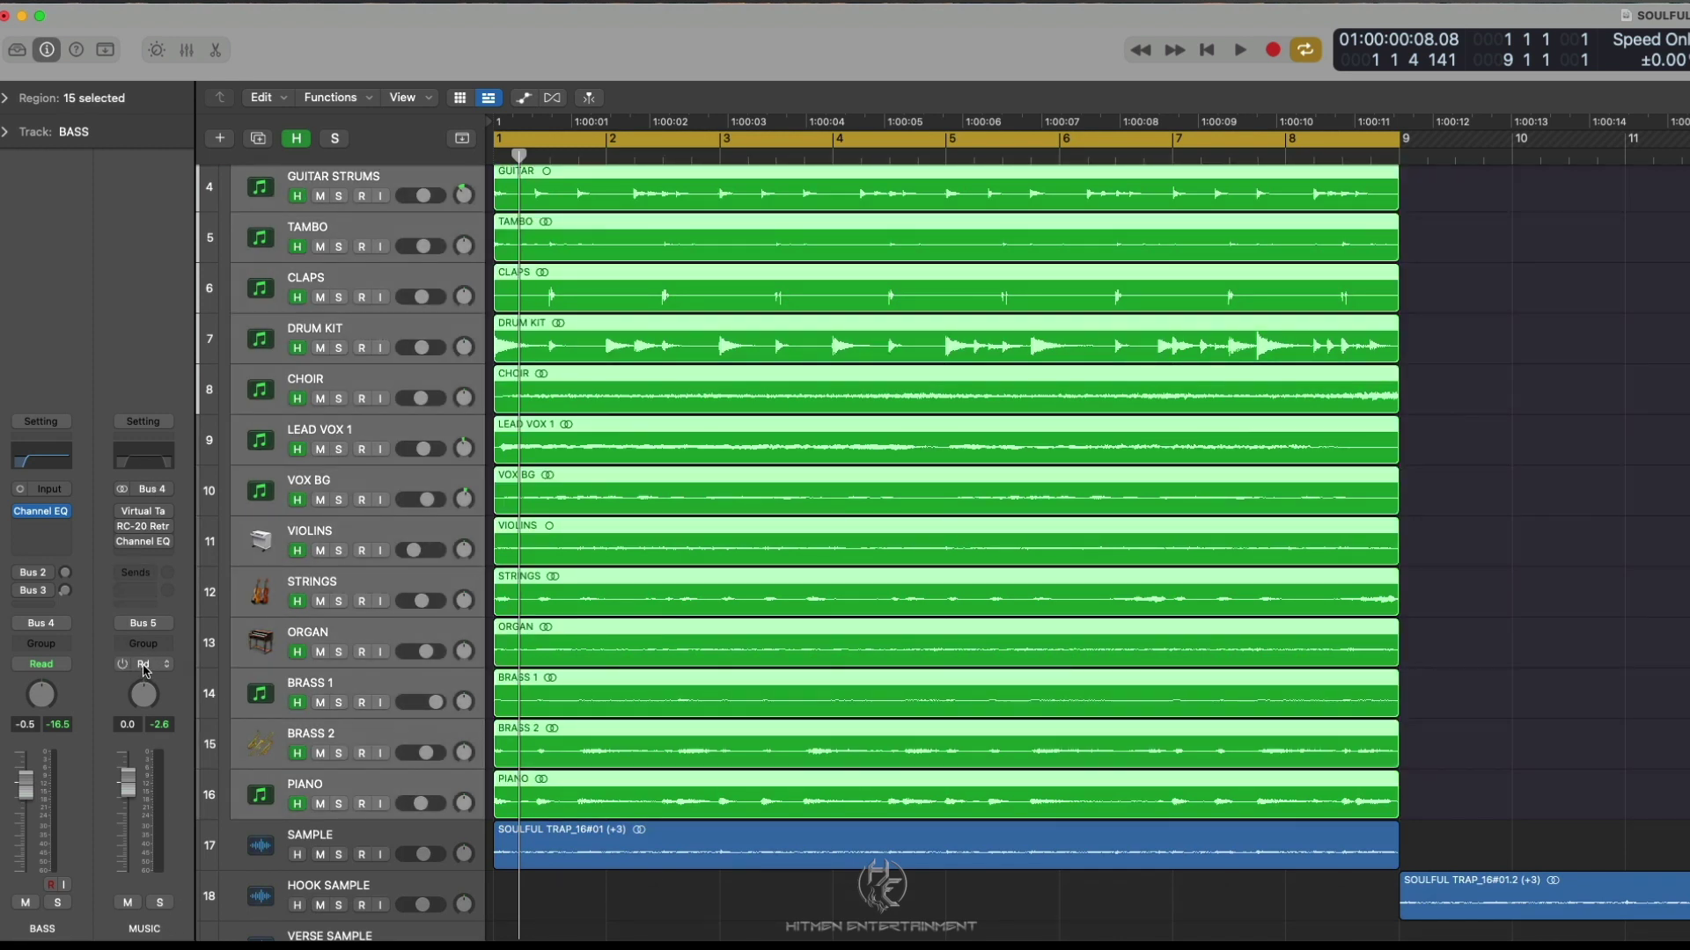
left_click(144, 513)
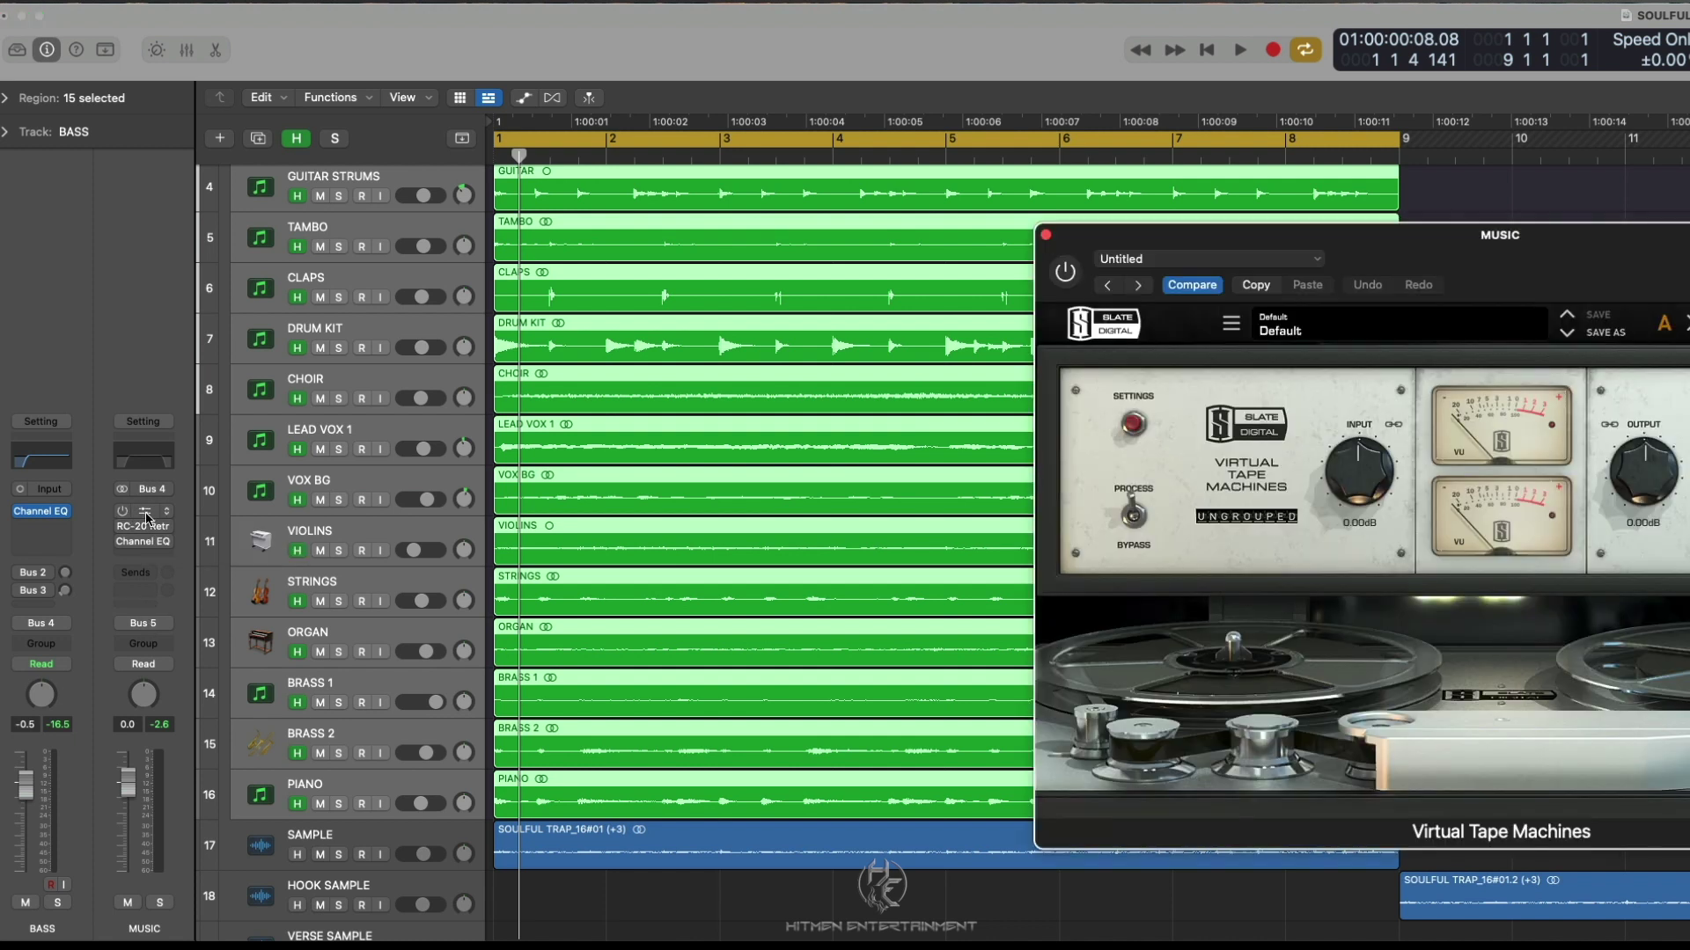
left_click_drag(1523, 242, 1034, 230)
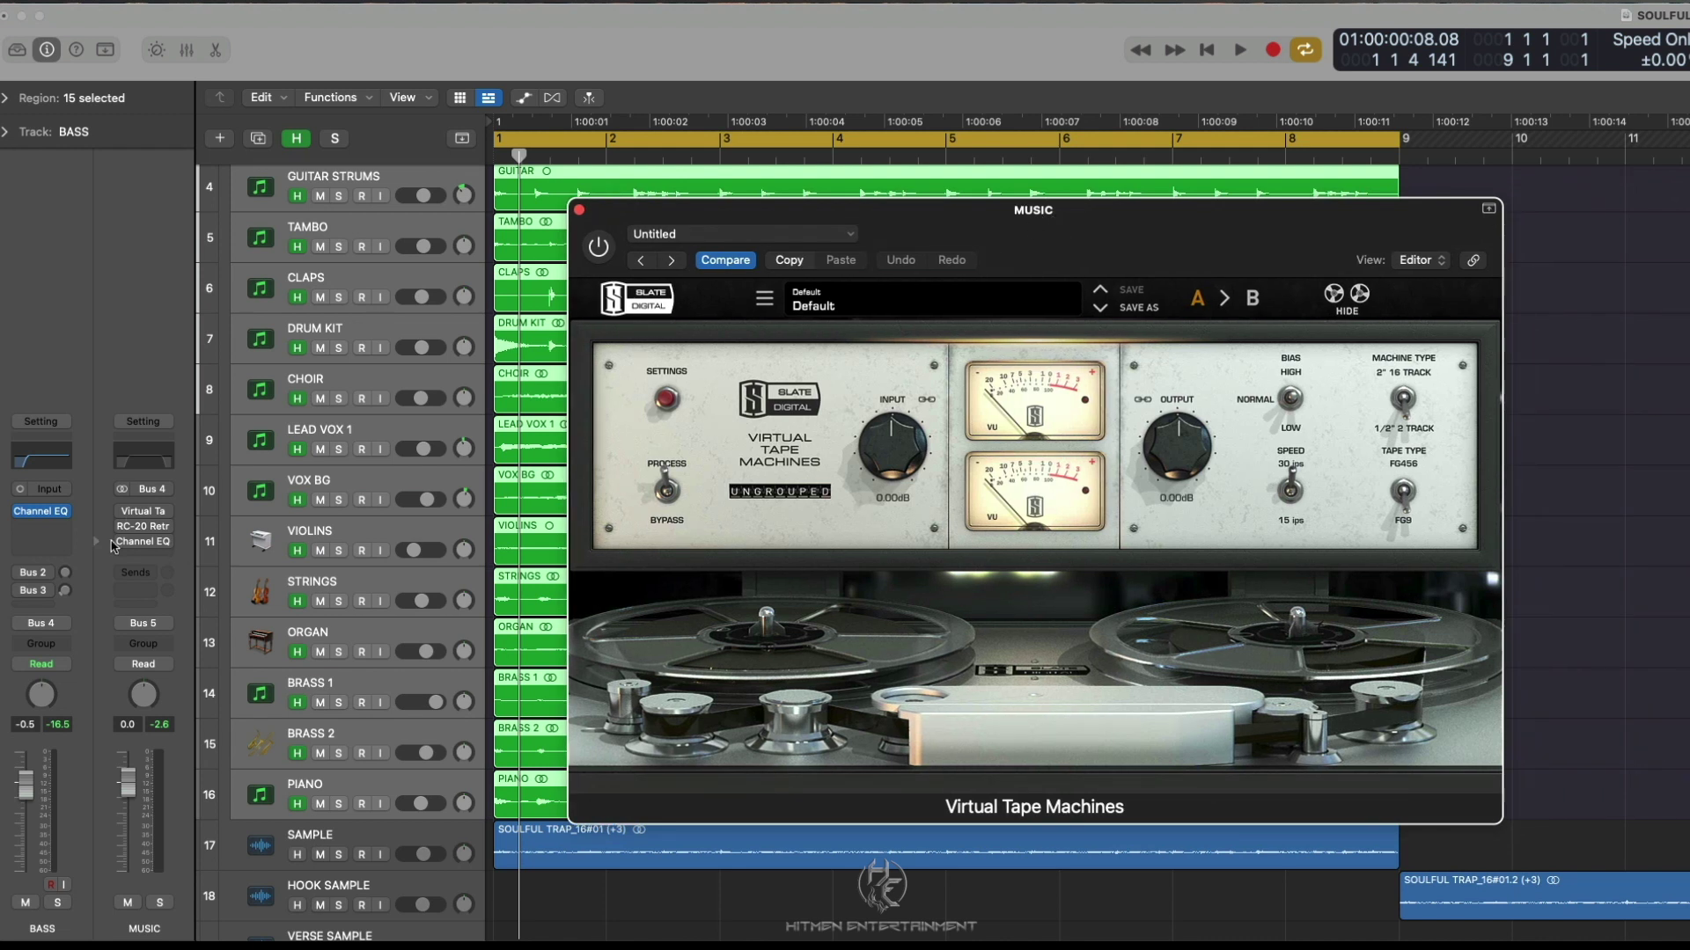
Enable Virtual Tape Machines on the MUSIC bus and compare it bypassed and active while the sample parts play
left_click(124, 512)
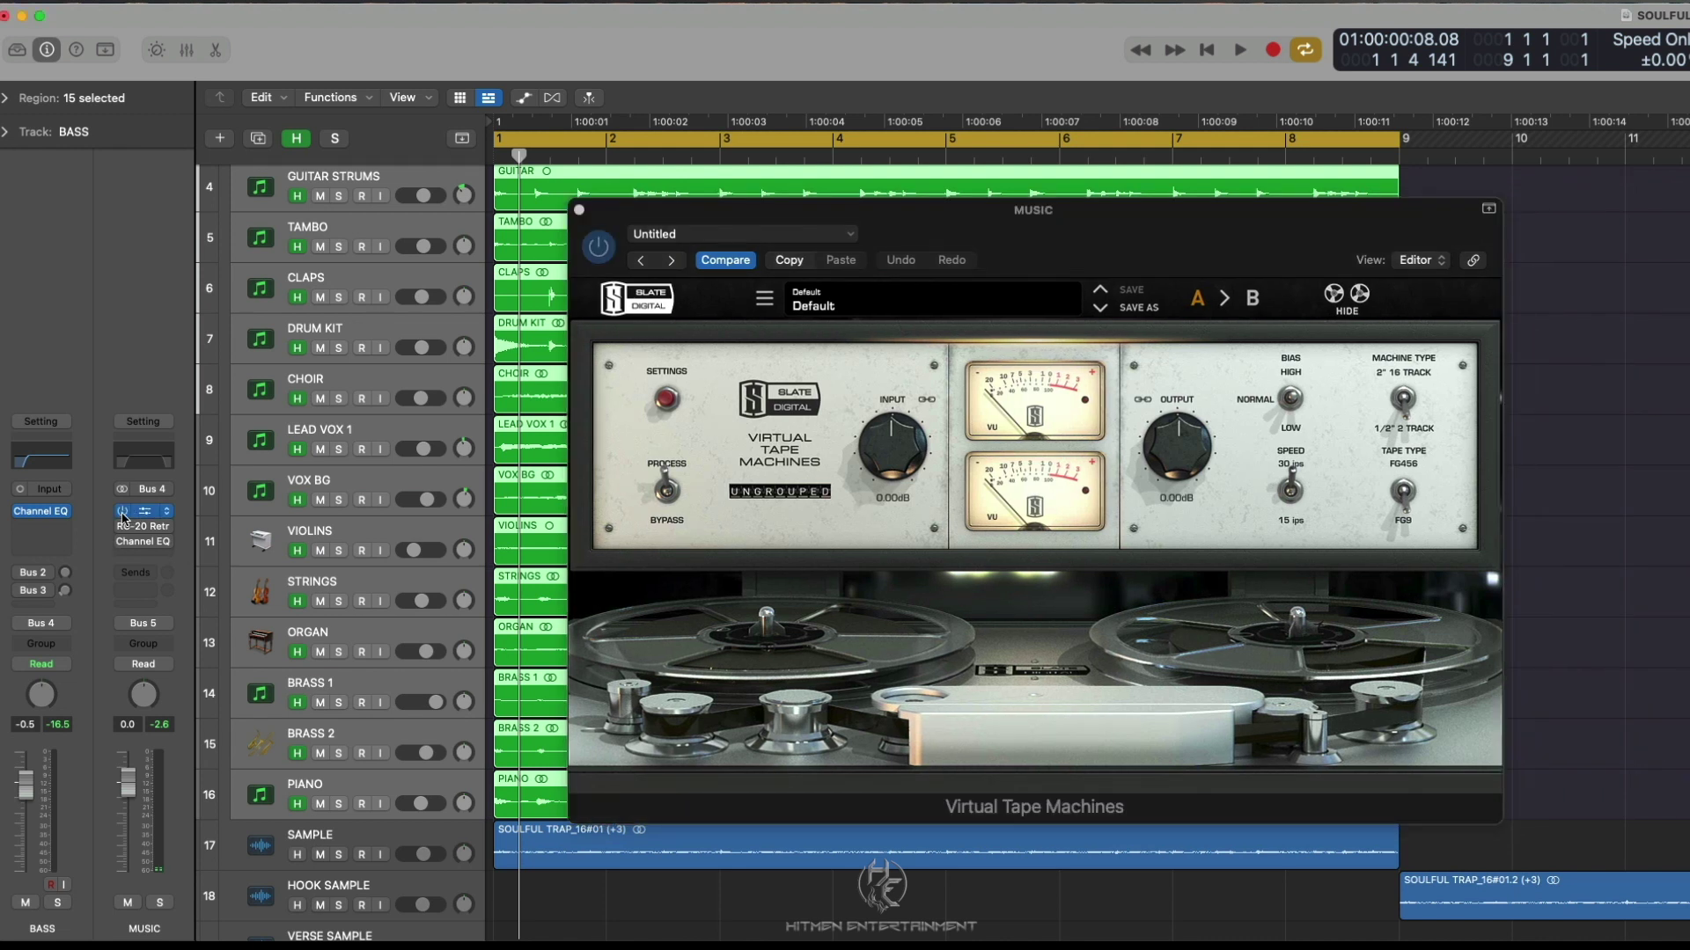
key("space")
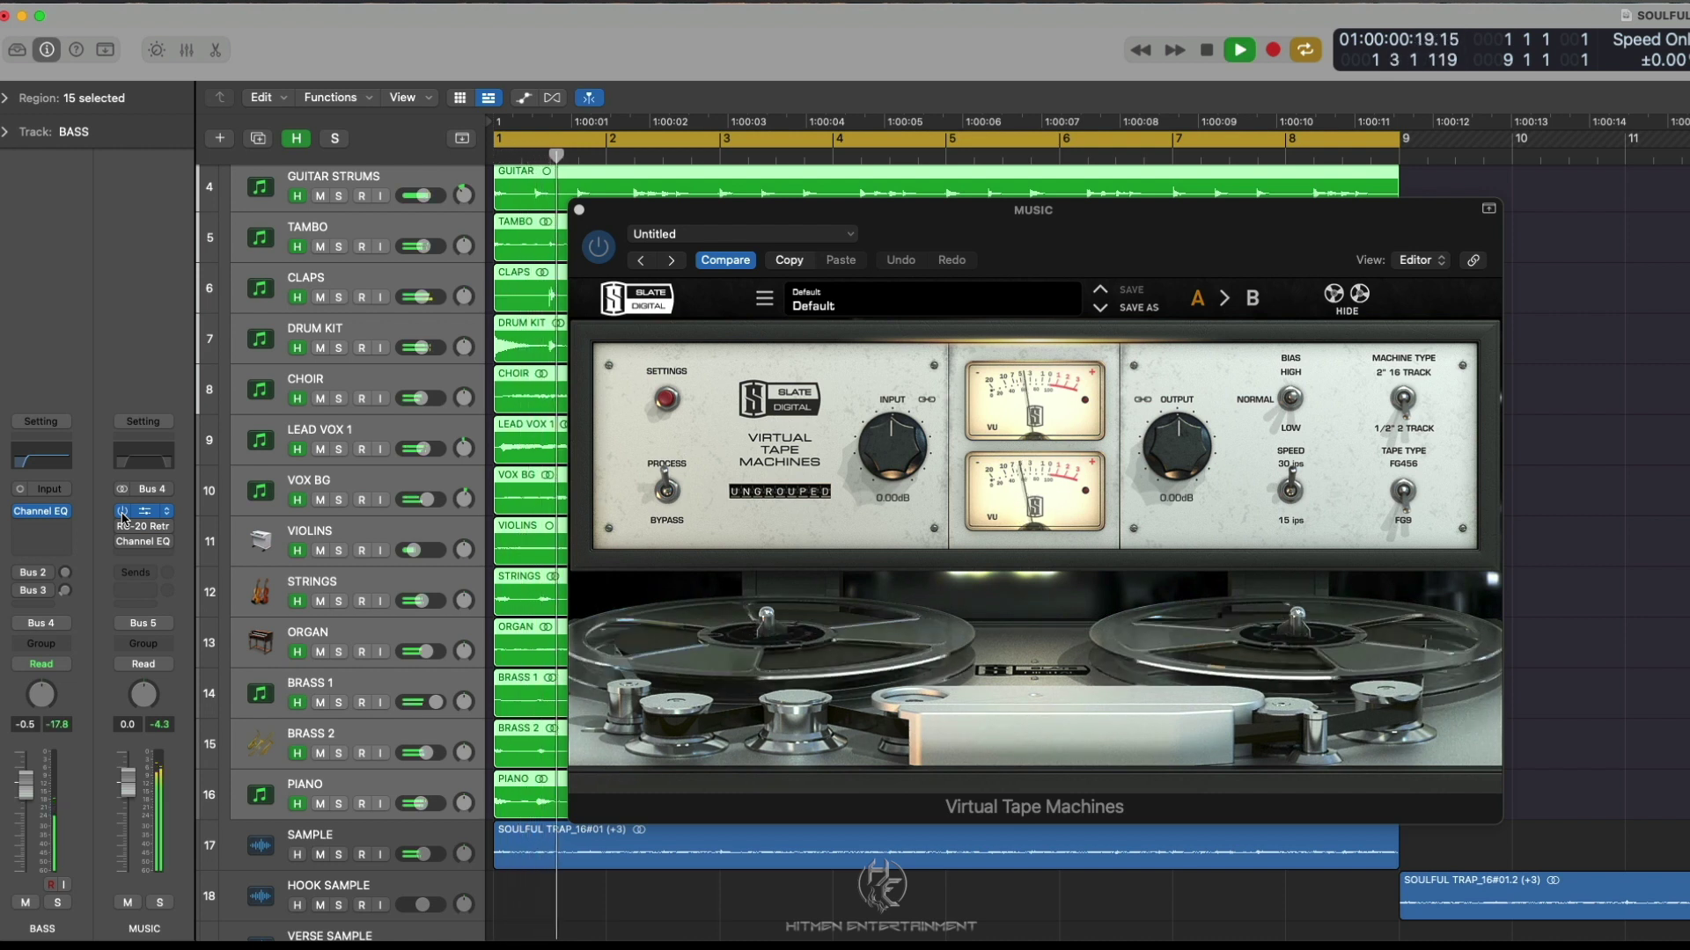
left_click(612, 221)
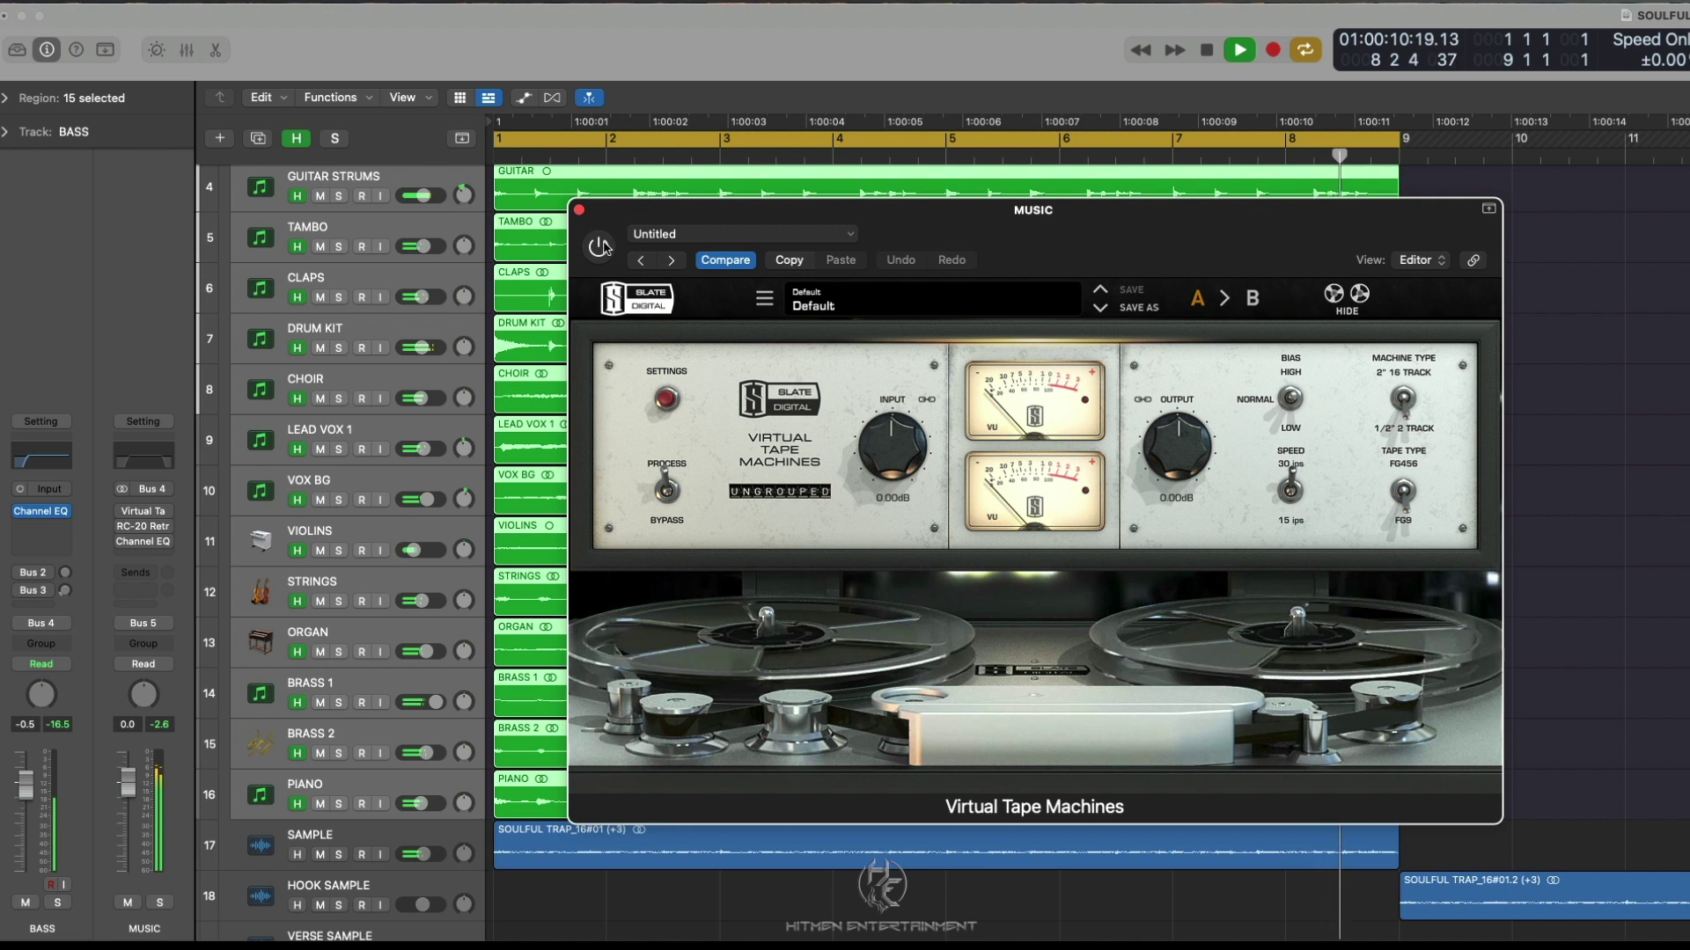
left_click(599, 247)
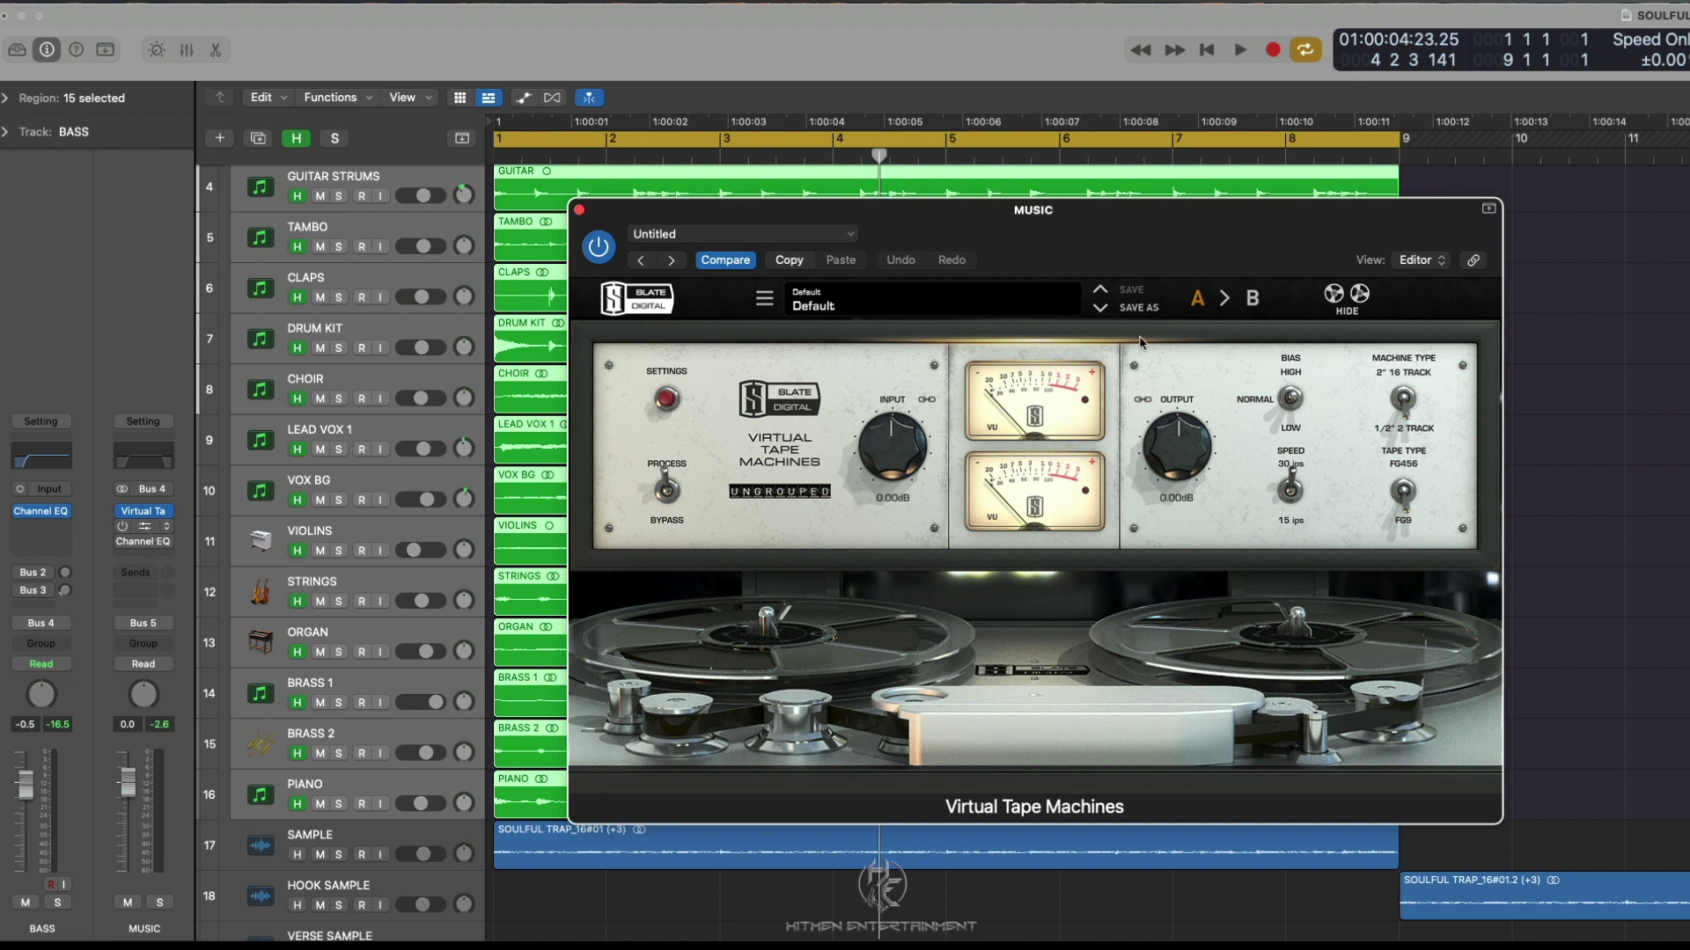
Review the RC-20 Retro Color settings on the MUSIC bus, close it, and bring up the bus's Channel EQ switched on
left_click_drag(1421, 247, 1067, 185)
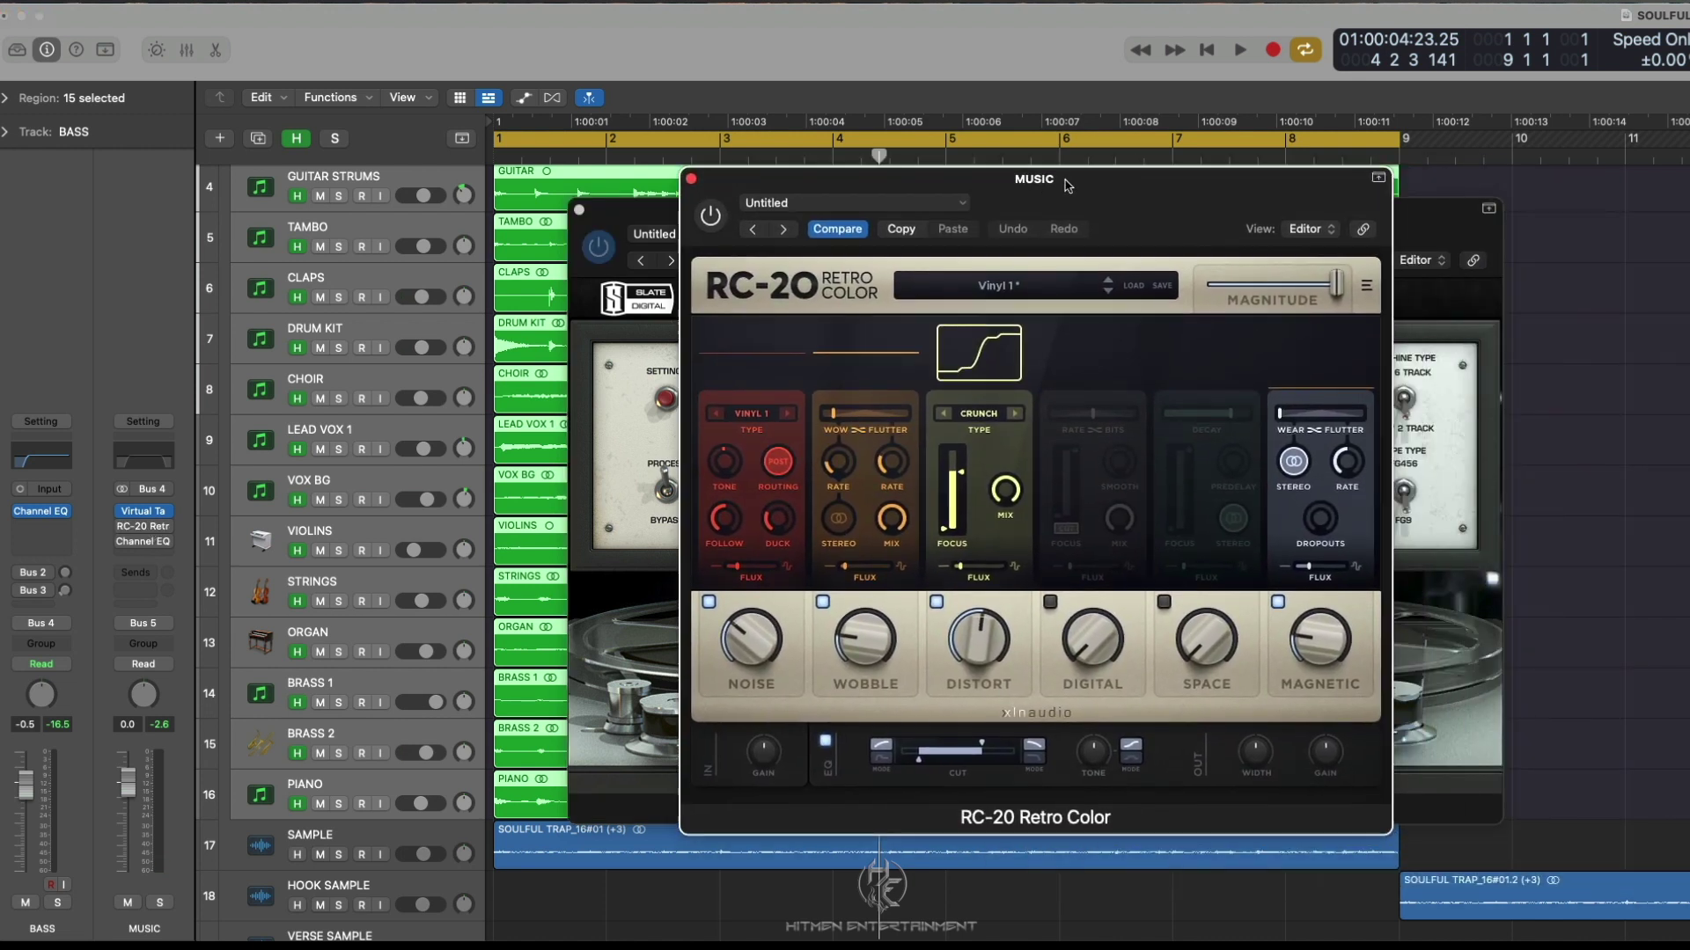
left_click(692, 180)
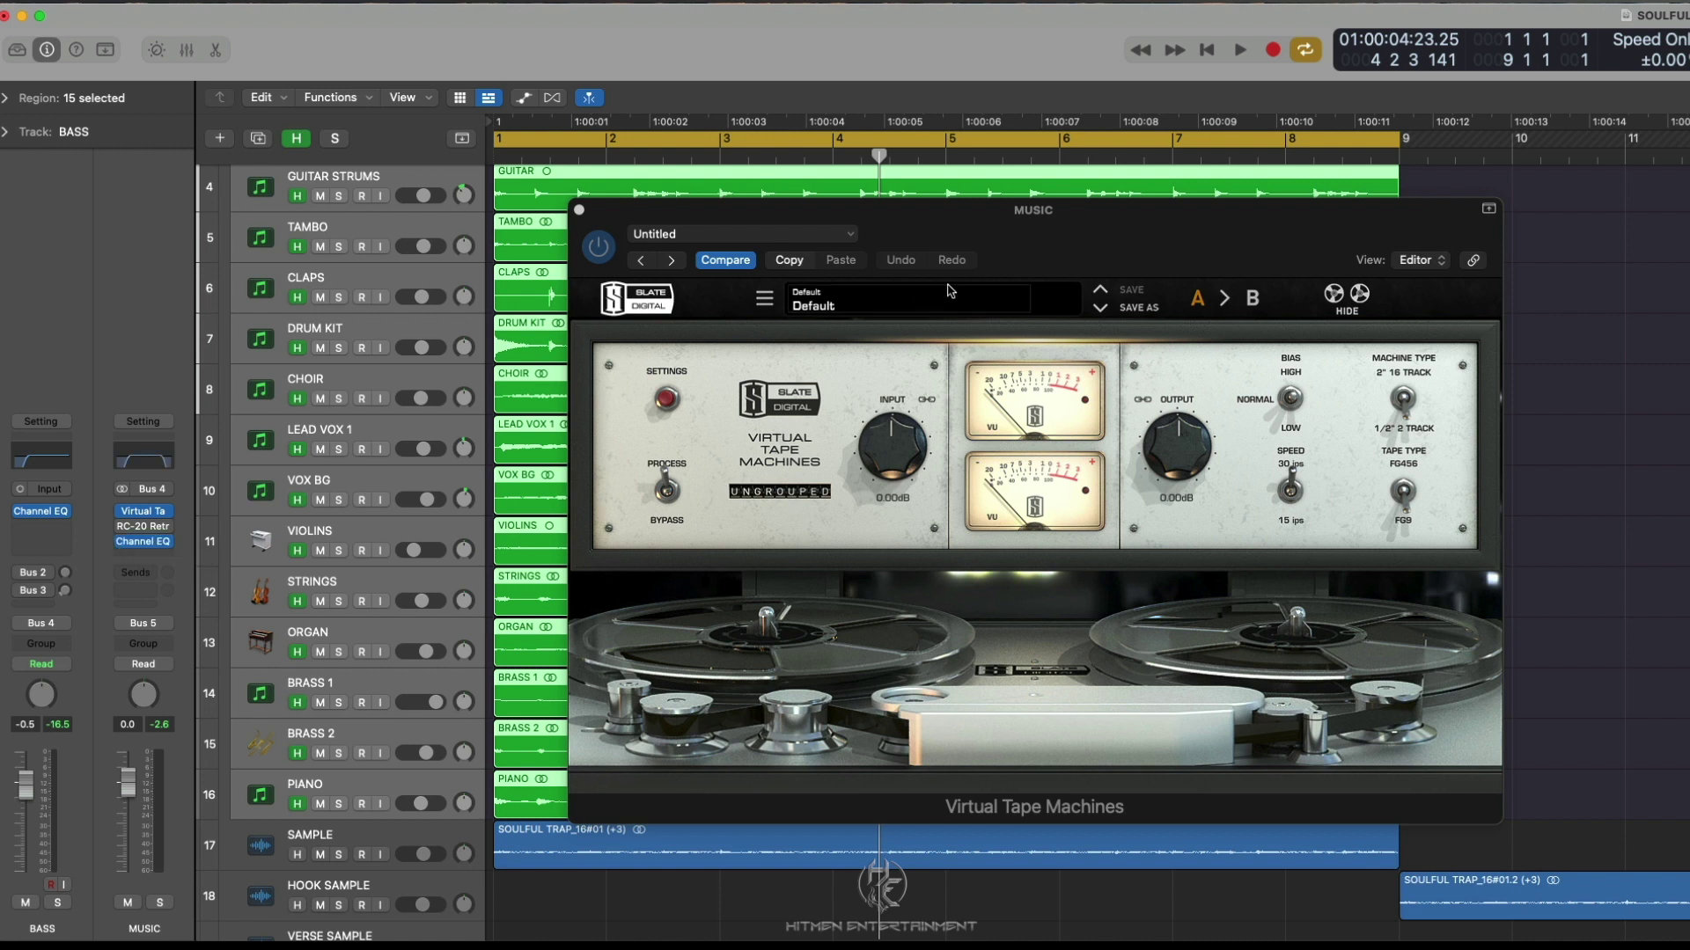
left_click(146, 543)
left_click_drag(1420, 277, 835, 299)
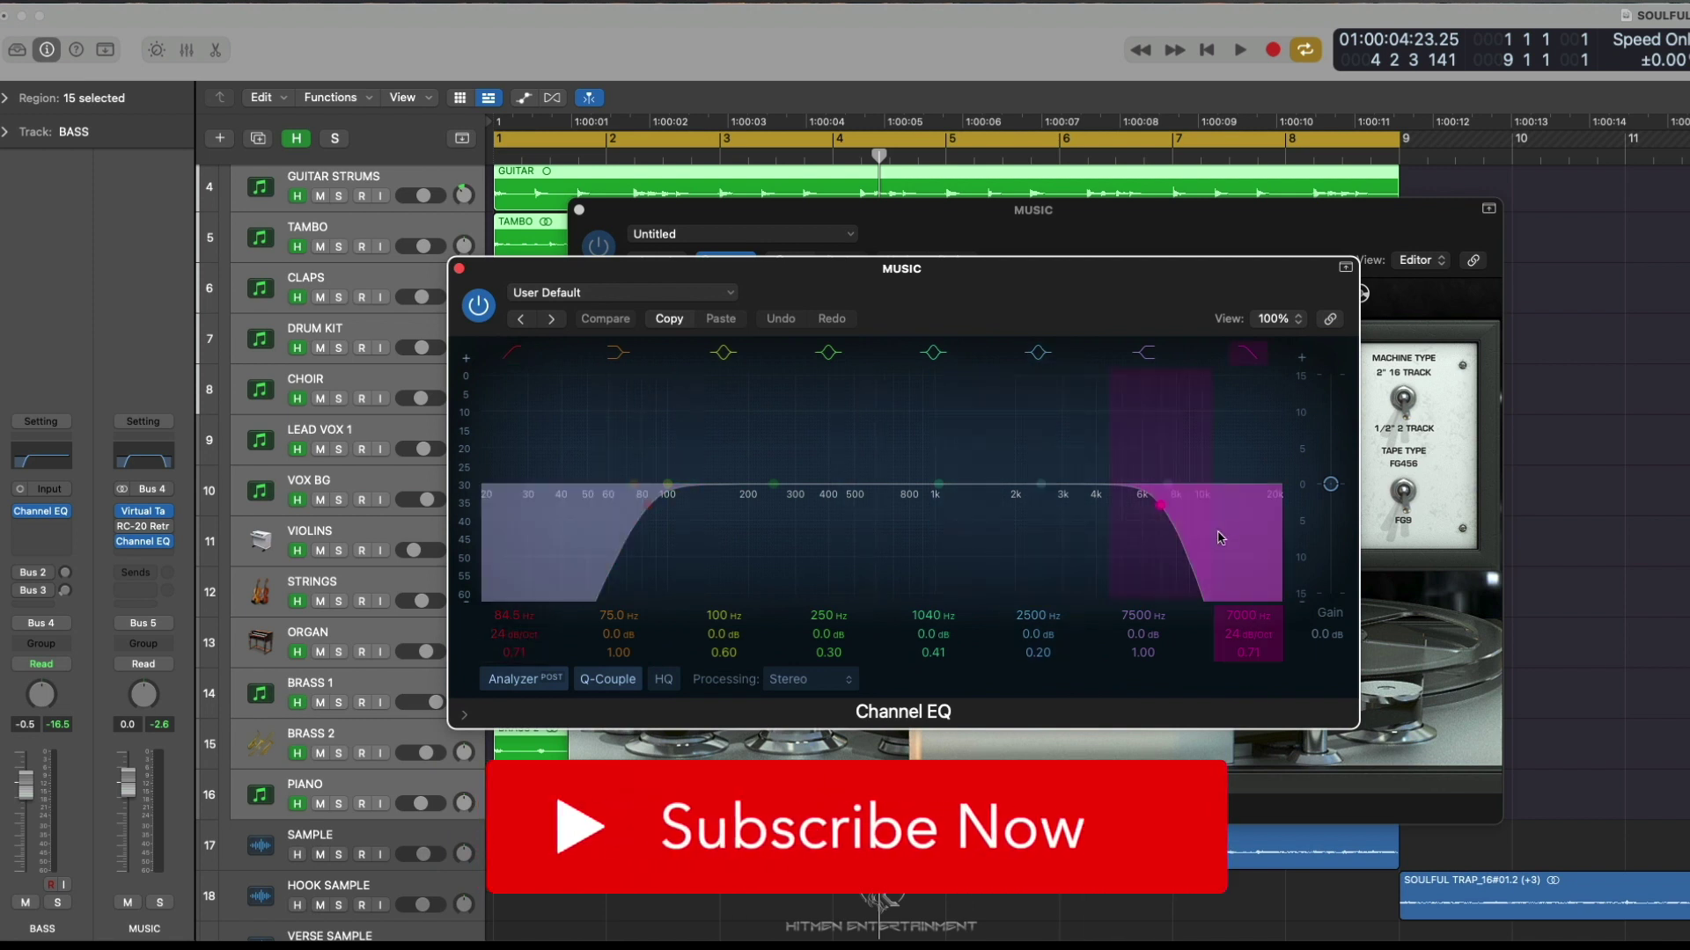
Compare the MUSIC bus with its Channel EQ bypassed and enabled during playback, and close both plug-in windows
key("space")
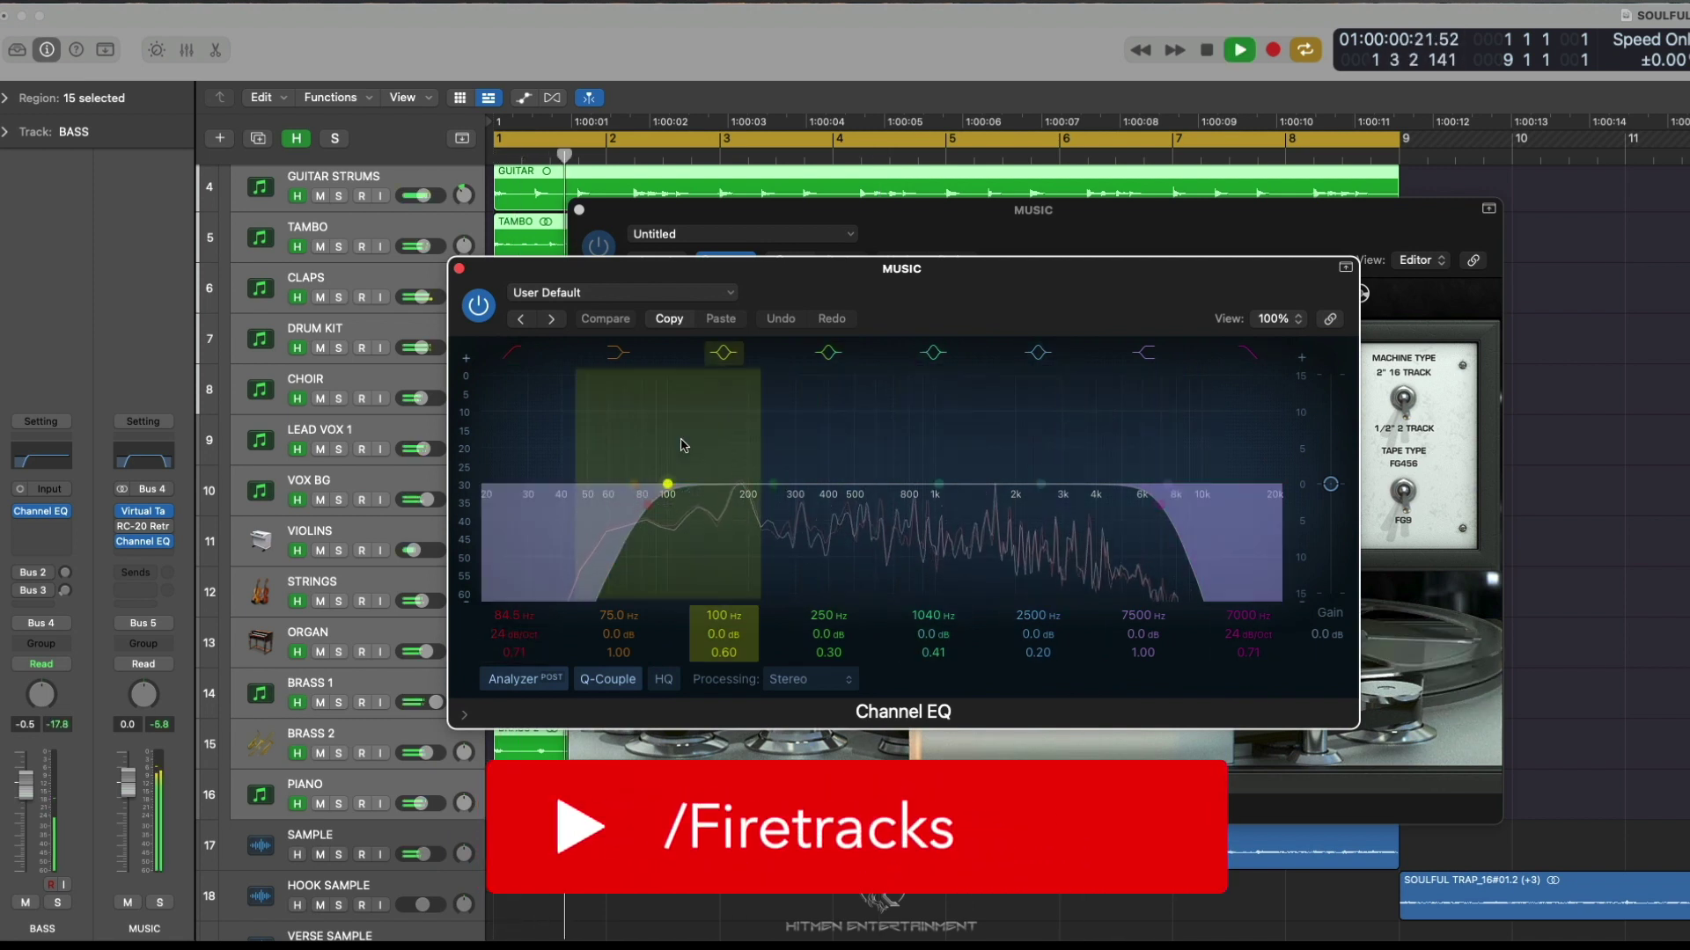
left_click(491, 307)
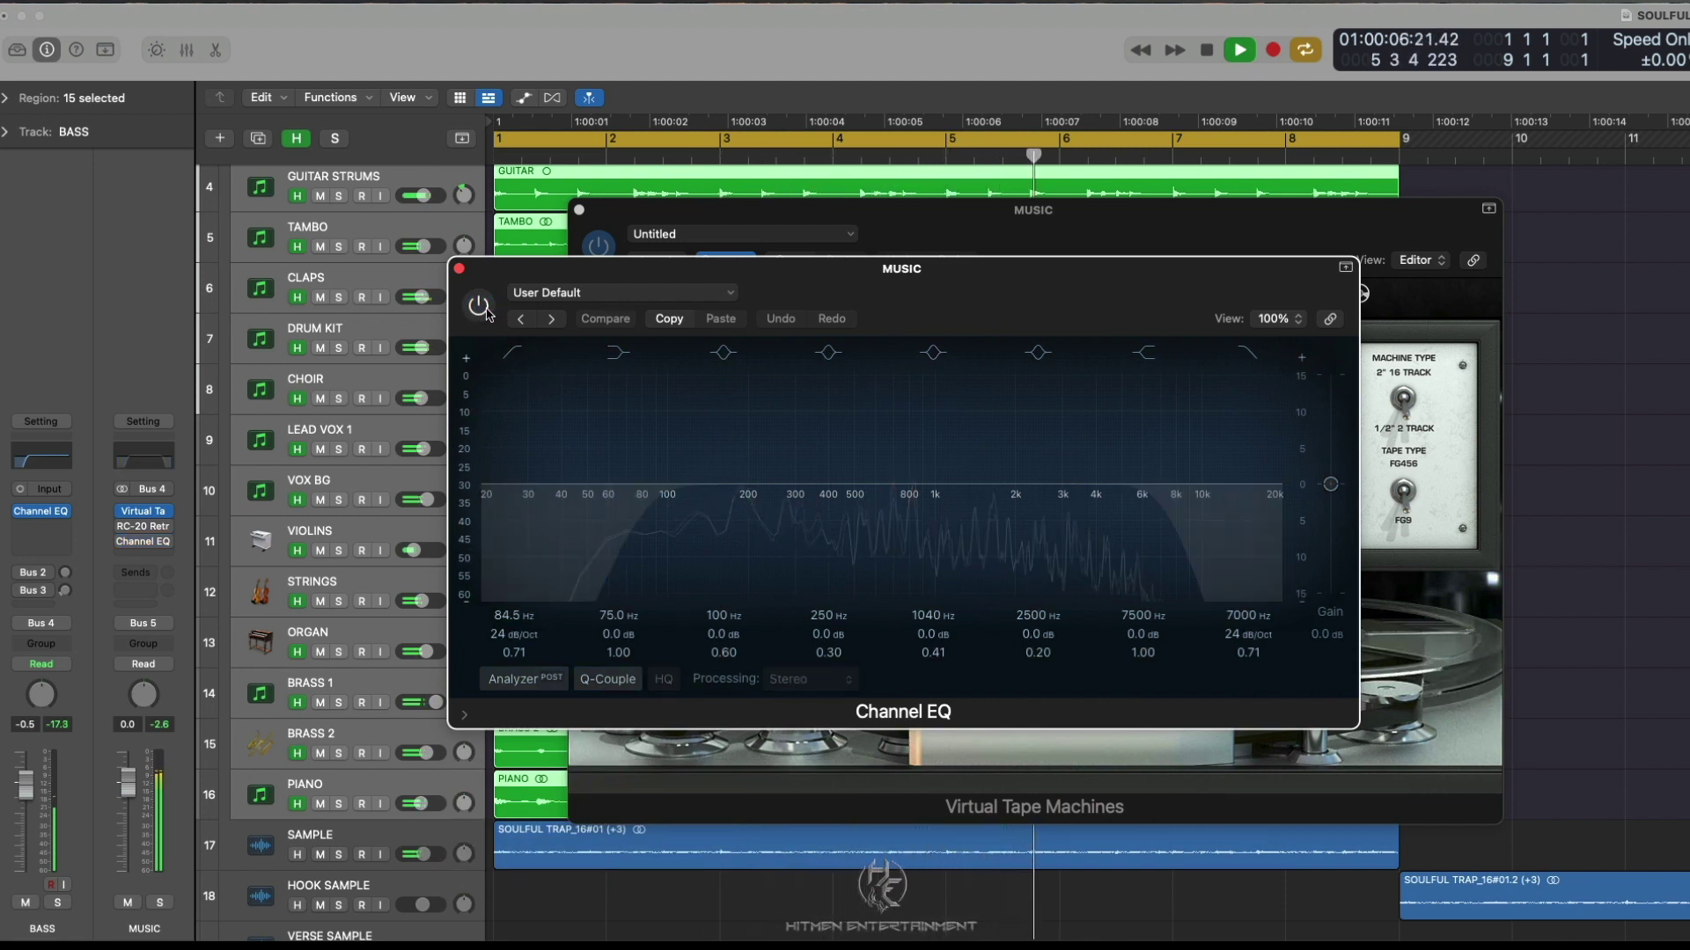
left_click(479, 305)
key("space")
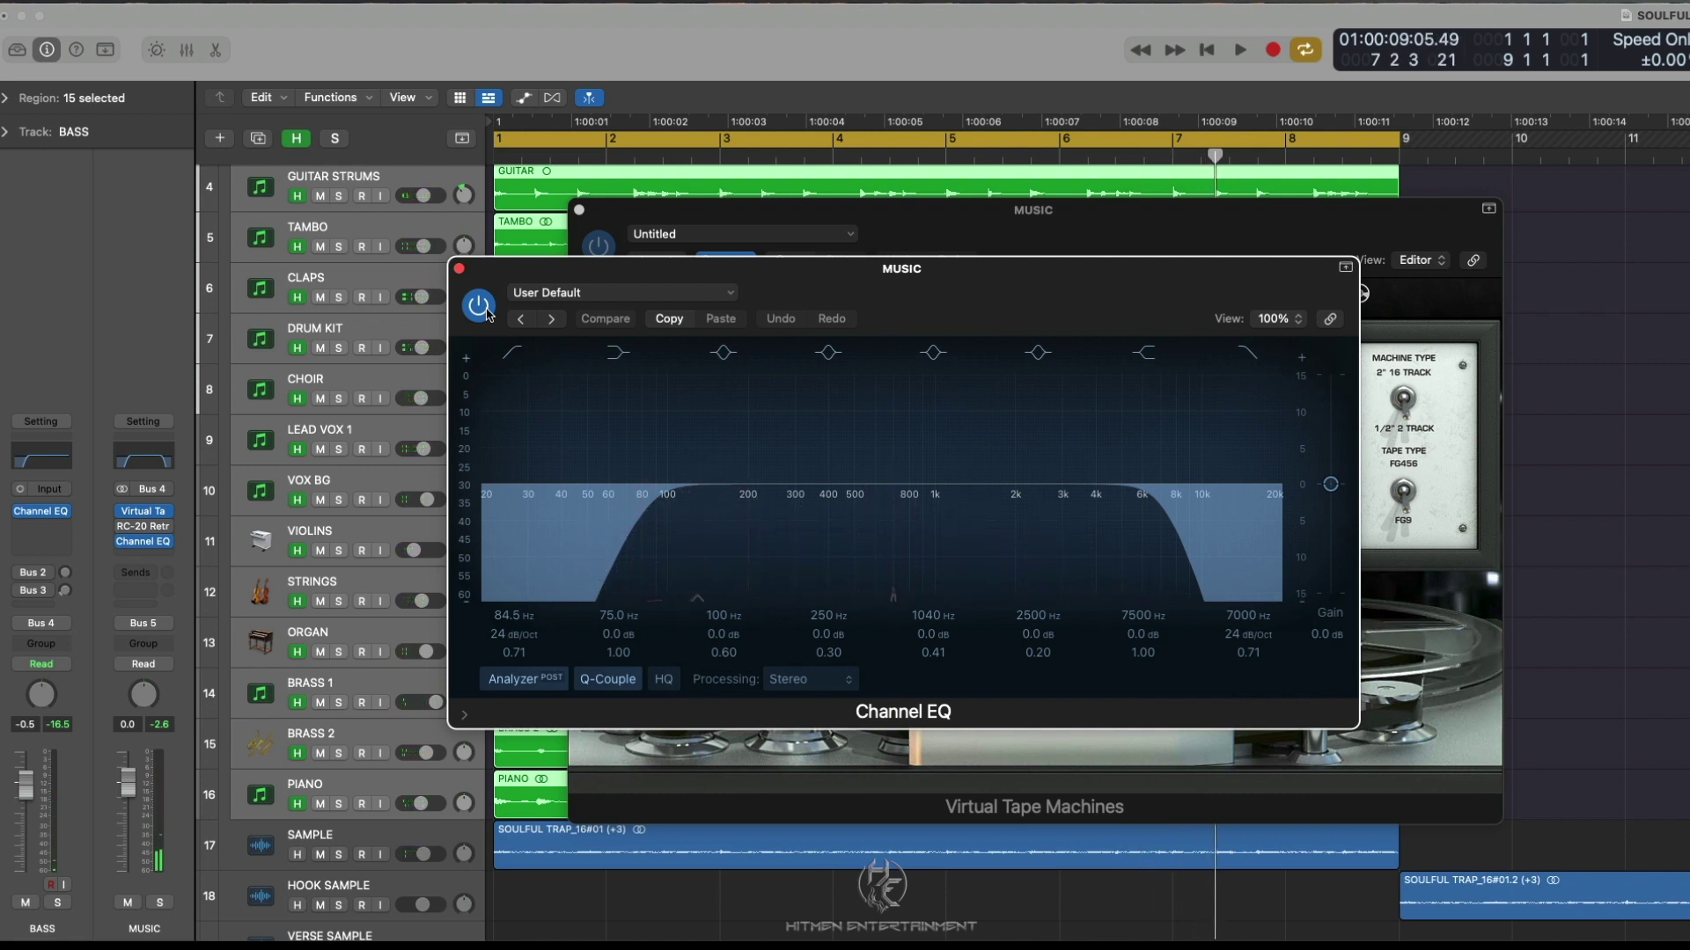
left_click(479, 305)
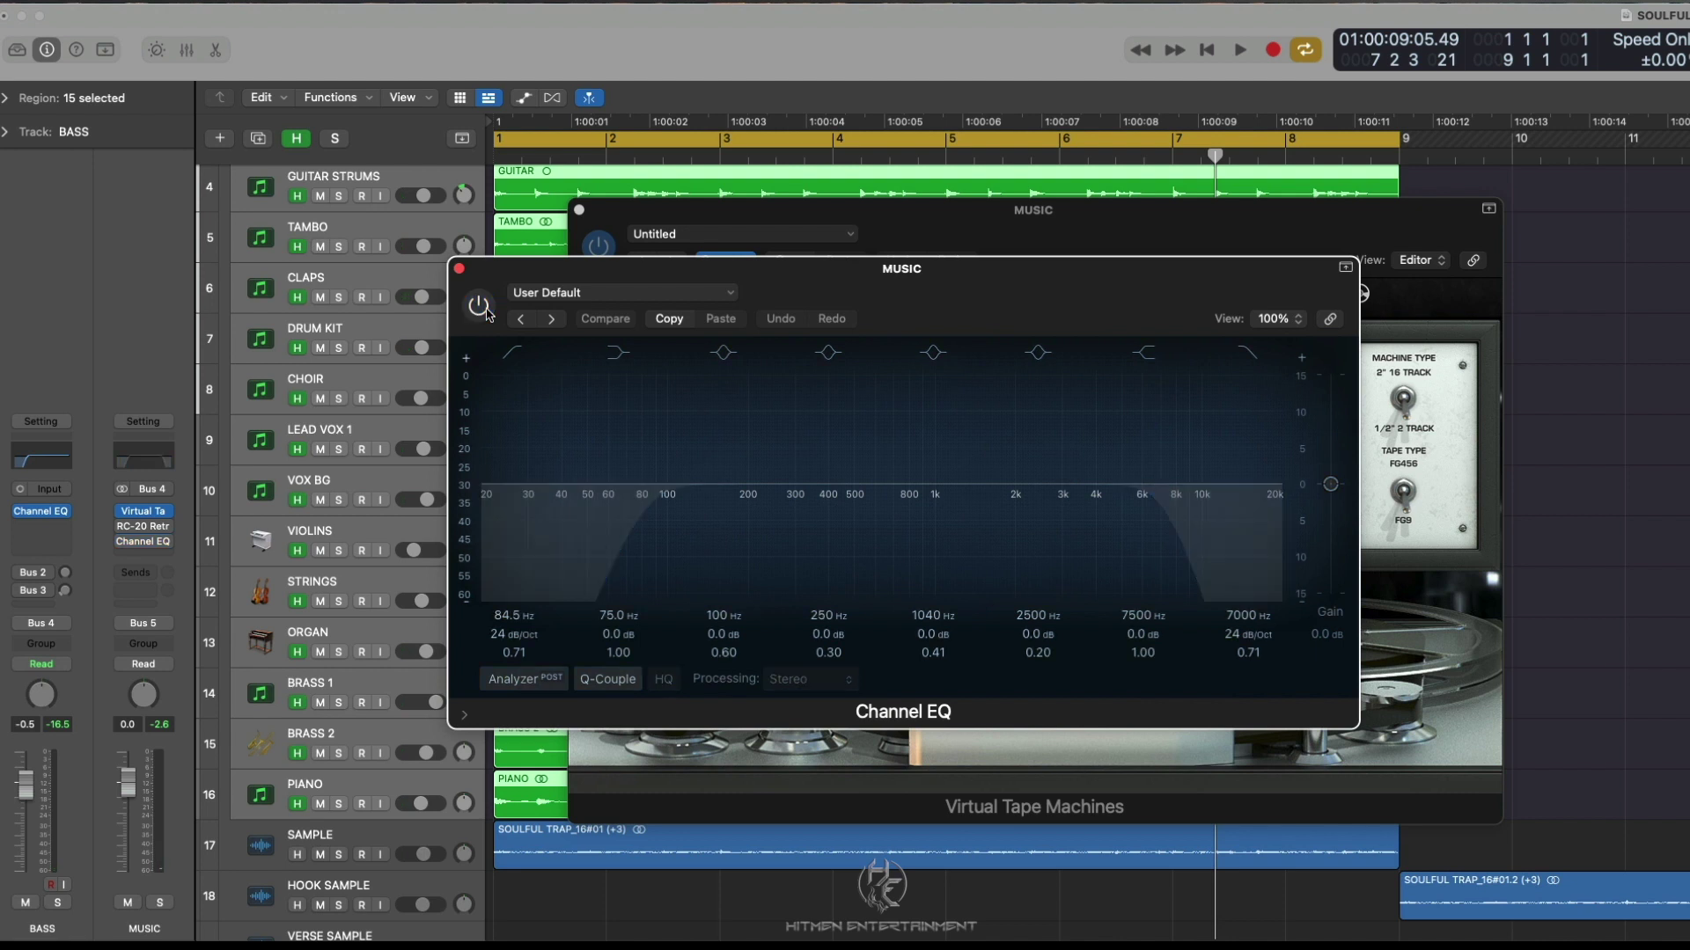
key("space")
left_click(485, 310)
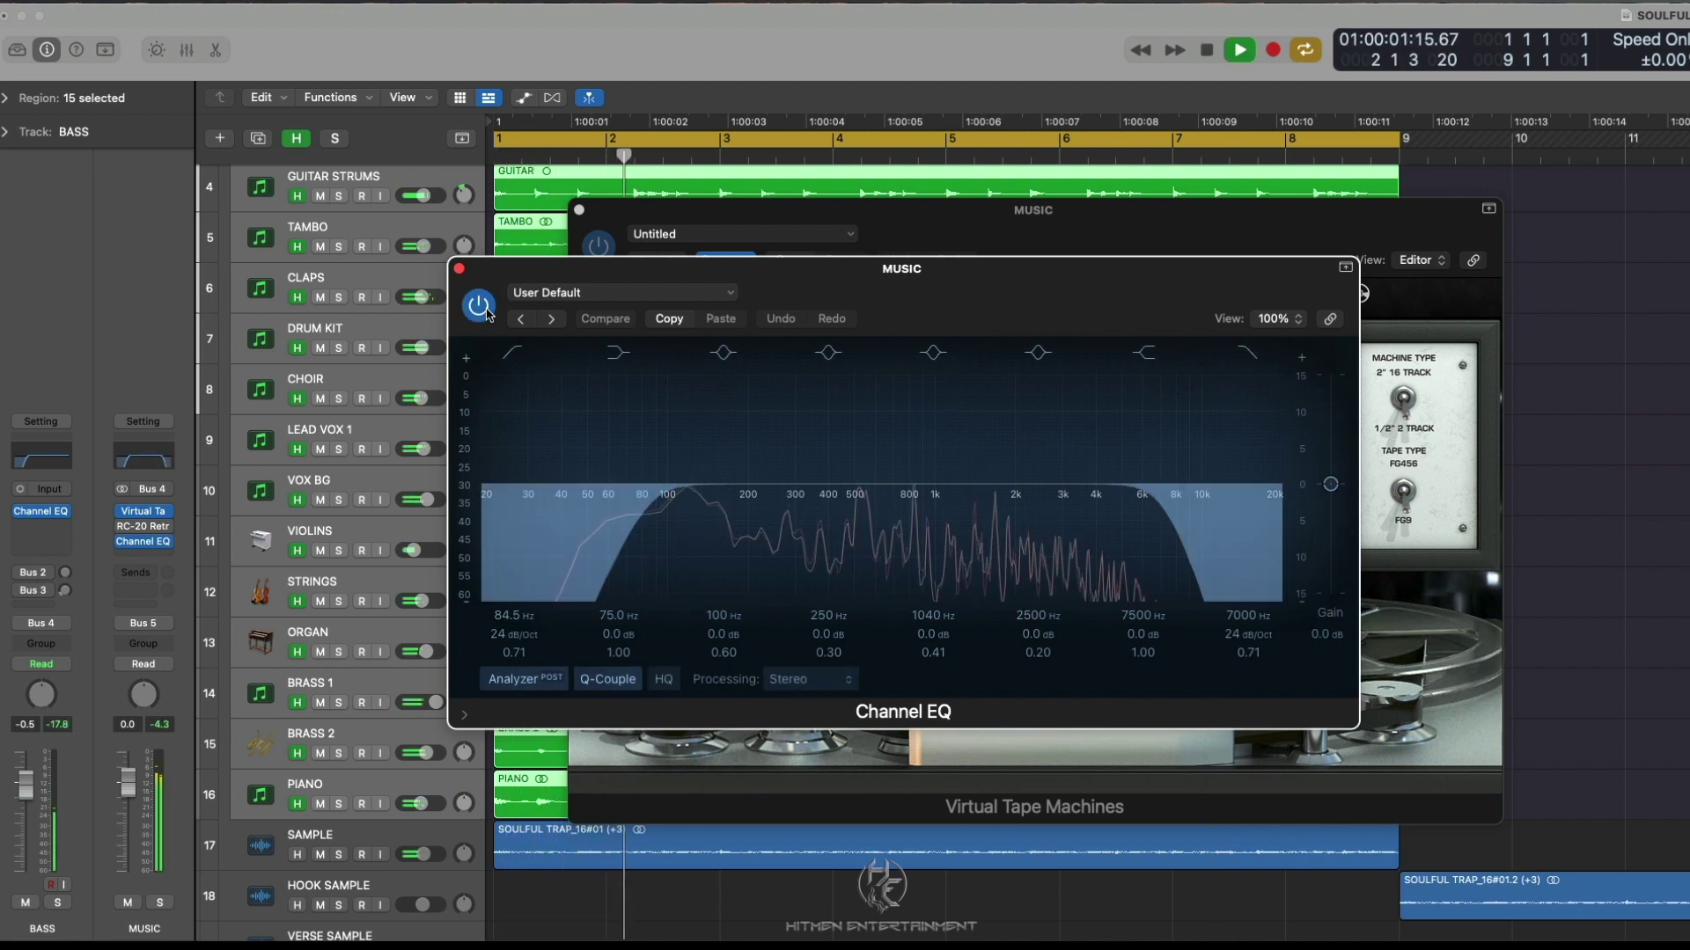
key("space")
left_click(459, 268)
left_click(580, 210)
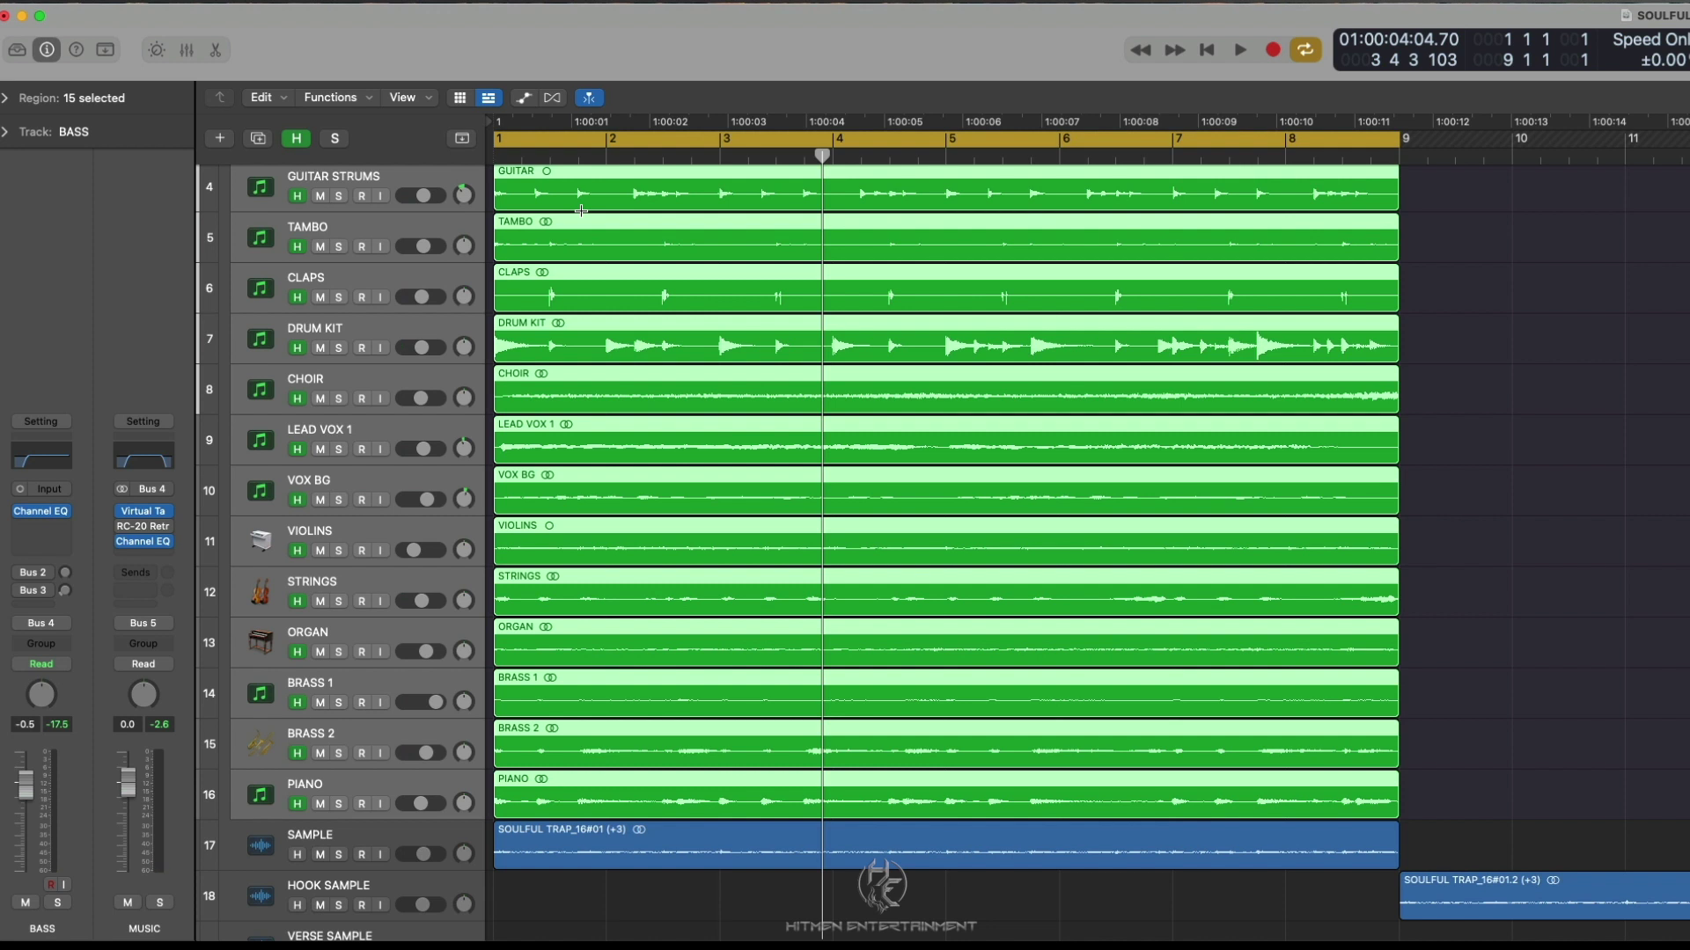
Solo the SAMPLE track and play it with its region parameters shown
scroll(684, 277, "down", 10)
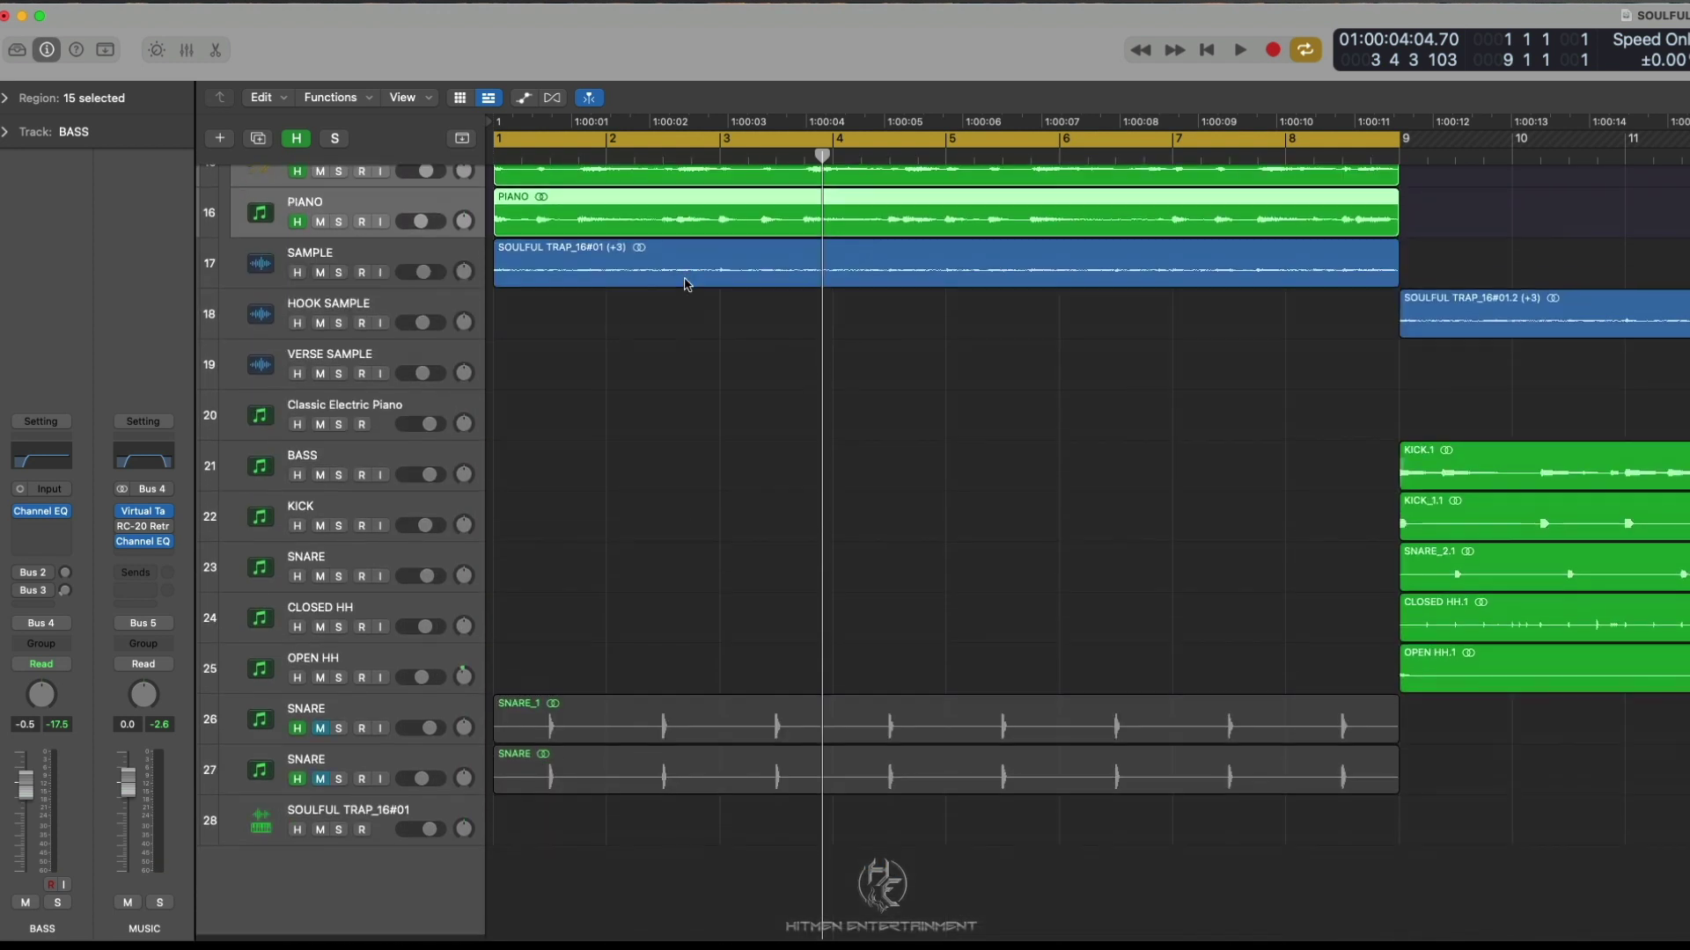
left_click(419, 269)
left_click(339, 278)
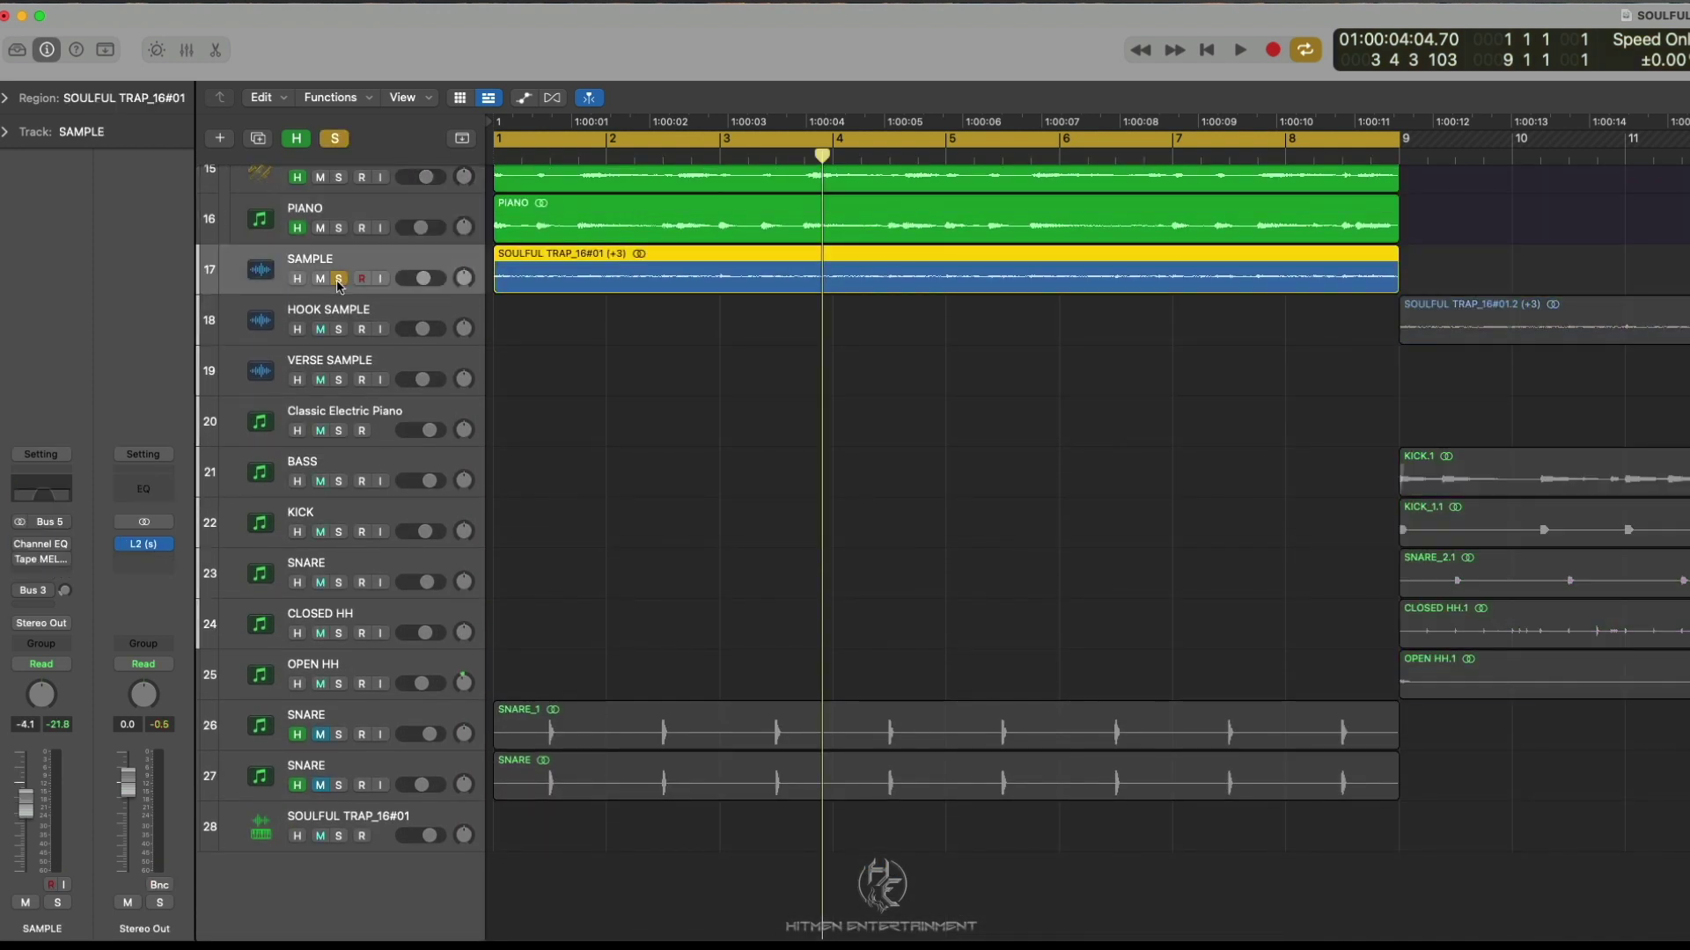
left_click(8, 98)
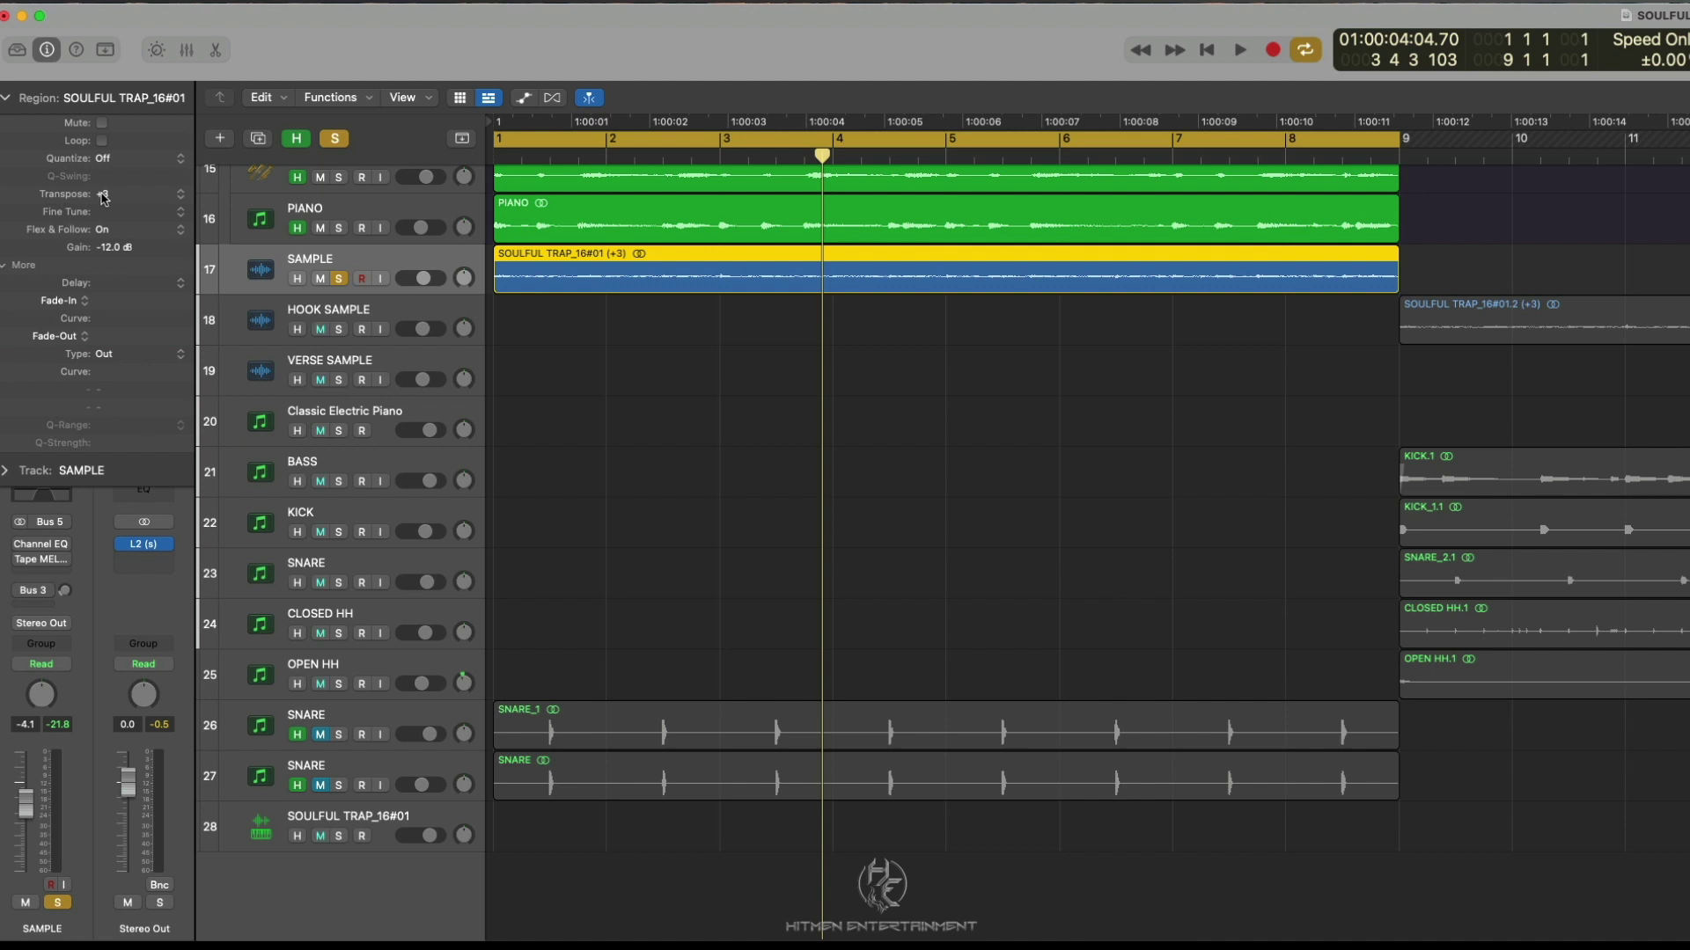
key("space")
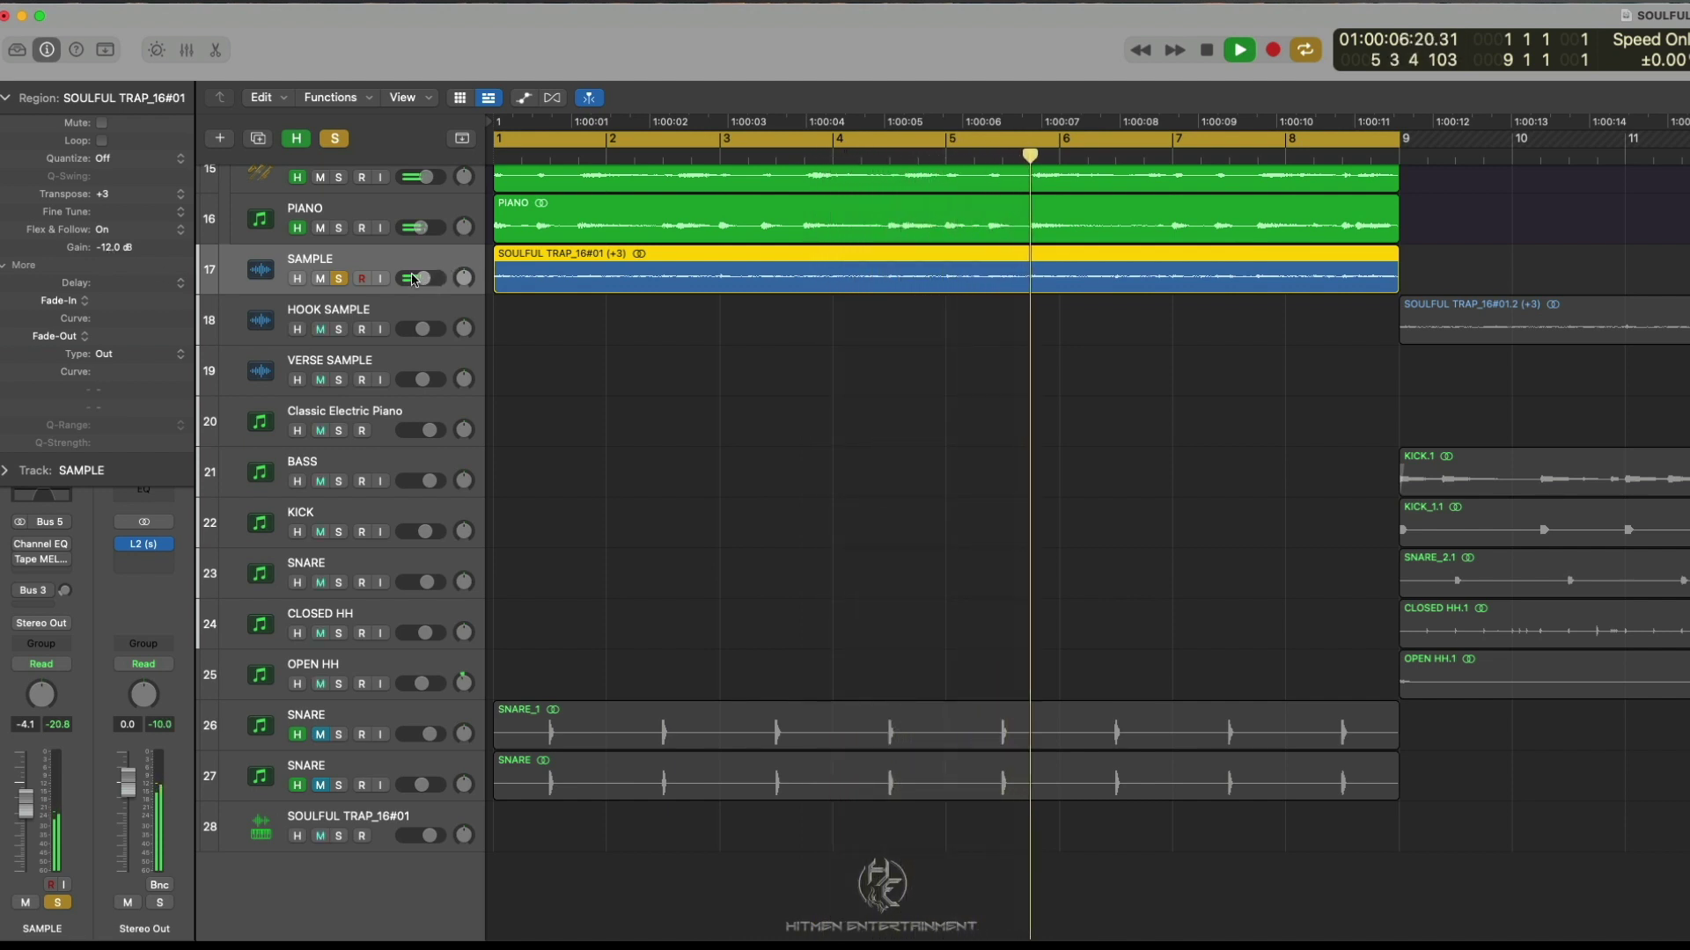
Compare the SAMPLE region's loudness during playback by setting its gain to 0 dB and back to -12 dB
double_click(116, 247)
type("0")
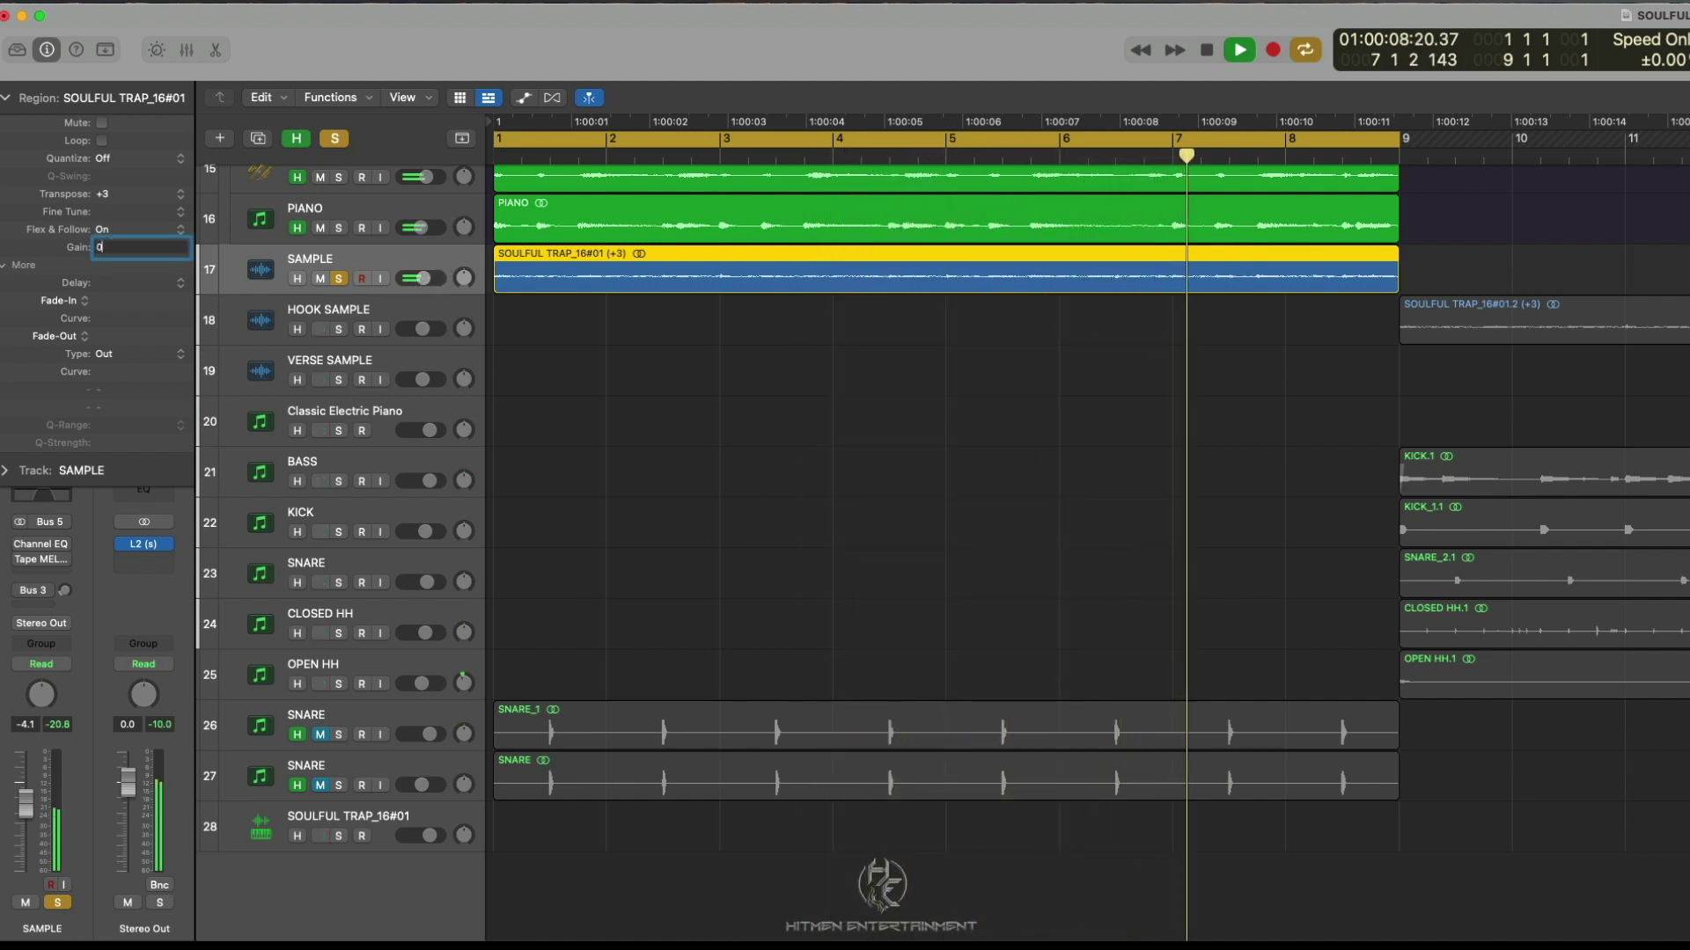
key("Return")
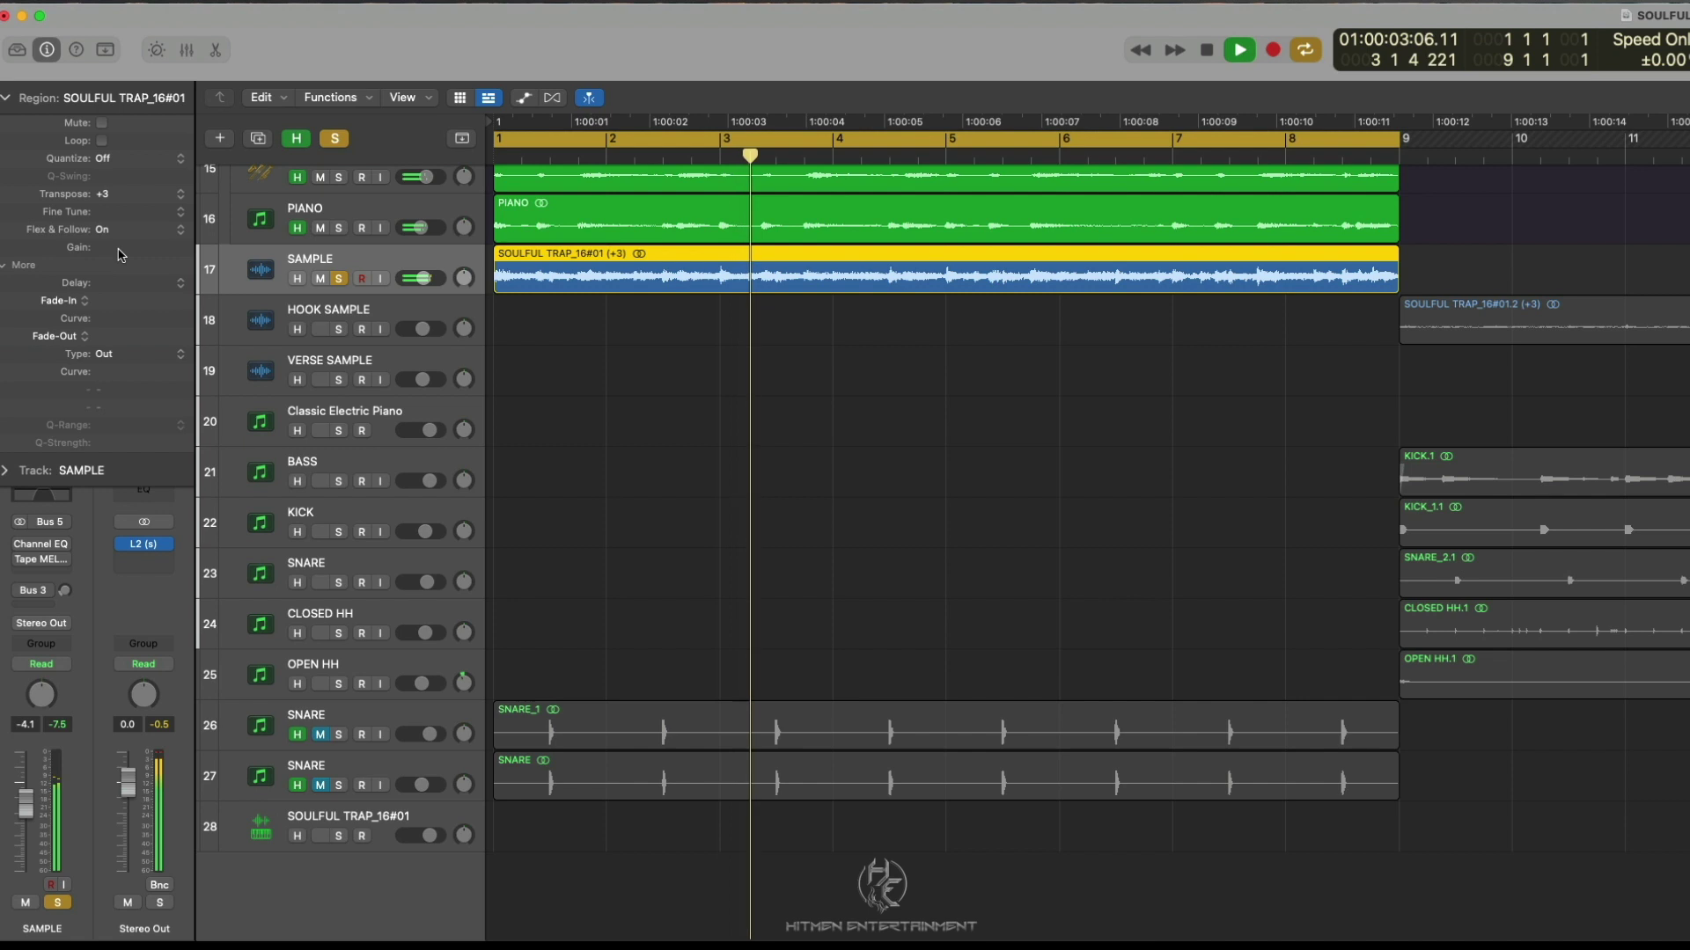
double_click(120, 249)
type("-12")
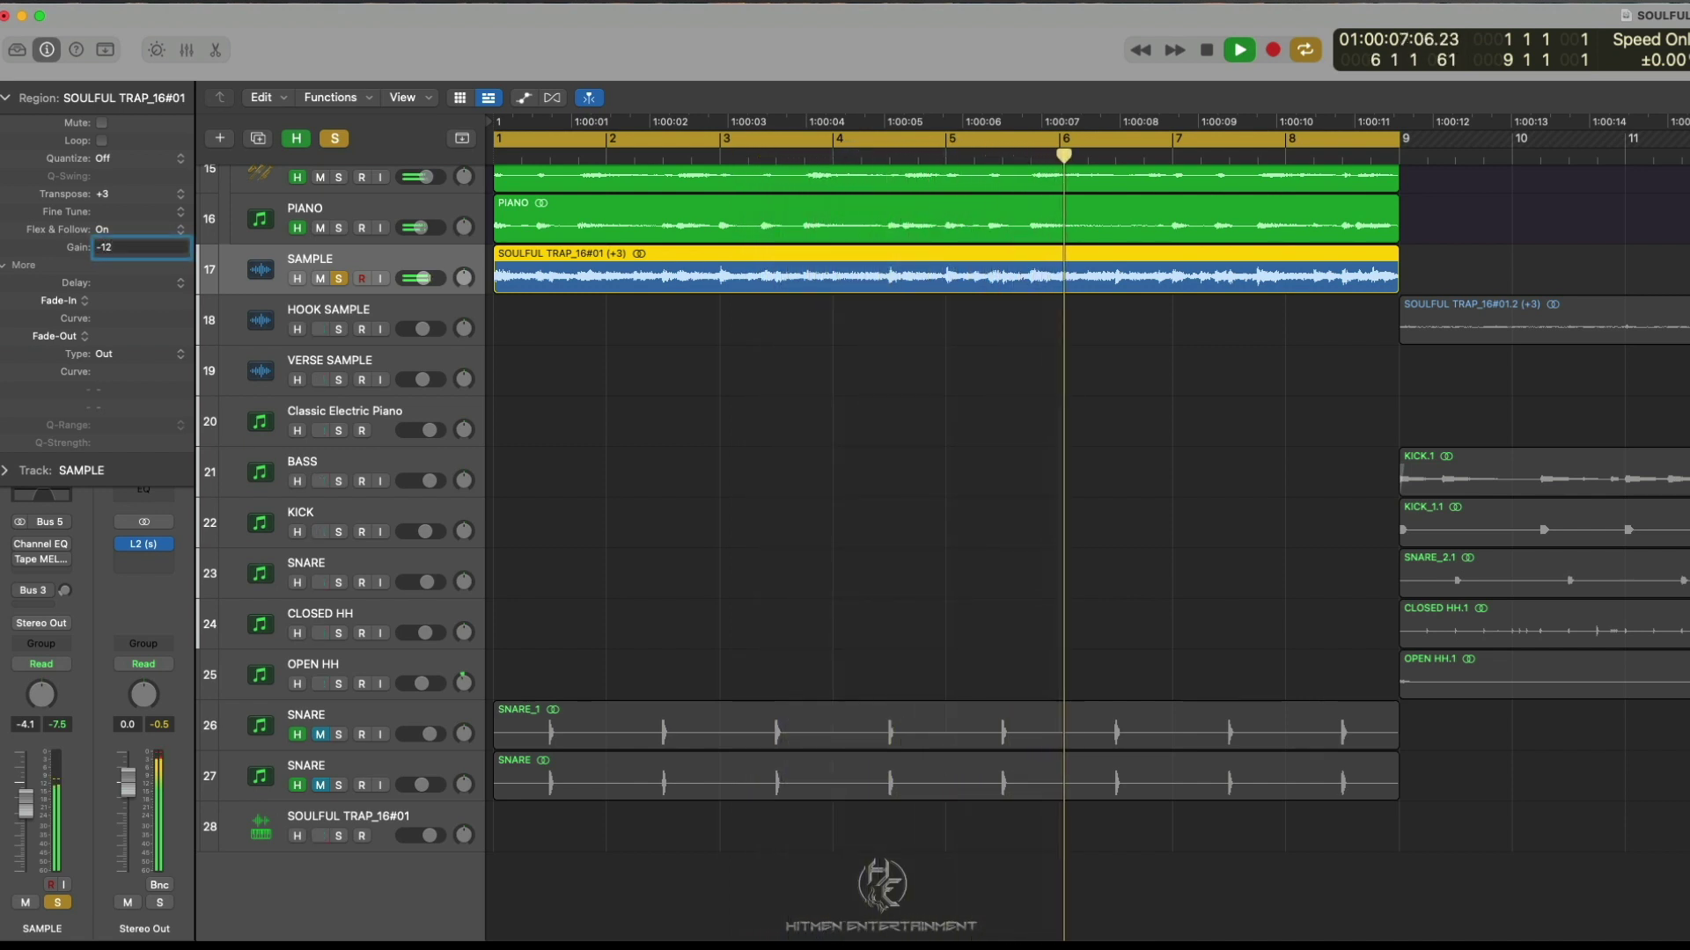
key("Return")
key("space")
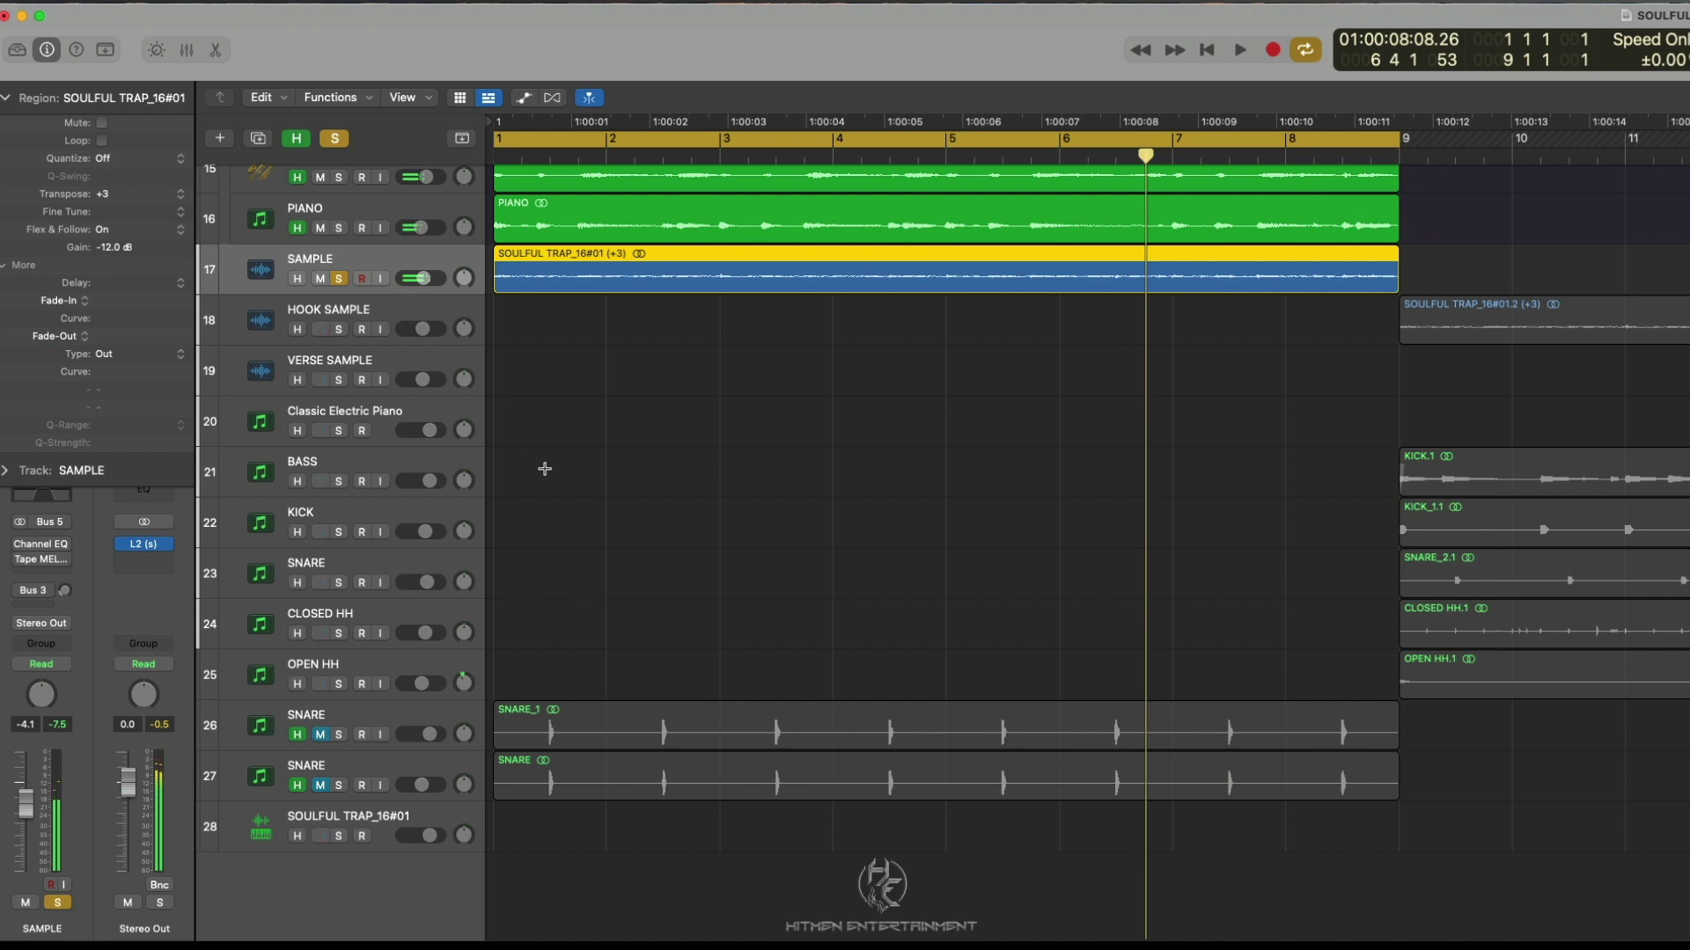
Unsolo the SAMPLE track, switch off cycle mode, and play the arrangement from just before bar 9
scroll(810, 482, "up", 4)
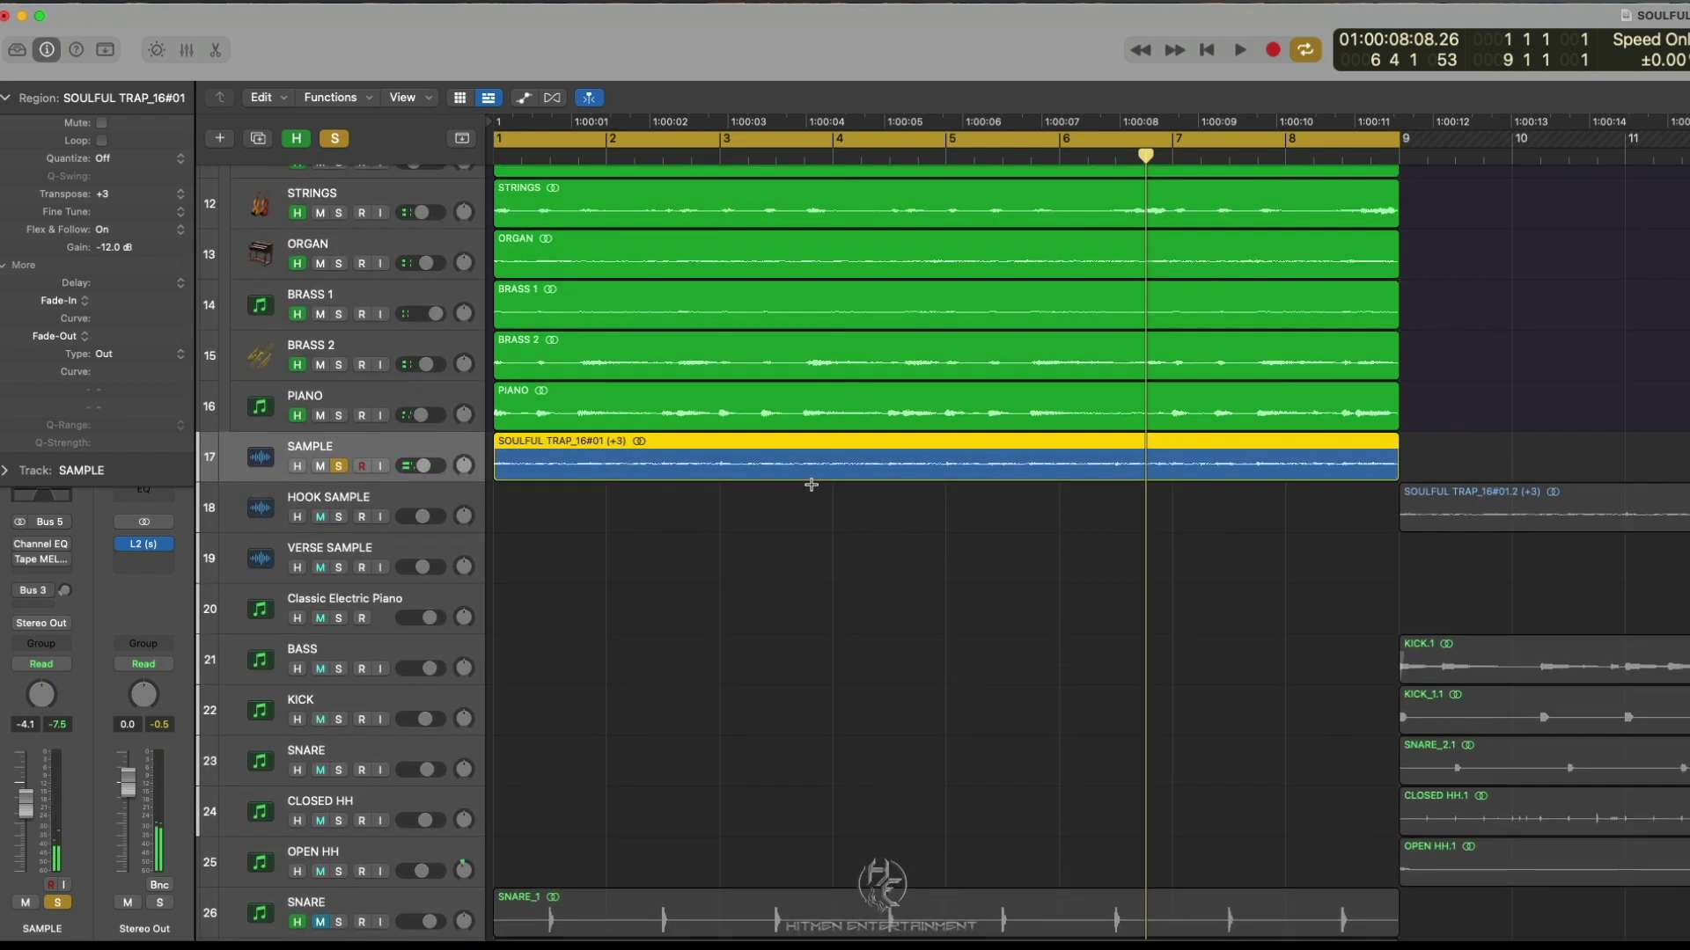
key("super+Left")
key("super+Left")
key("super+Up")
key("super+Up")
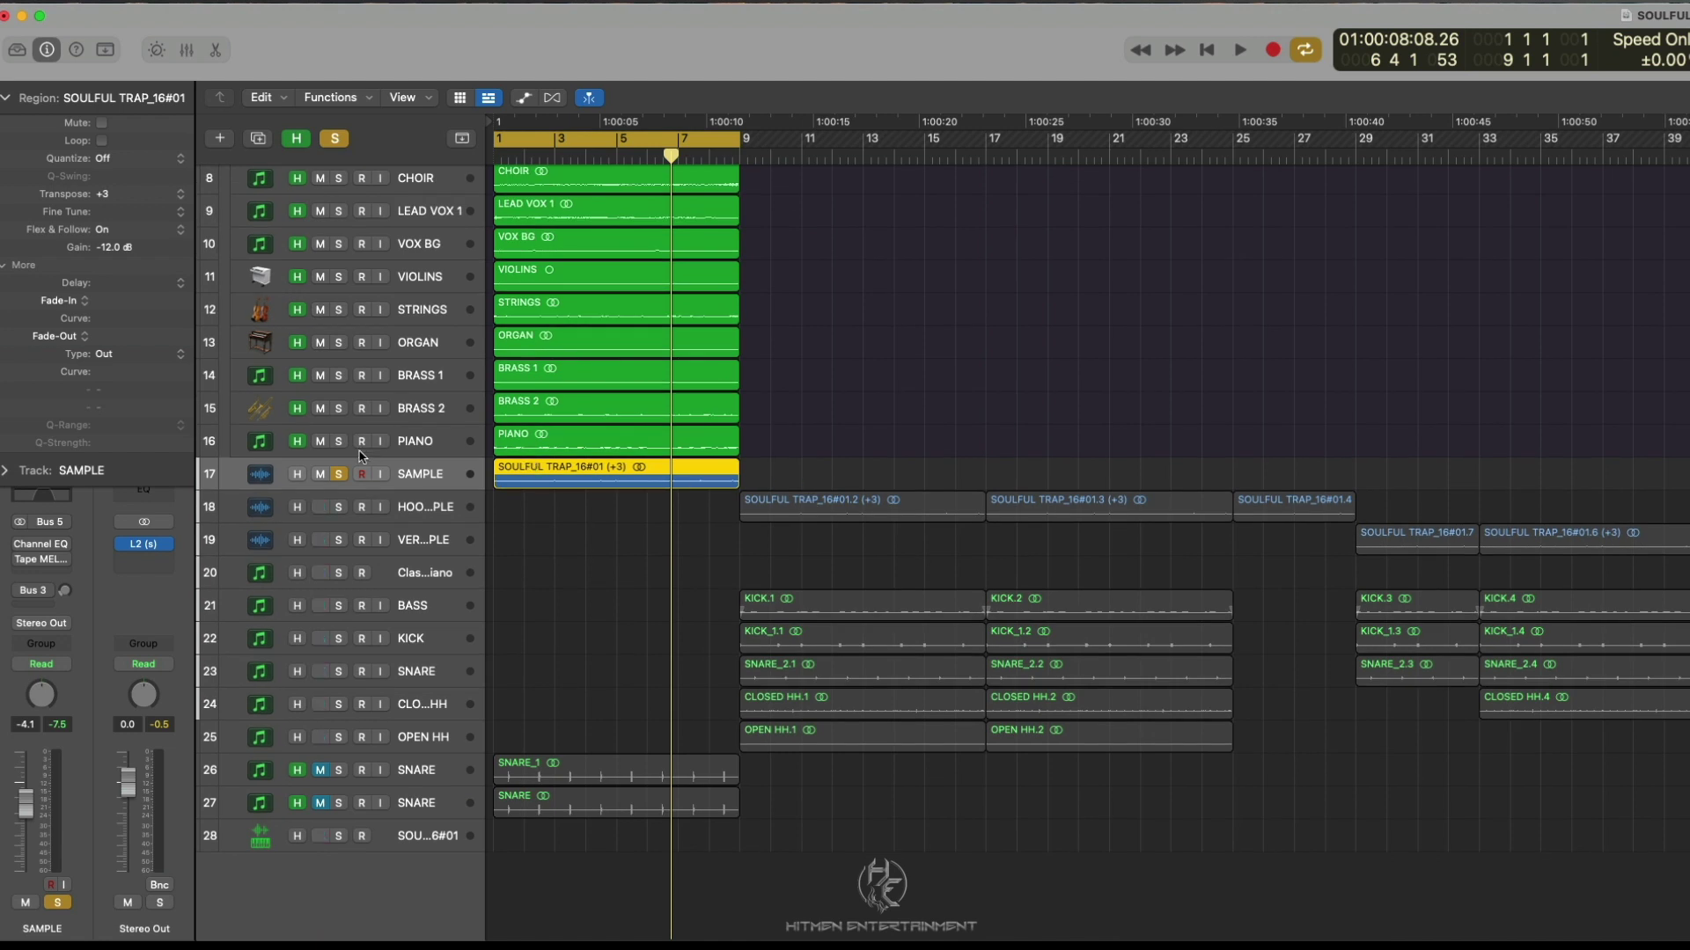
left_click(340, 475)
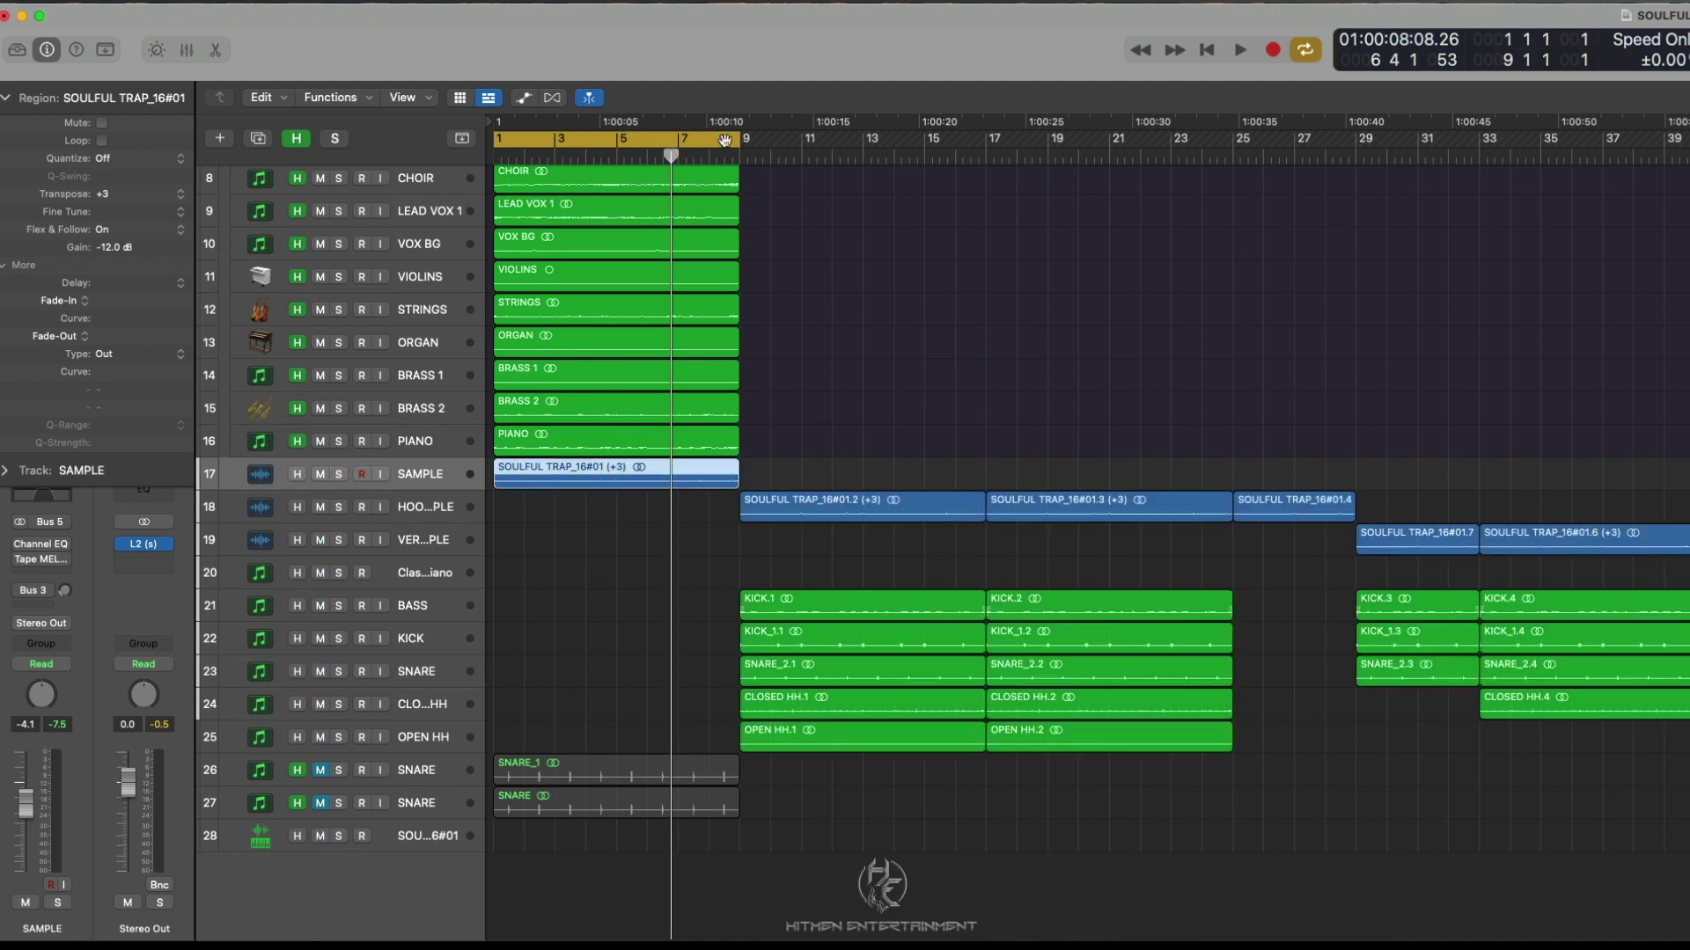
left_click(724, 141)
left_click(735, 158)
key("space")
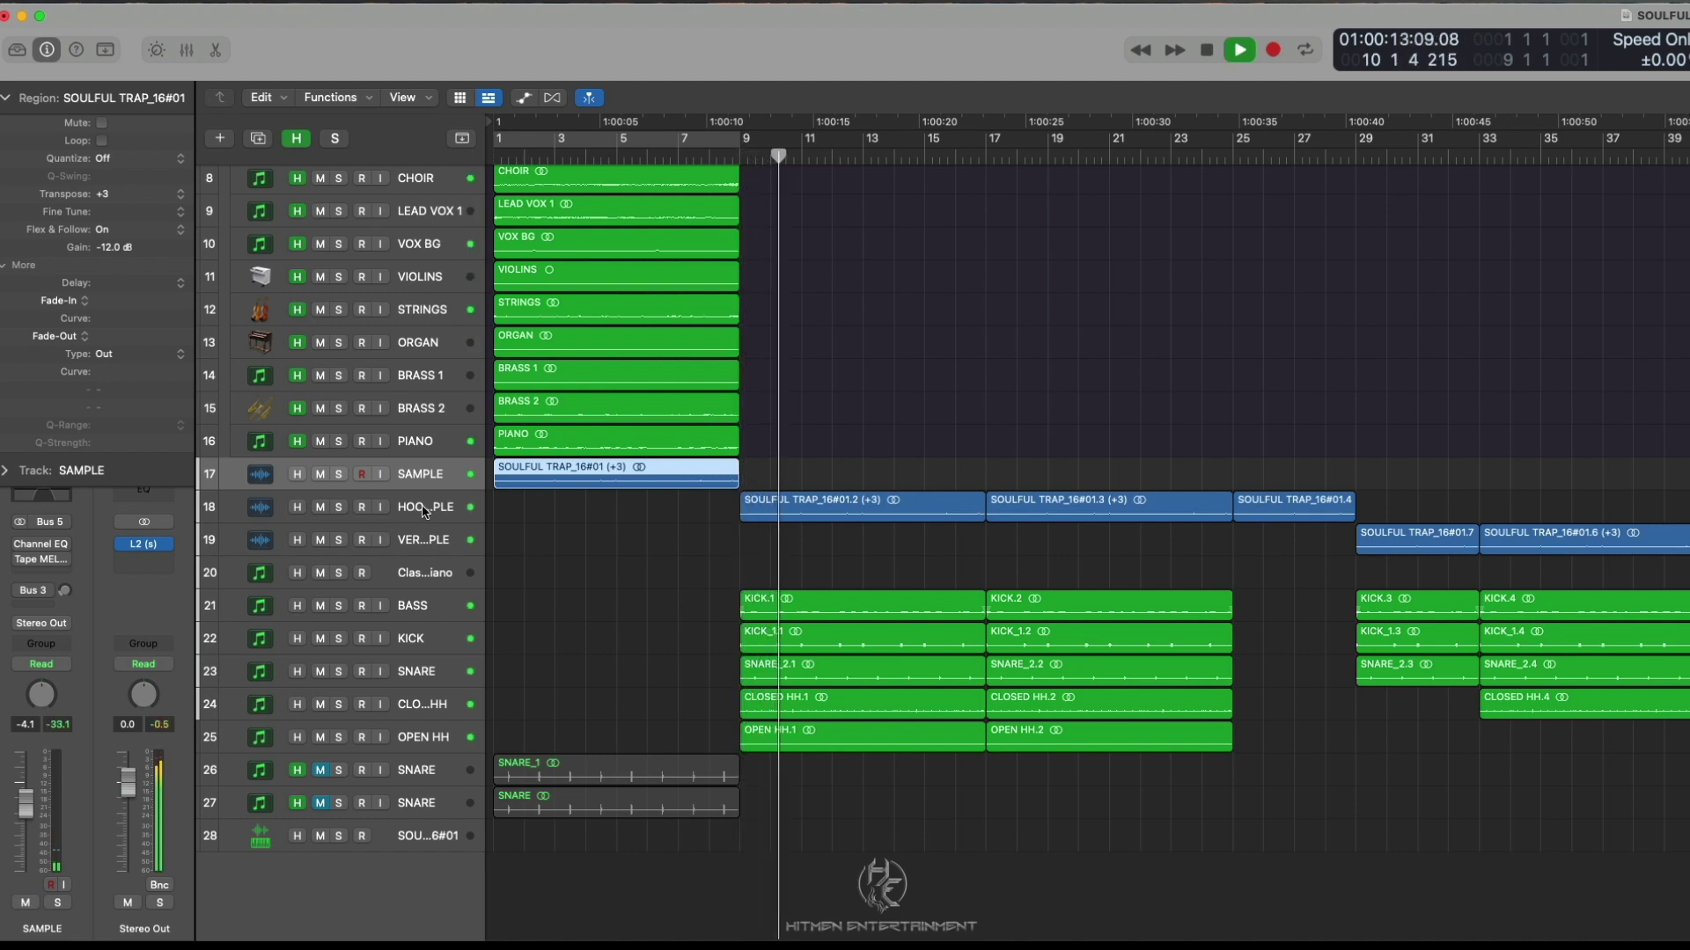
Select the HOOK SAMPLE track, stop playback, and examine the filter settings in its Channel EQ
left_click(379, 513)
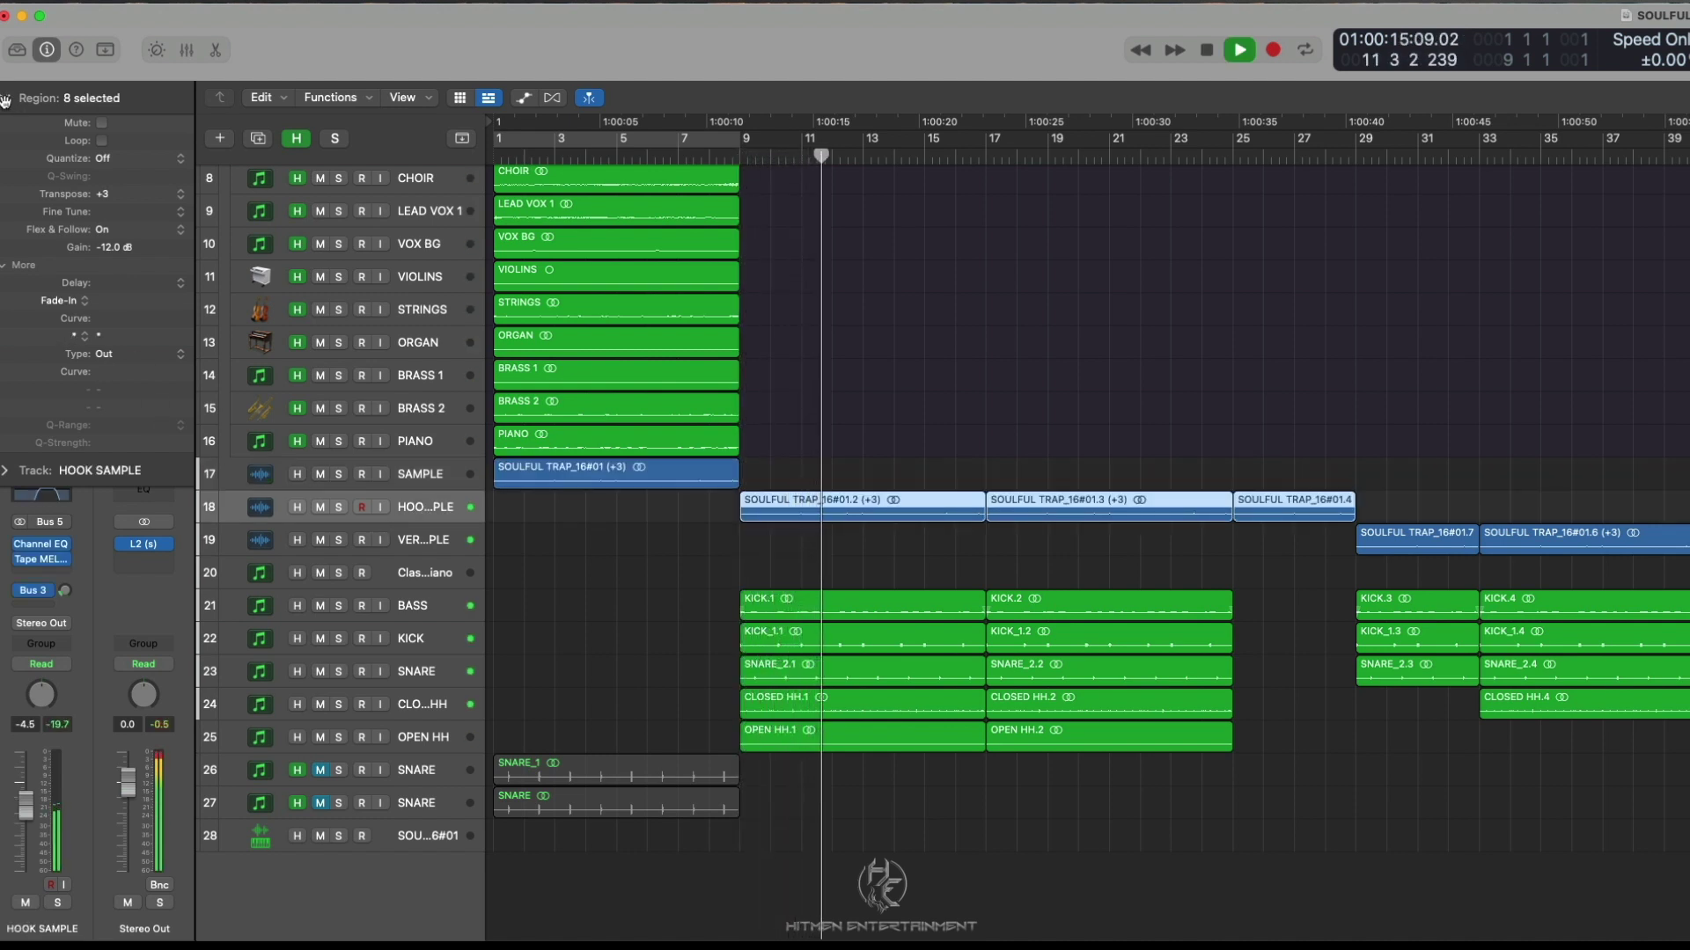
left_click(7, 99)
key("space")
left_click(42, 545)
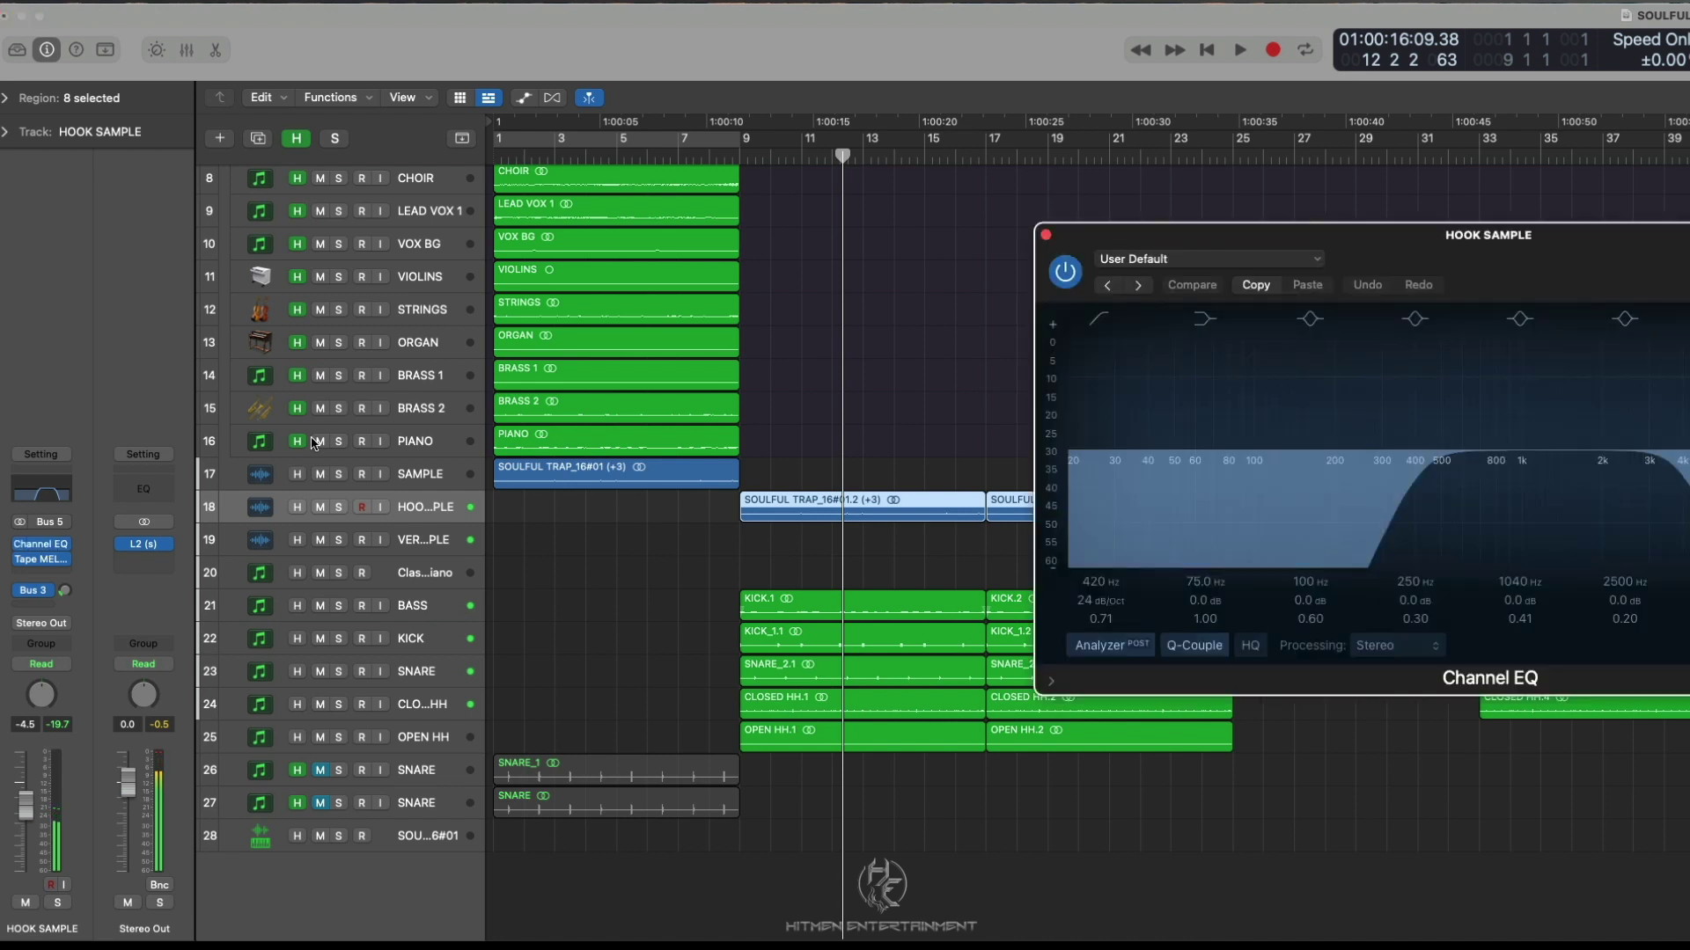
left_click_drag(1426, 247, 816, 212)
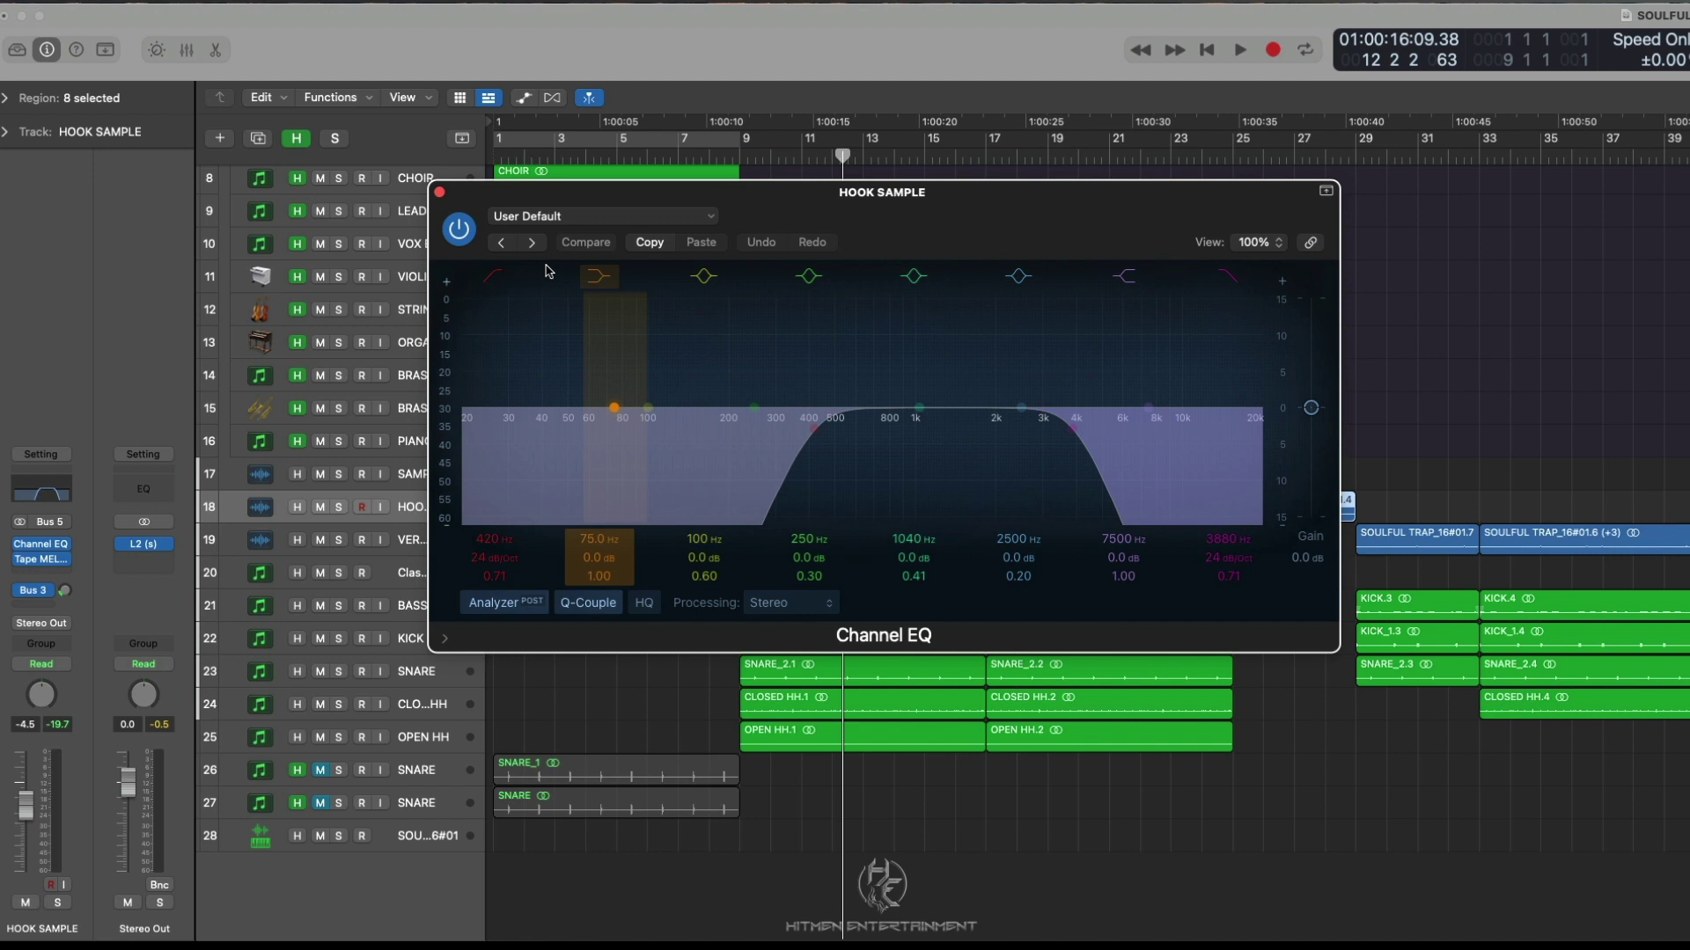
left_click(440, 191)
Review the Tape MELLO-FI settings on the HOOK SAMPLE track and bypass the plug-in during playback
key("space")
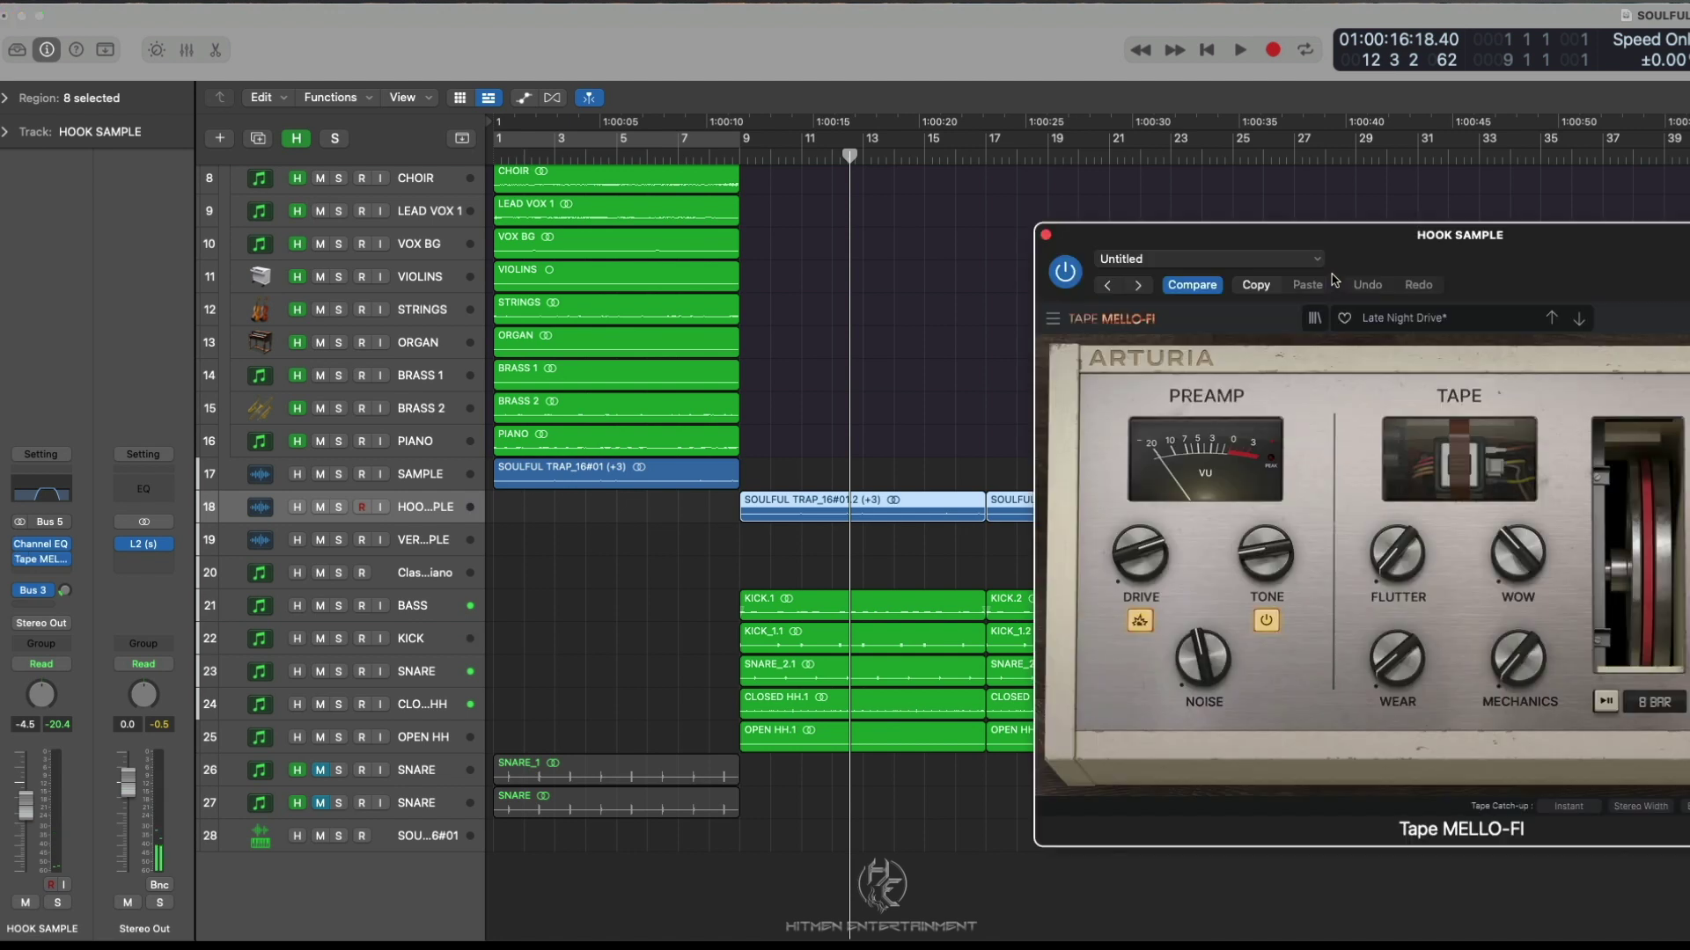
left_click_drag(1386, 252, 950, 204)
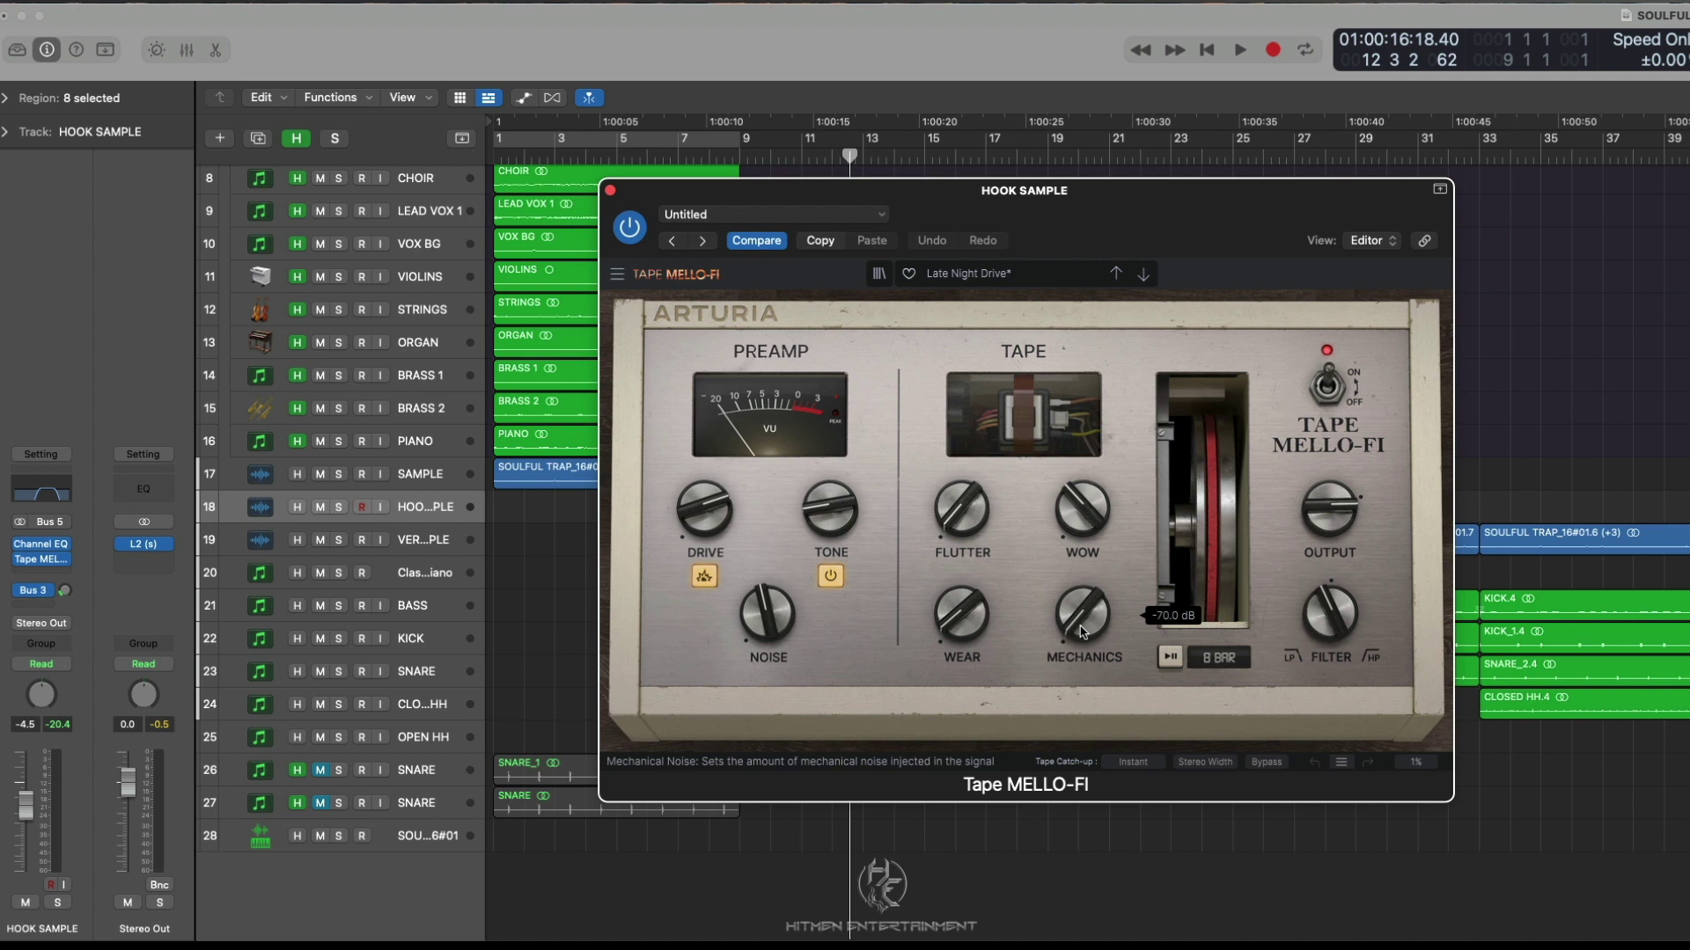
key("space")
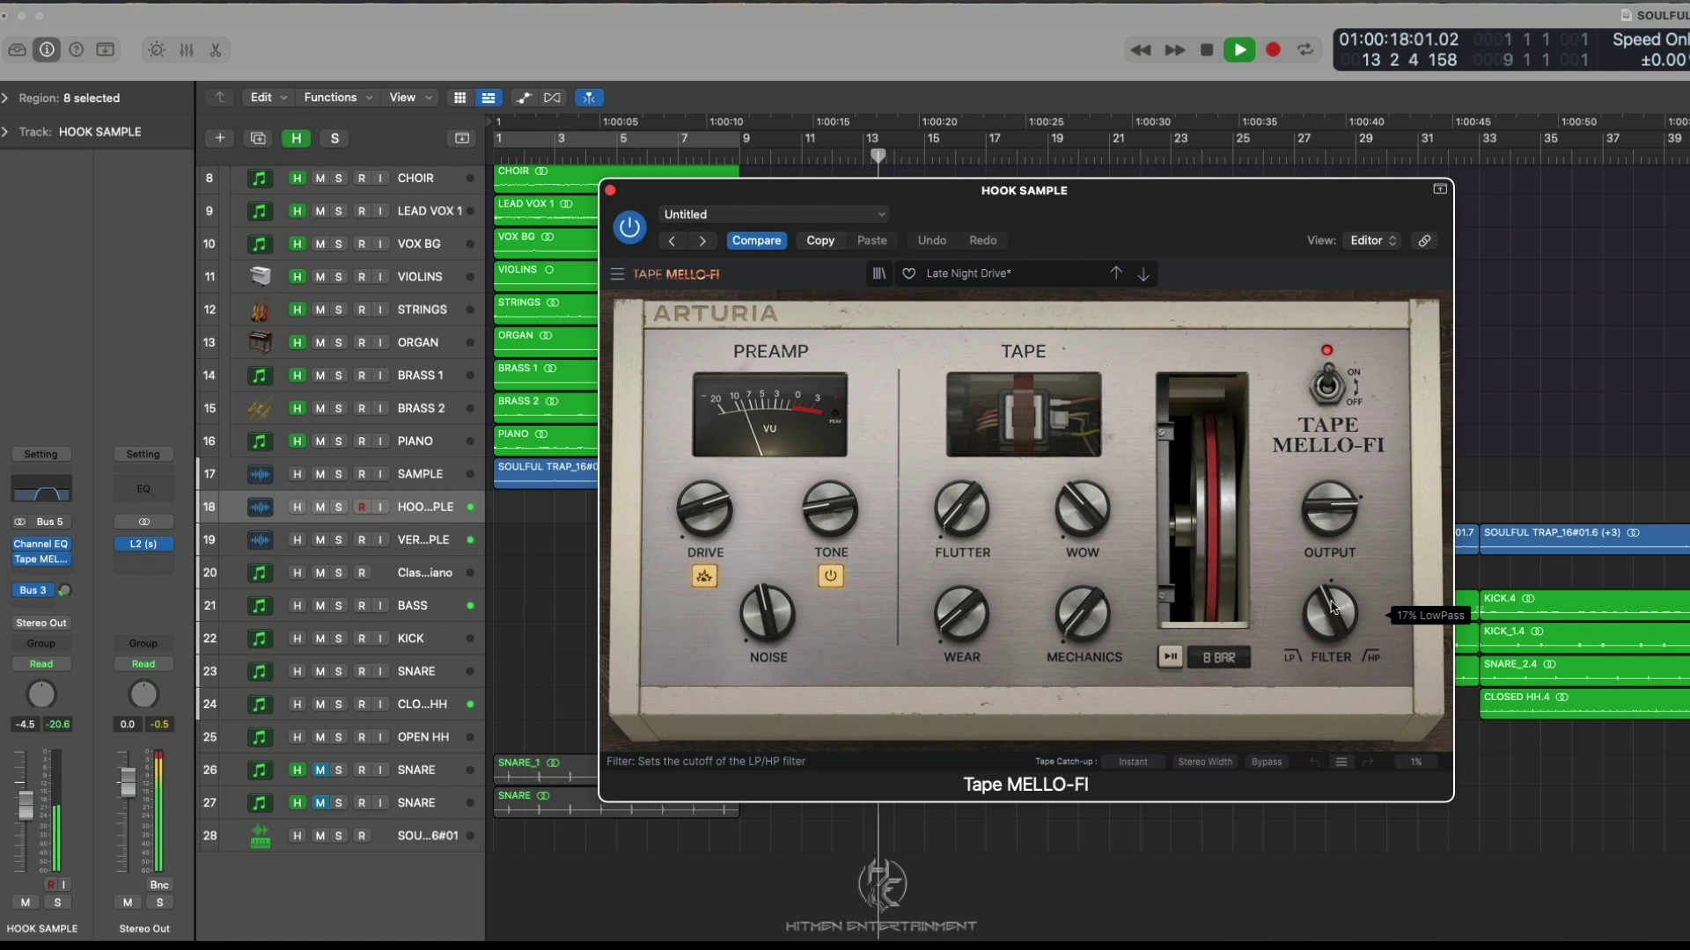
left_click(632, 231)
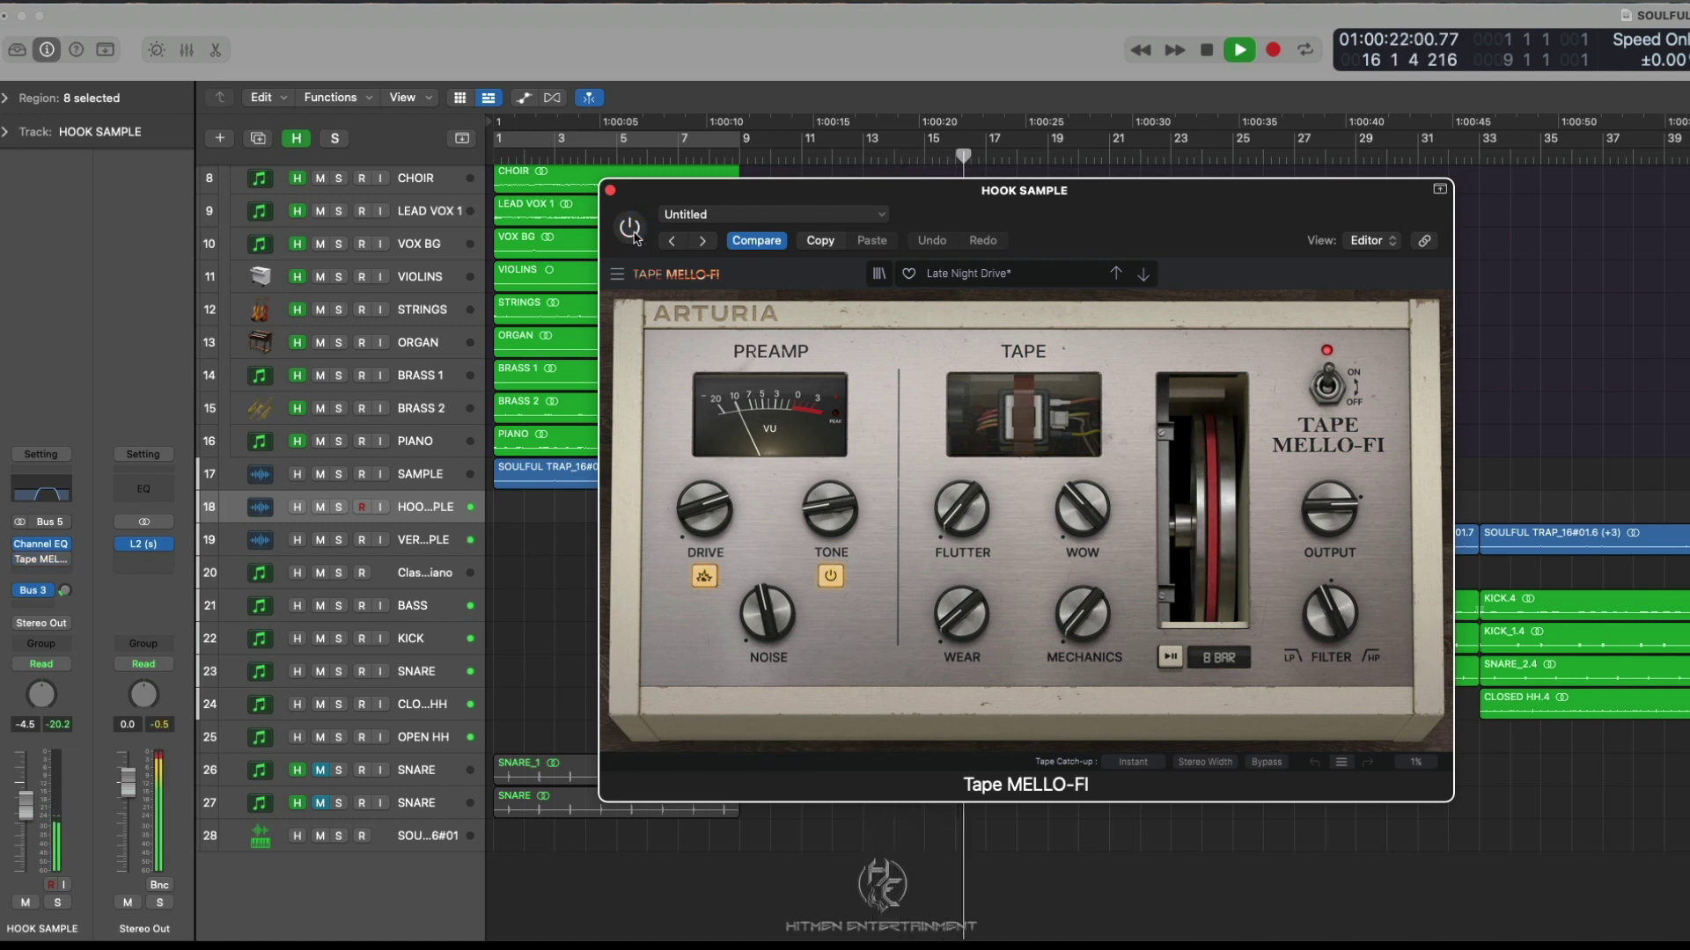
Compare the HOOK SAMPLE track with its Channel EQ bypassed and enabled while the arrangement plays
left_click(42, 543)
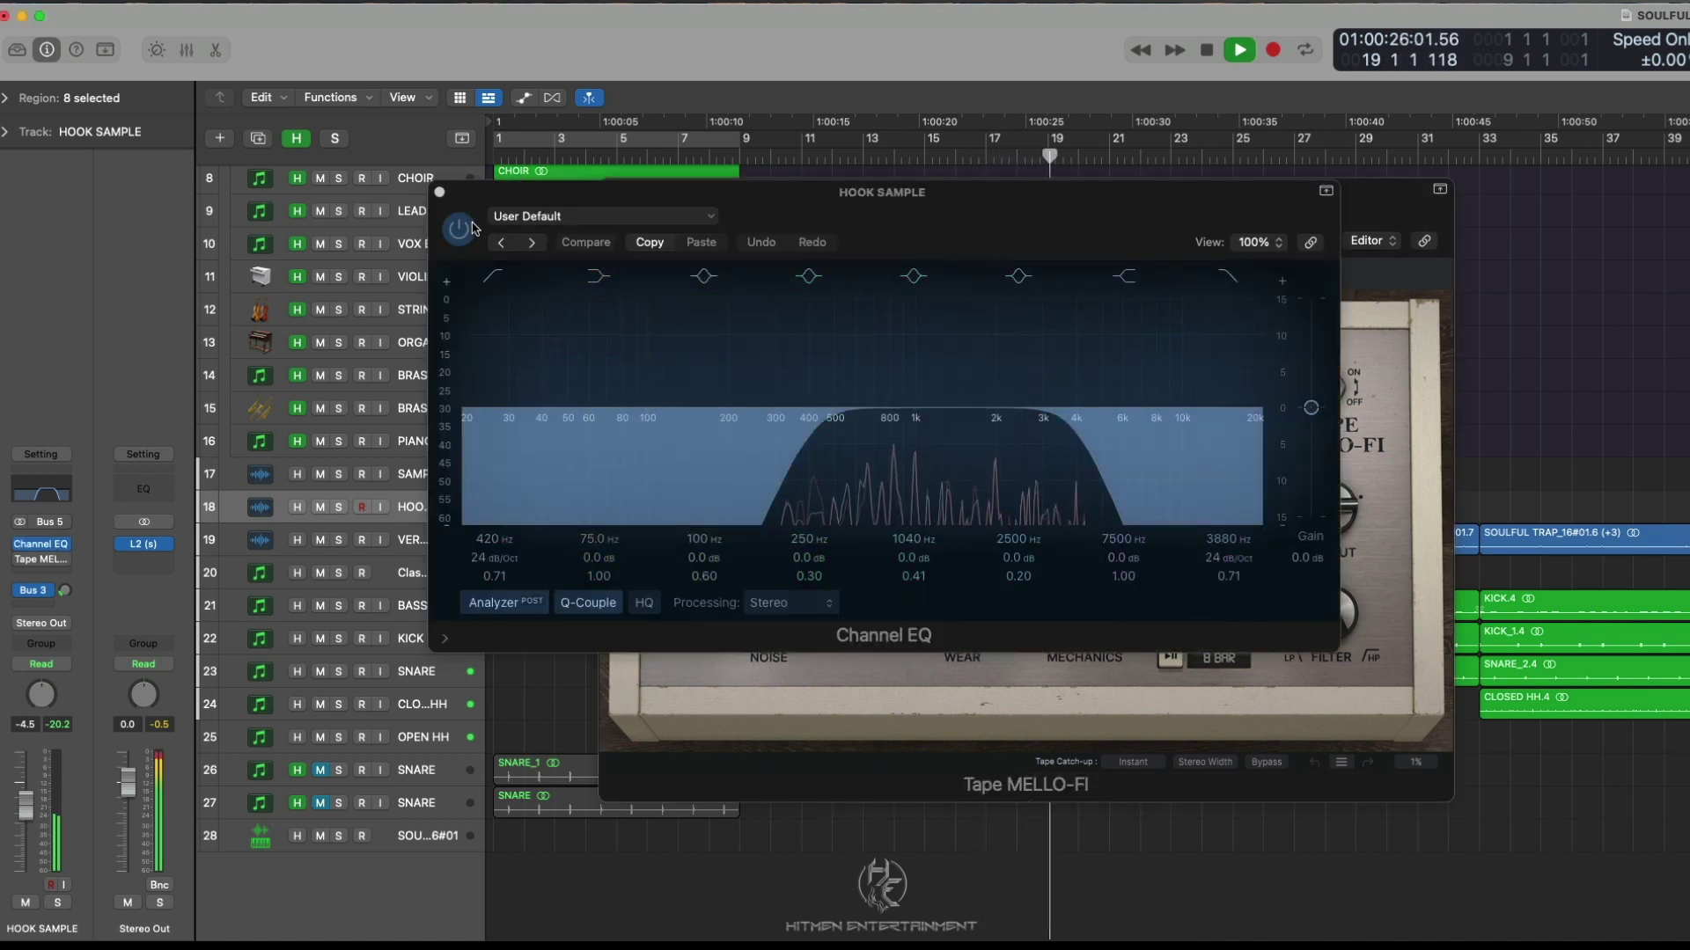
left_click(471, 229)
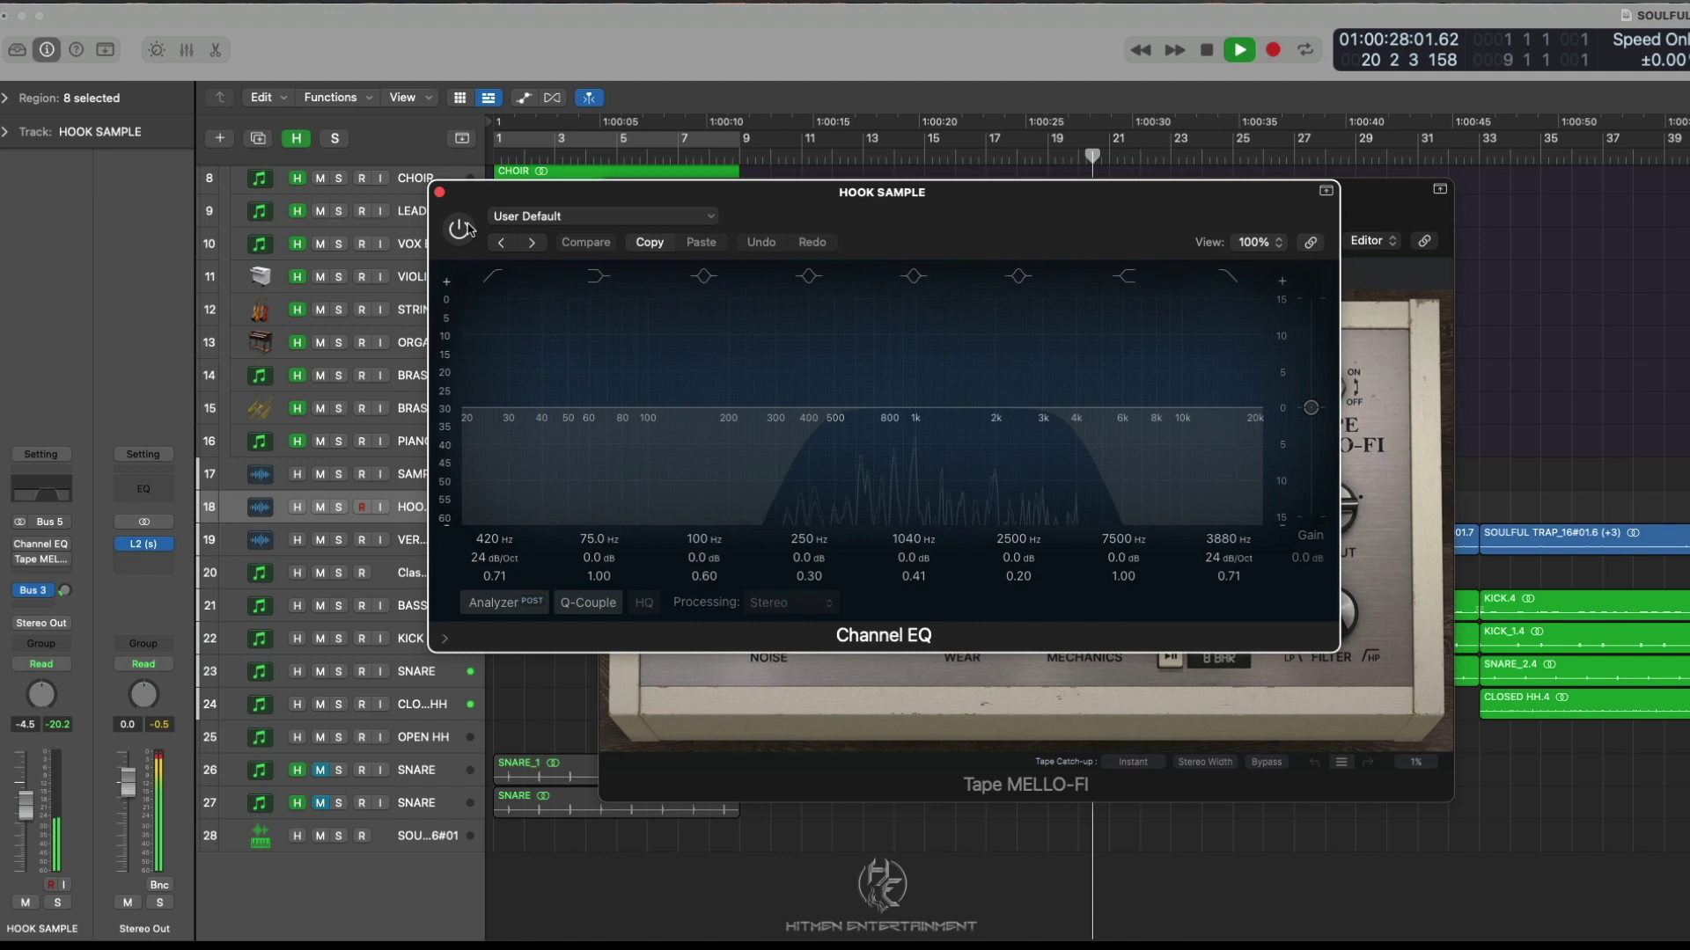
left_click(460, 229)
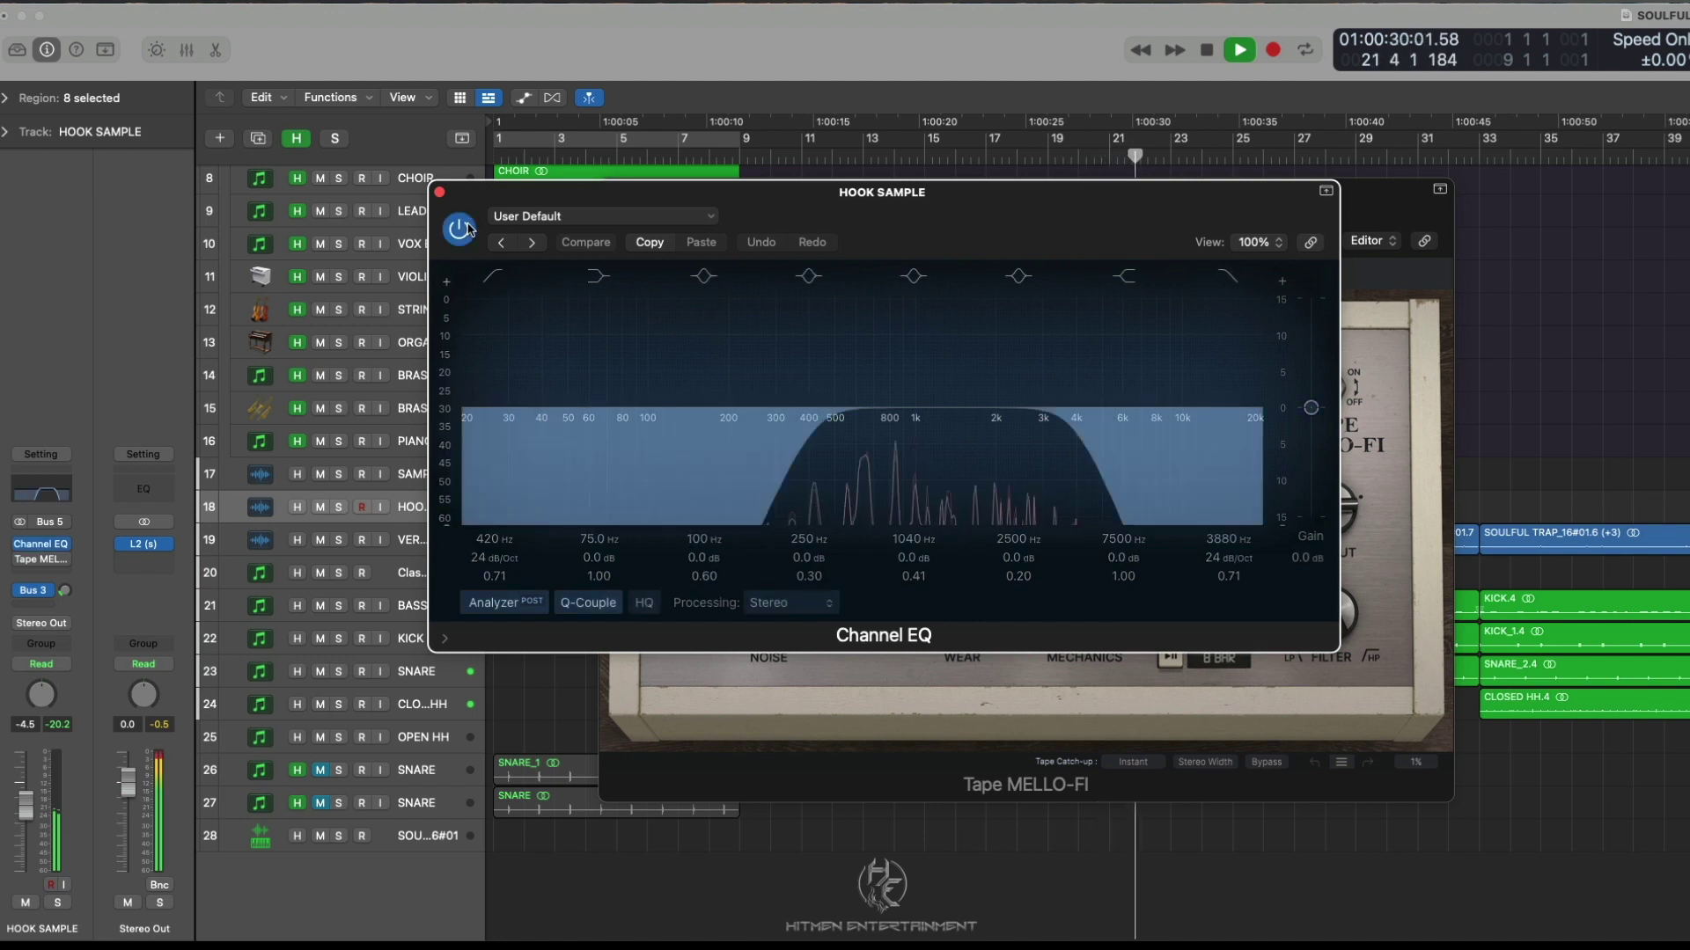
Re-enable the Tape MELLO-FI plug-in on the HOOK SAMPLE track, close both plug-in windows, and stop playback
left_click(439, 192)
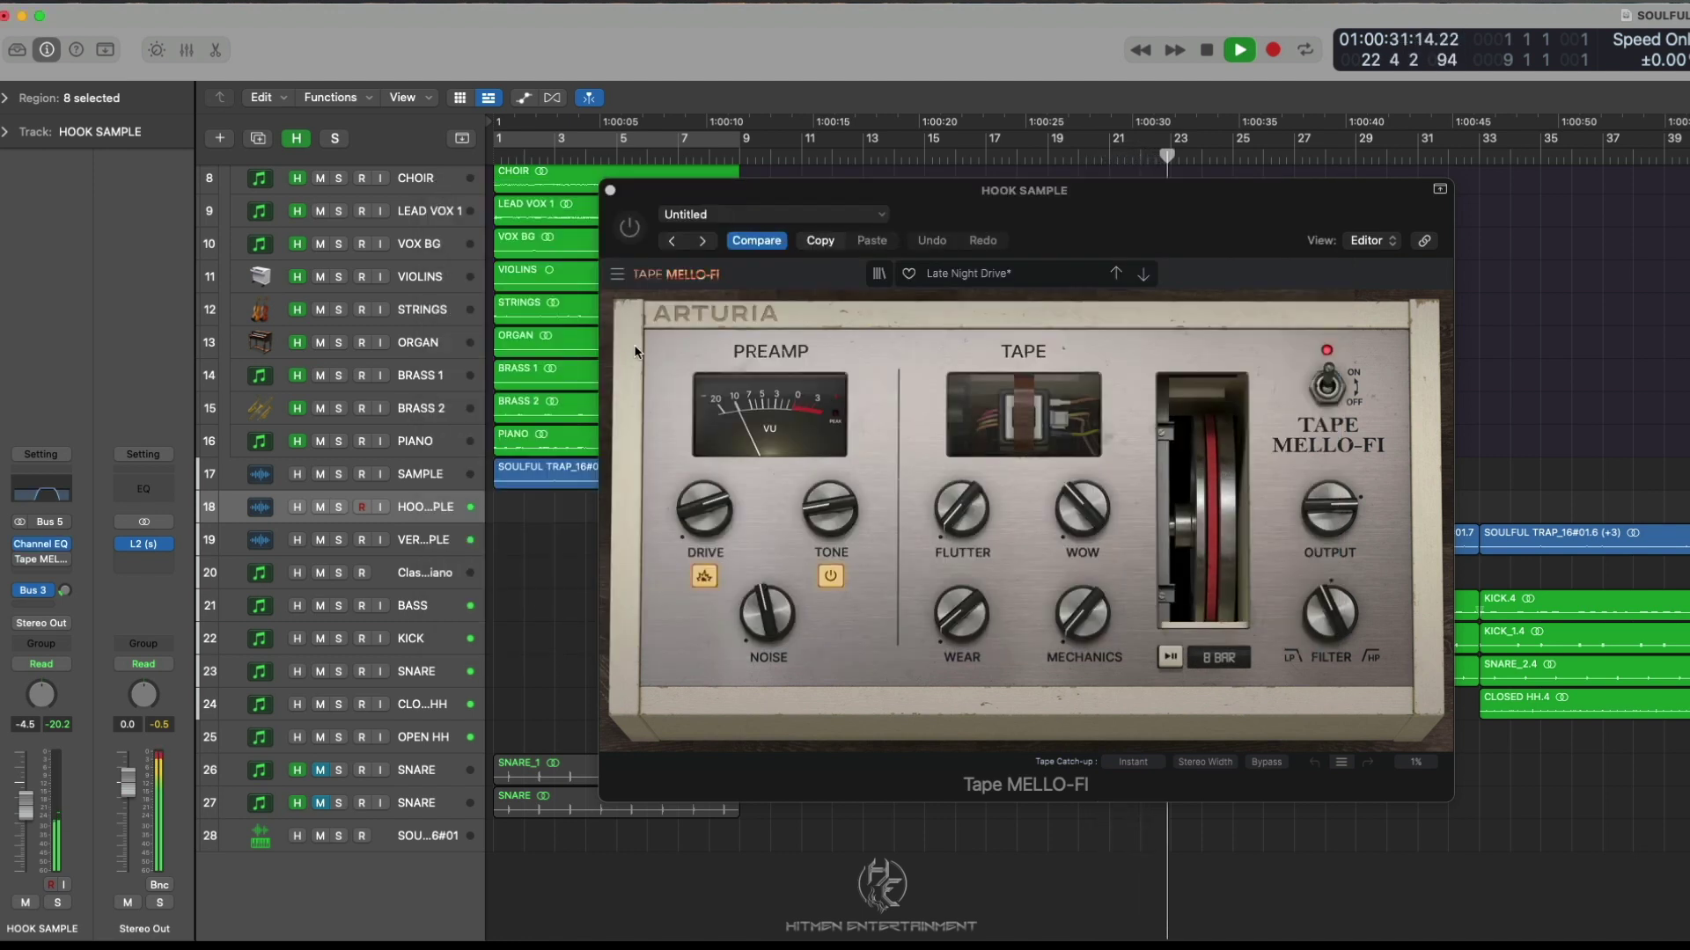
left_click(630, 229)
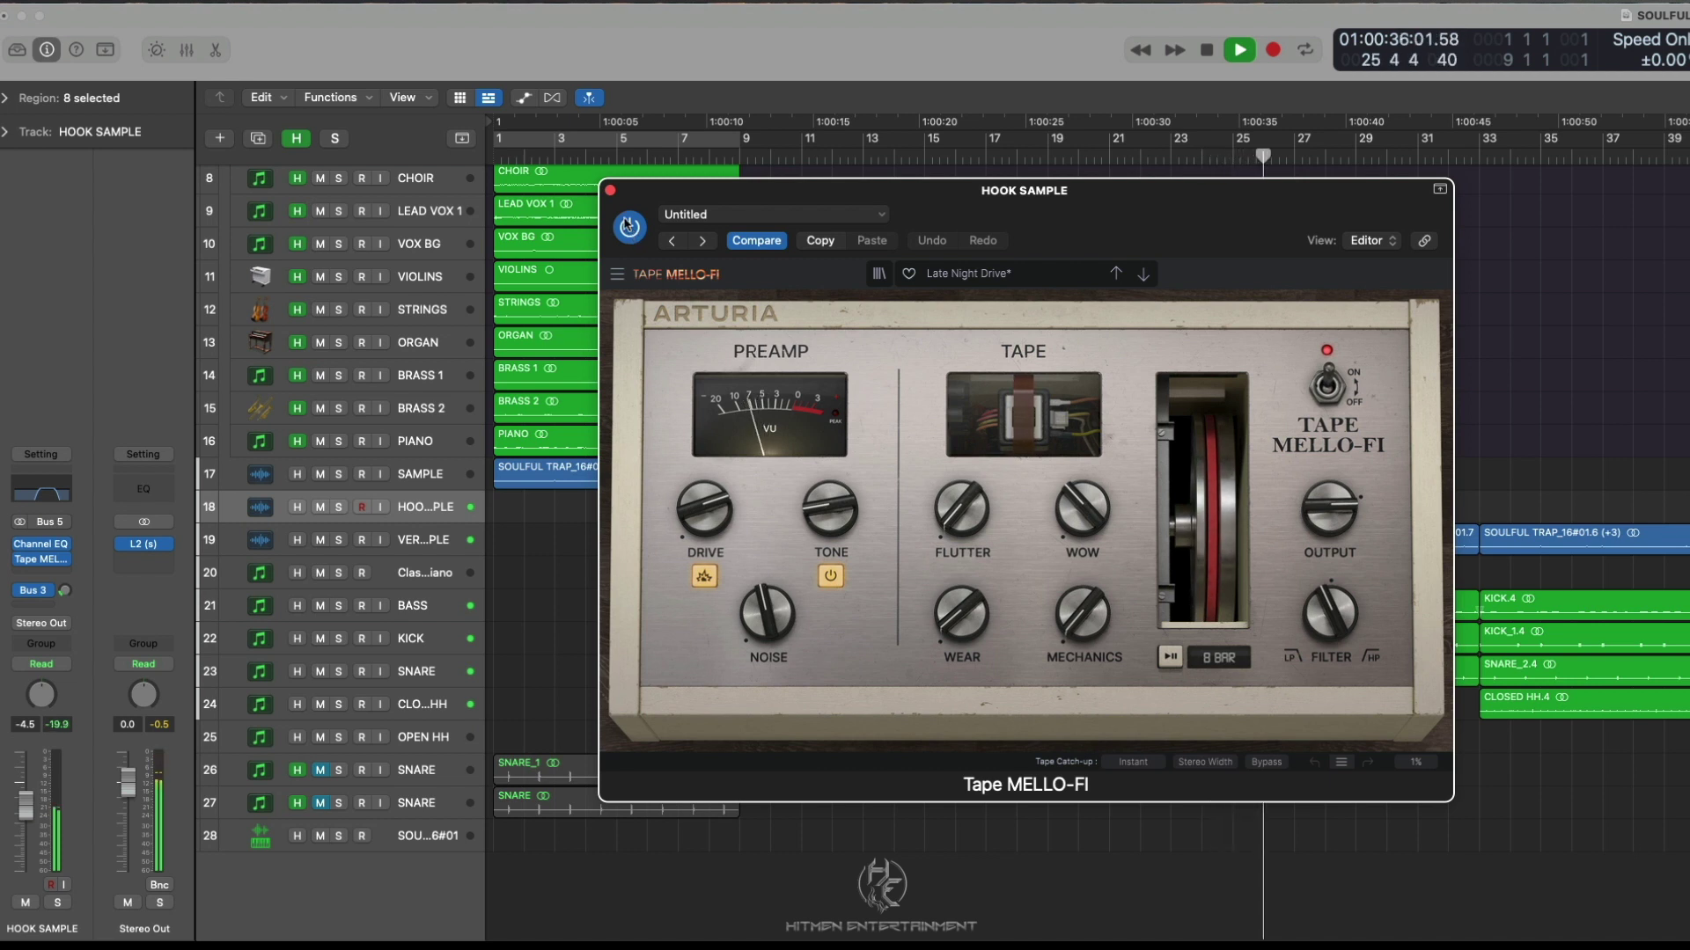
left_click(610, 191)
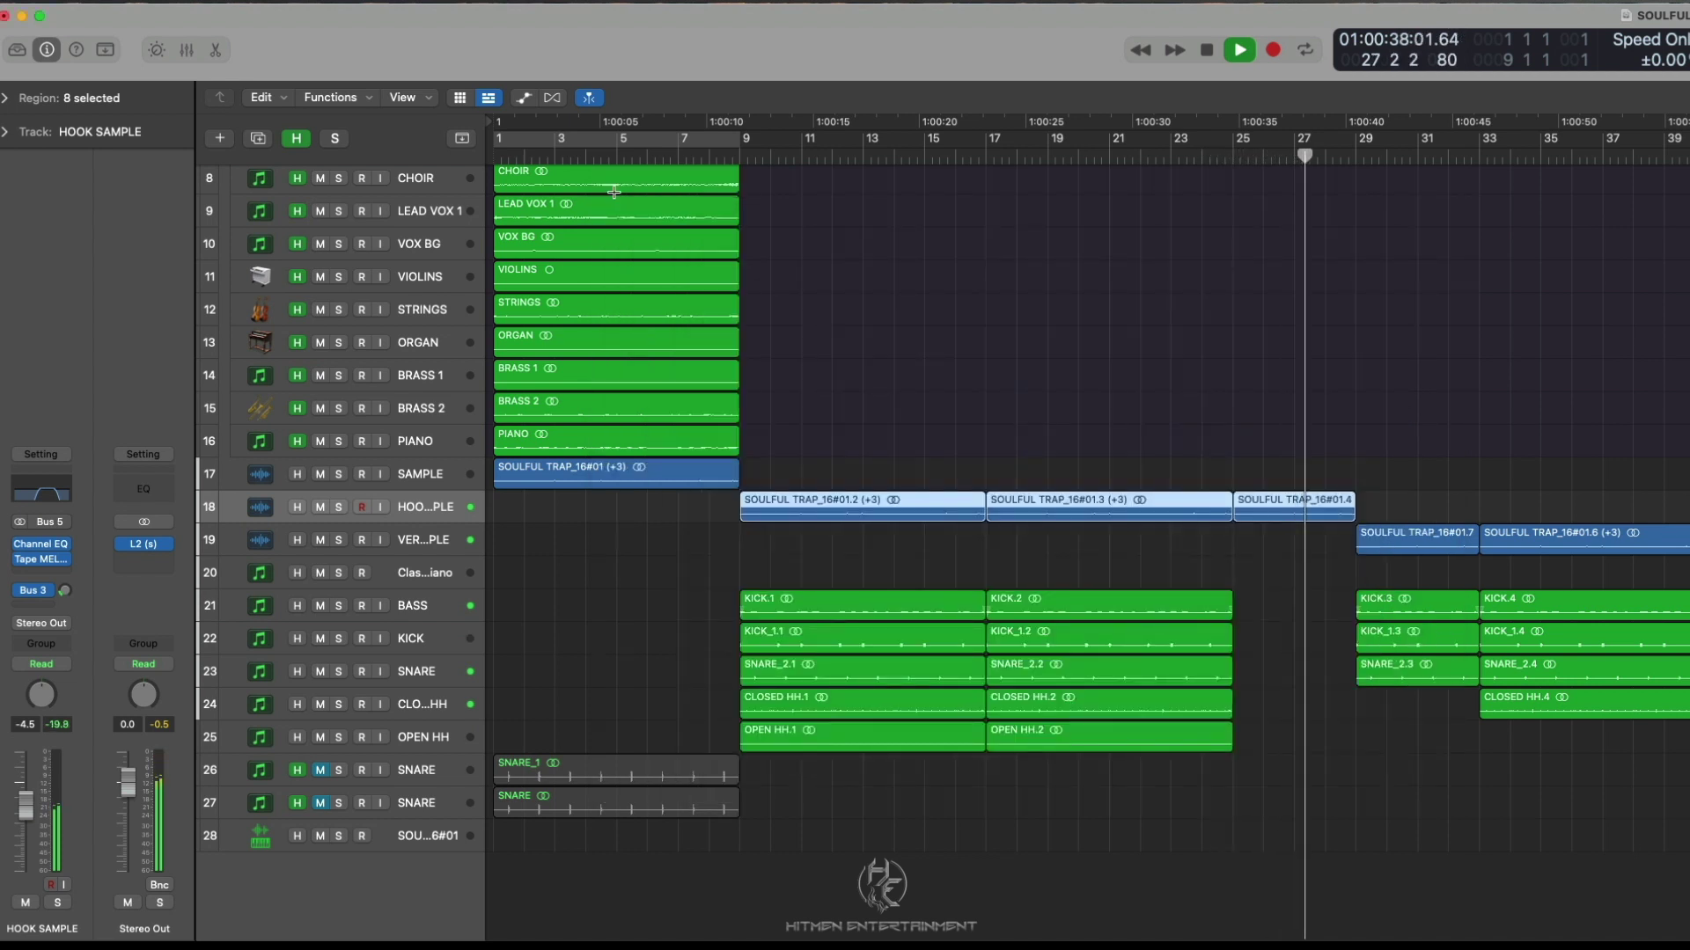
key("space")
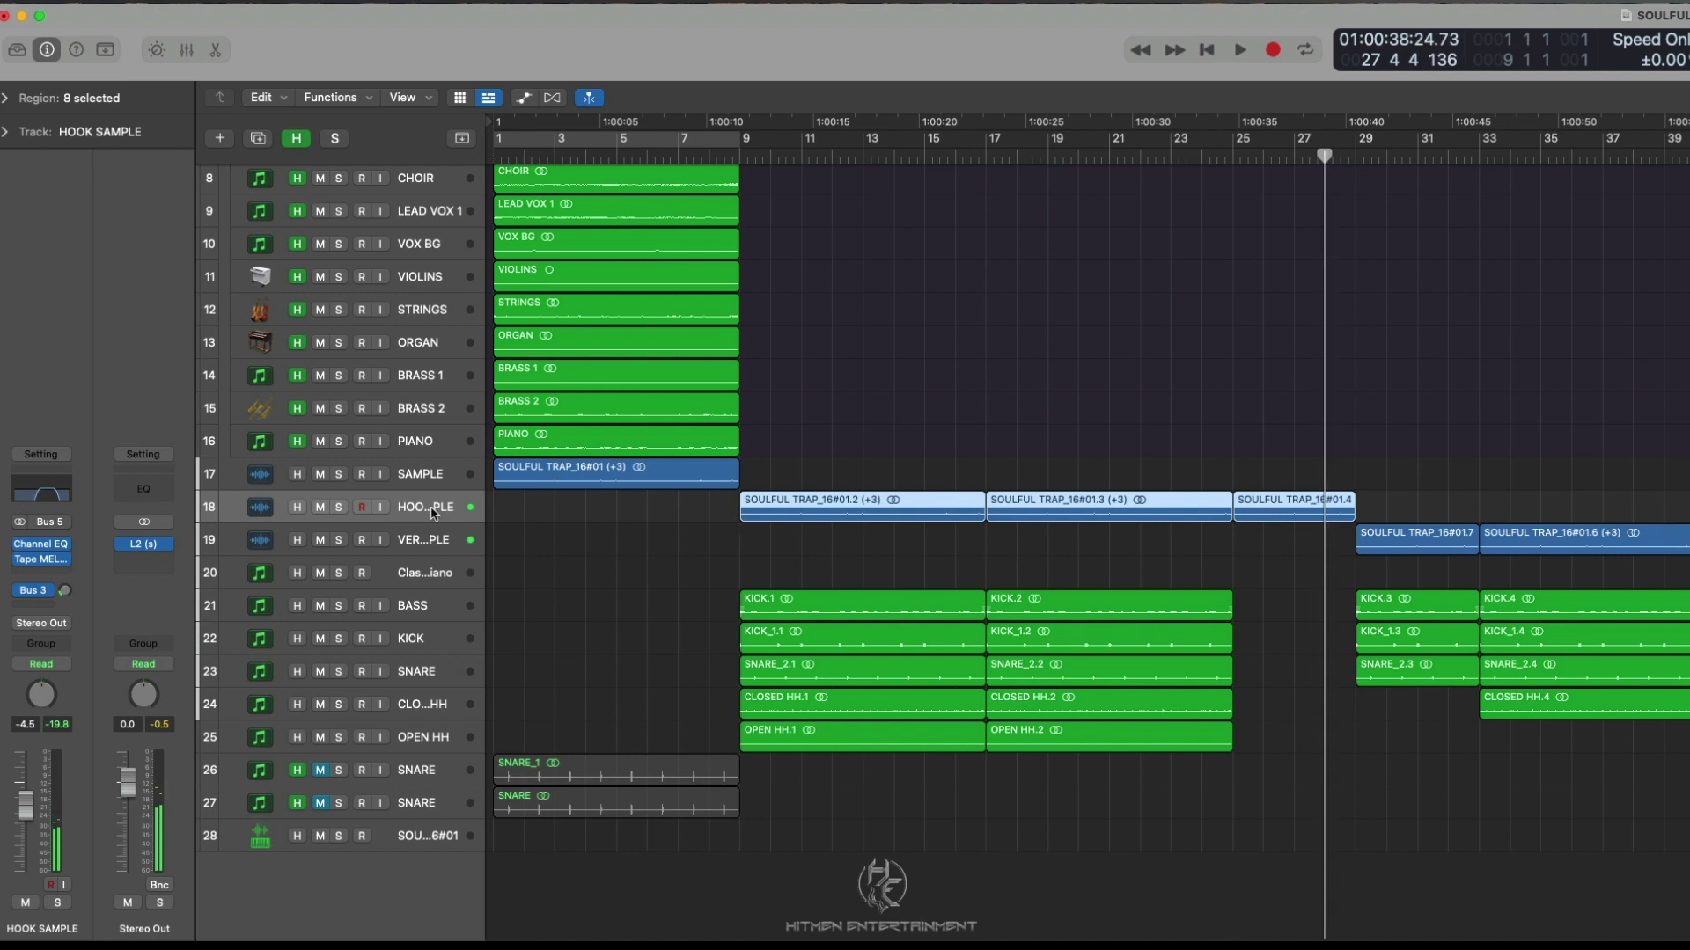
Play the arrangement from just before bar 9 and check the HOOK SAMPLE track's Bus 3 send level
double_click(714, 156)
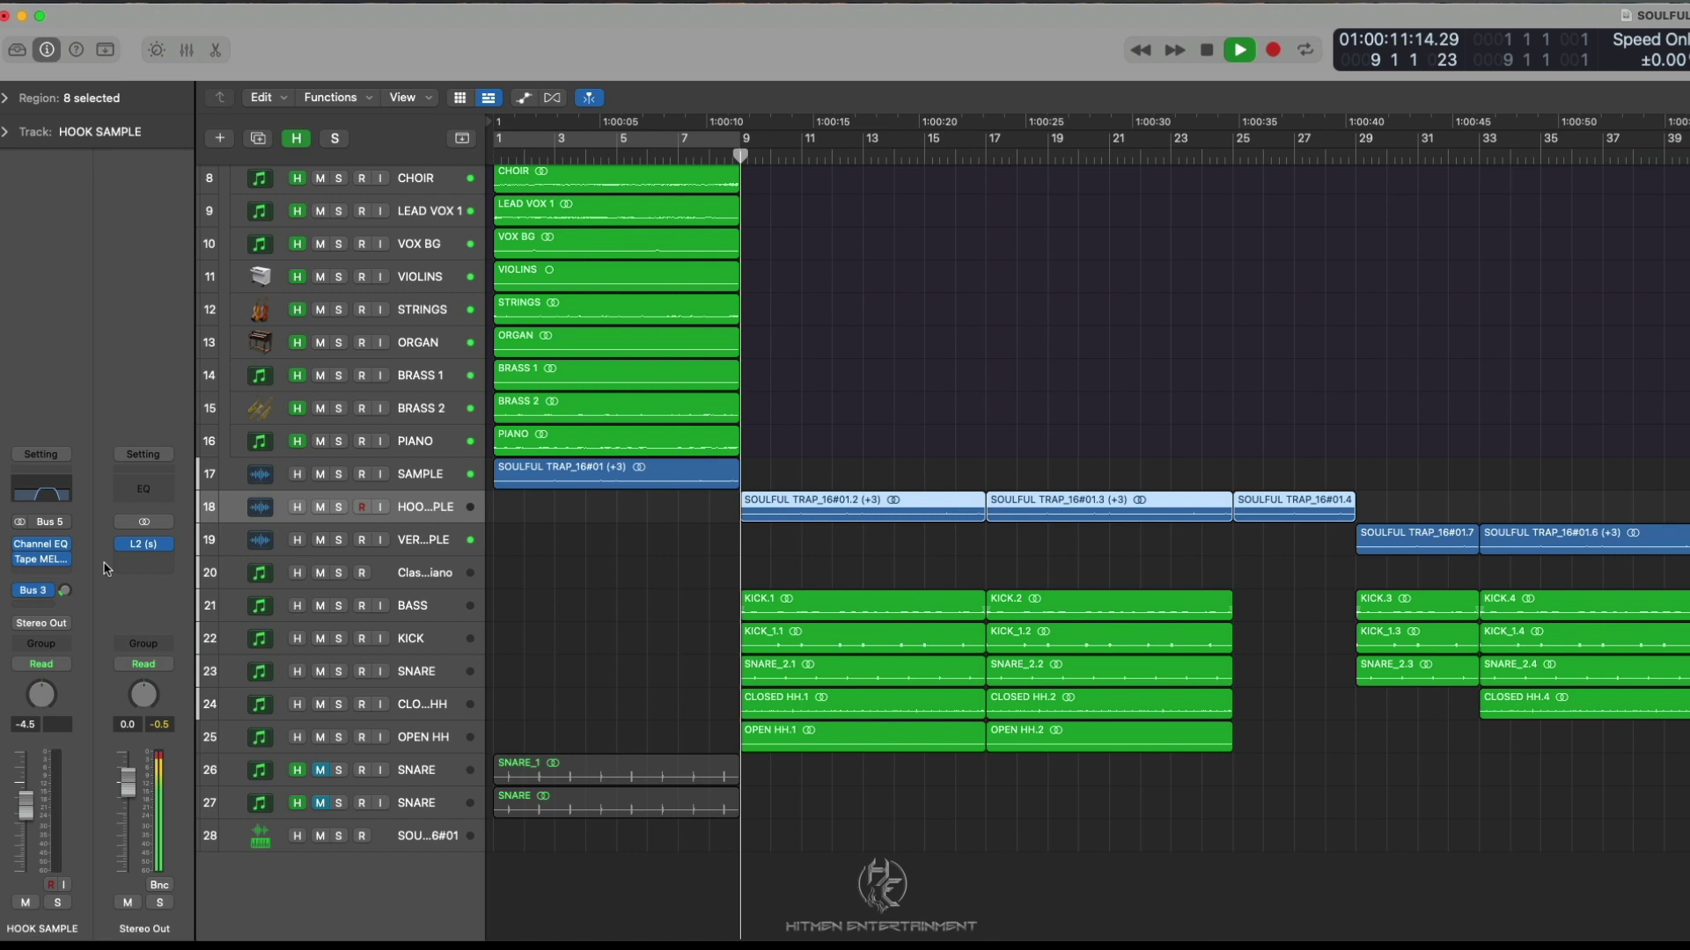
left_click(64, 591)
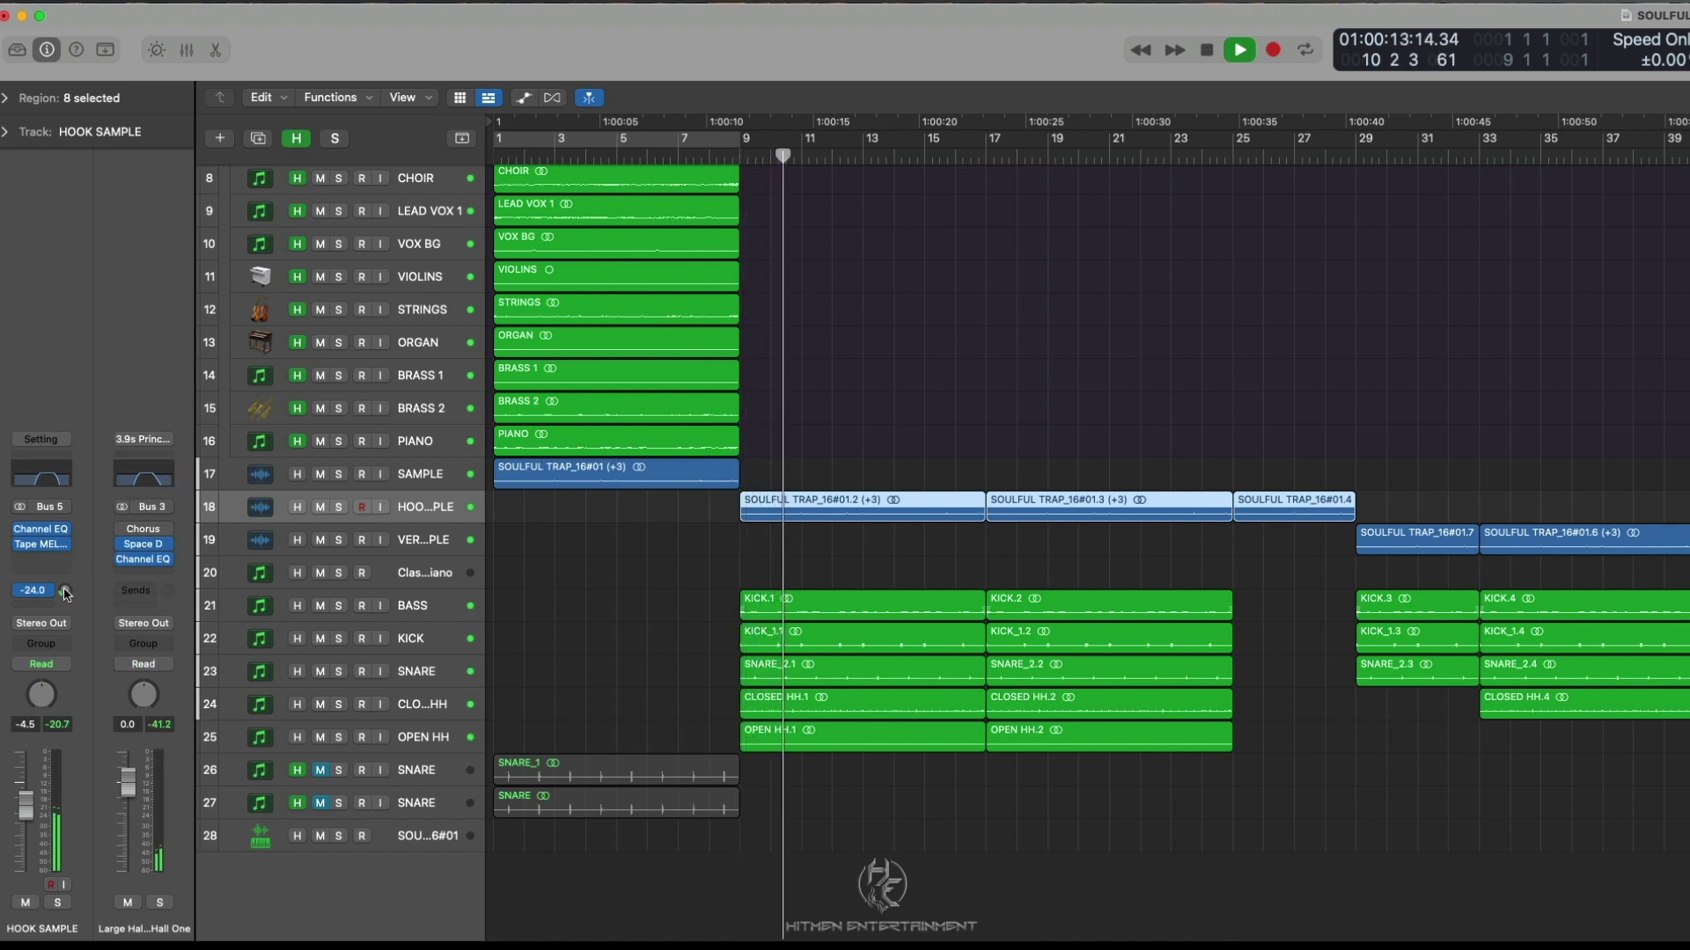
key("space")
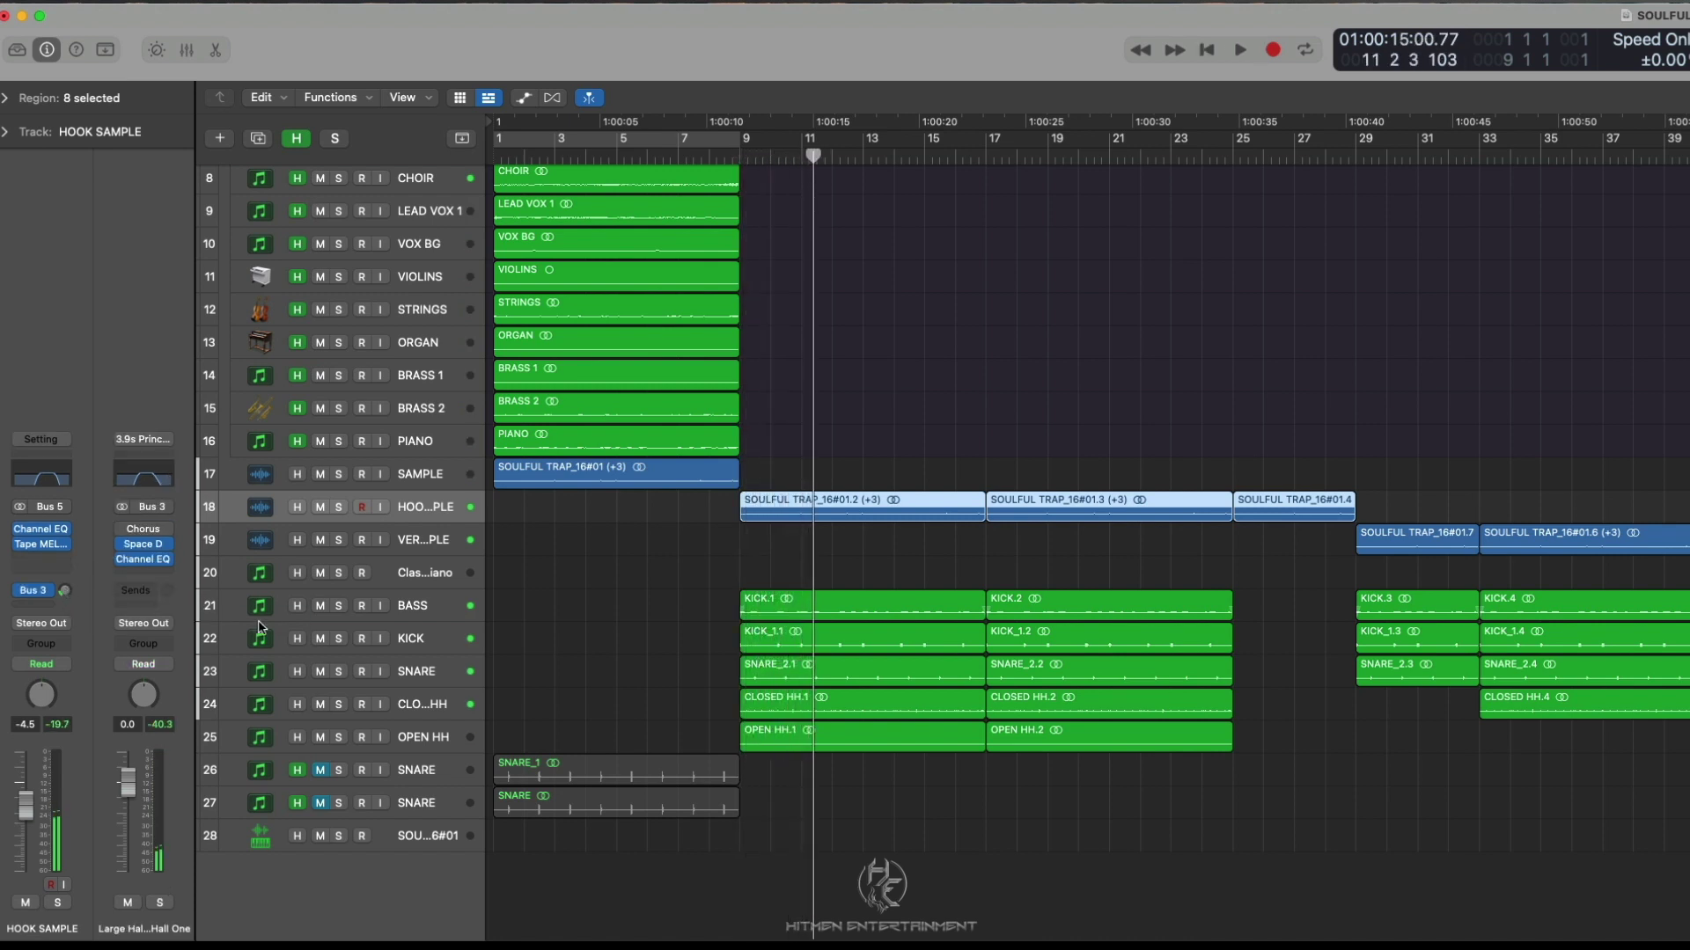
Review the 03.9s Prince Hall One reverb settings in Space Designer on the Bus 3 return channel
left_click(144, 545)
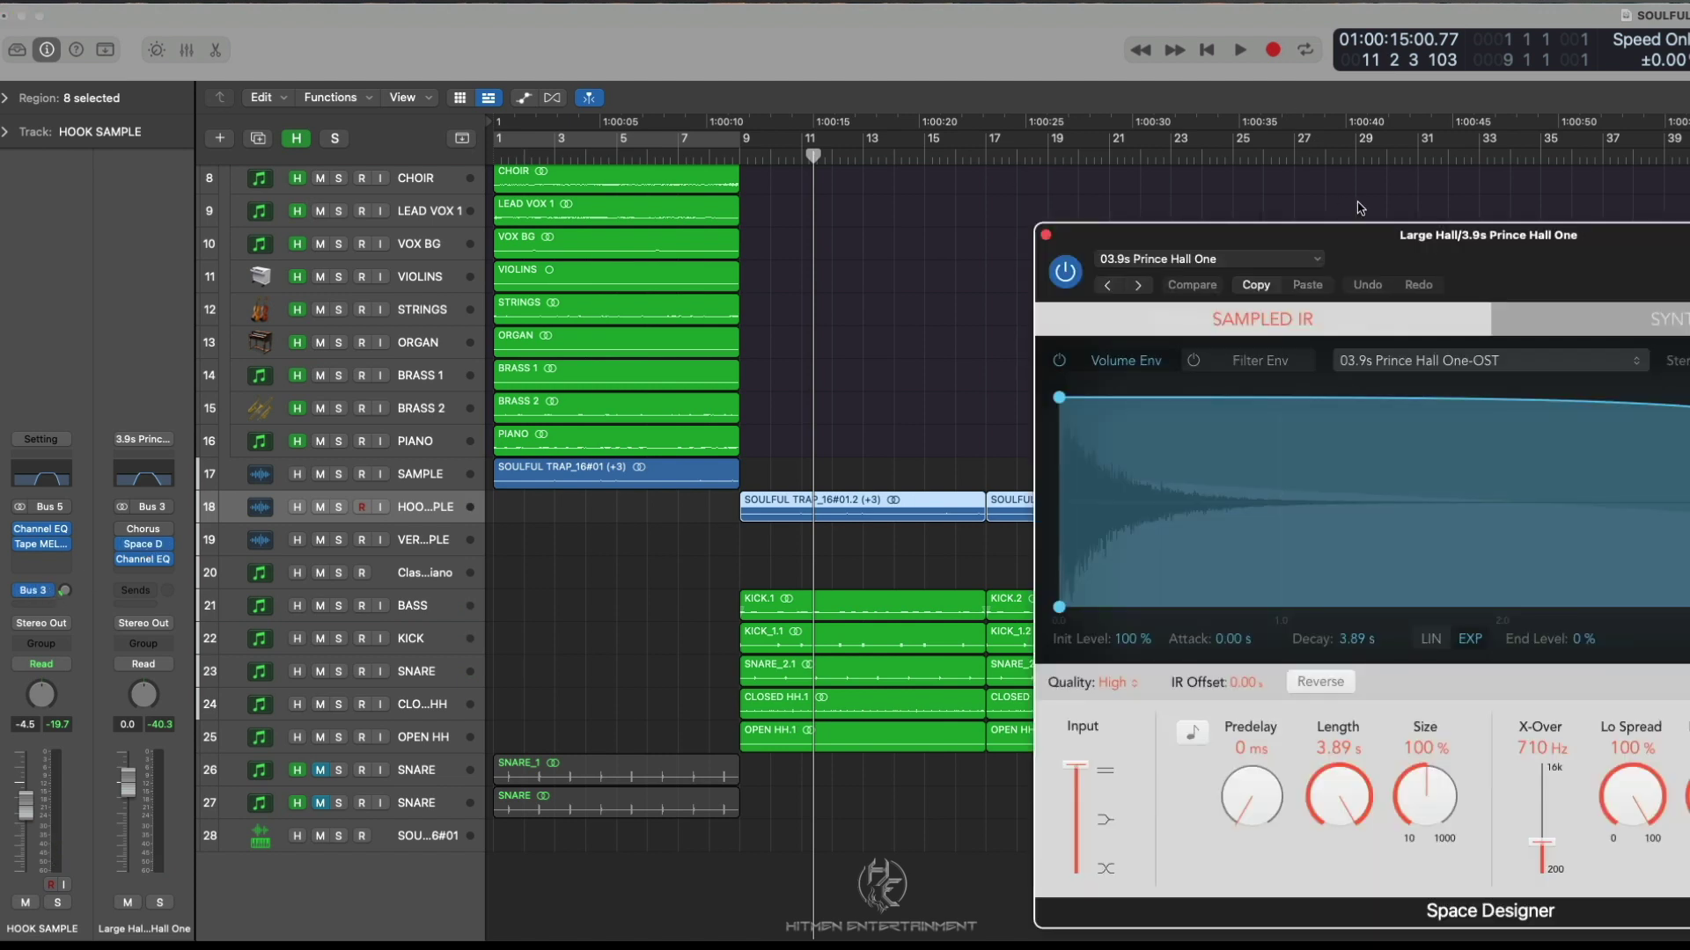
left_click_drag(1366, 238, 912, 195)
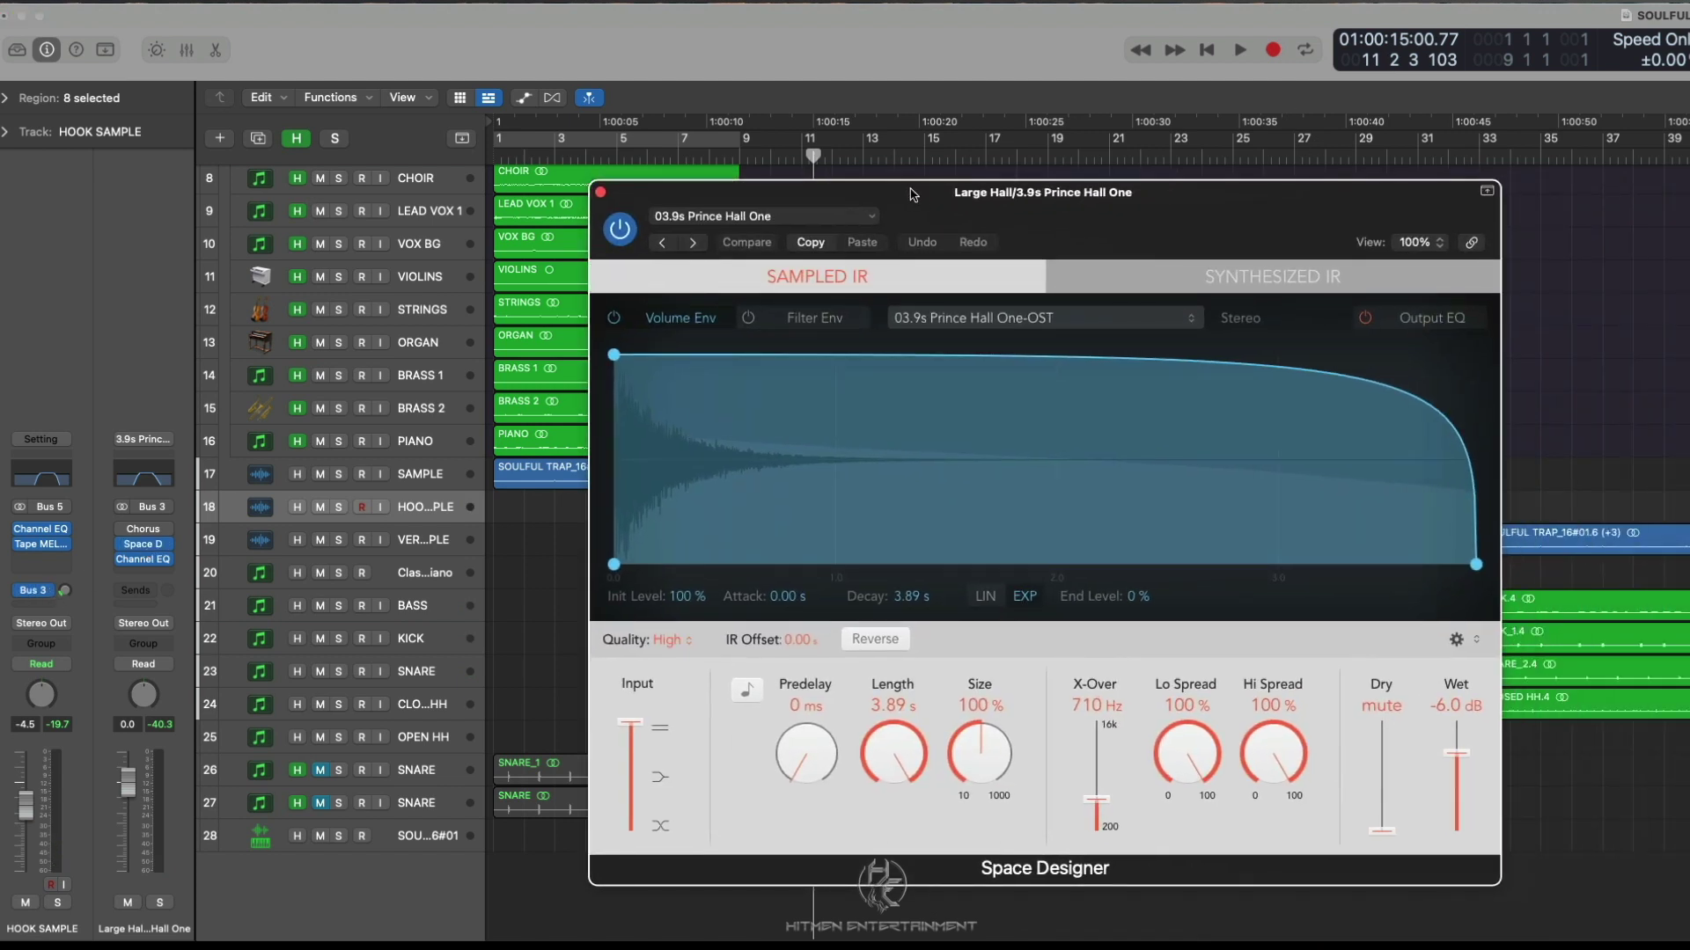
left_click(600, 192)
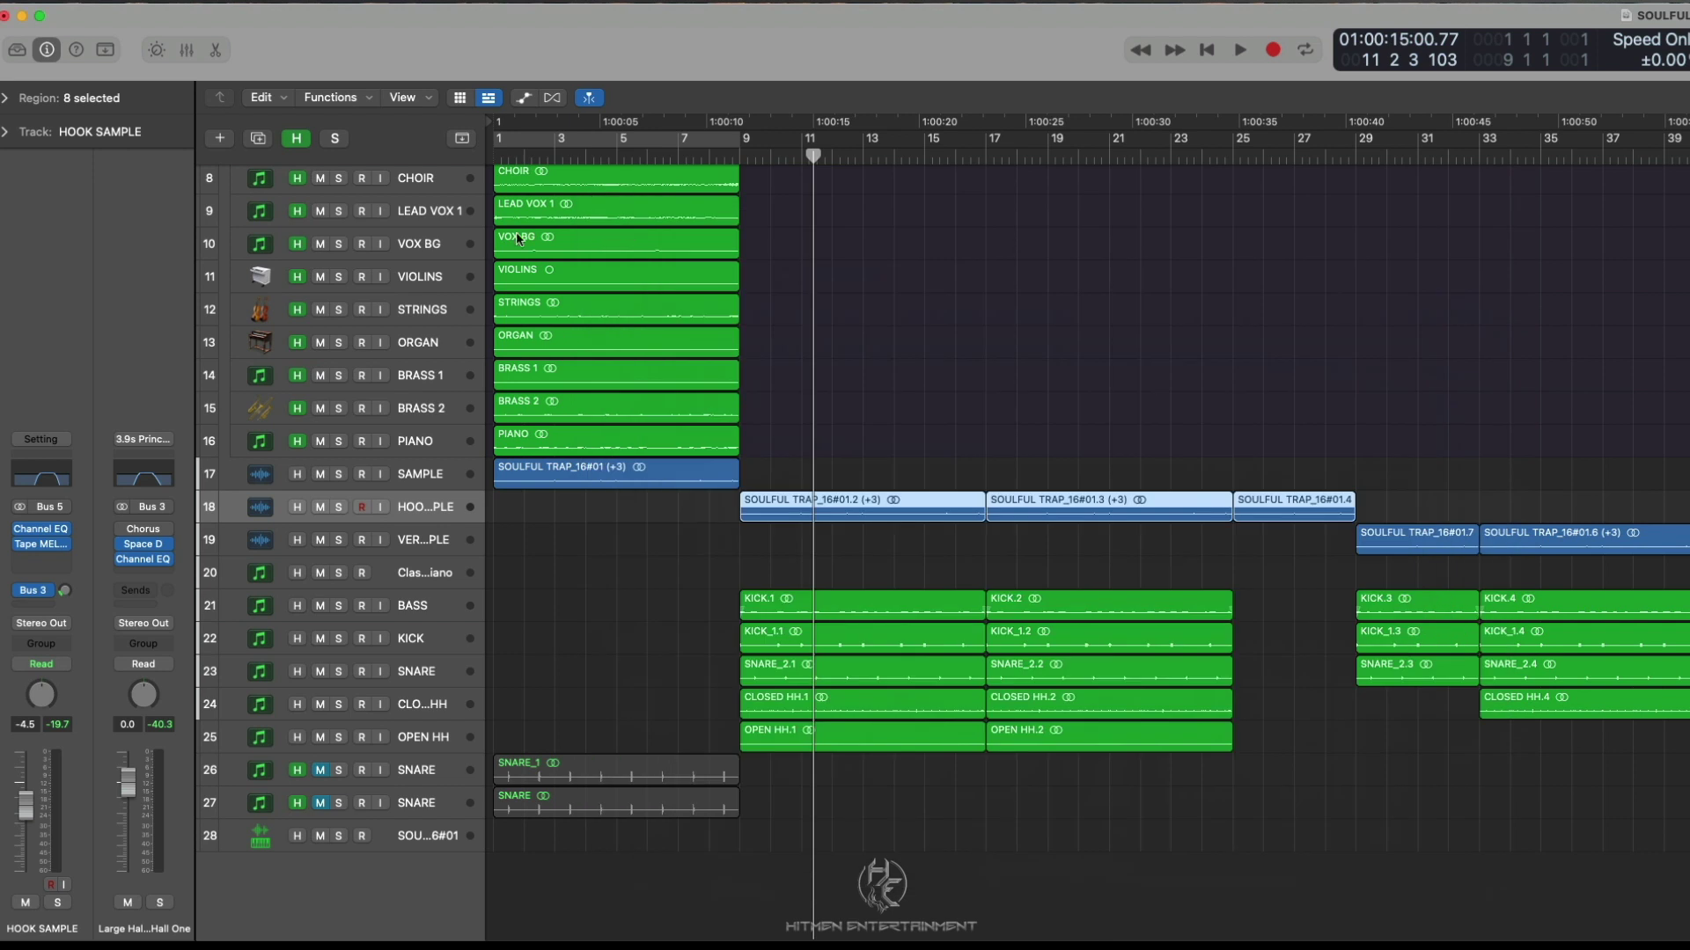
Examine the filter settings in the reverb return's Channel EQ, and listen to the hook with the reverb send
left_click(147, 562)
left_click_drag(1373, 232, 782, 252)
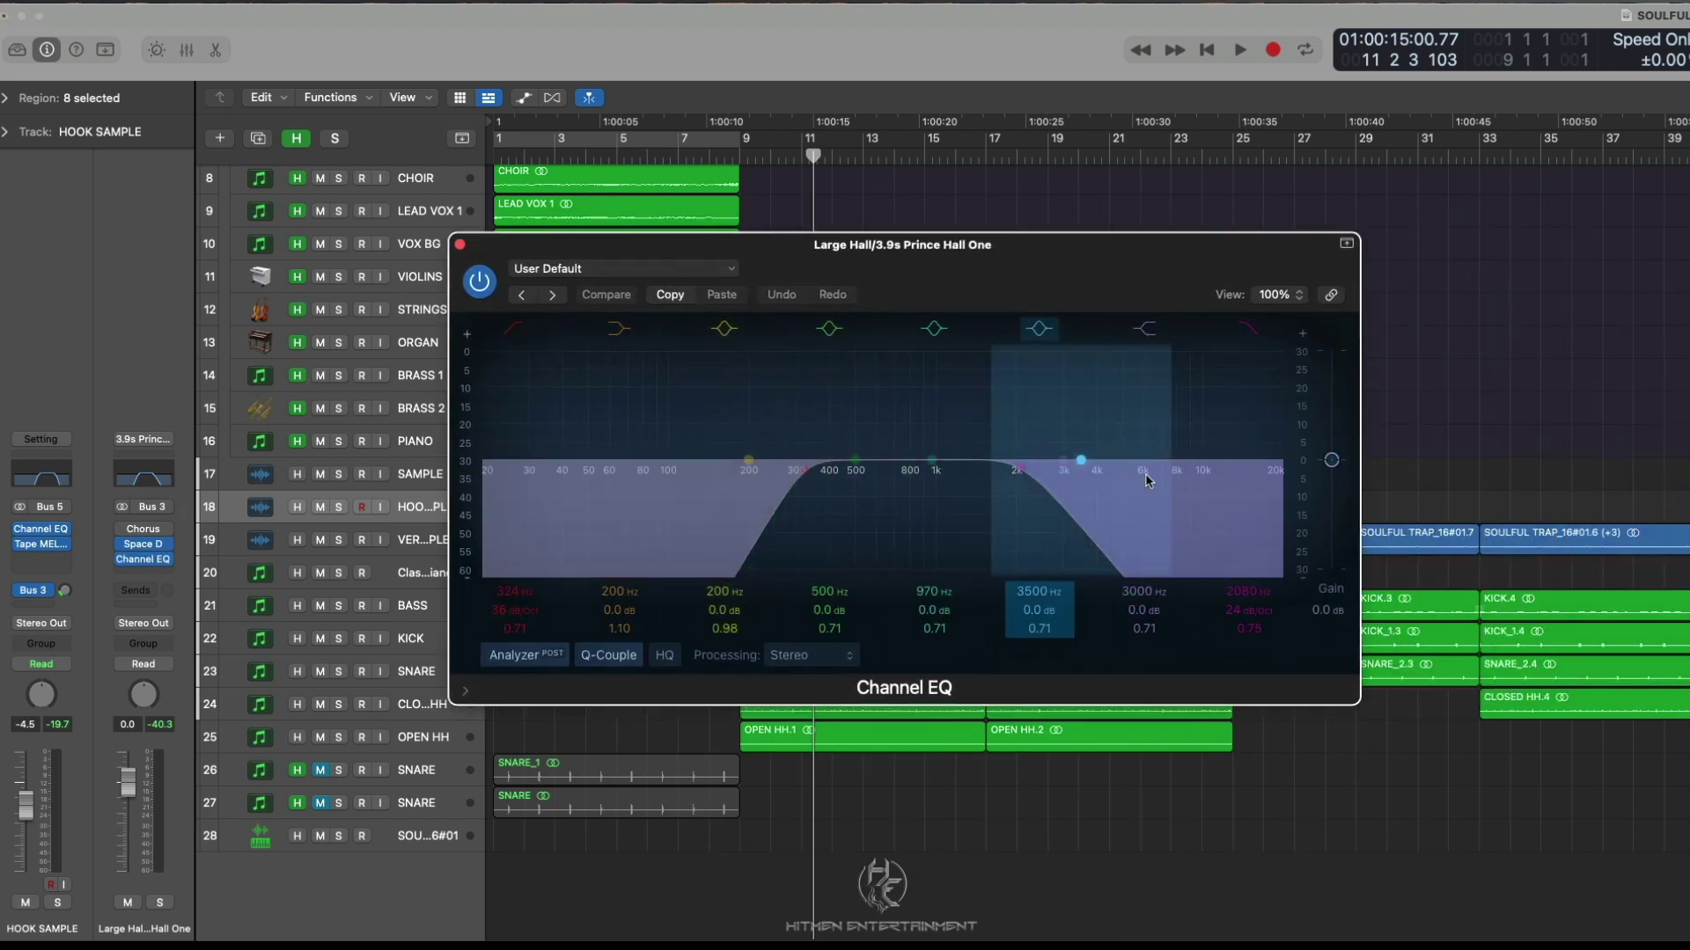
left_click(460, 245)
key("space")
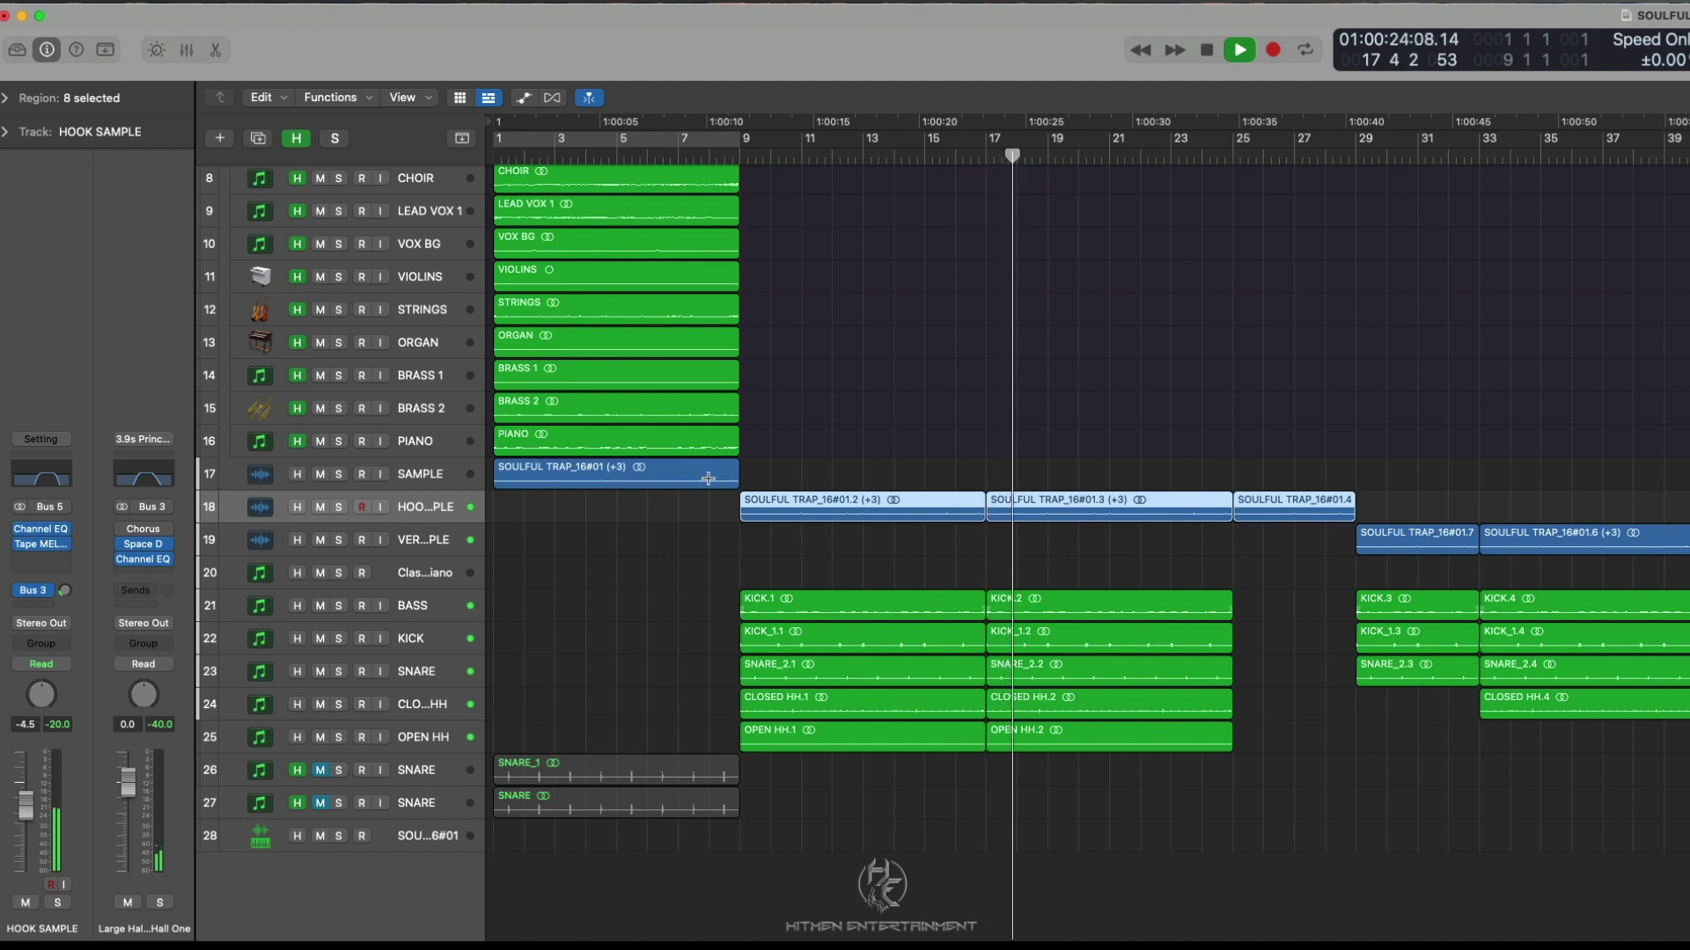
key("space")
Audition the verse section from bar 29, skipping ahead through it, and return the playhead to bar 9
scroll(1132, 504, "right", 2)
scroll(1133, 504, "right", 15)
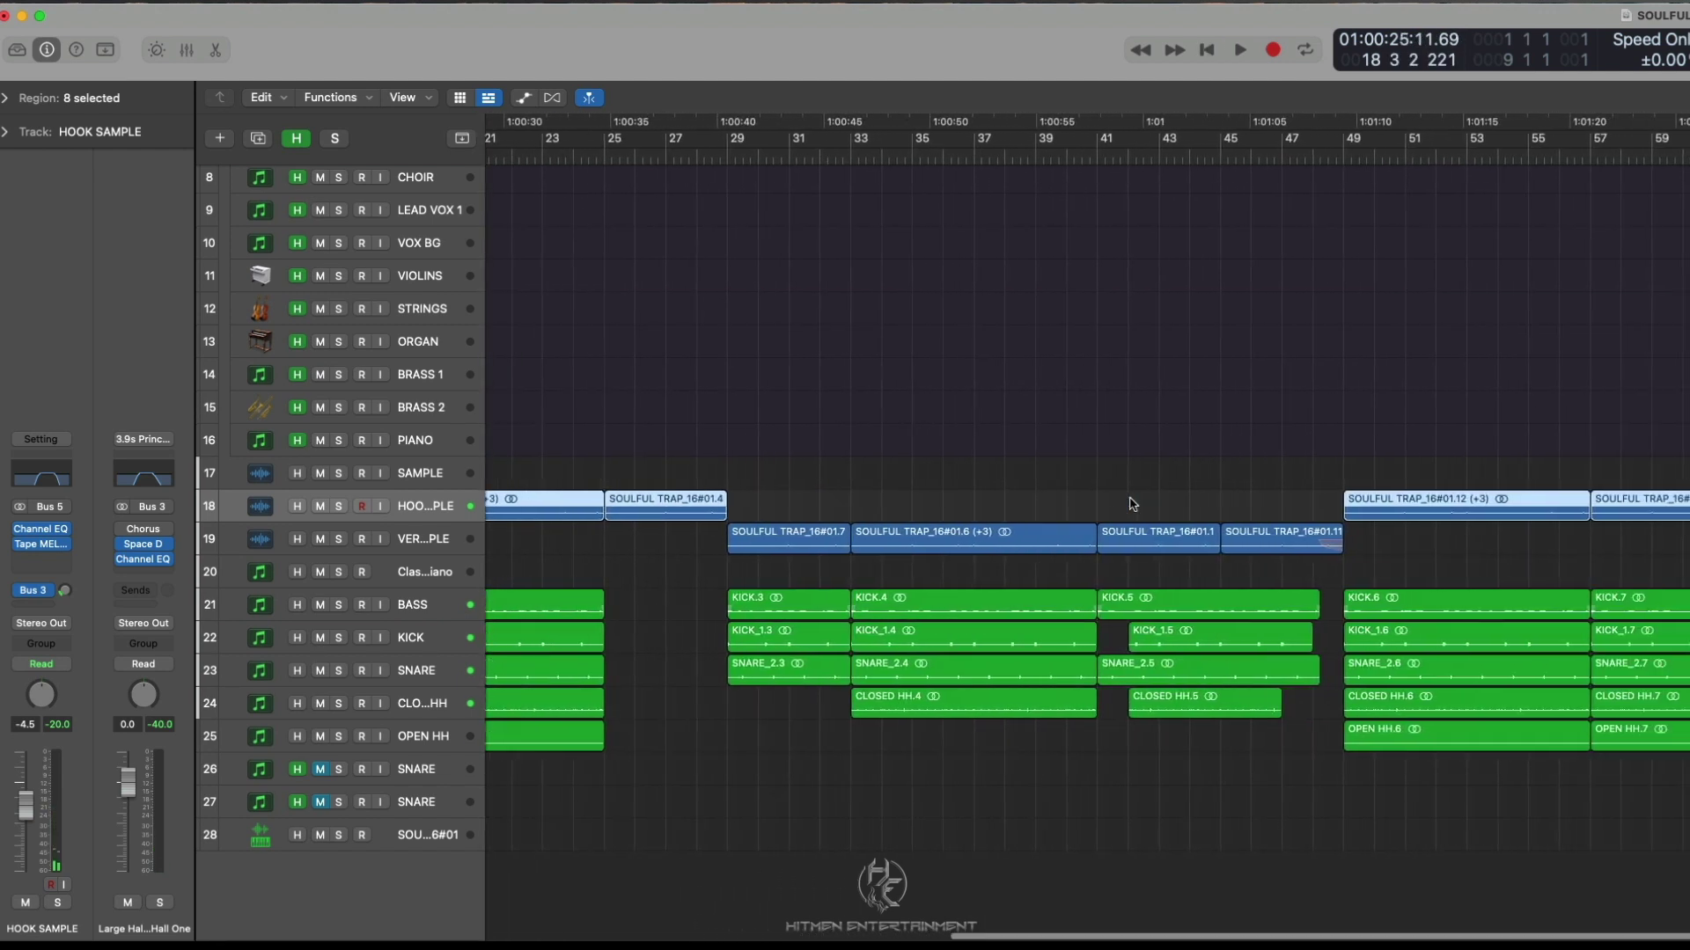
scroll(1132, 504, "right", 5)
left_click(558, 159)
key("space")
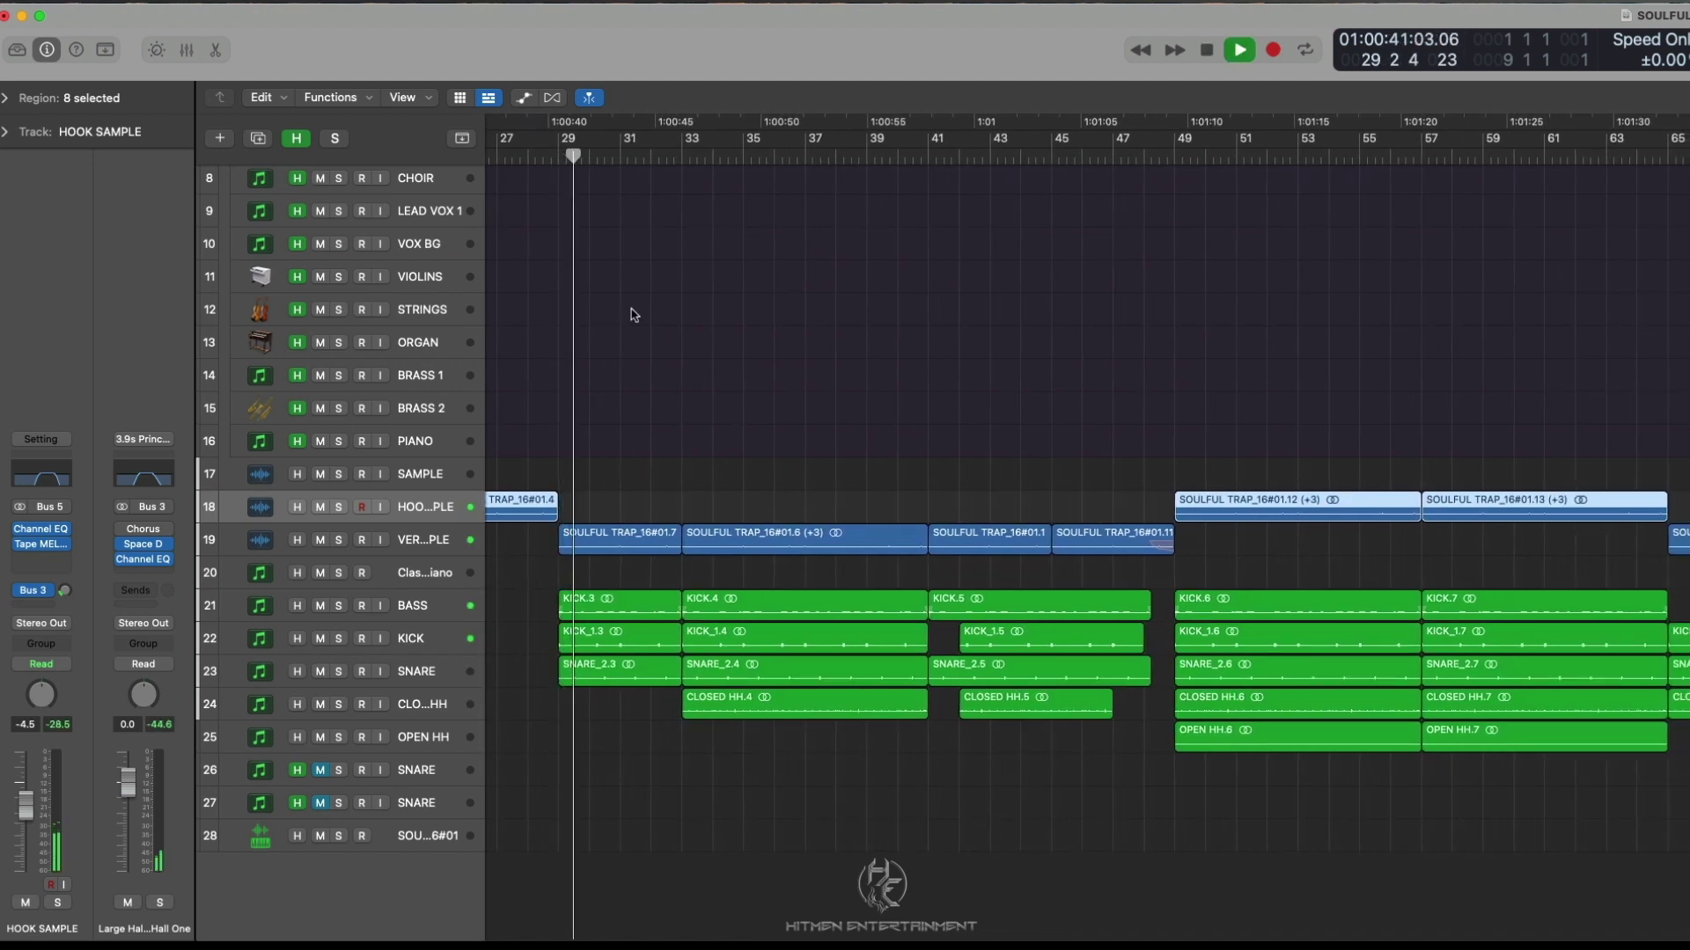
scroll(723, 448, "right", 3)
scroll(723, 449, "right", 2)
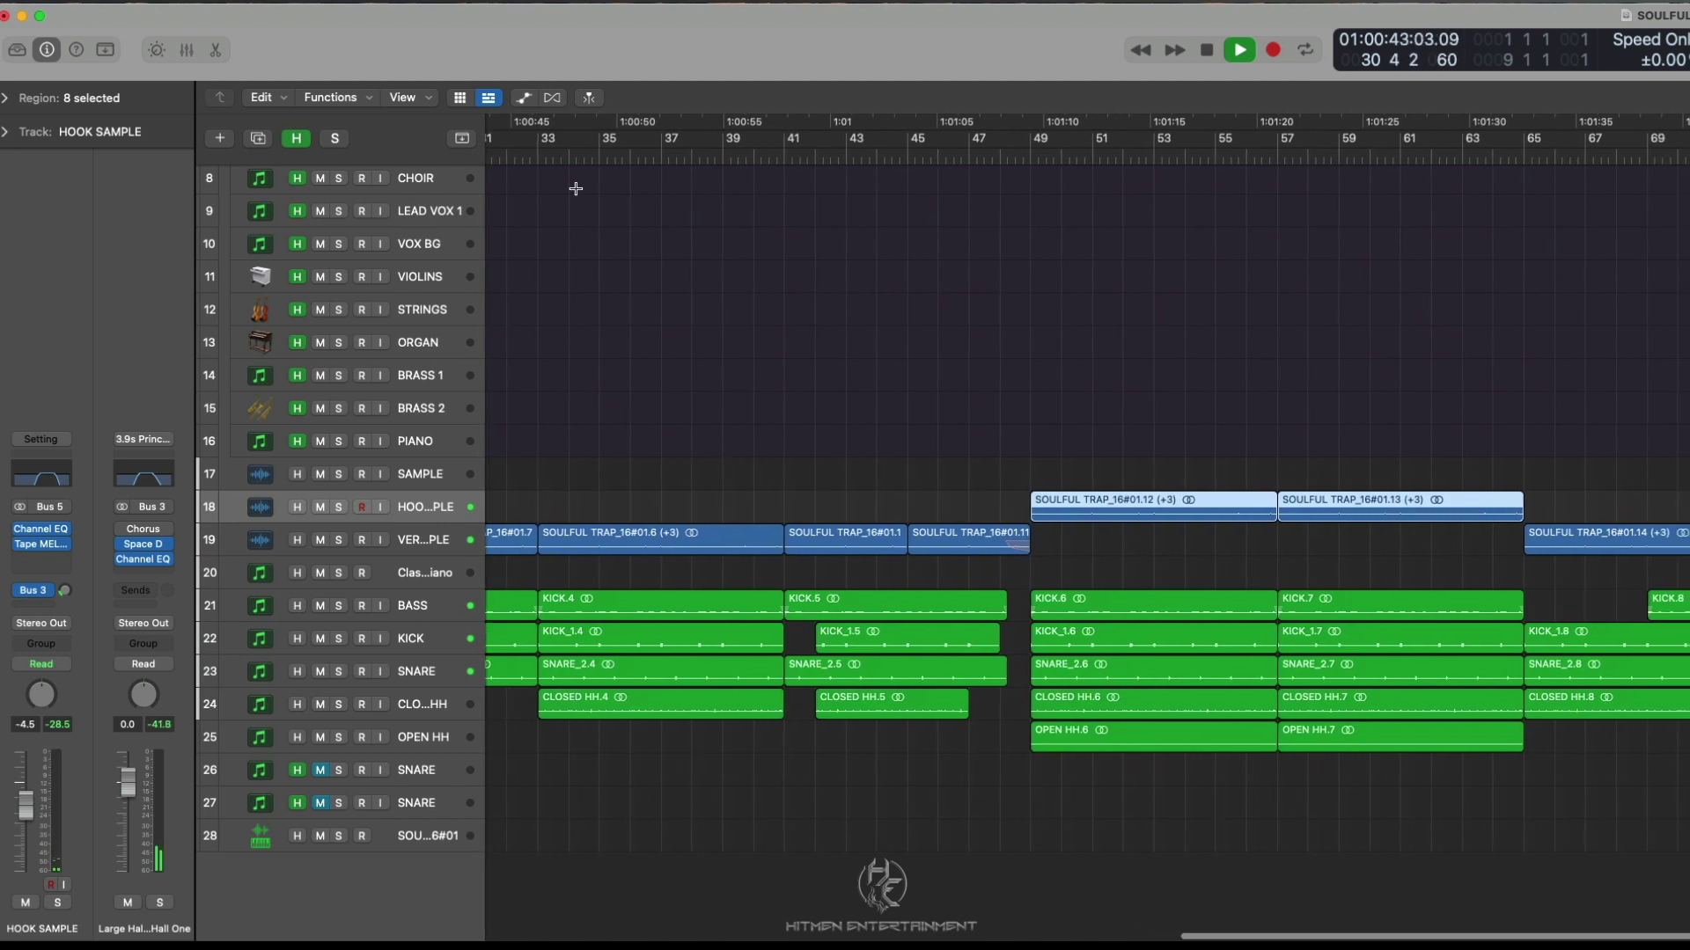
left_click(584, 153)
left_click(691, 156)
left_click(814, 156)
scroll(959, 214, "right", 2)
scroll(959, 215, "left", 20)
key("space")
left_click(738, 151)
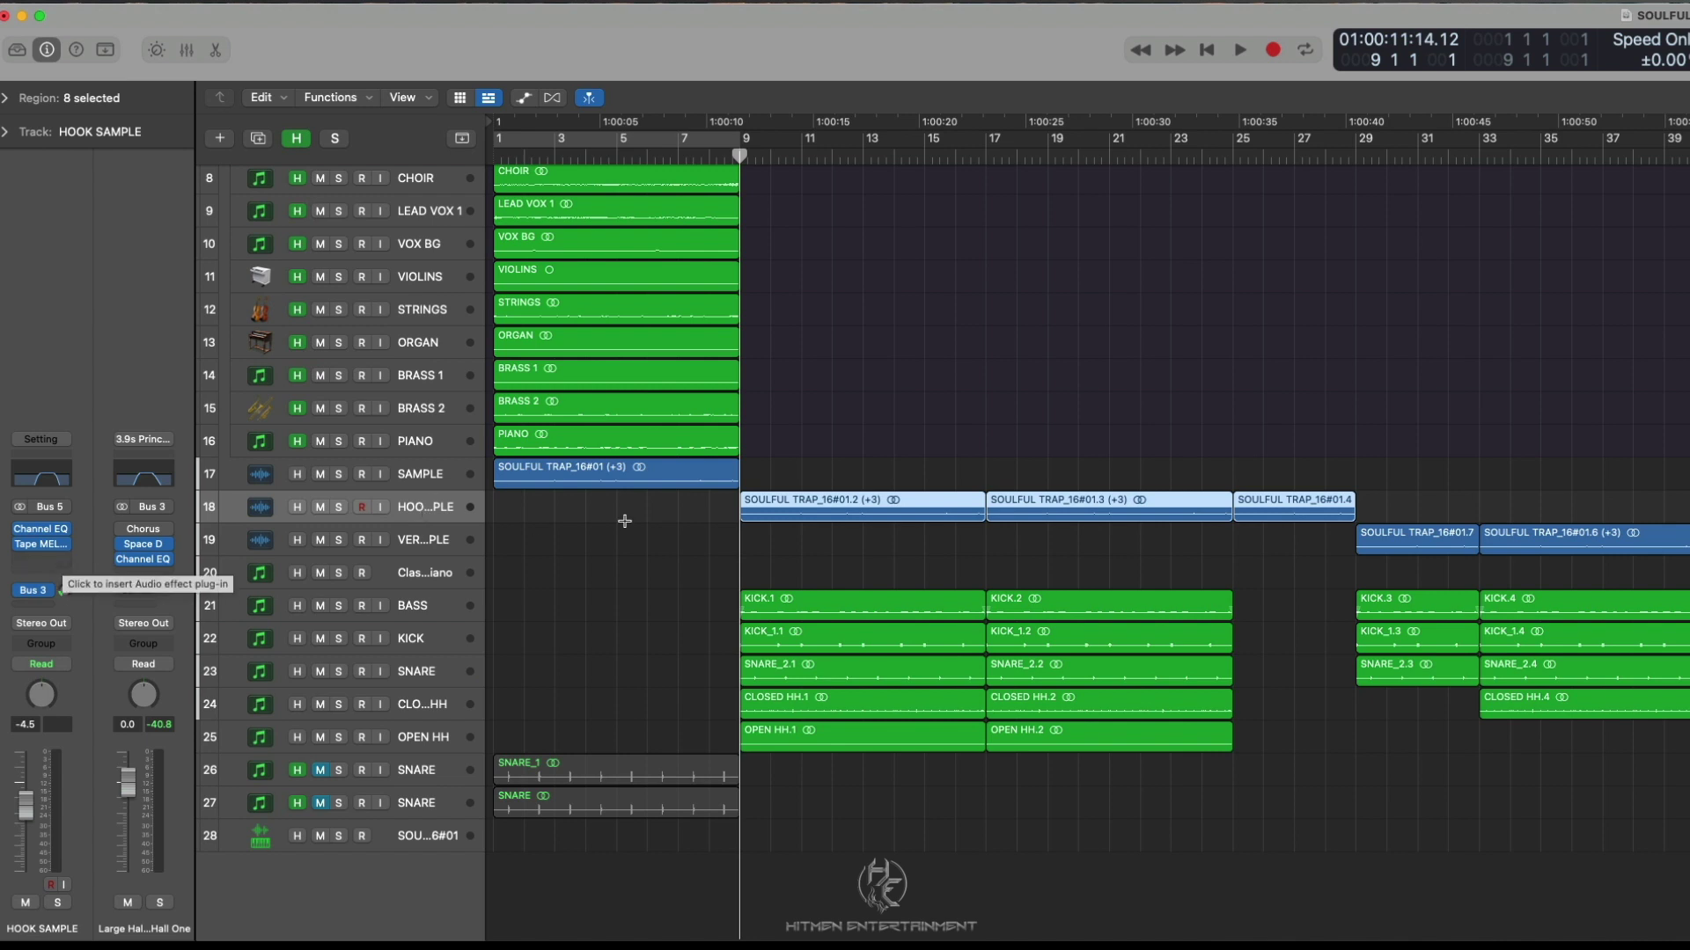
Select only the first HOOK SAMPLE region and inspect its region parameters and the track parameters
left_click(893, 451)
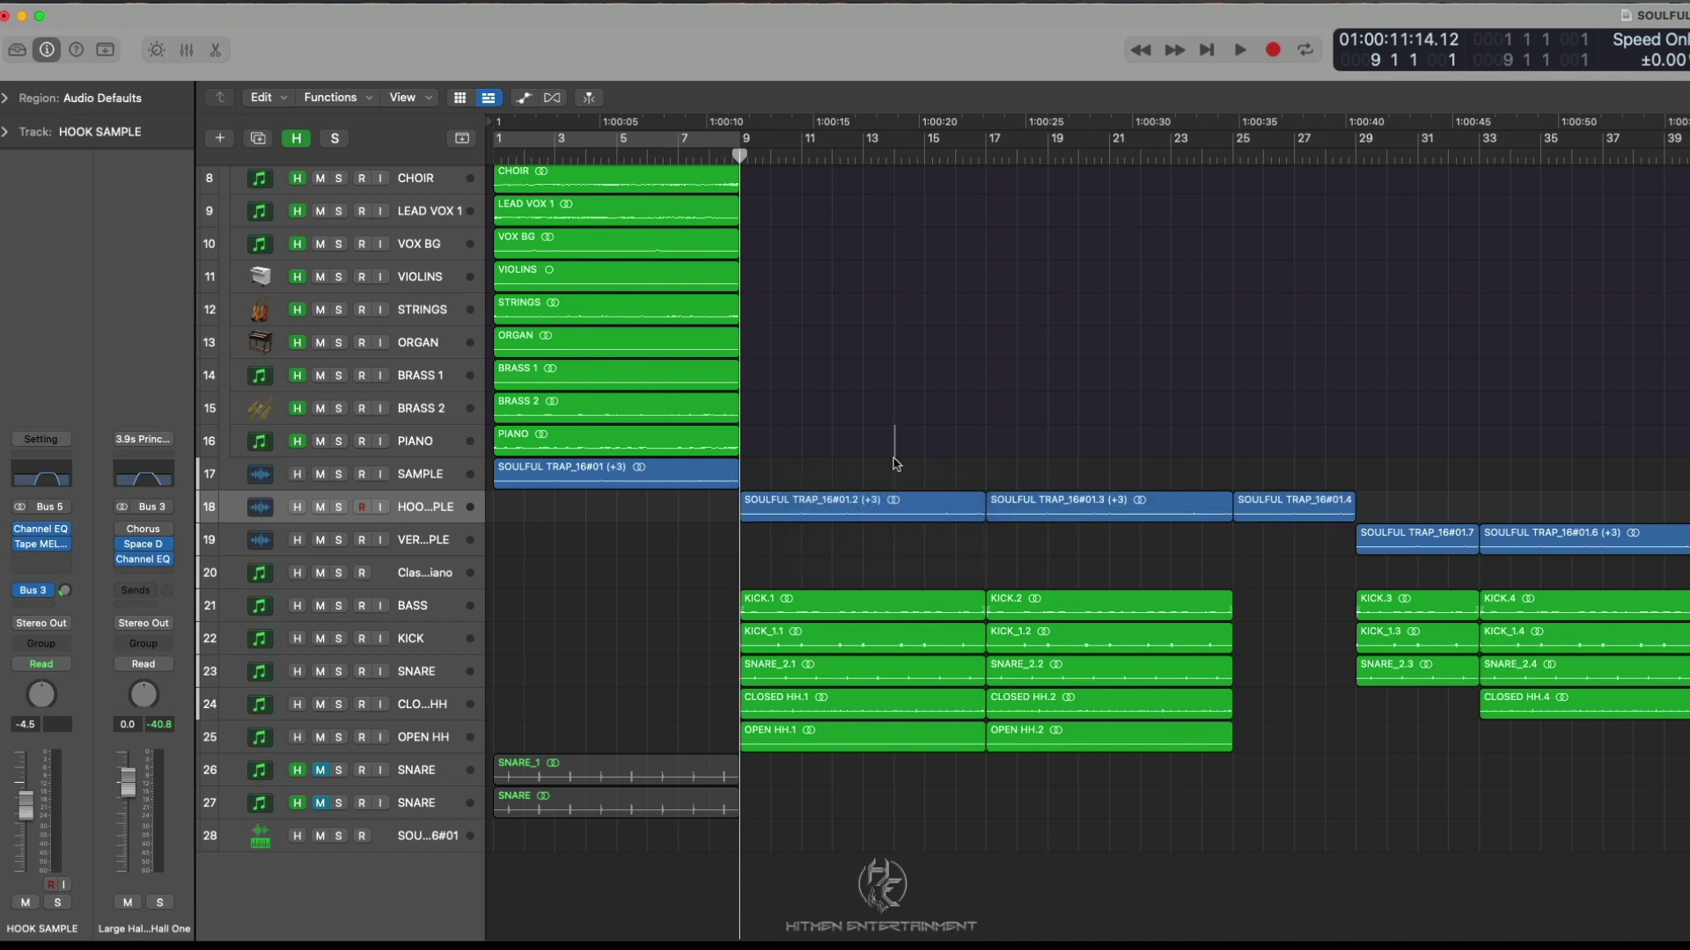
left_click(865, 504)
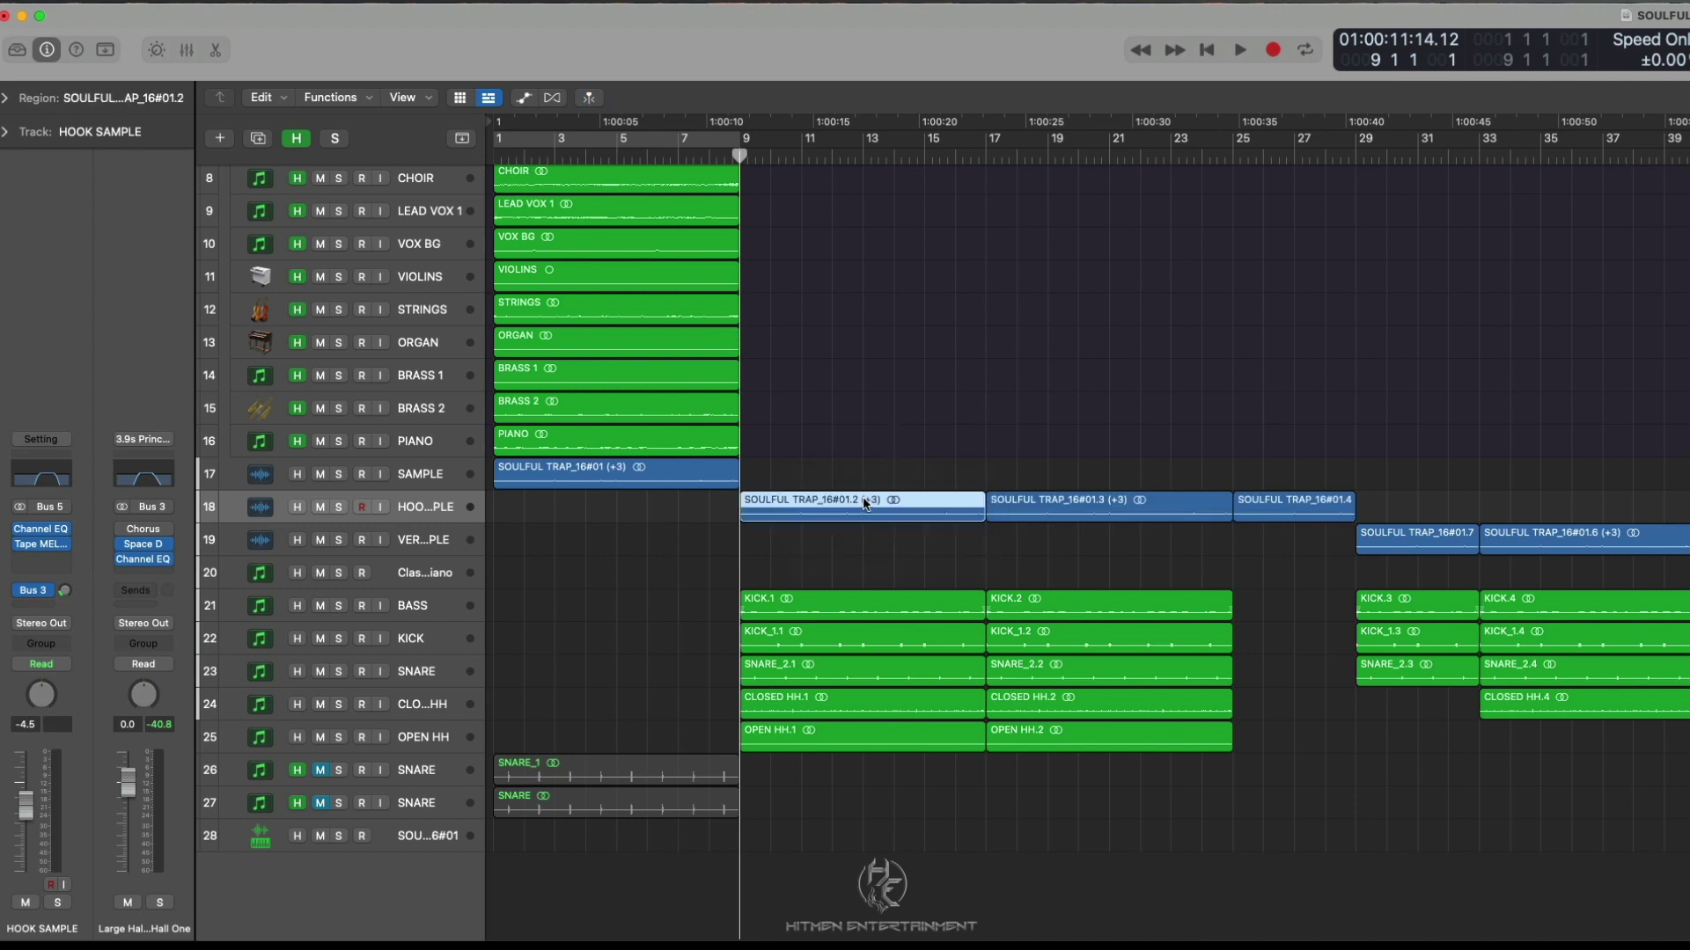
left_click(9, 98)
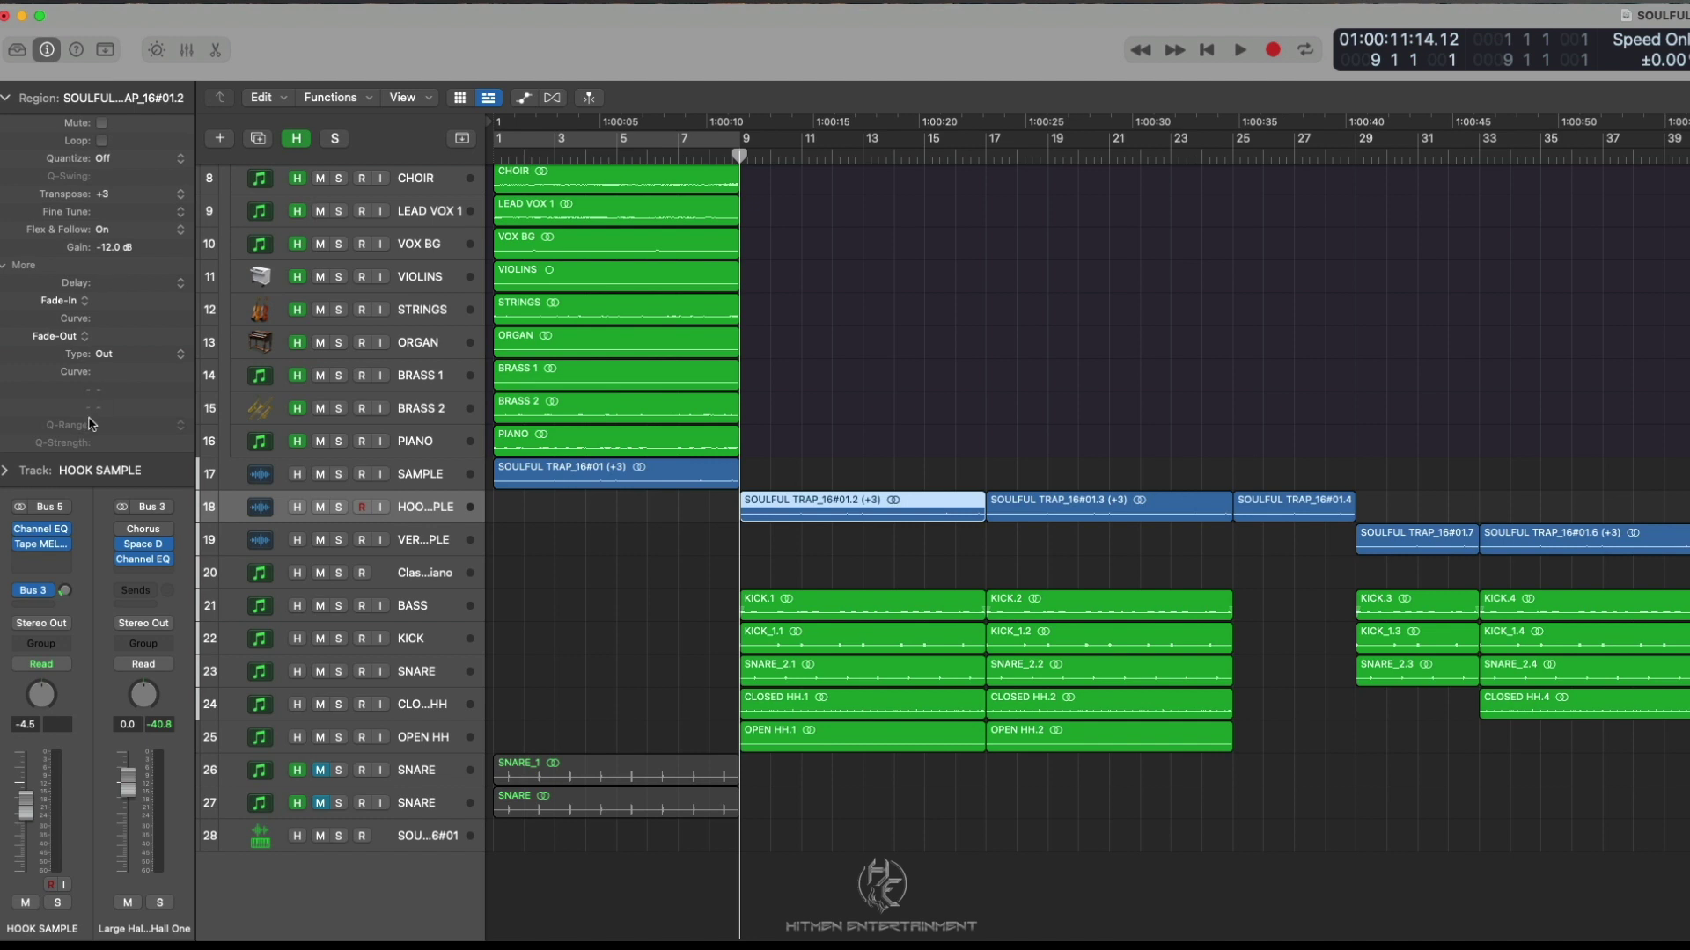
left_click(7, 98)
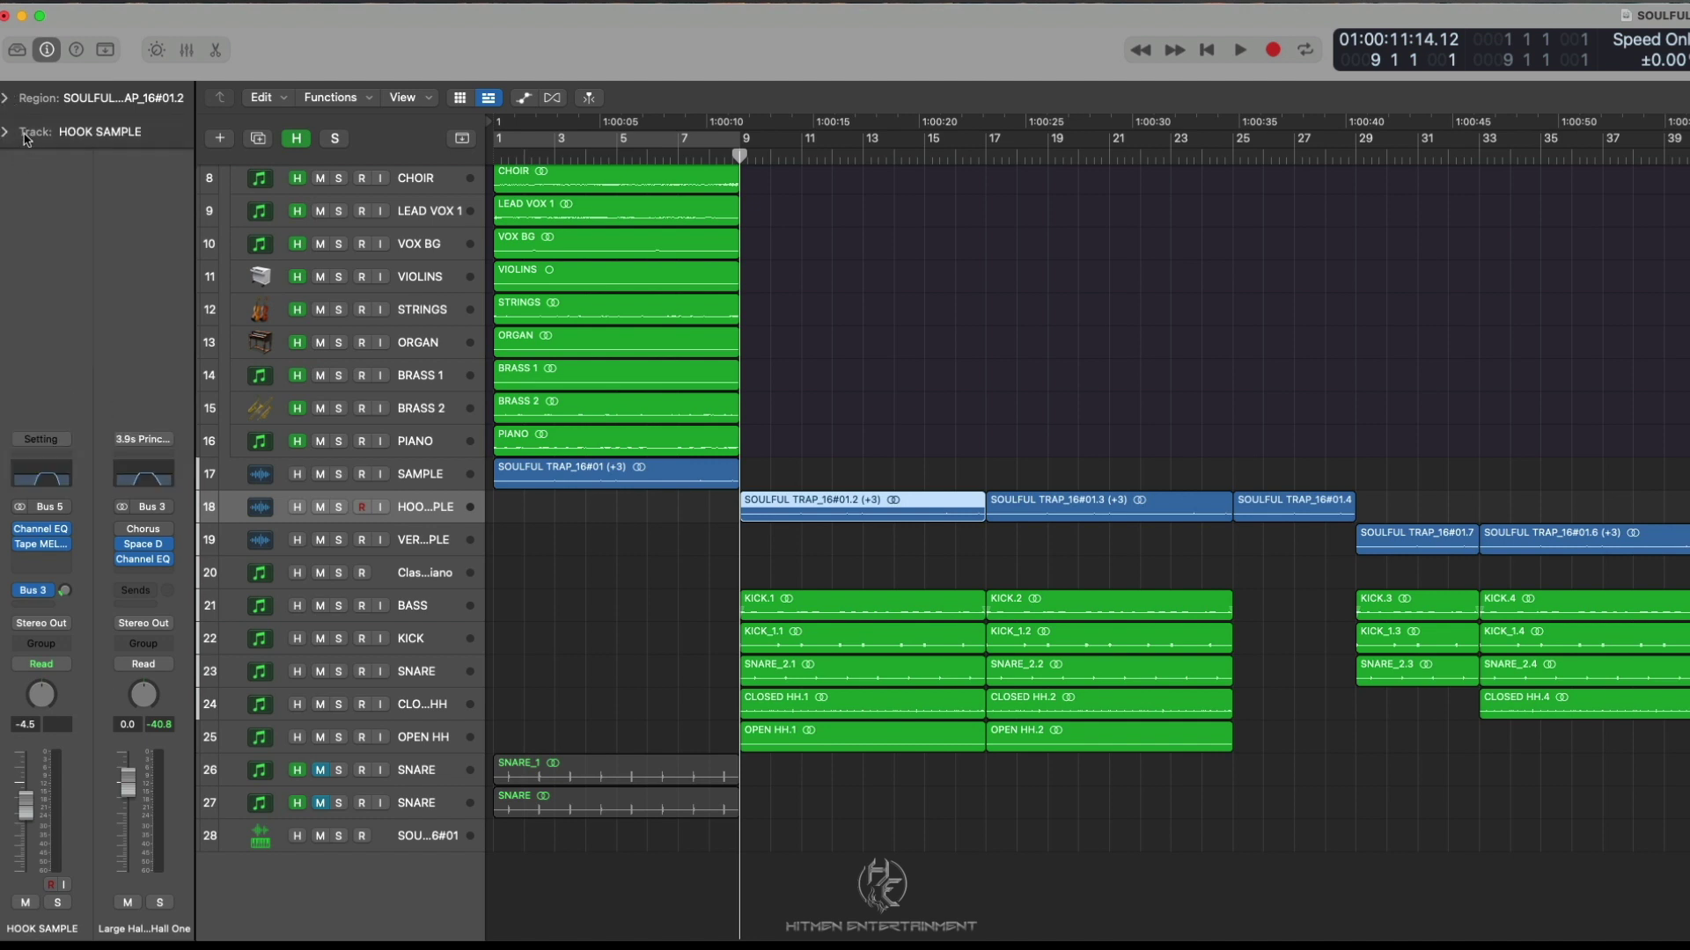
left_click(4, 132)
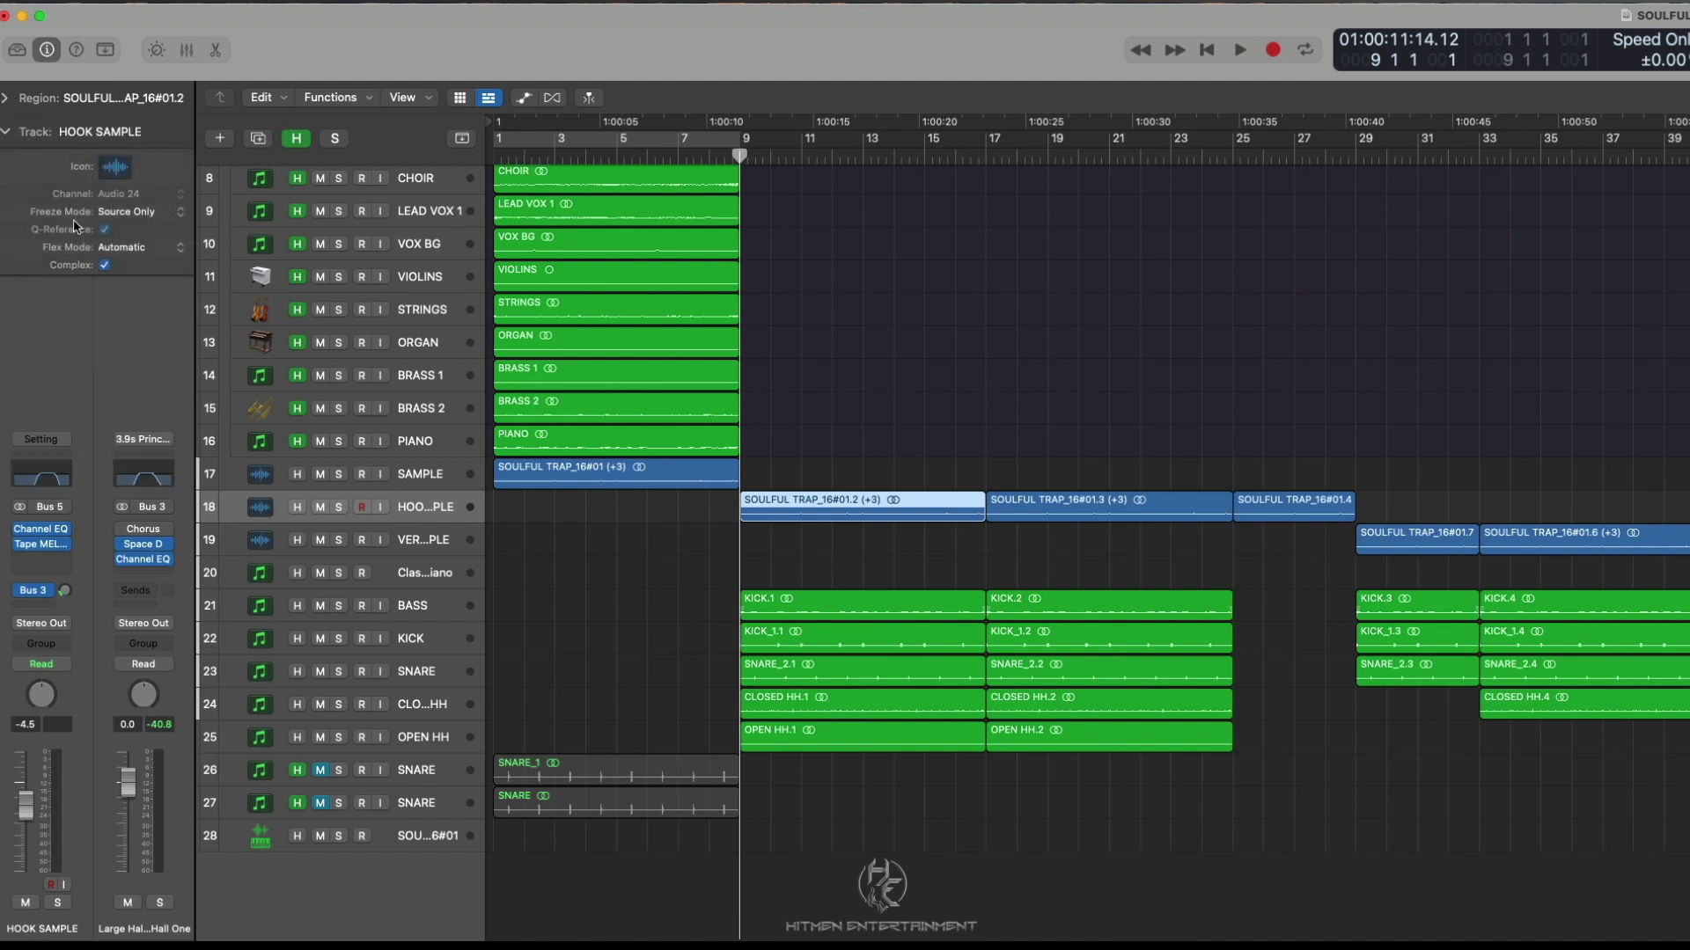
left_click(4, 132)
Compare the available parameters of the first HOOK SAMPLE region with those of the KICK.1 region on the BASS track
left_click(5, 98)
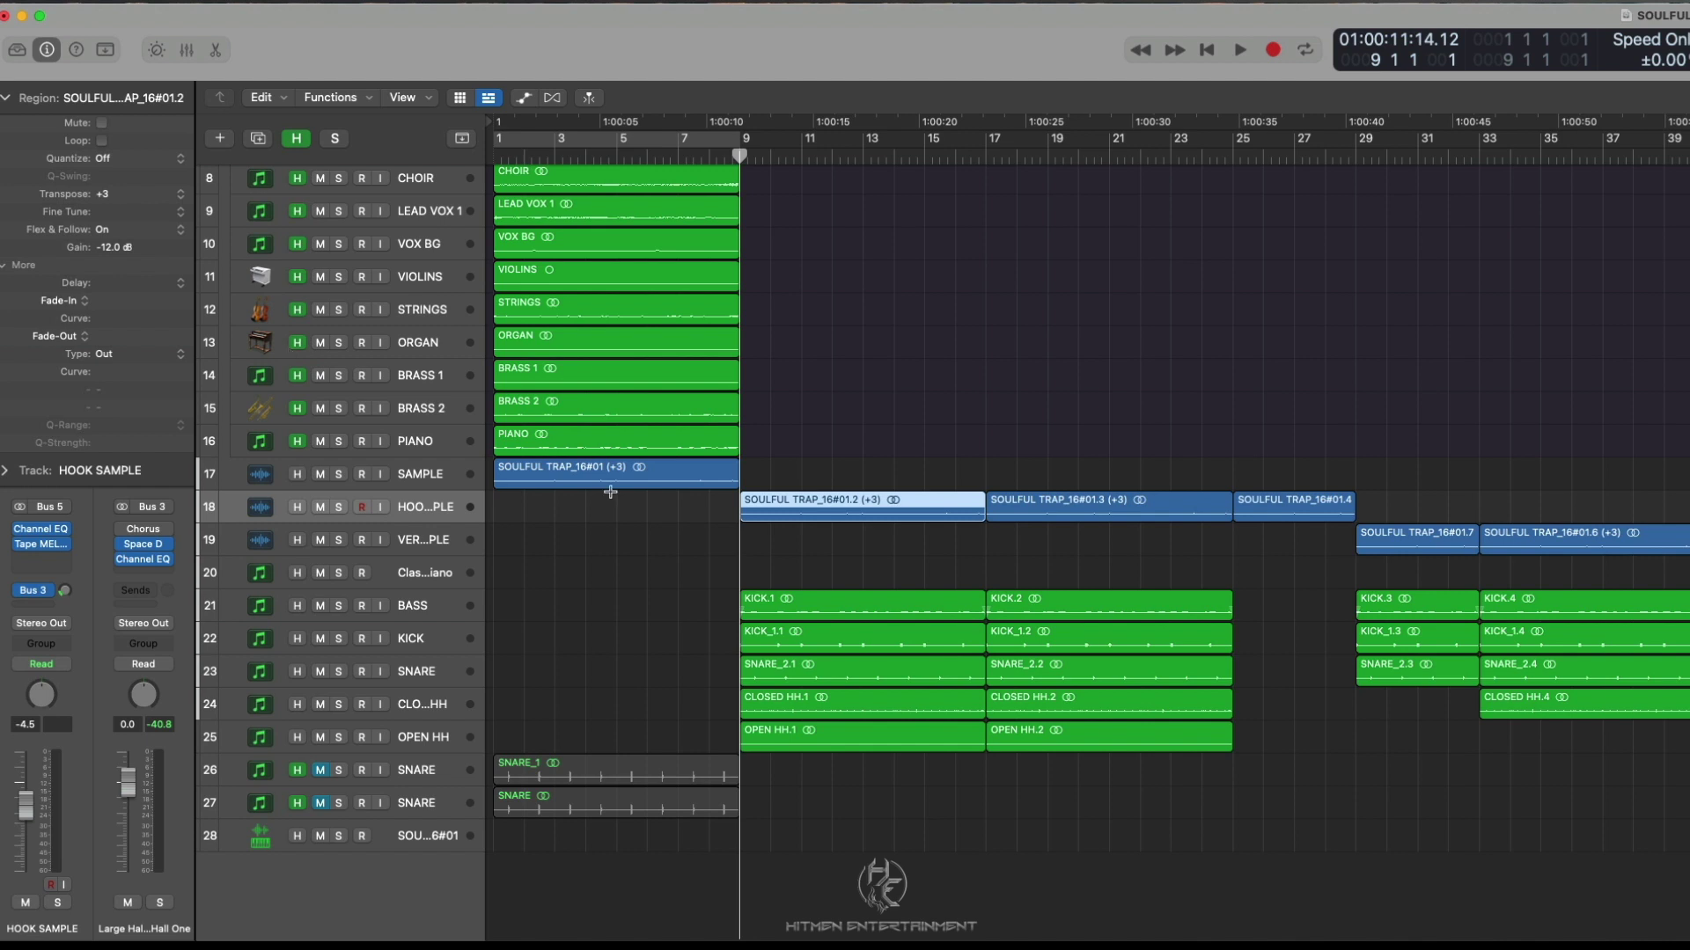
left_click(842, 541)
left_click(829, 603)
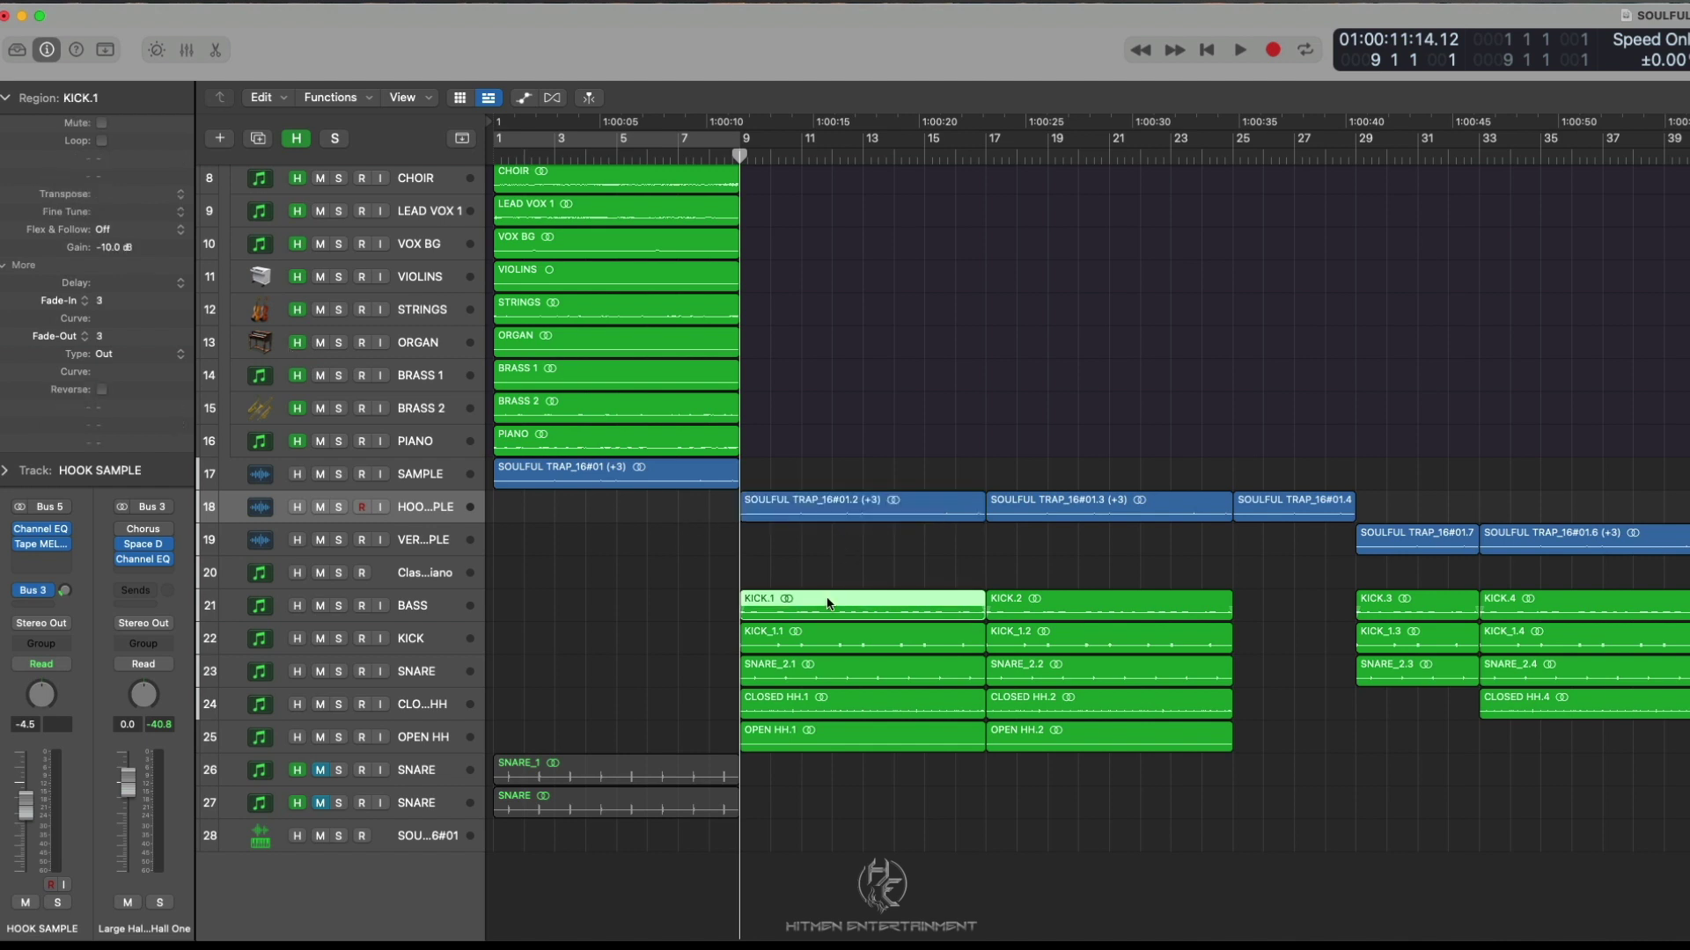
Bounce the first HOOK SAMPLE region in place to a new track, muting the source region
left_click(852, 505)
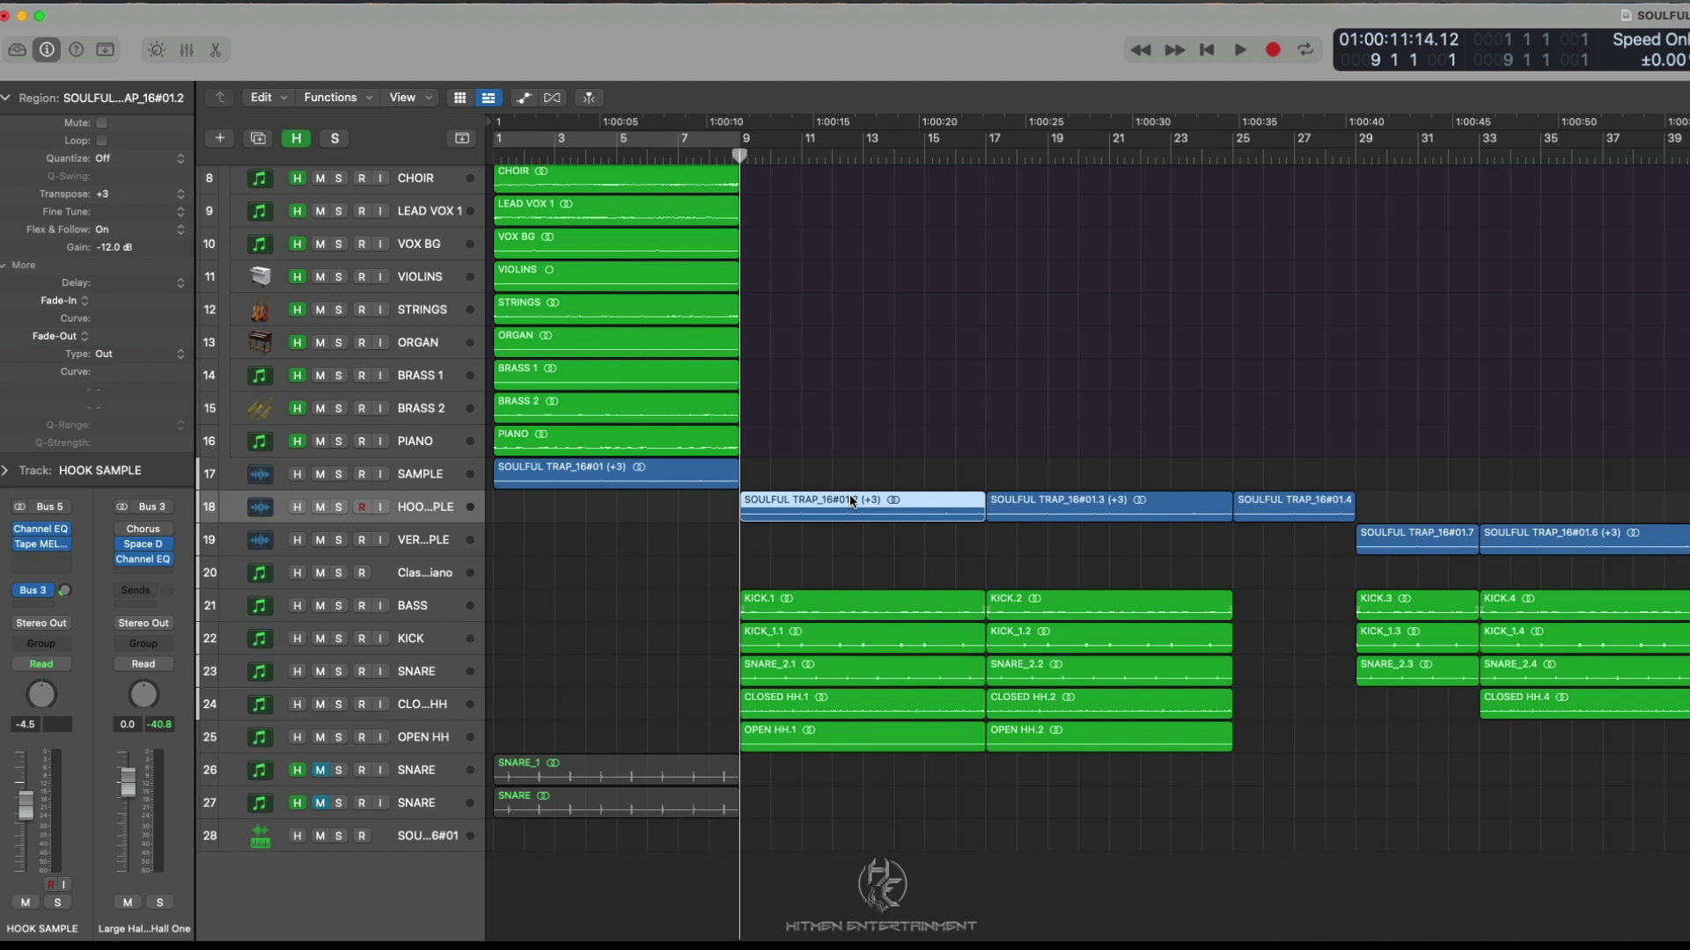
key("ctrl+b")
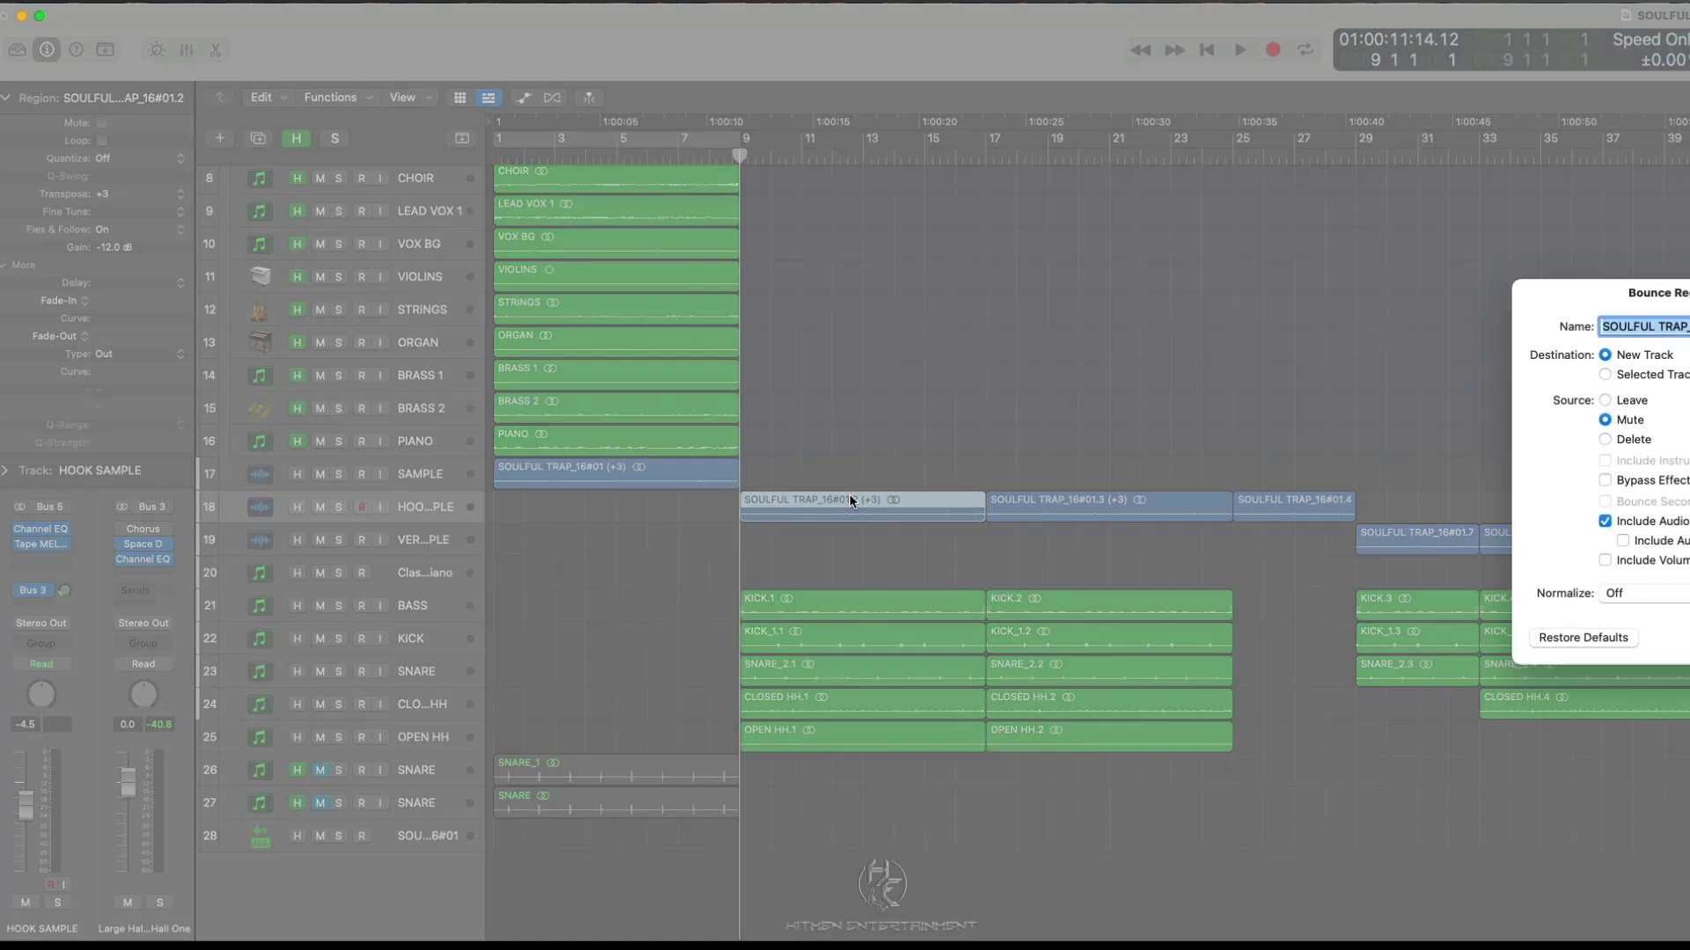
key("Return")
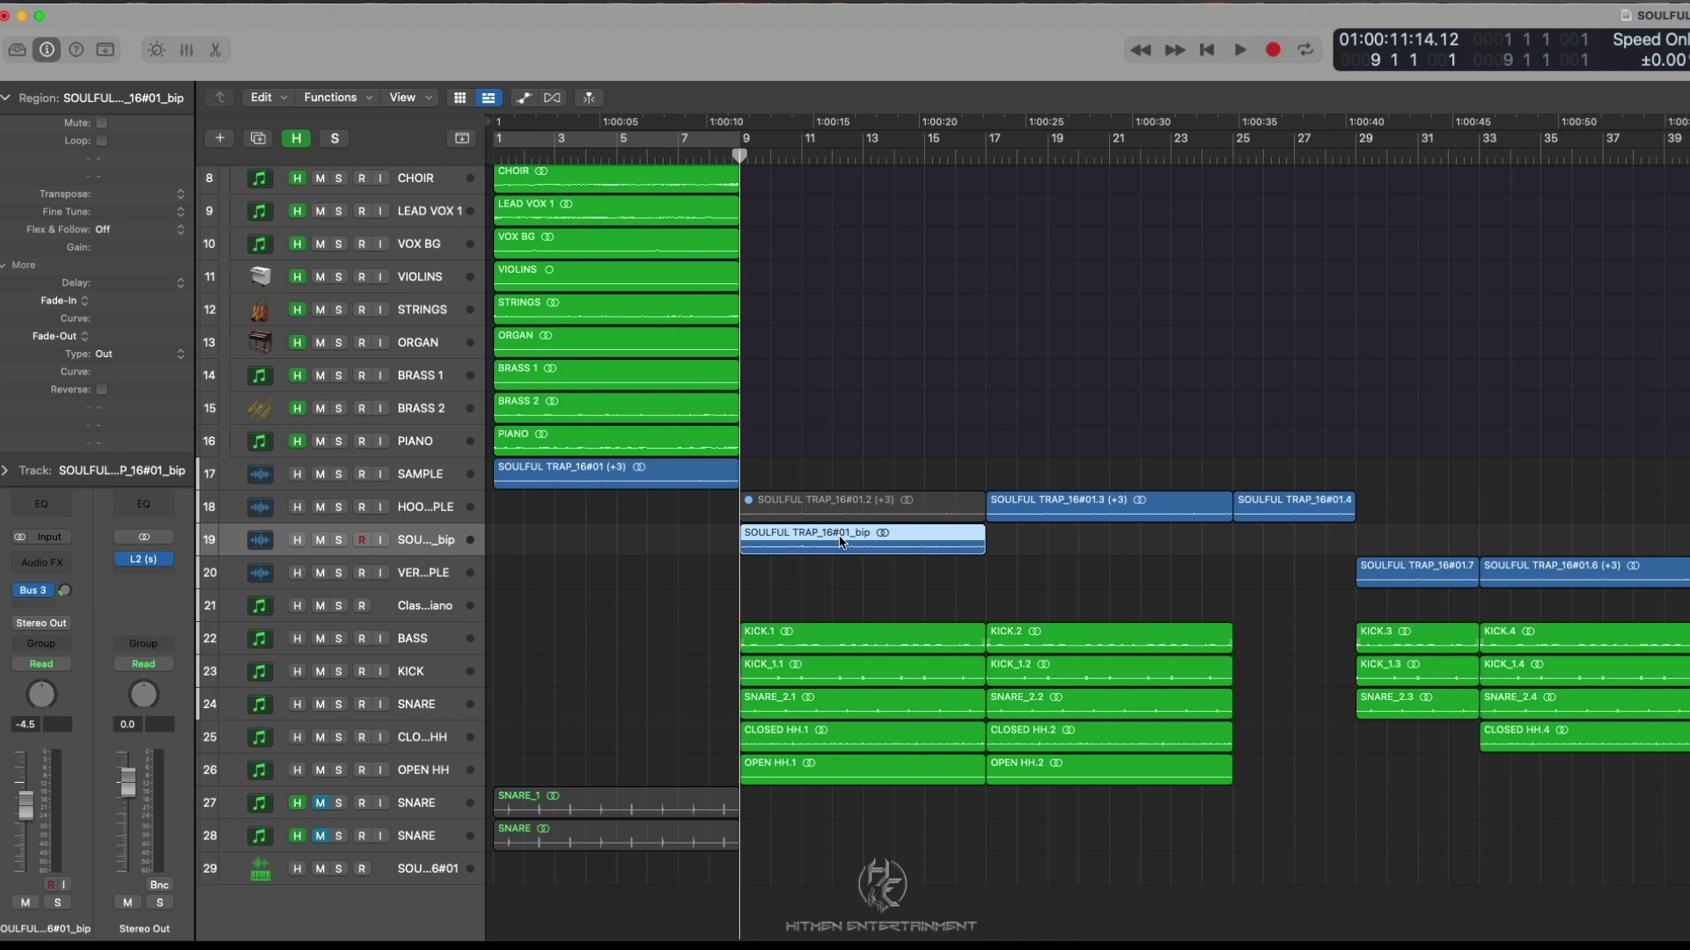
Solo the bounced sample track and listen to it from bar 9
left_click(338, 540)
key("space")
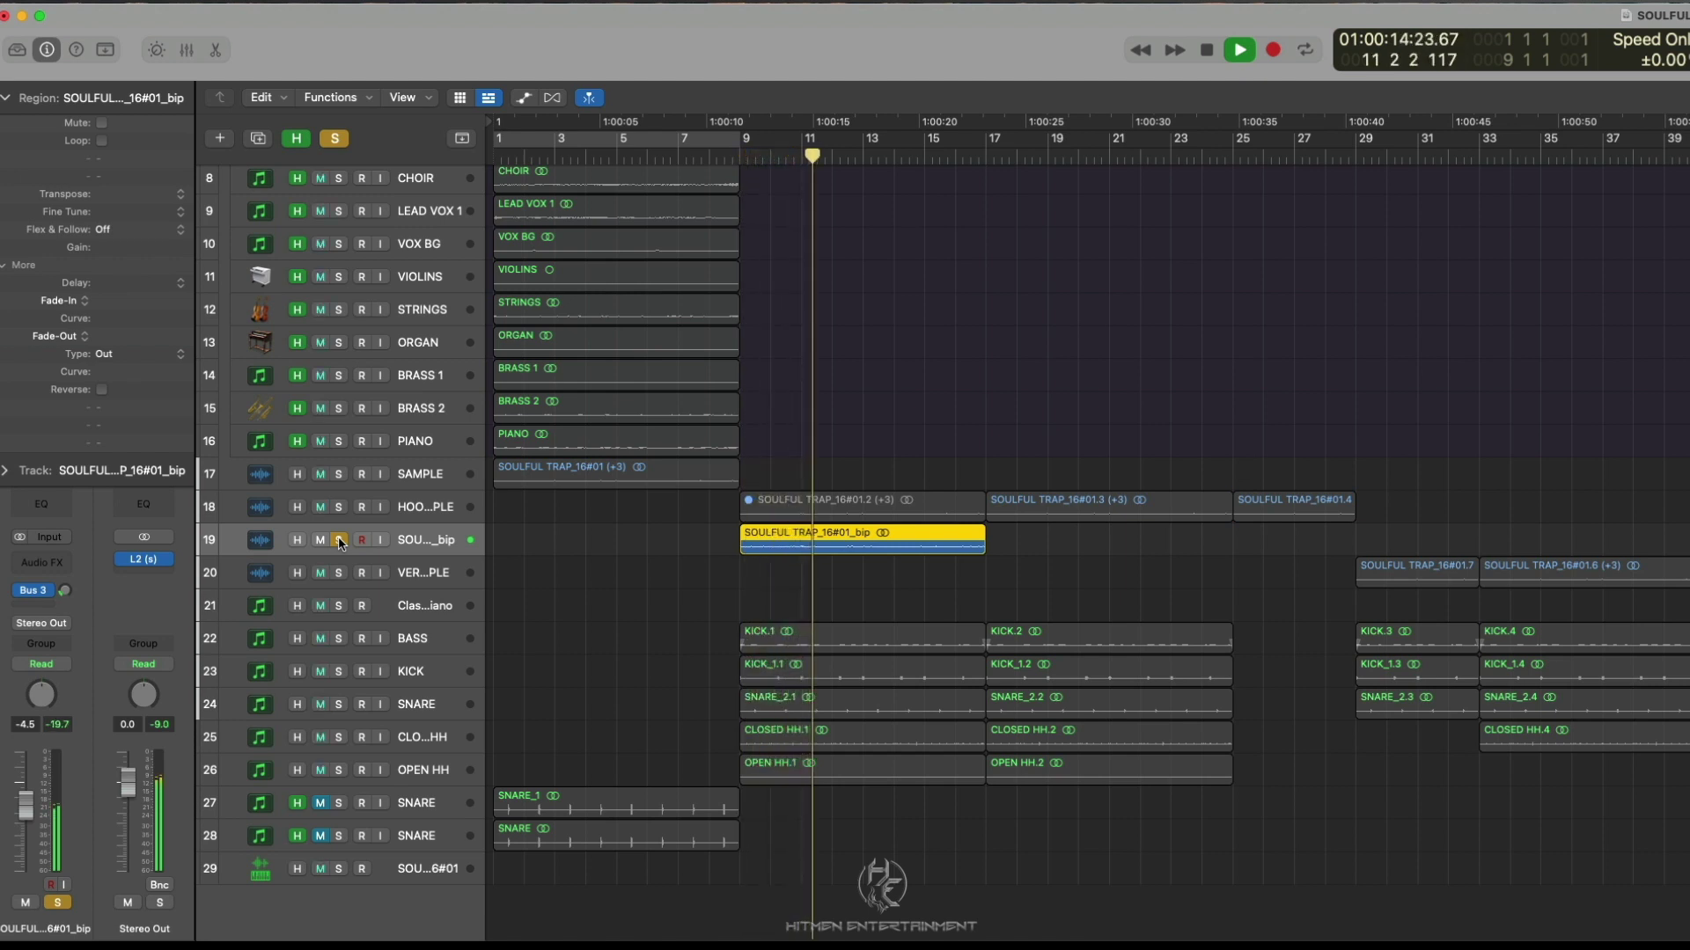
key("space")
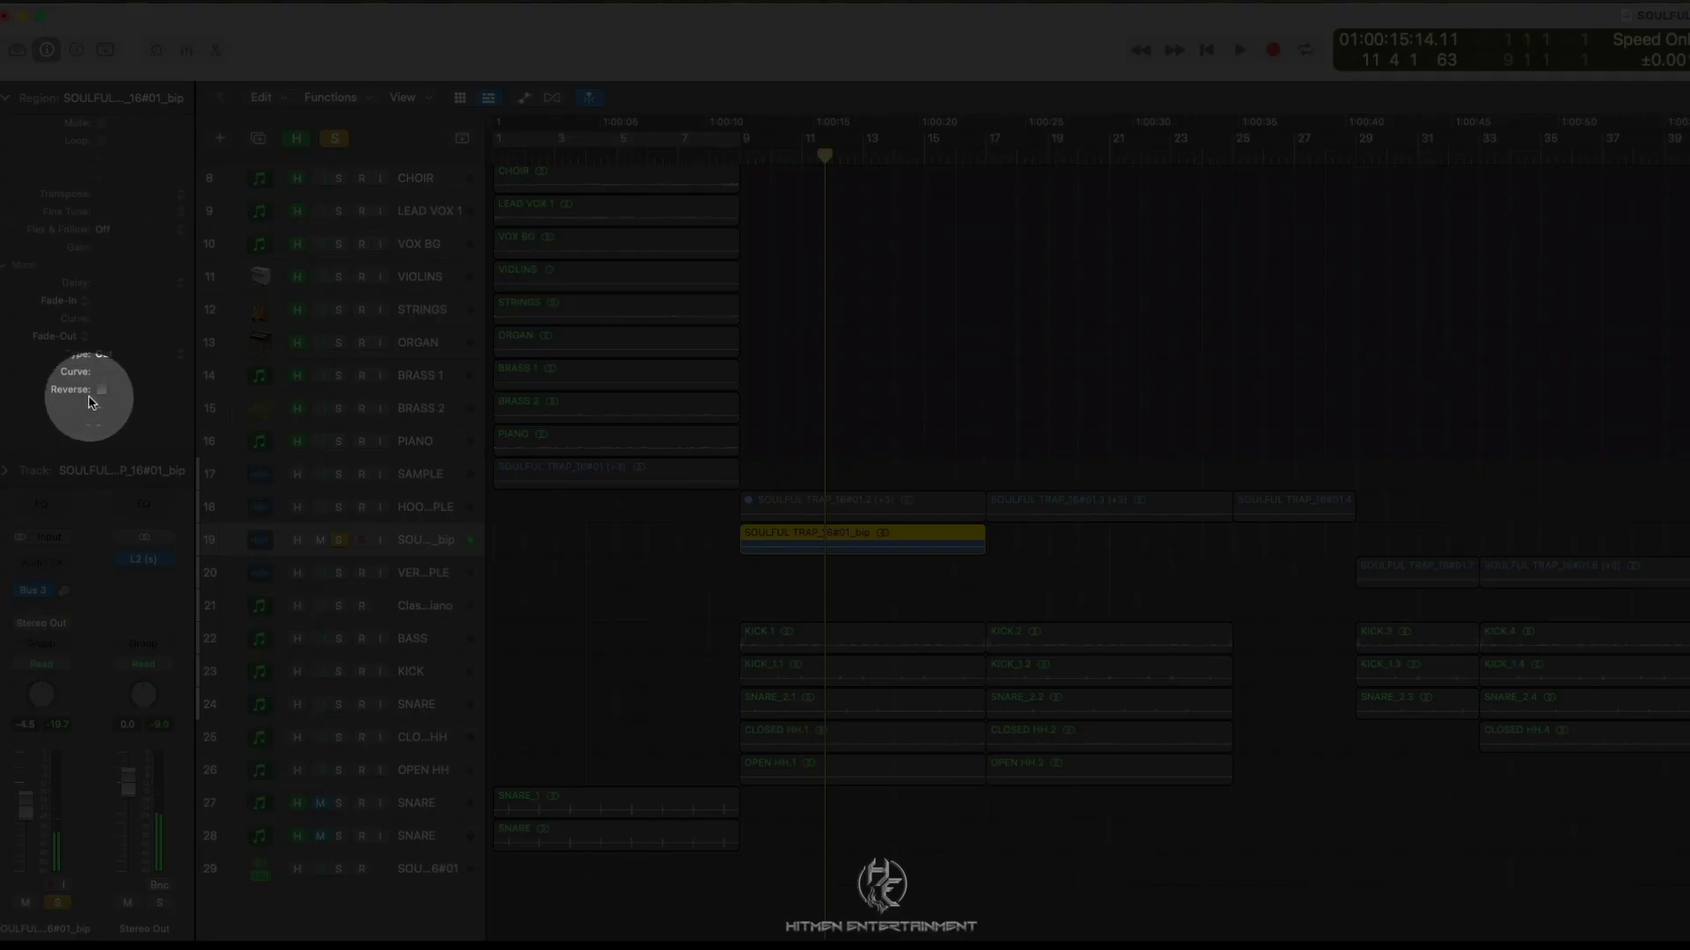
Turn on Reverse for the bounced sample region and play it soloed from bar 9
left_click(103, 389)
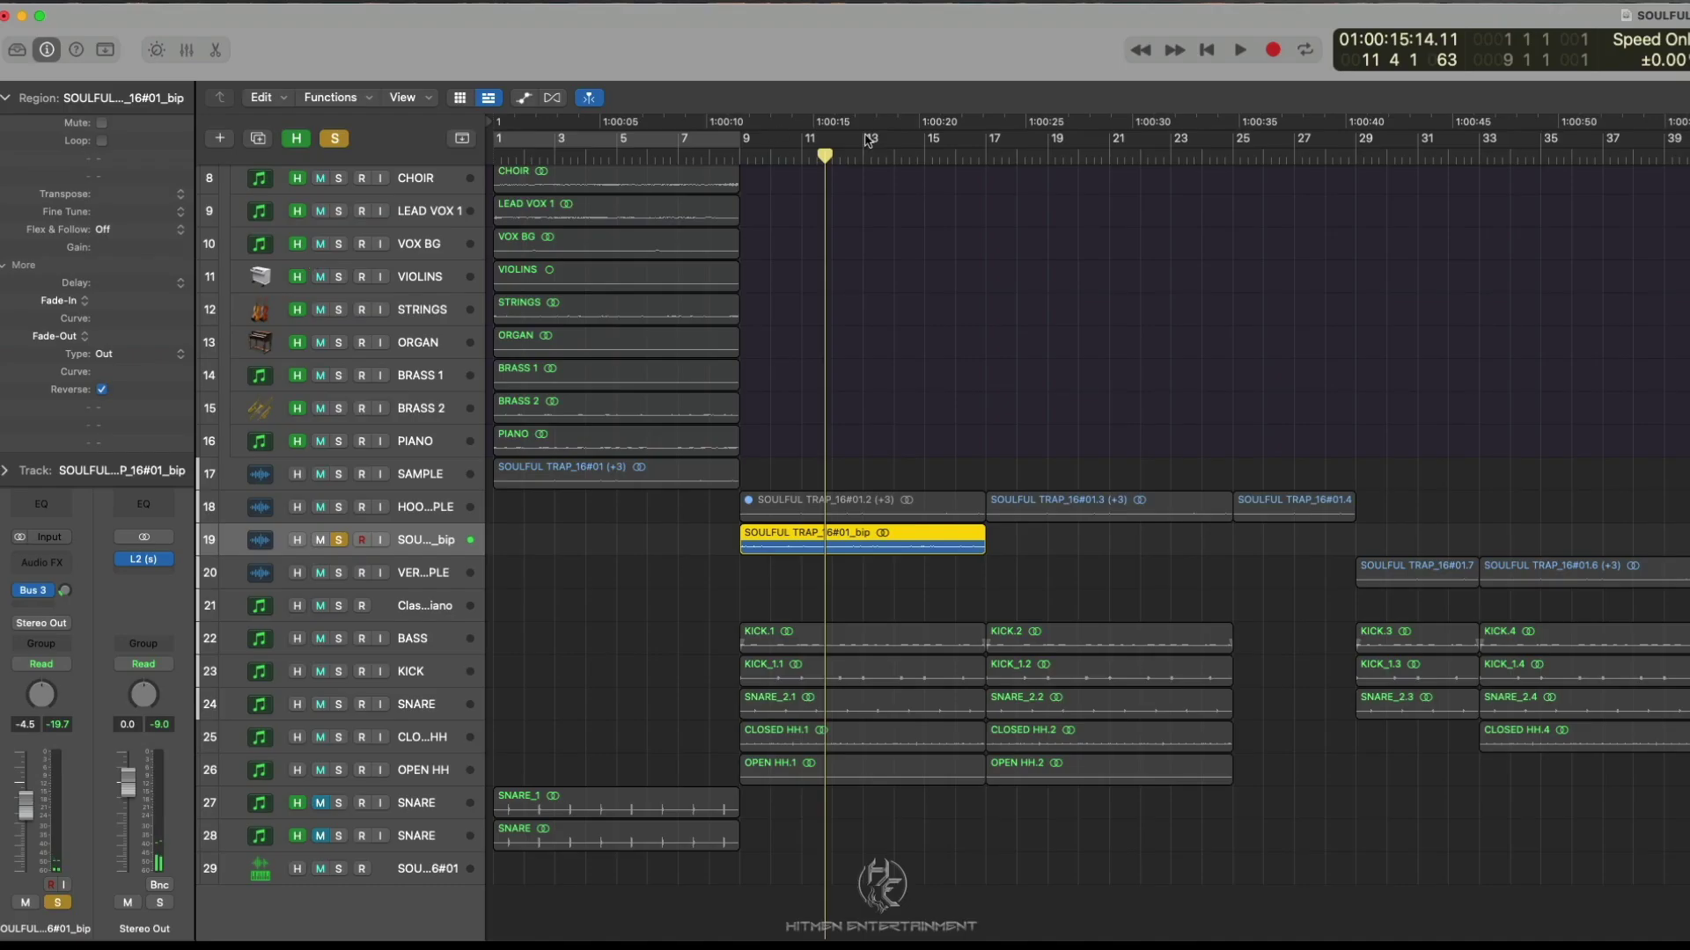
left_click(737, 151)
key("space")
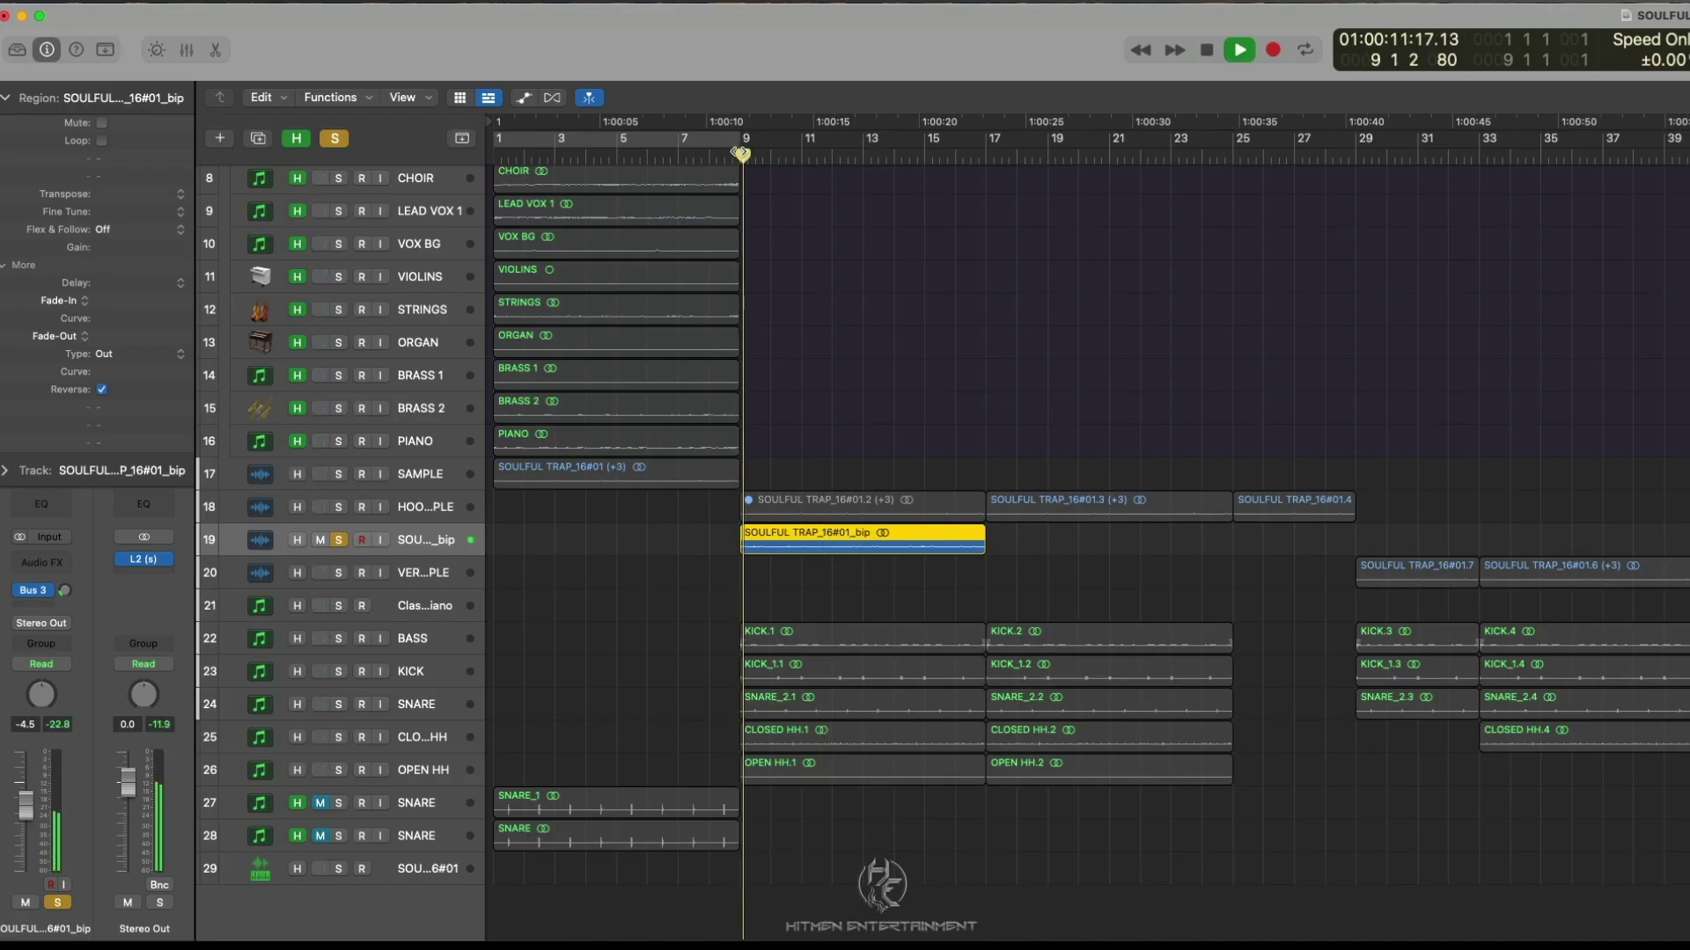
Unsolo the bounced sample track and hear the reversed region with the full arrangement from bar 8
left_click(339, 539)
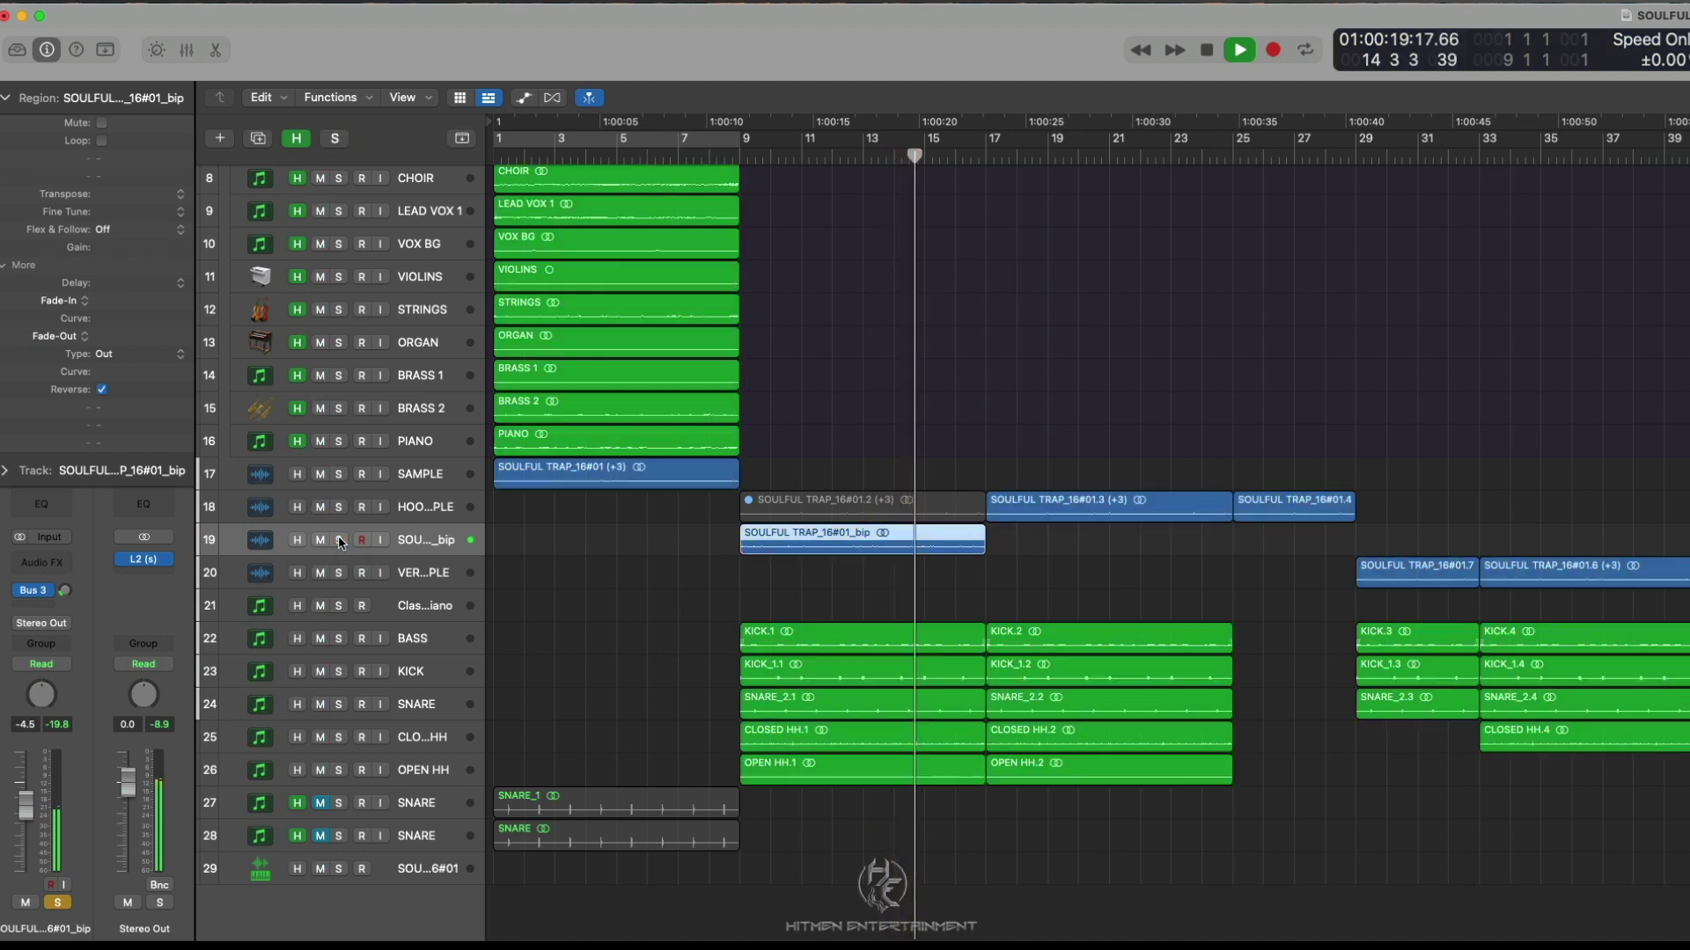
left_click(710, 158)
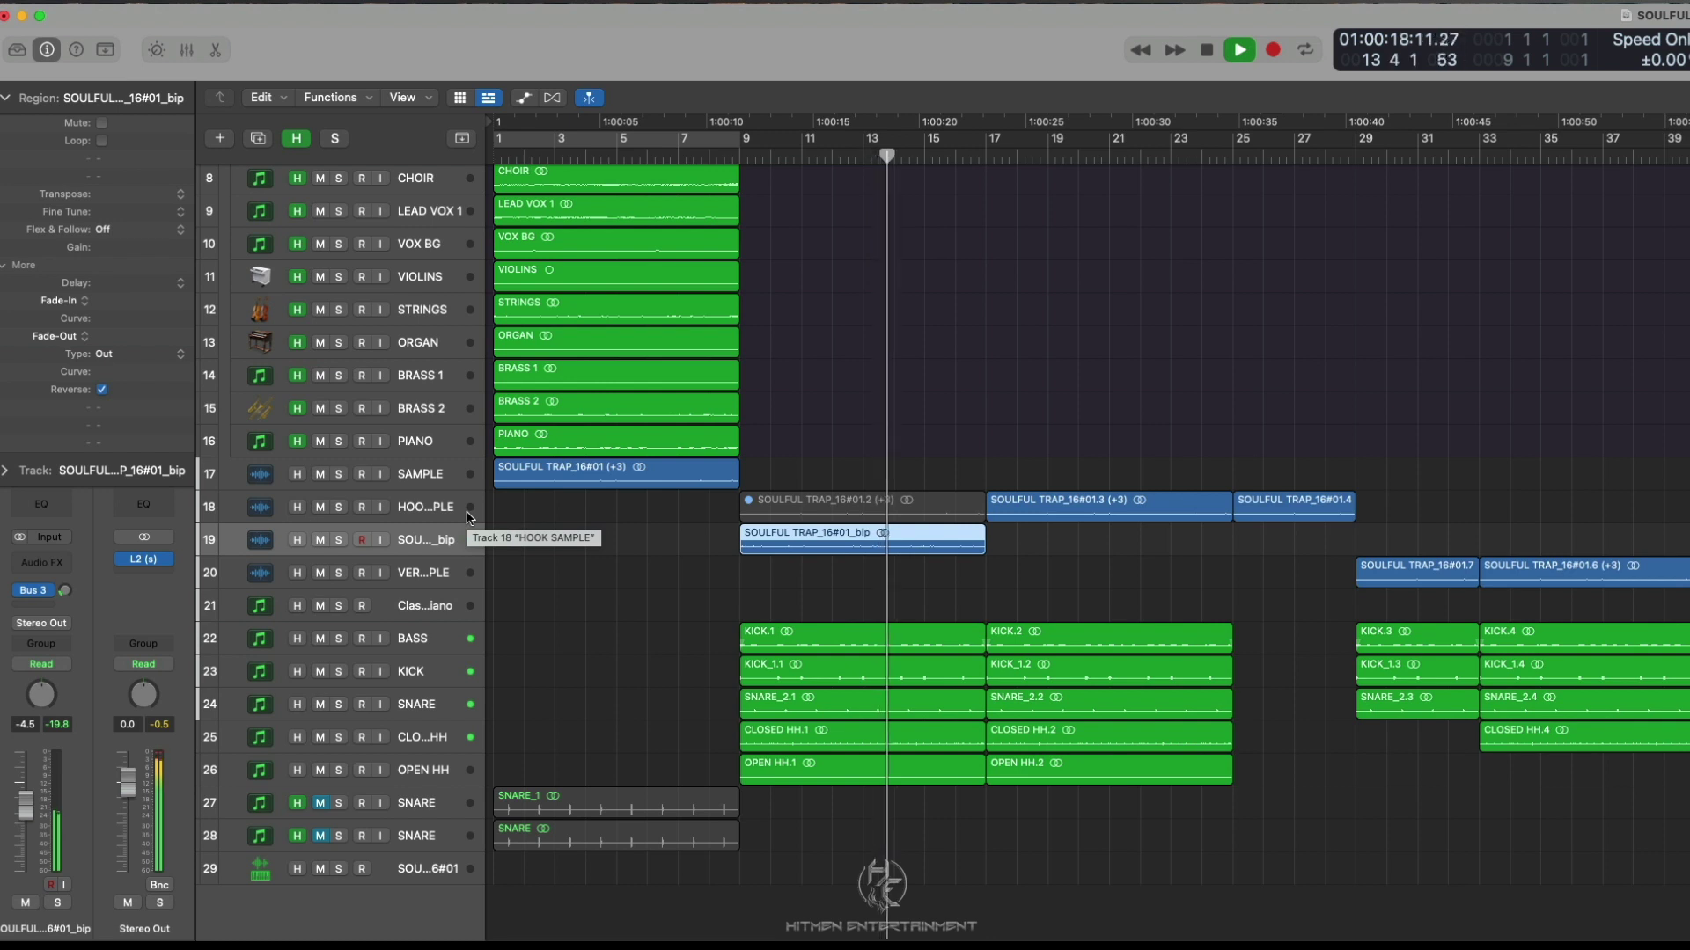
key("space")
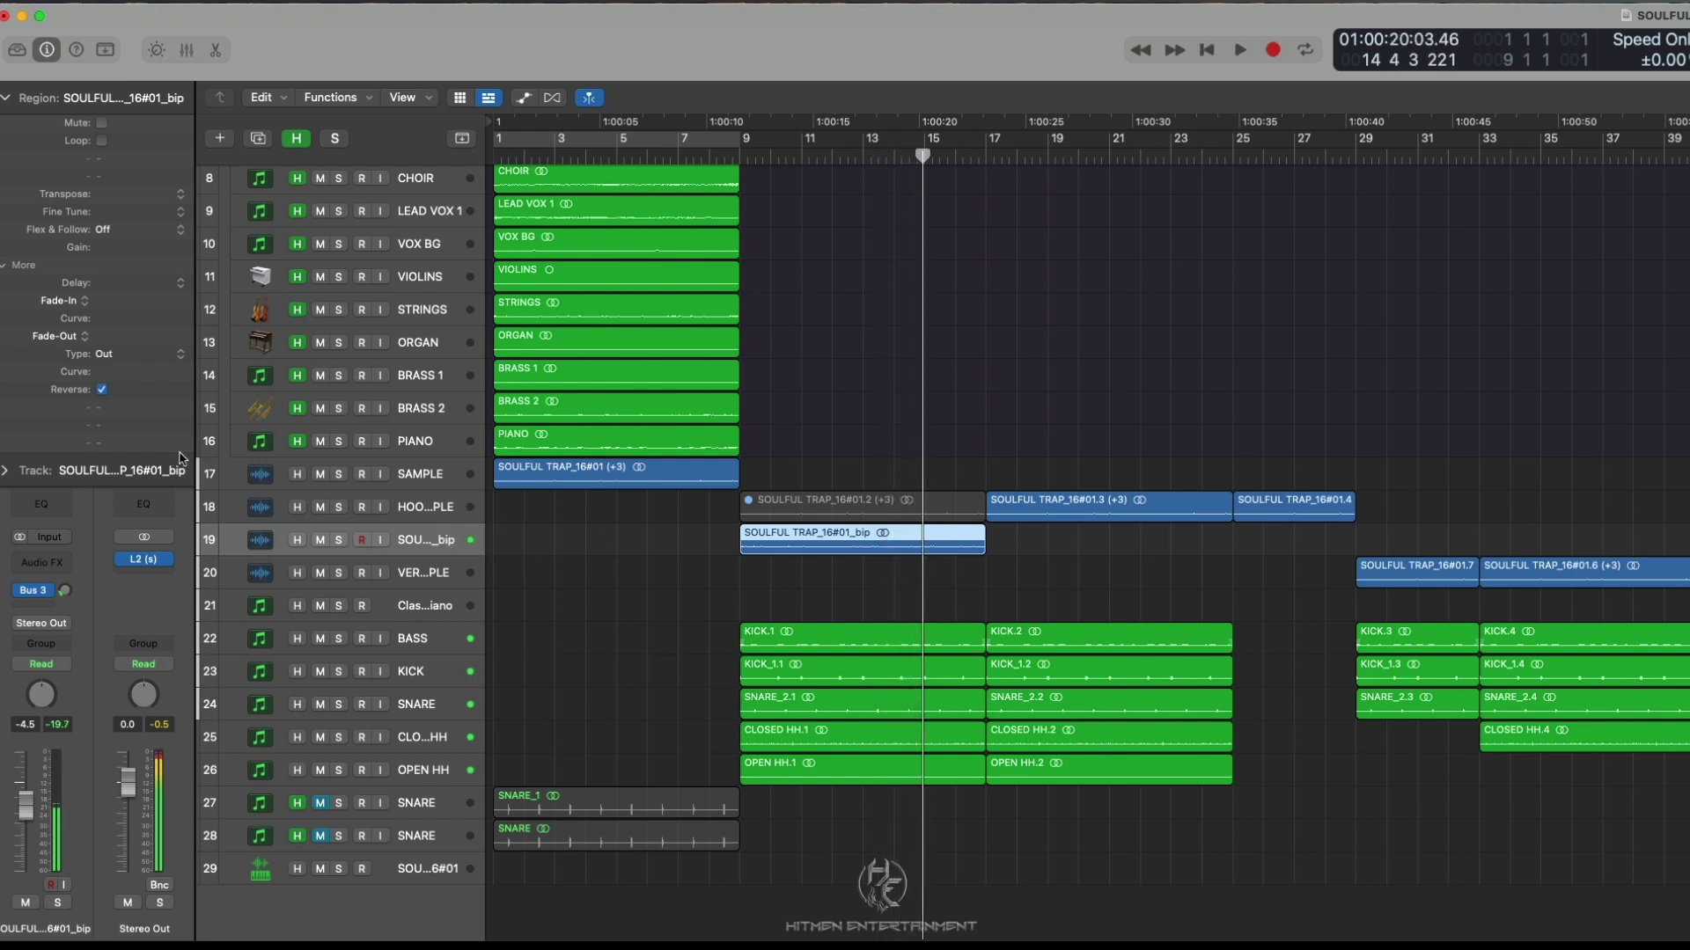
Turn off Reverse for the bounced sample region and play the arrangement from bar 9
double_click(739, 156)
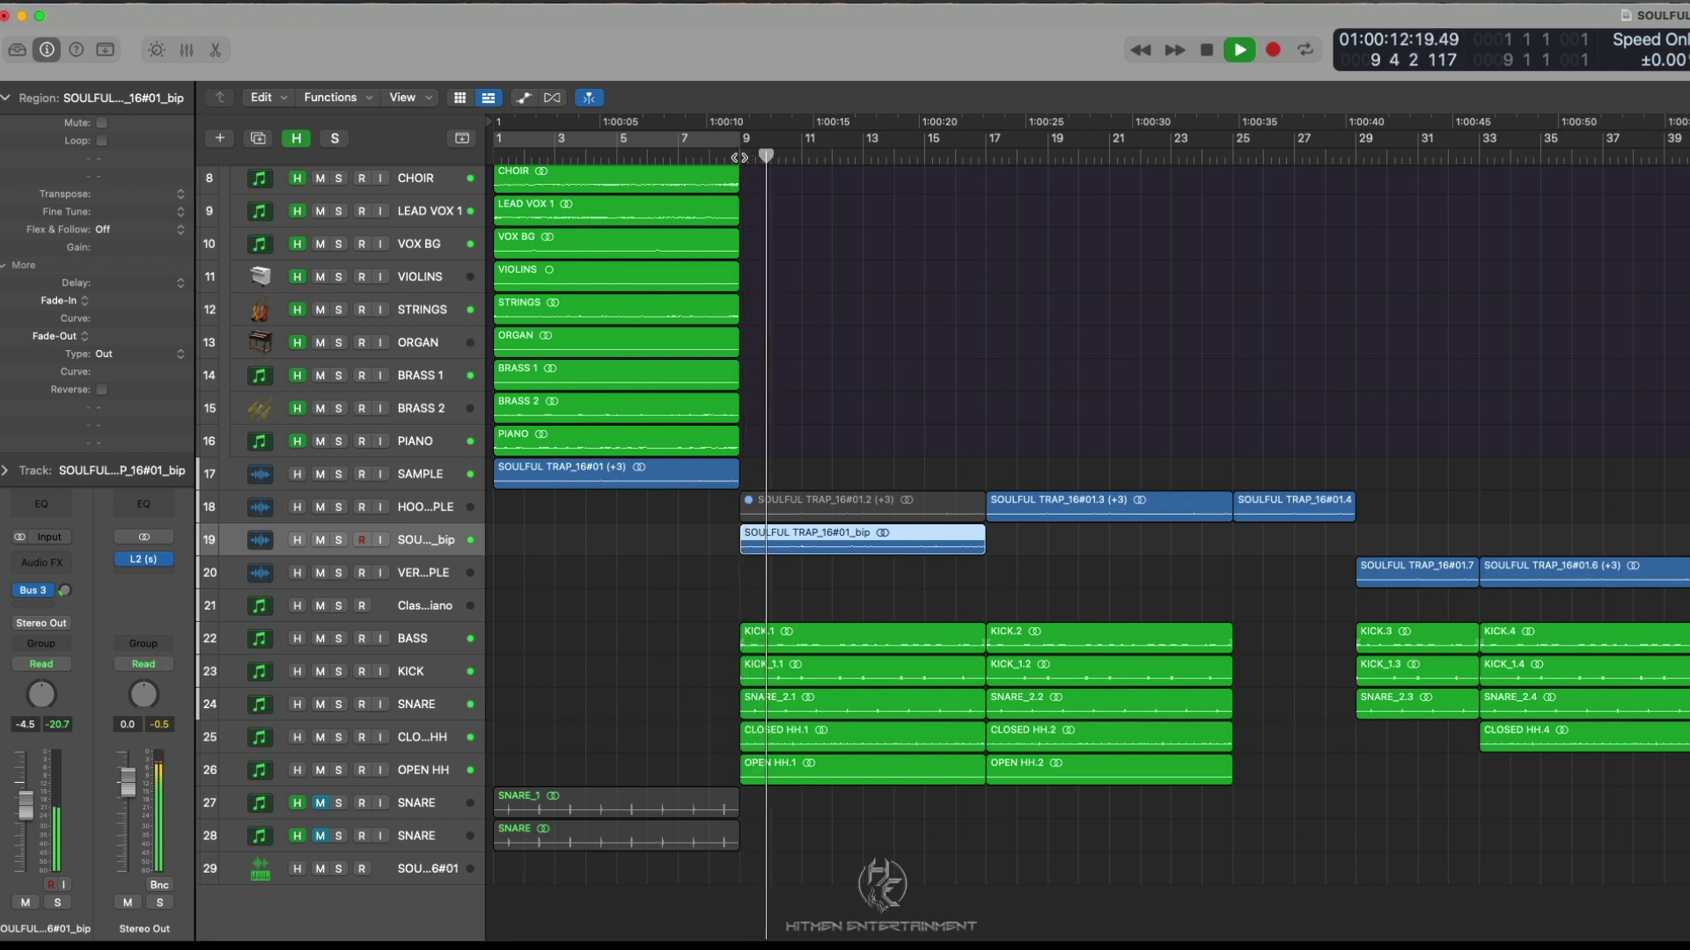
key("space")
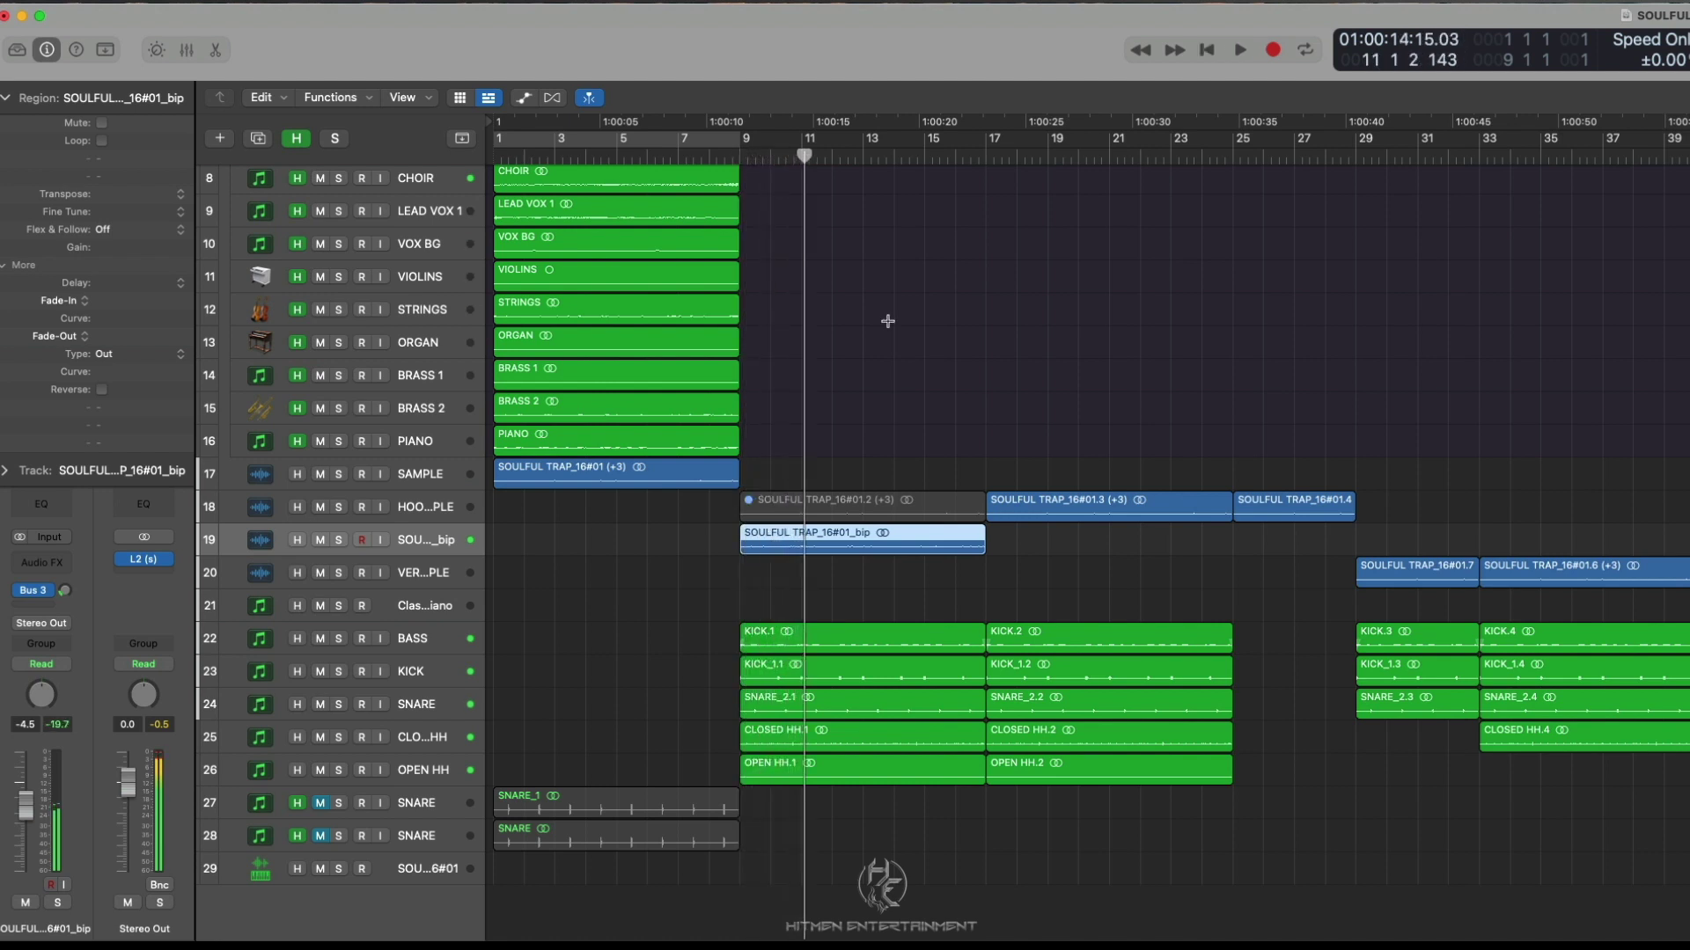
Create a new Quick Sampler (Original) track from the bounced sample region and bring its plug-in window into view
scroll(899, 337, "down", 1)
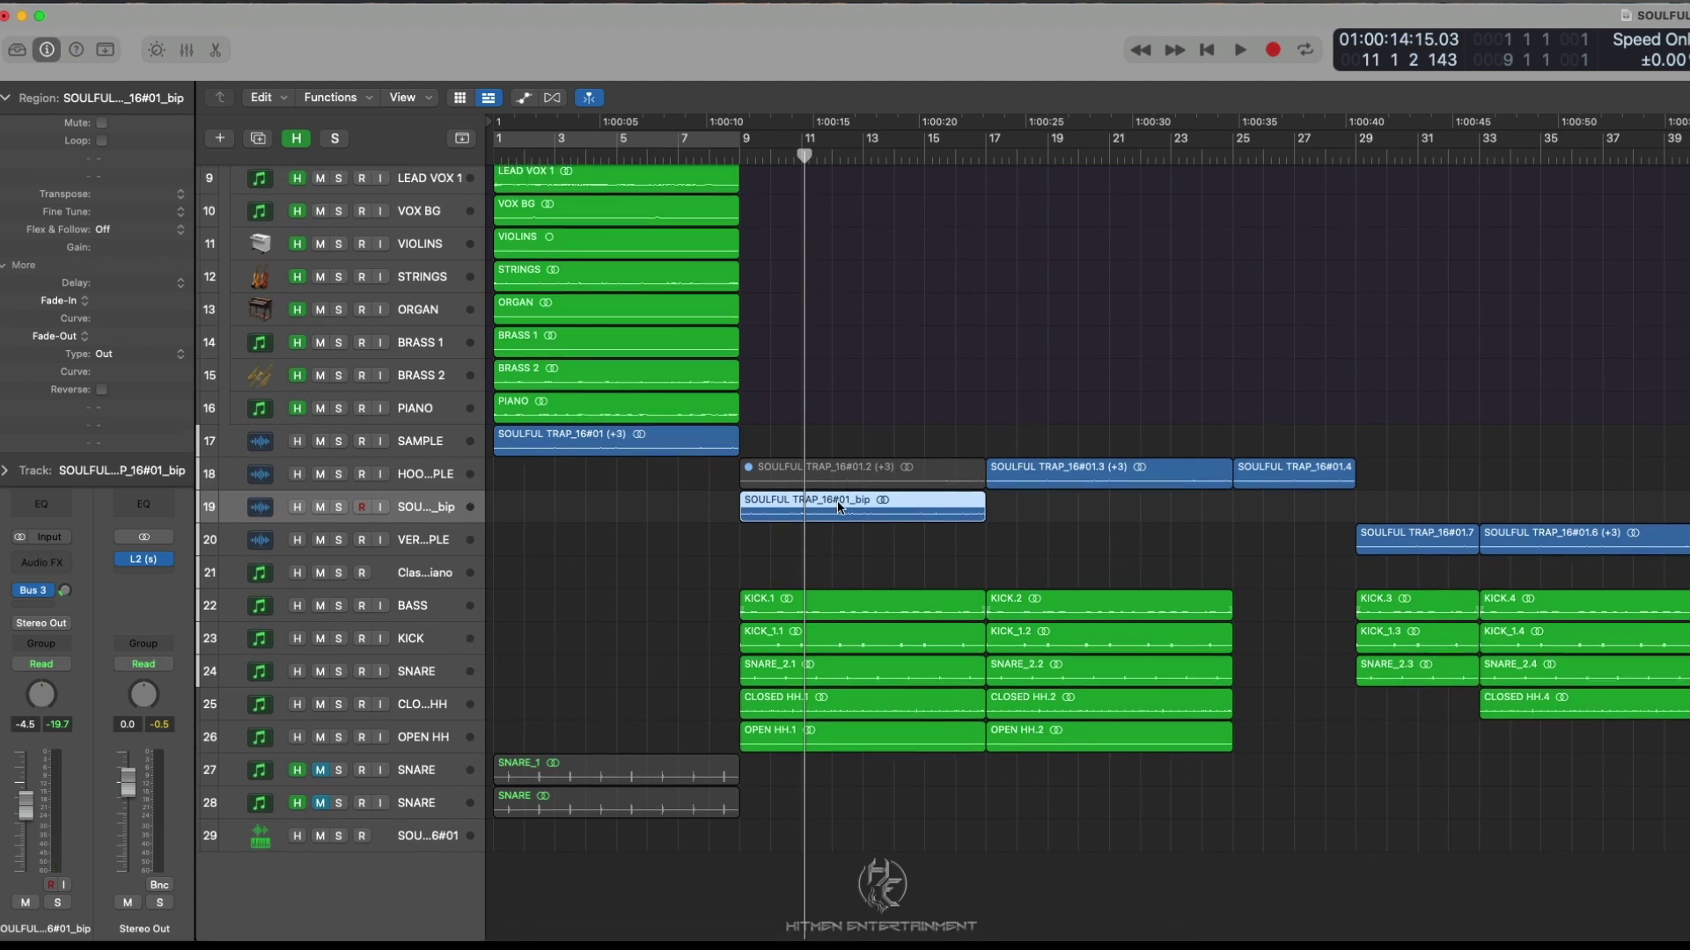
left_click_drag(841, 508, 352, 880)
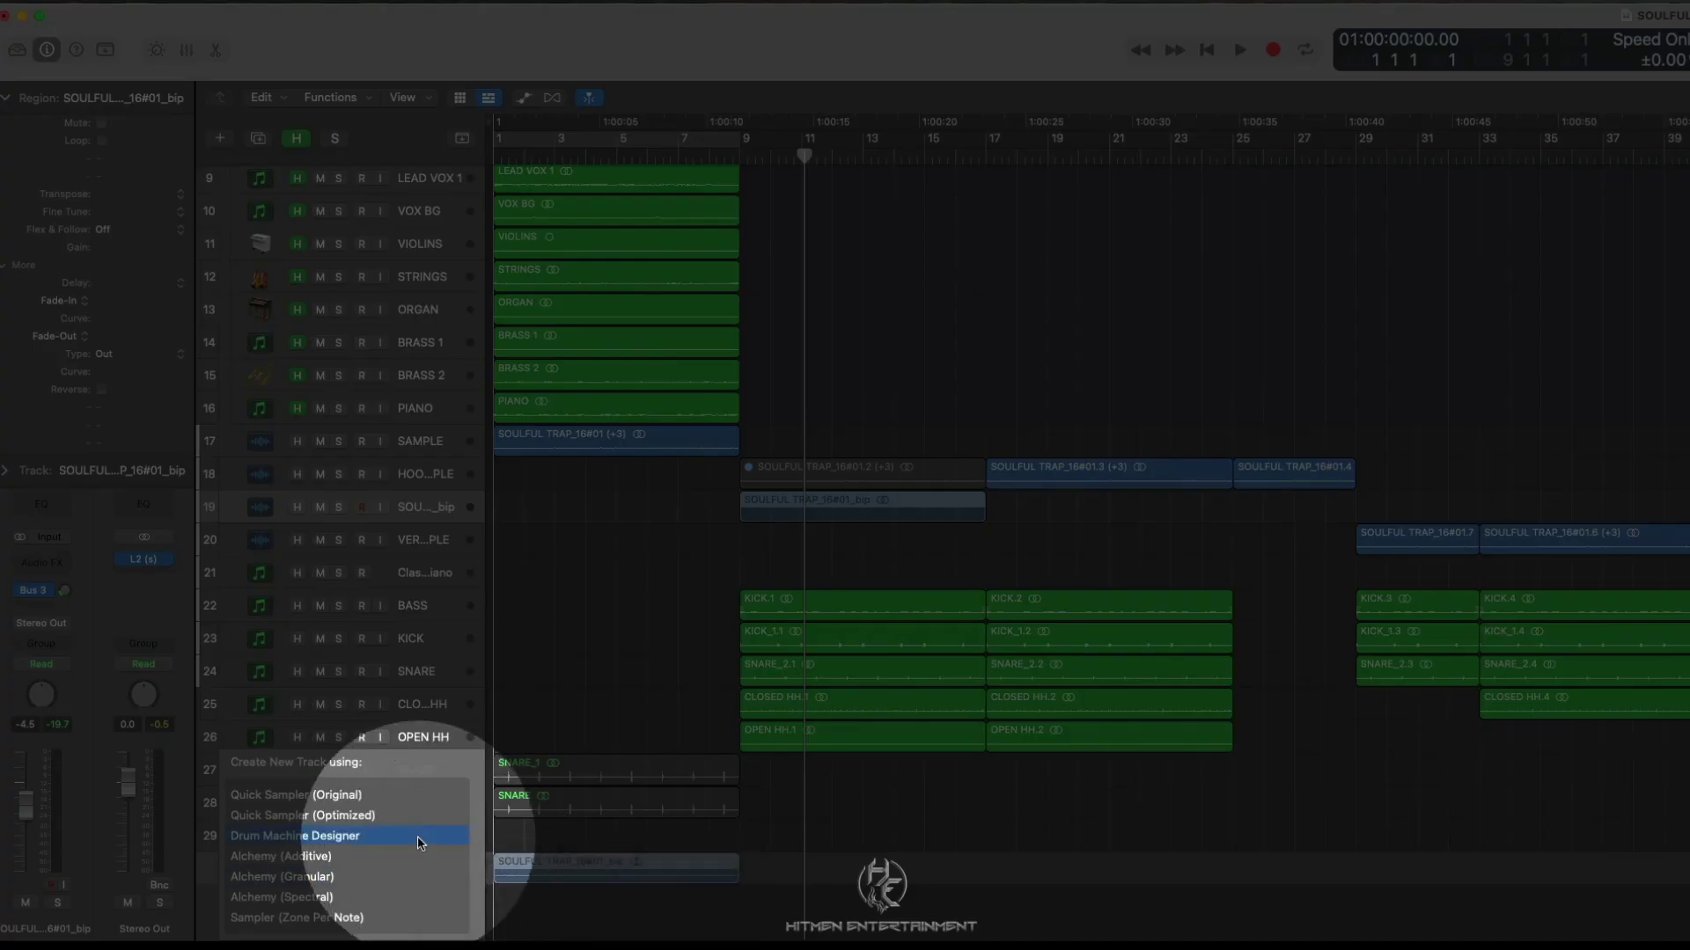
left_click(335, 797)
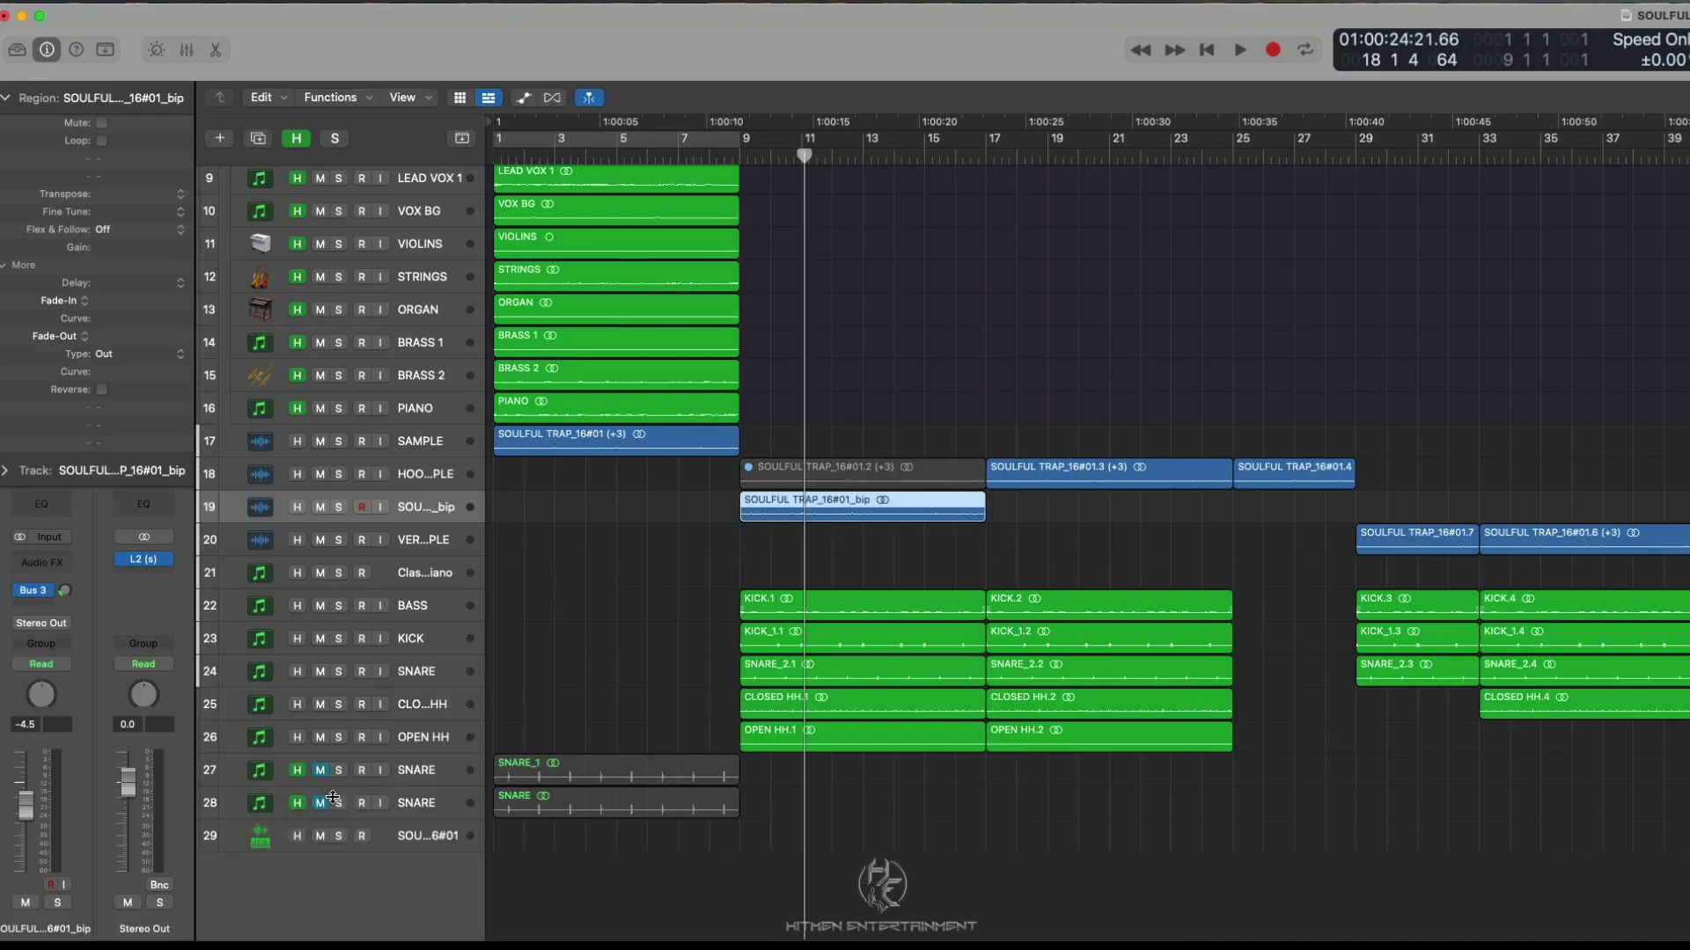
left_click_drag(1478, 256, 867, 157)
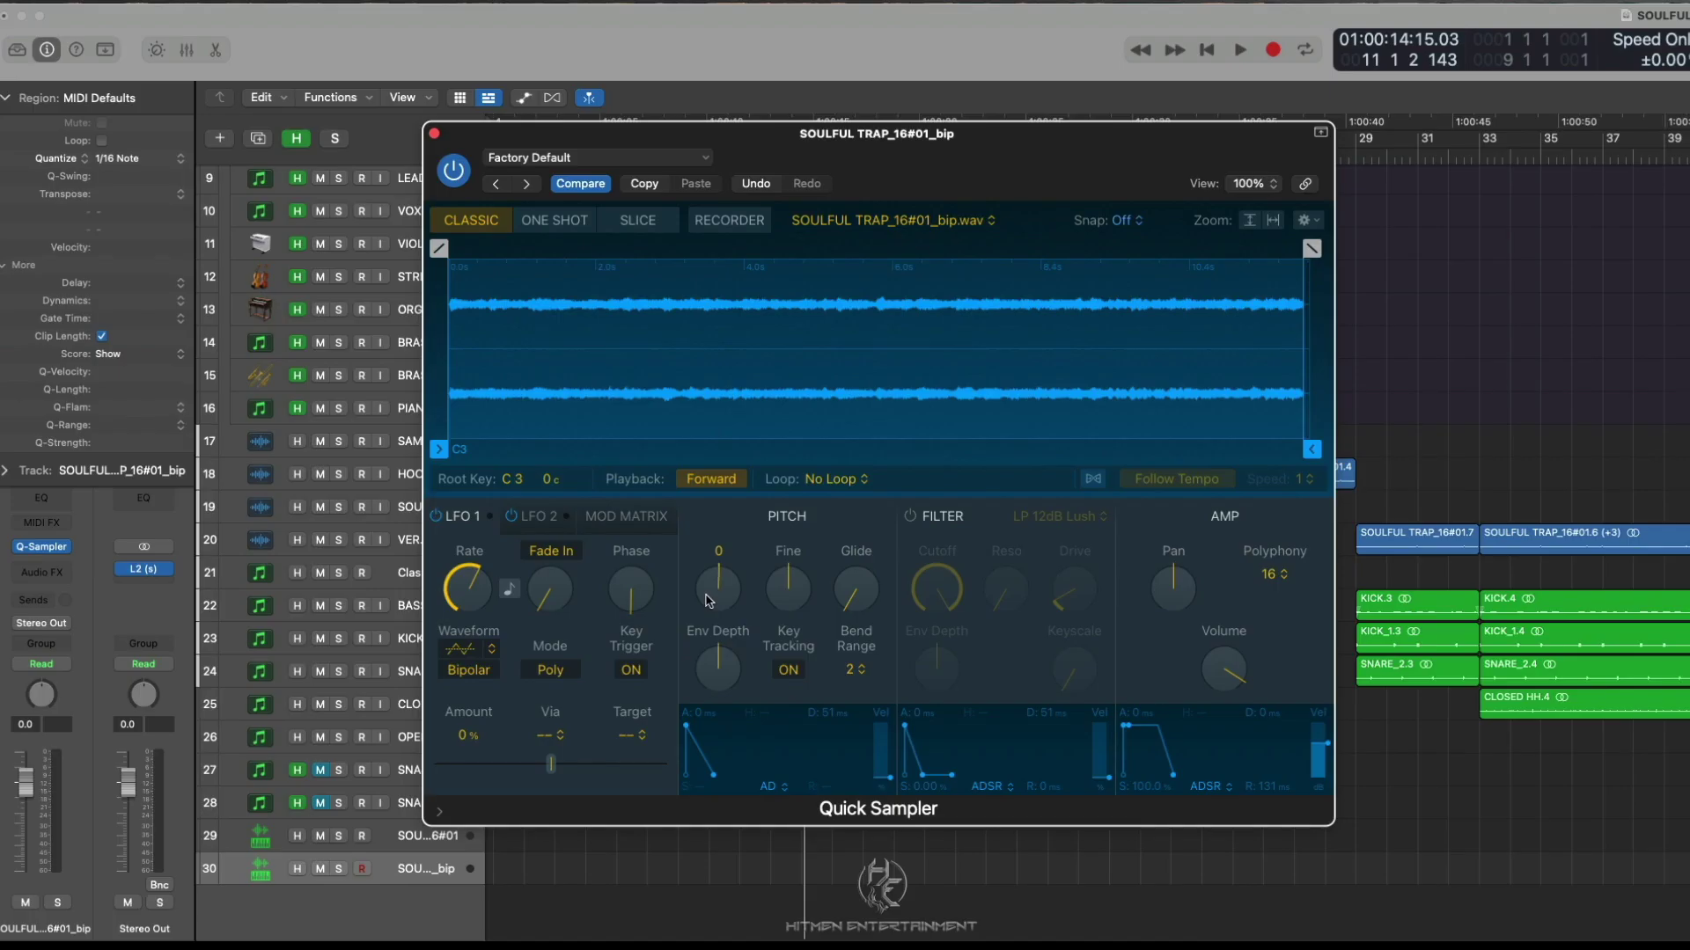
Solo the new Quick Sampler track, switch it to Slice mode and set the transient sensitivity to 36
key("space")
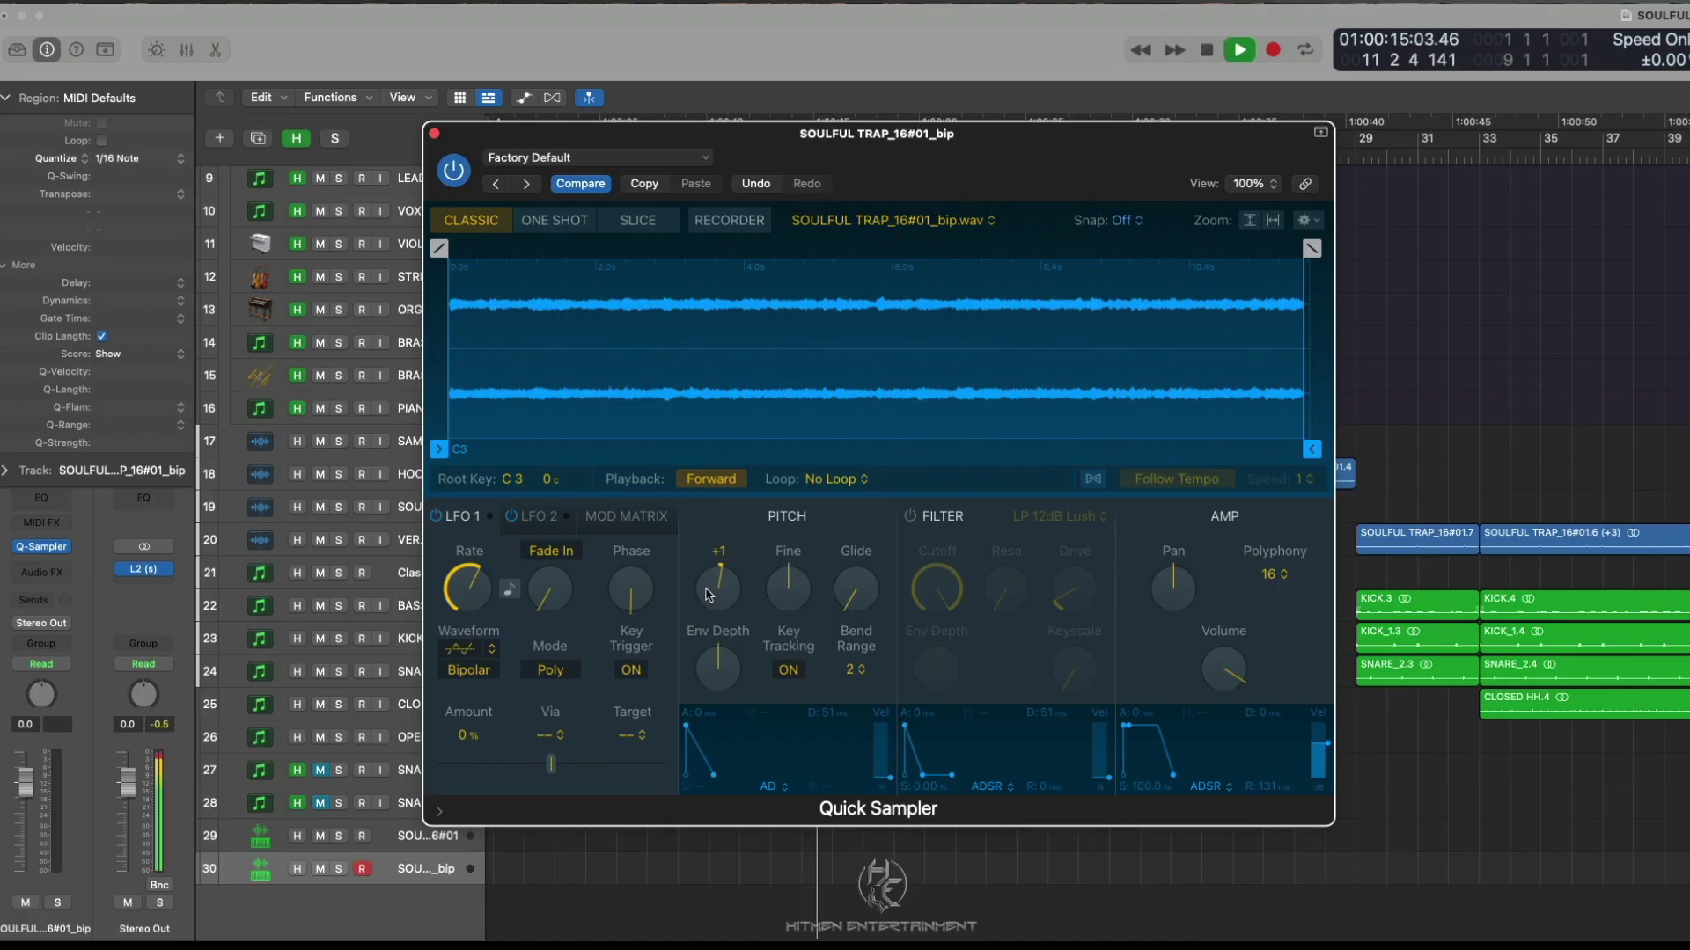
left_click(339, 870)
mouse_move(765, 547)
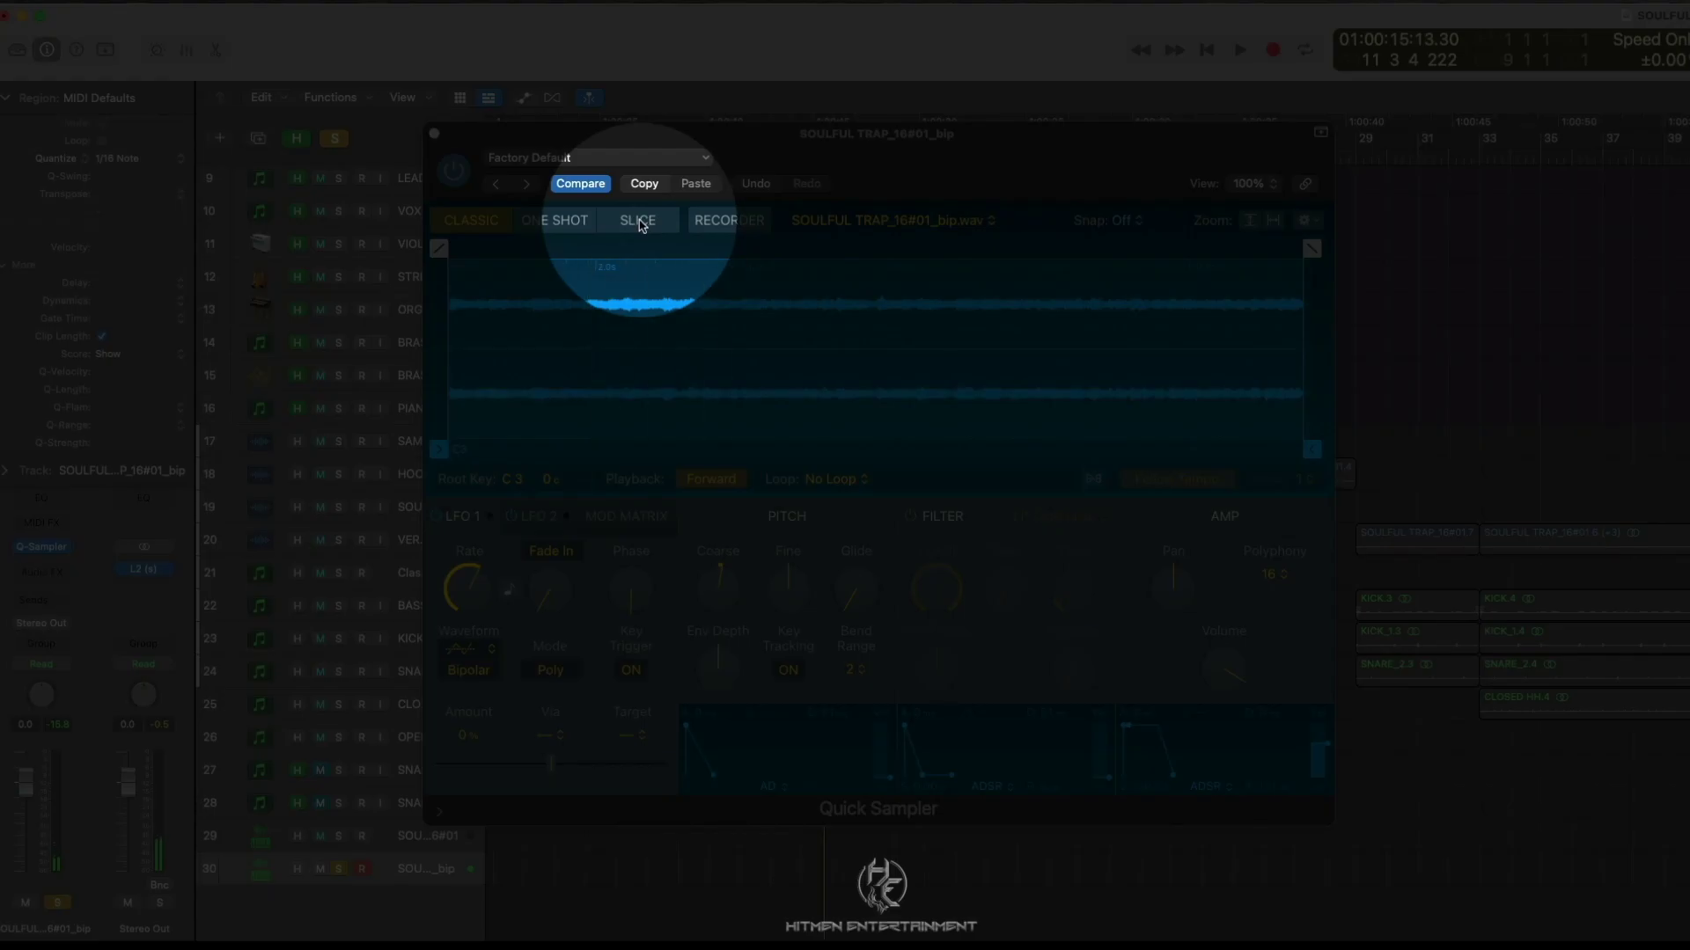
left_click(639, 224)
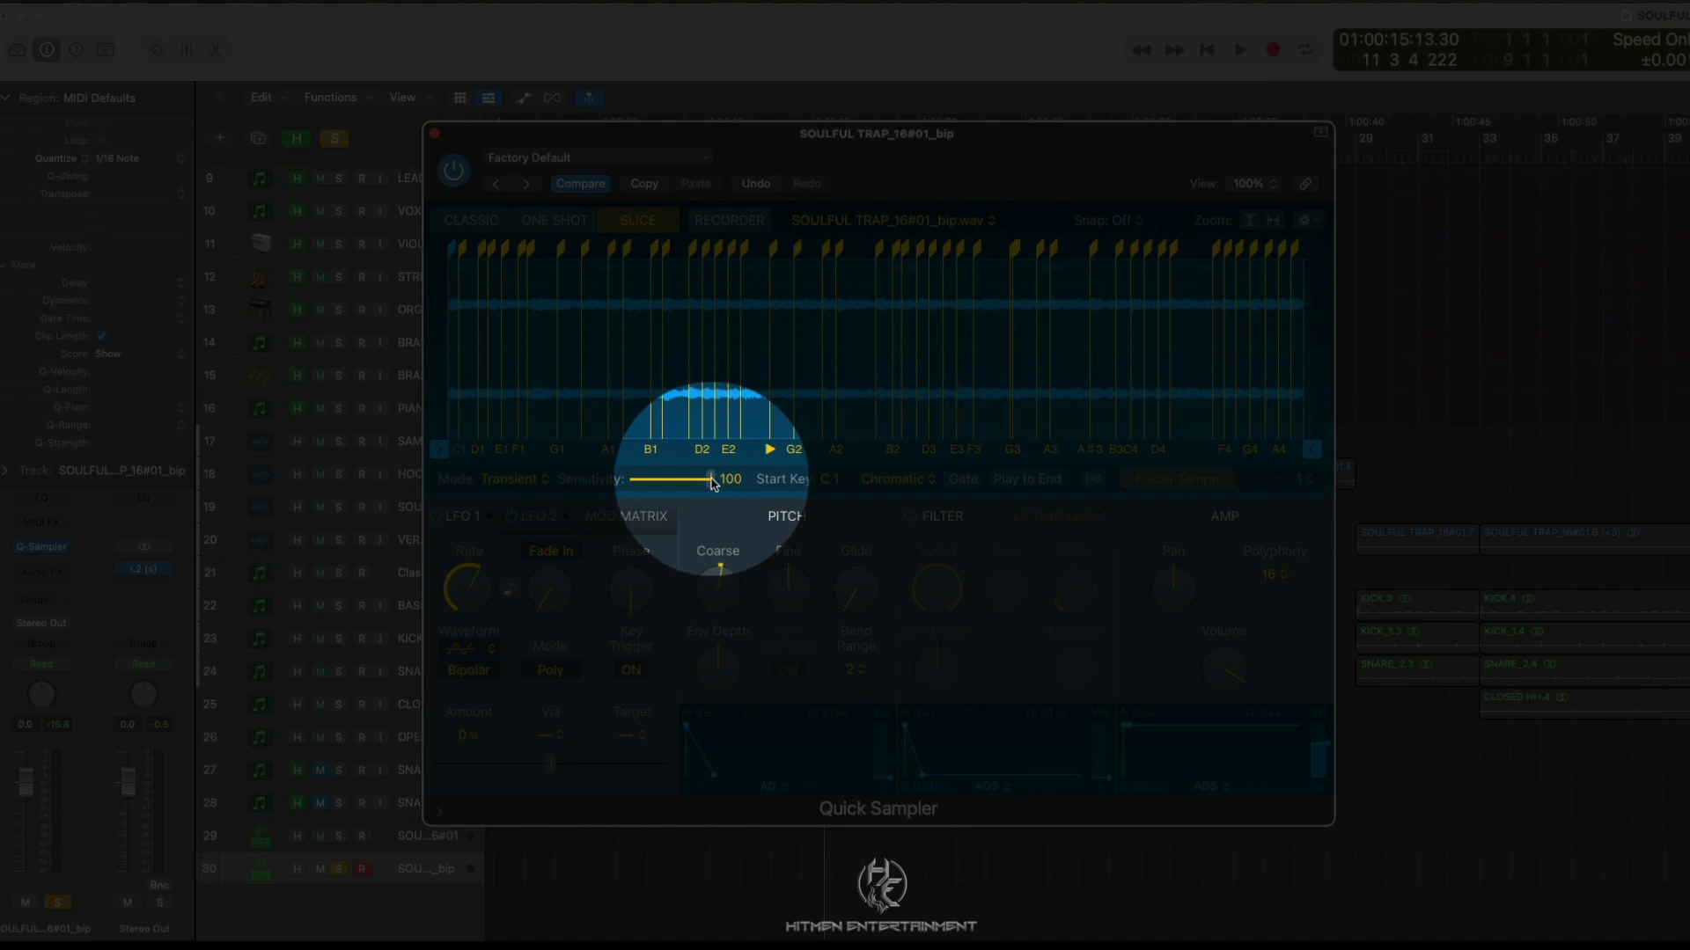
left_click_drag(713, 483, 662, 485)
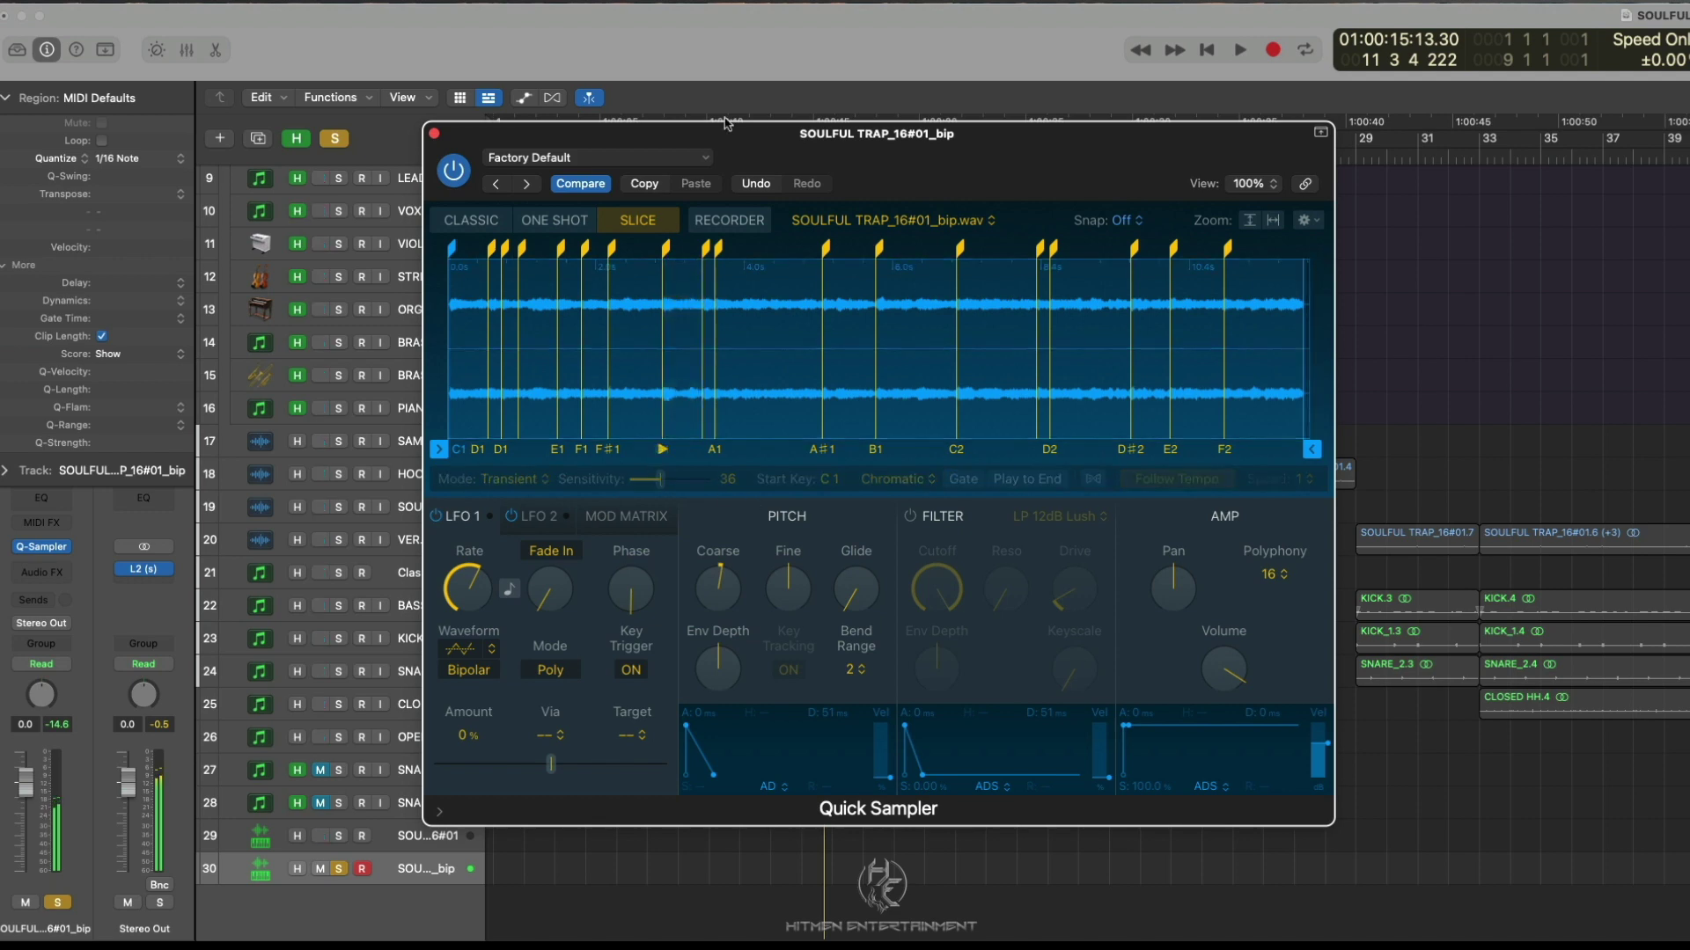
Shift the start marker of slice A1 to the right and move slice G#1 to position 3.936 s
left_click(717, 249)
left_click_drag(718, 249, 764, 249)
left_click(704, 248)
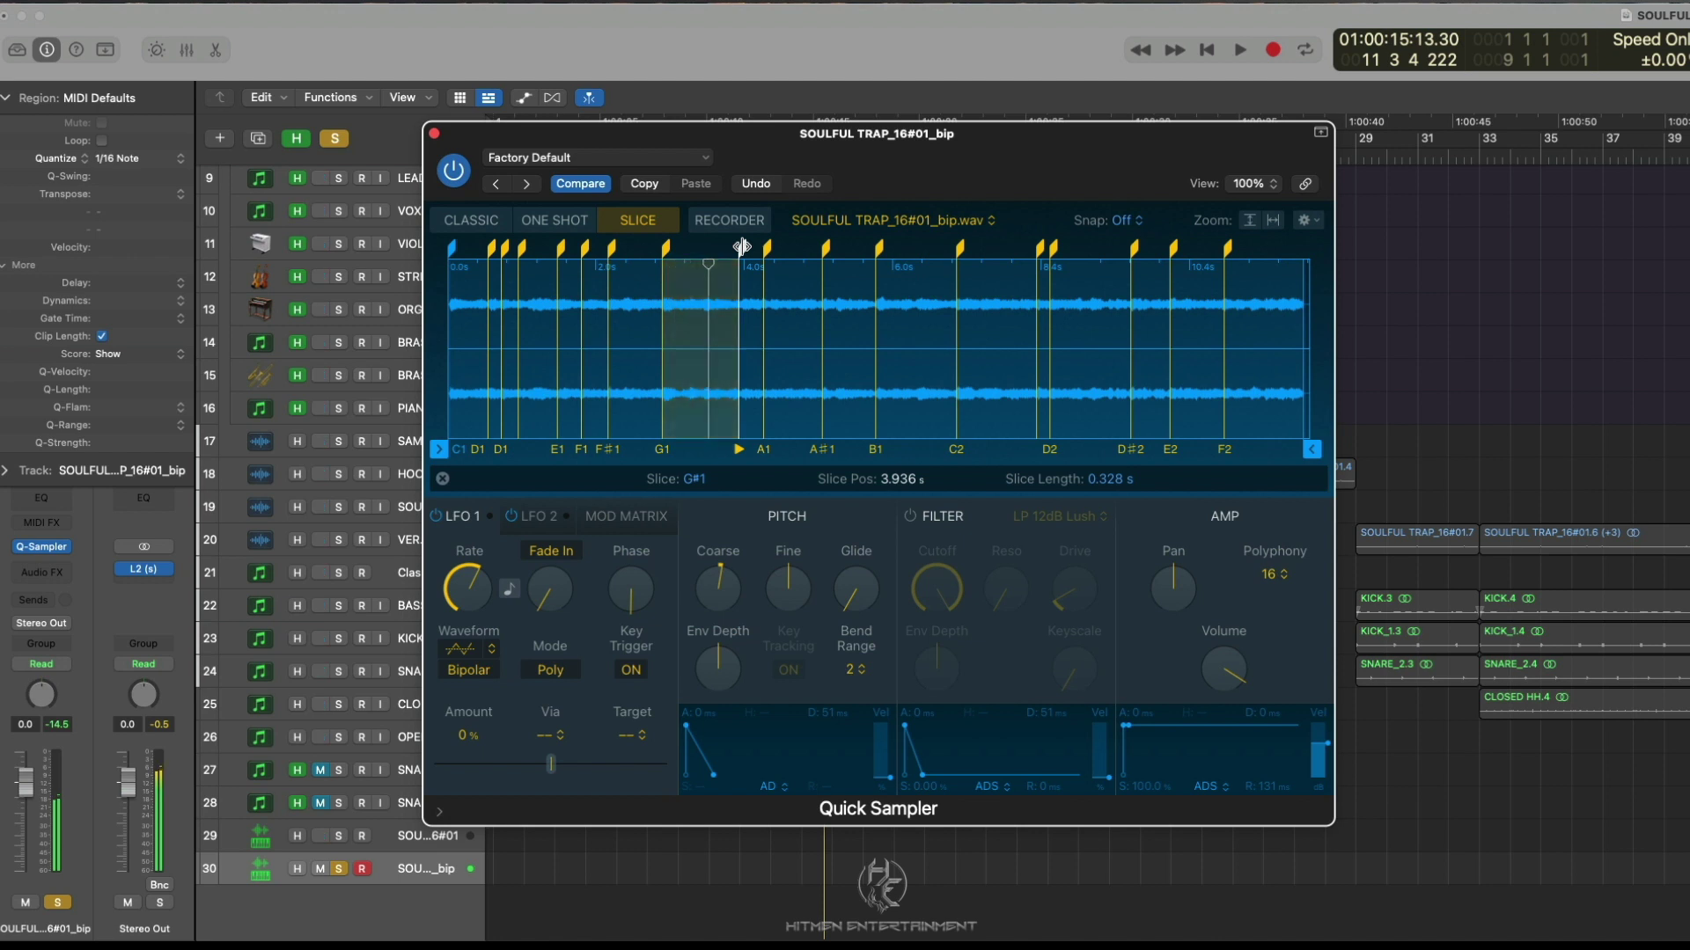
left_click(742, 248)
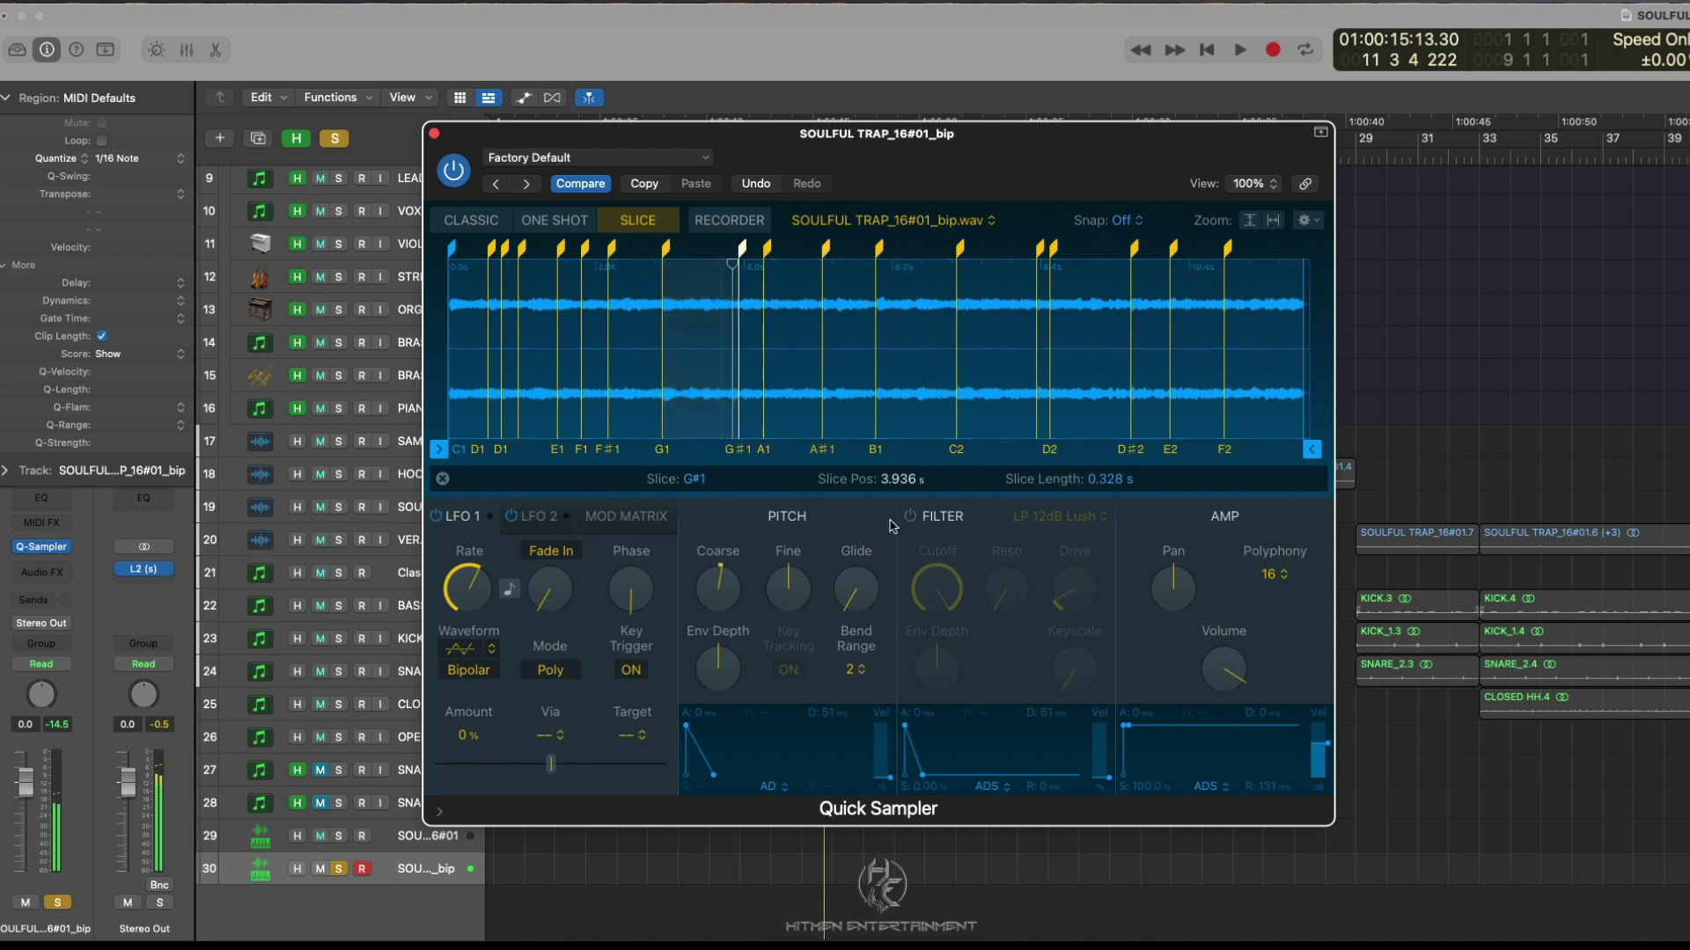
Try a longer Glide time in Quick Sampler and bring it back to its minimum
left_click_drag(851, 598, 858, 519)
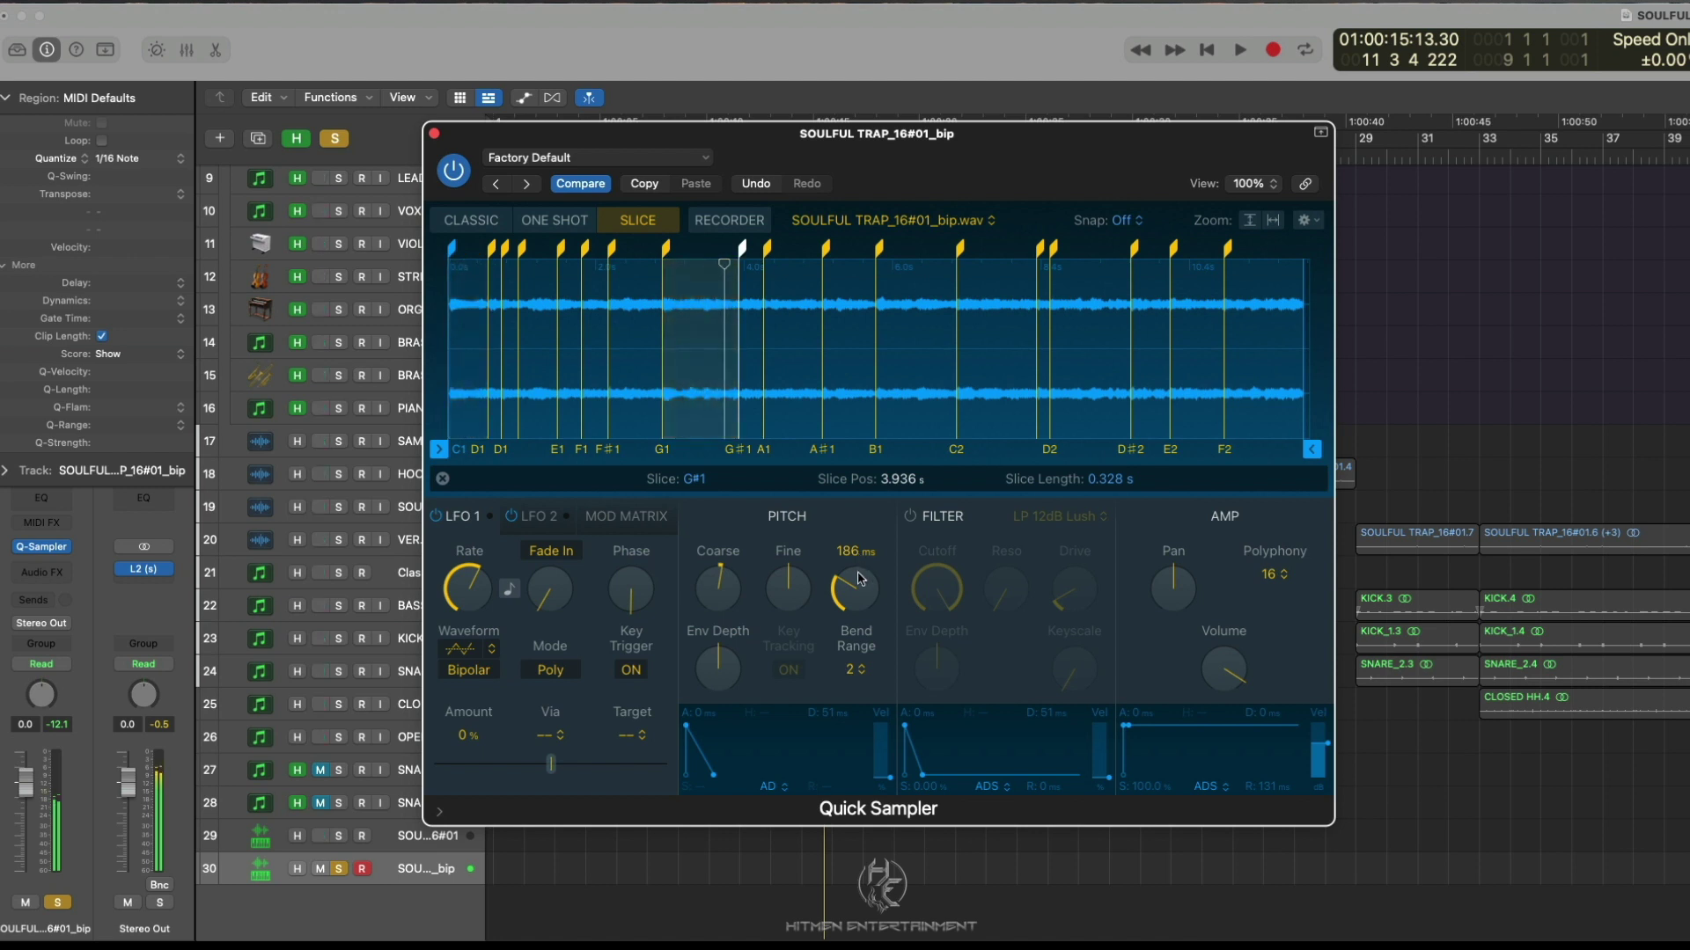
left_click_drag(851, 588, 843, 697)
Turn on Quick Sampler's LP 12dB Lush filter, lower the cutoff, raise the drive and add a little resonance
left_click(940, 520)
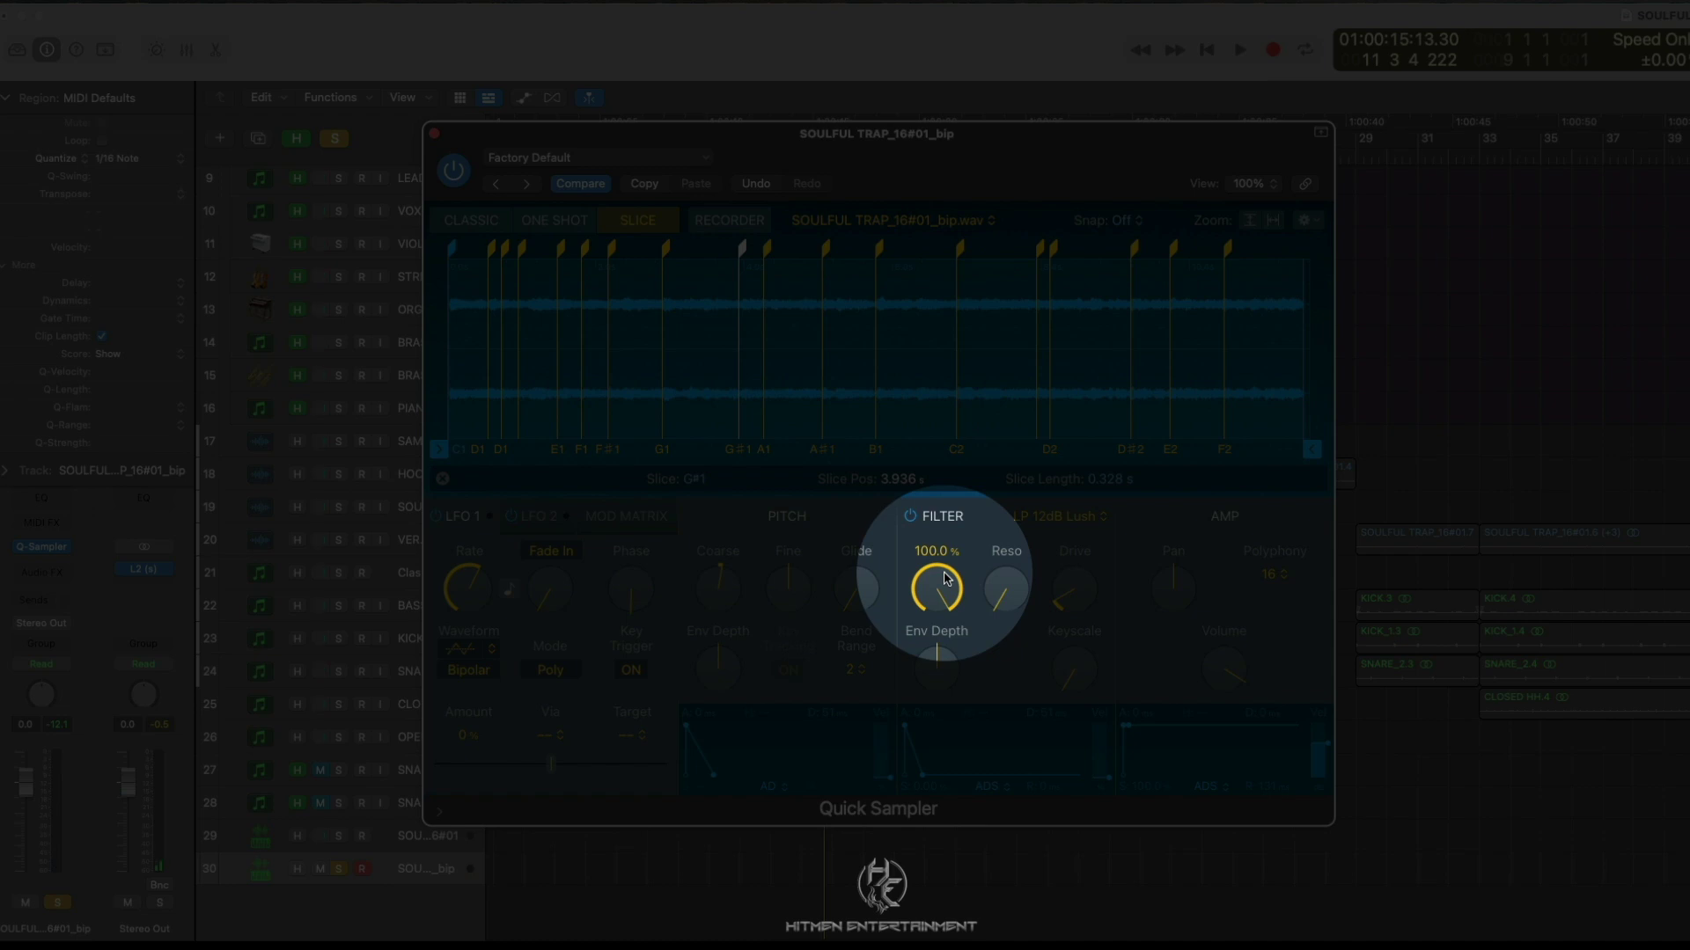
left_click_drag(945, 578, 920, 707)
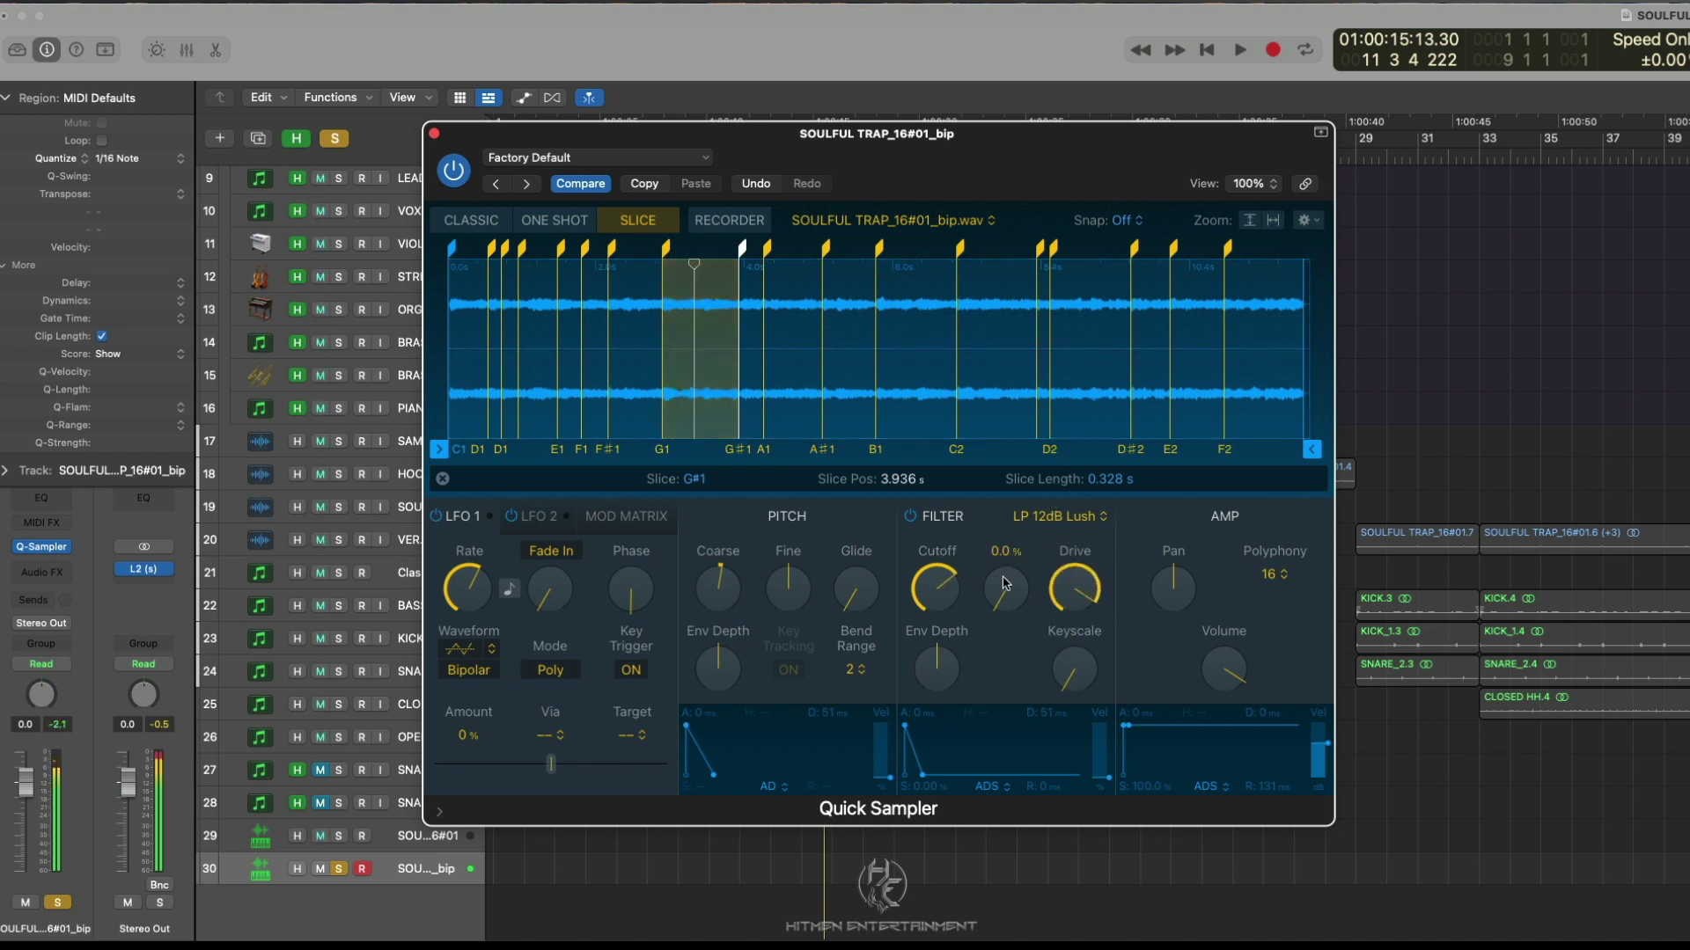
left_click_drag(1010, 602, 994, 568)
left_click_drag(991, 467, 971, 516)
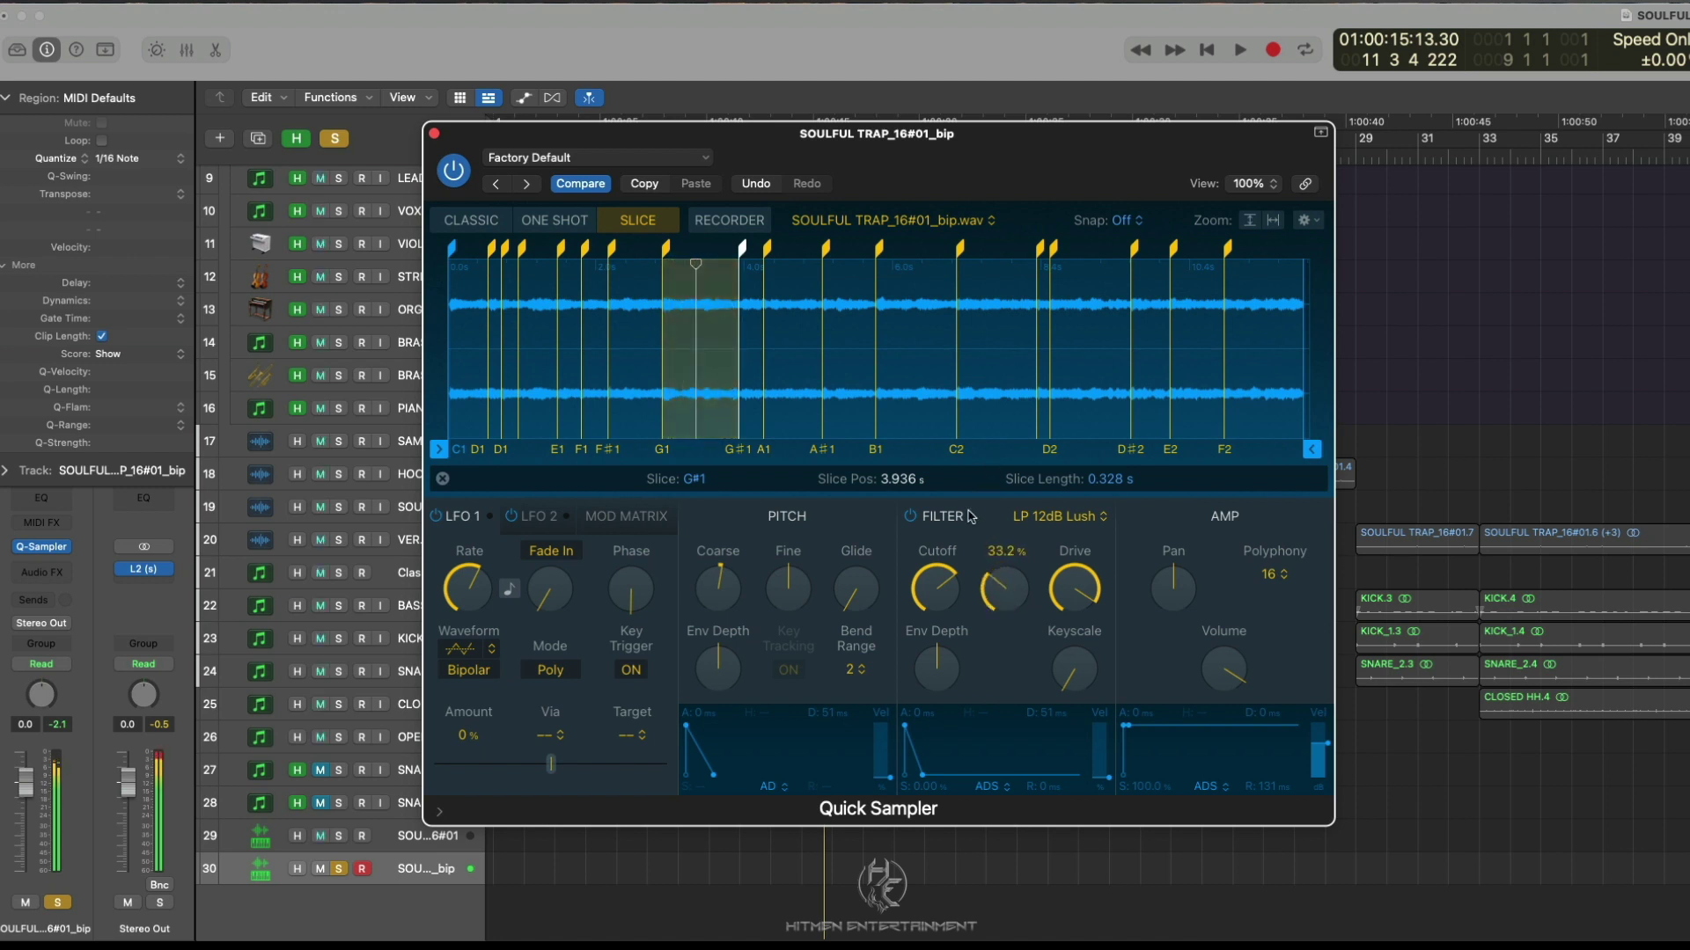
left_click_drag(977, 576, 980, 546)
mouse_move(1002, 453)
left_mouse_down()
mouse_move(993, 591)
mouse_move(993, 465)
left_mouse_up()
left_click_drag(975, 577, 979, 562)
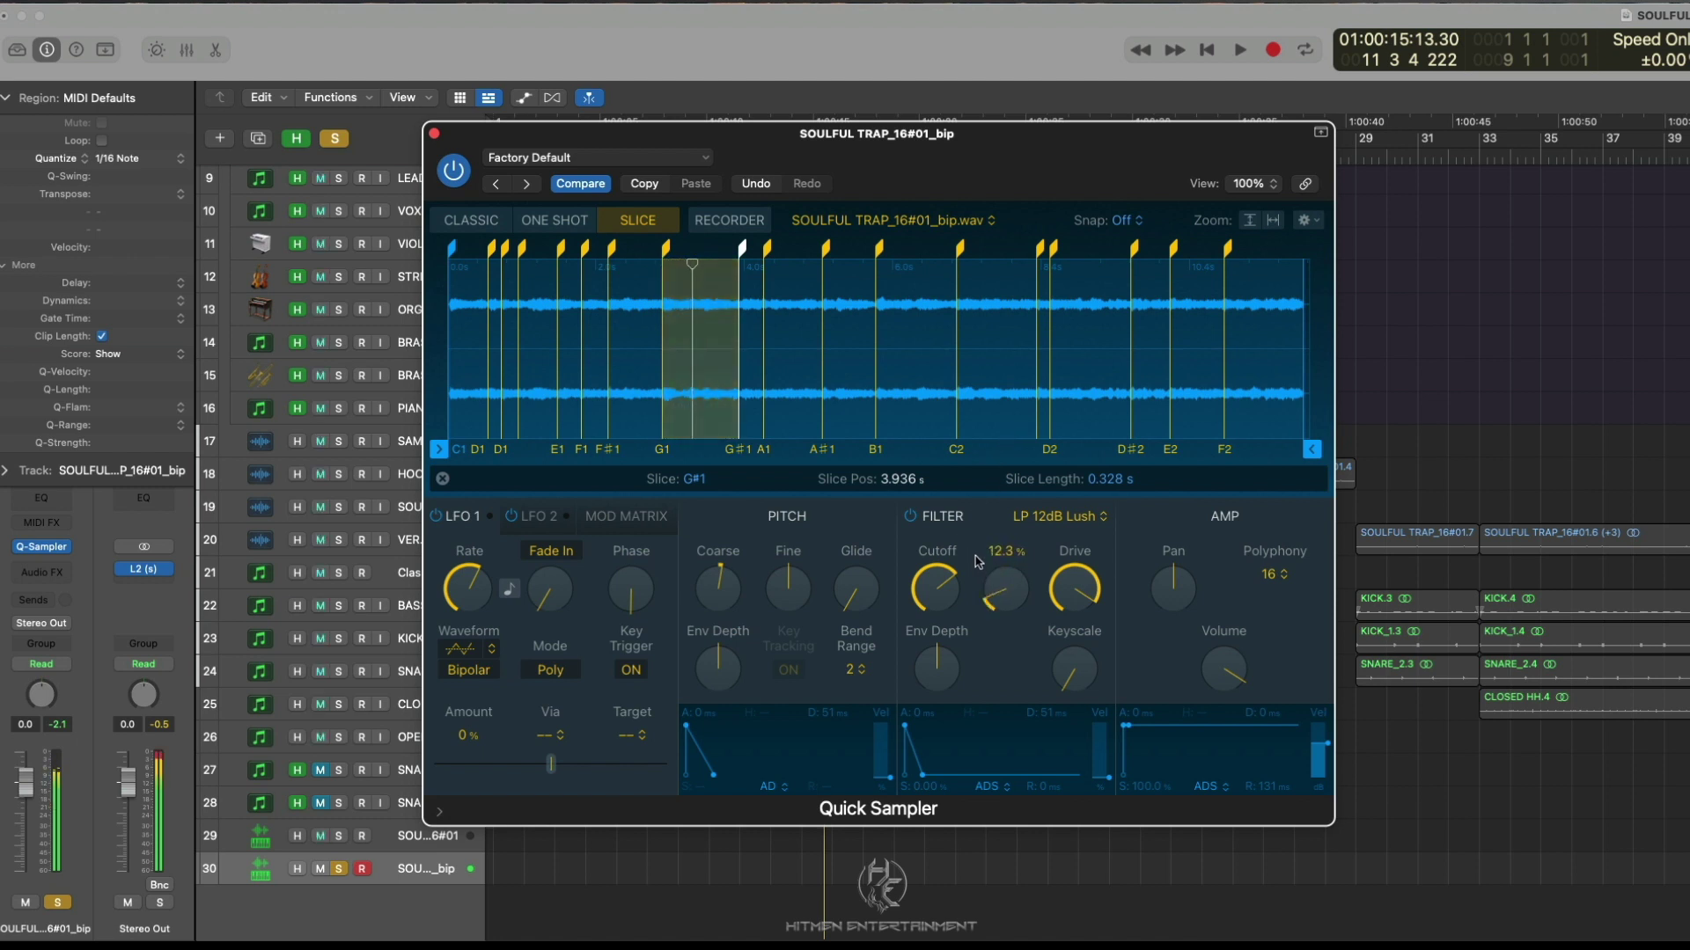
left_click_drag(976, 502, 1000, 463)
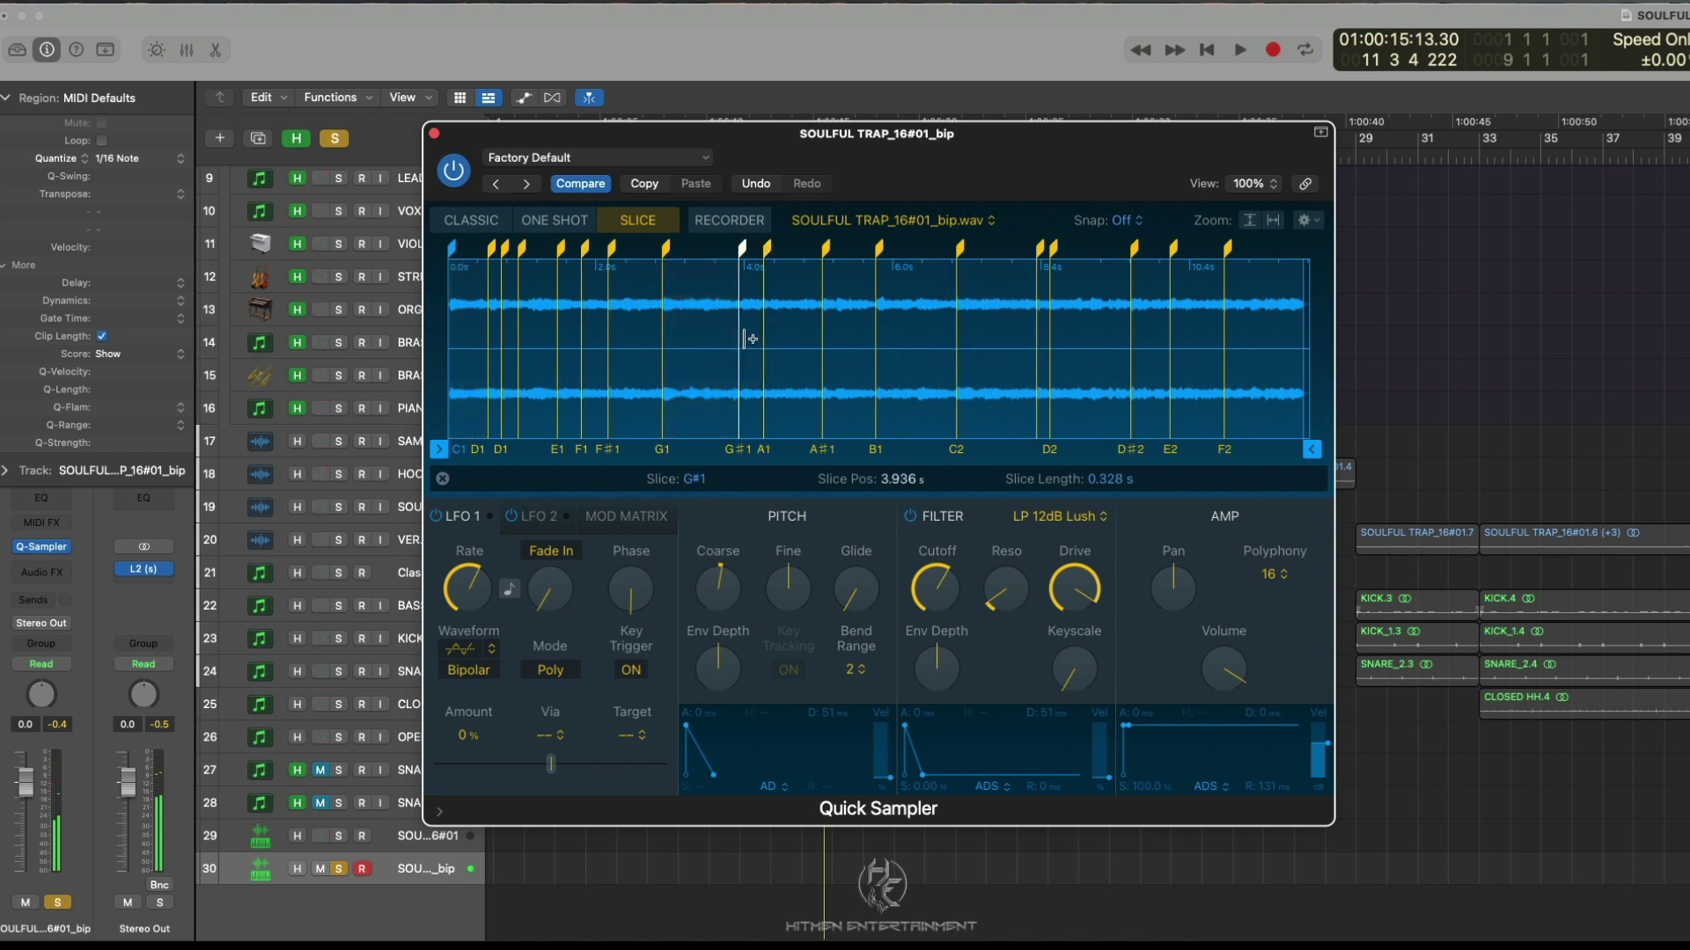
Solo the OPEN HH, closed hi-hat, SNARE, KICK and BASS tracks together with the sampler track
left_click_drag(755, 151, 859, 146)
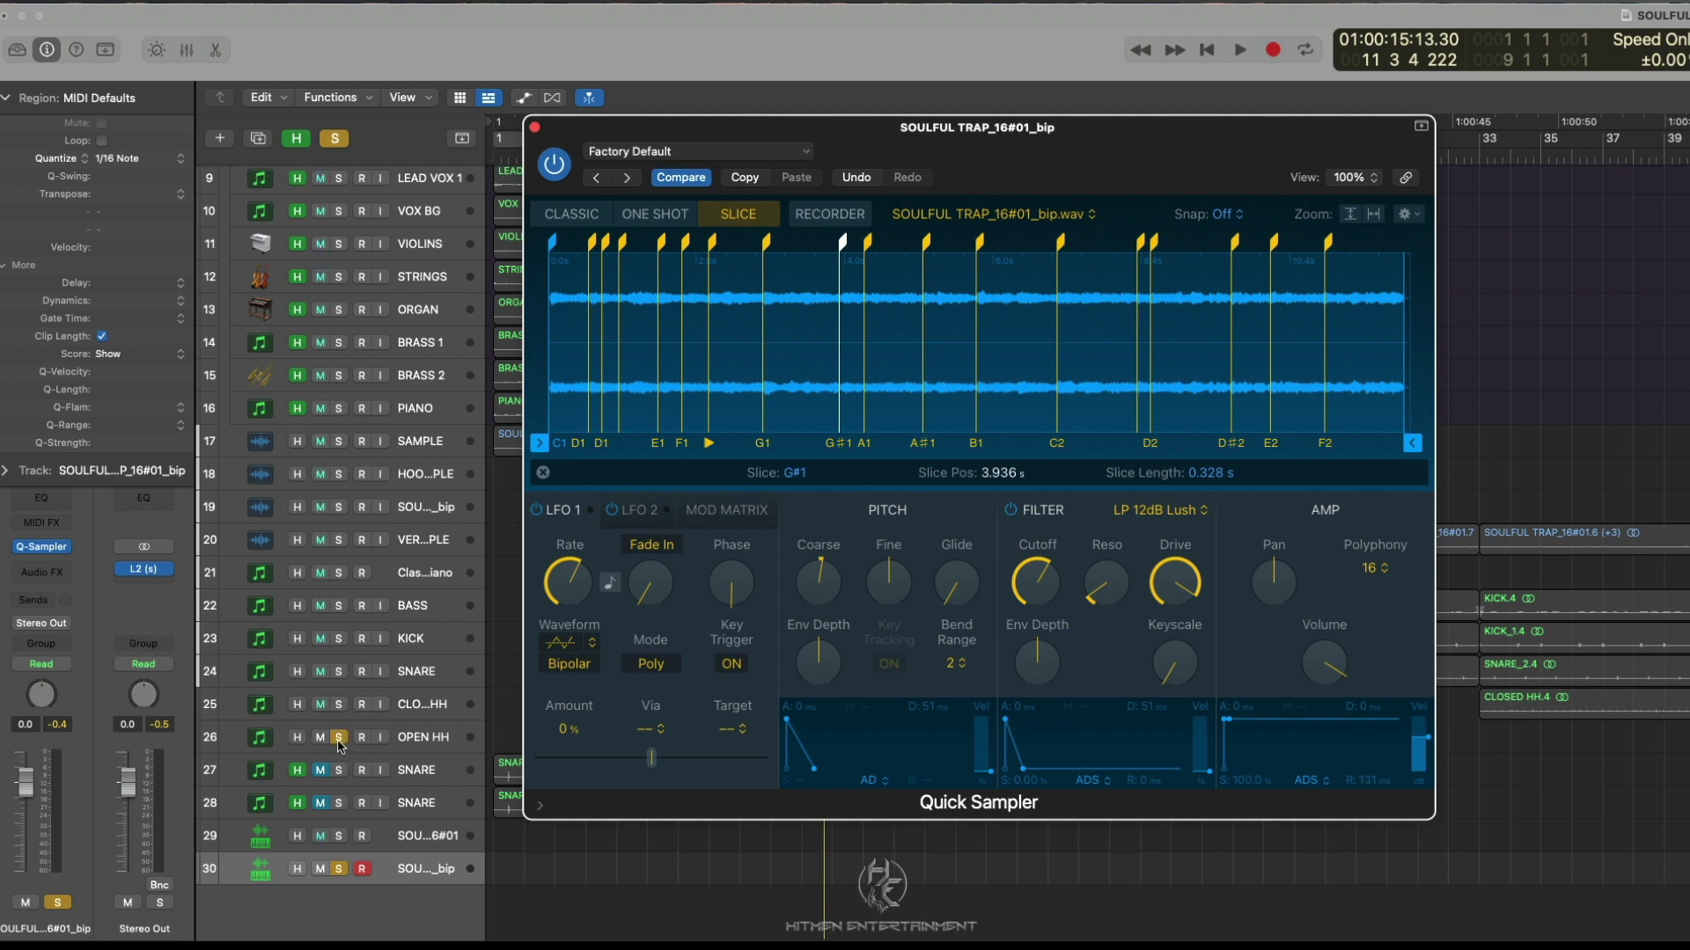
left_click_drag(340, 746, 340, 643)
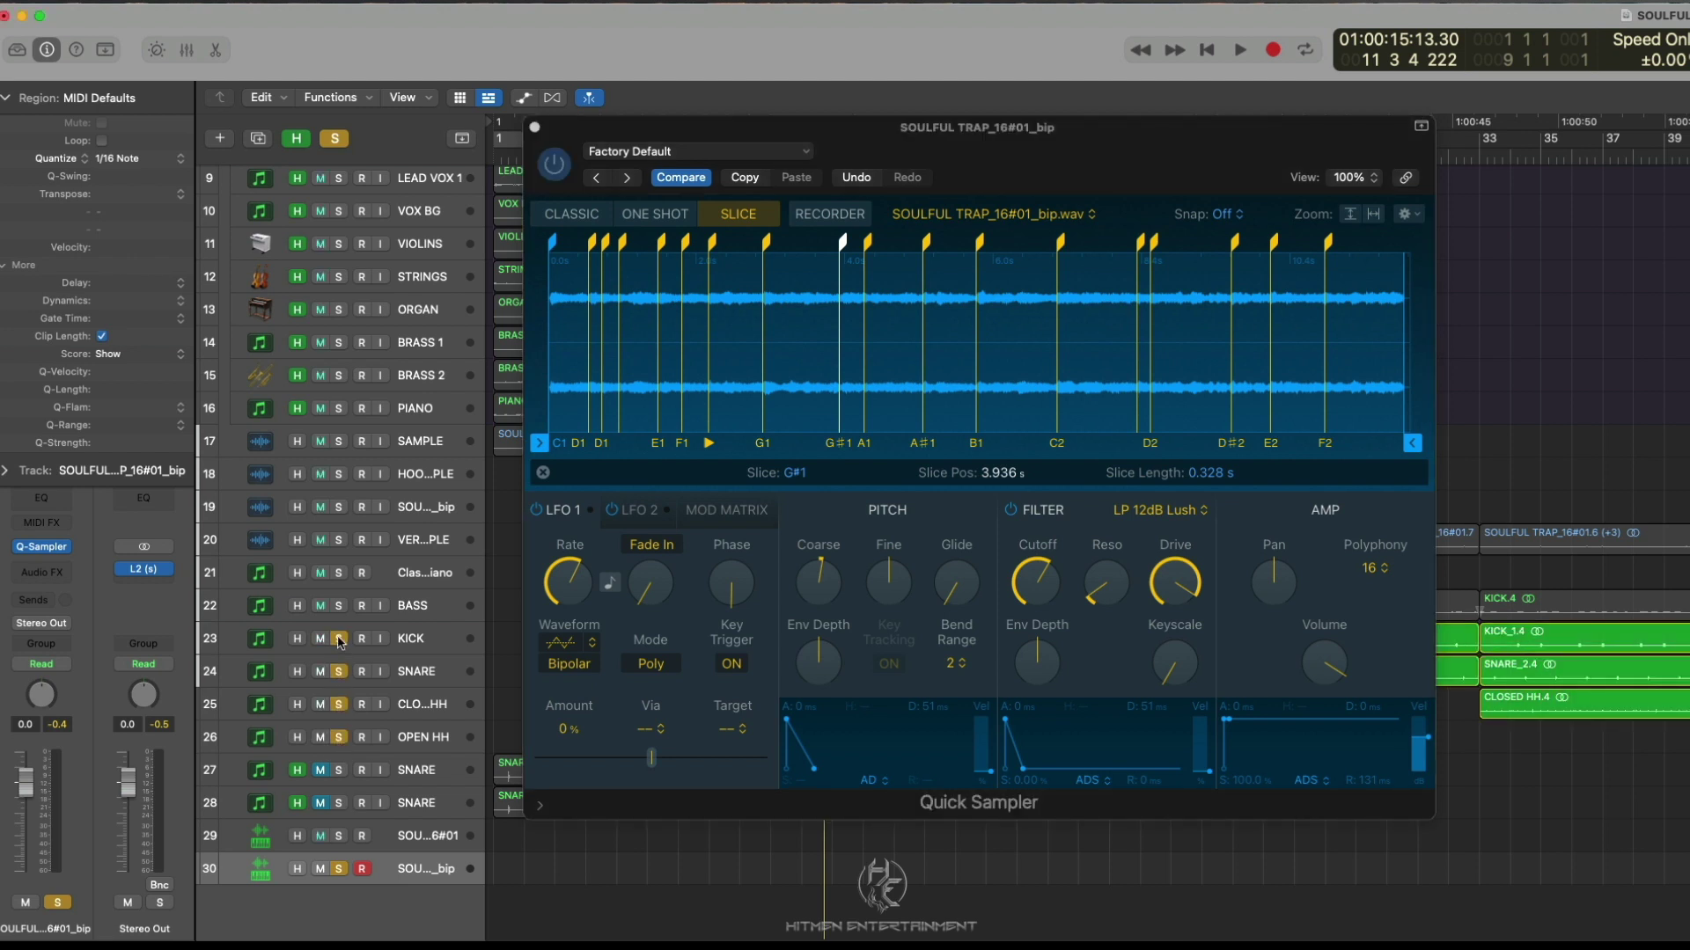
left_click(338, 609)
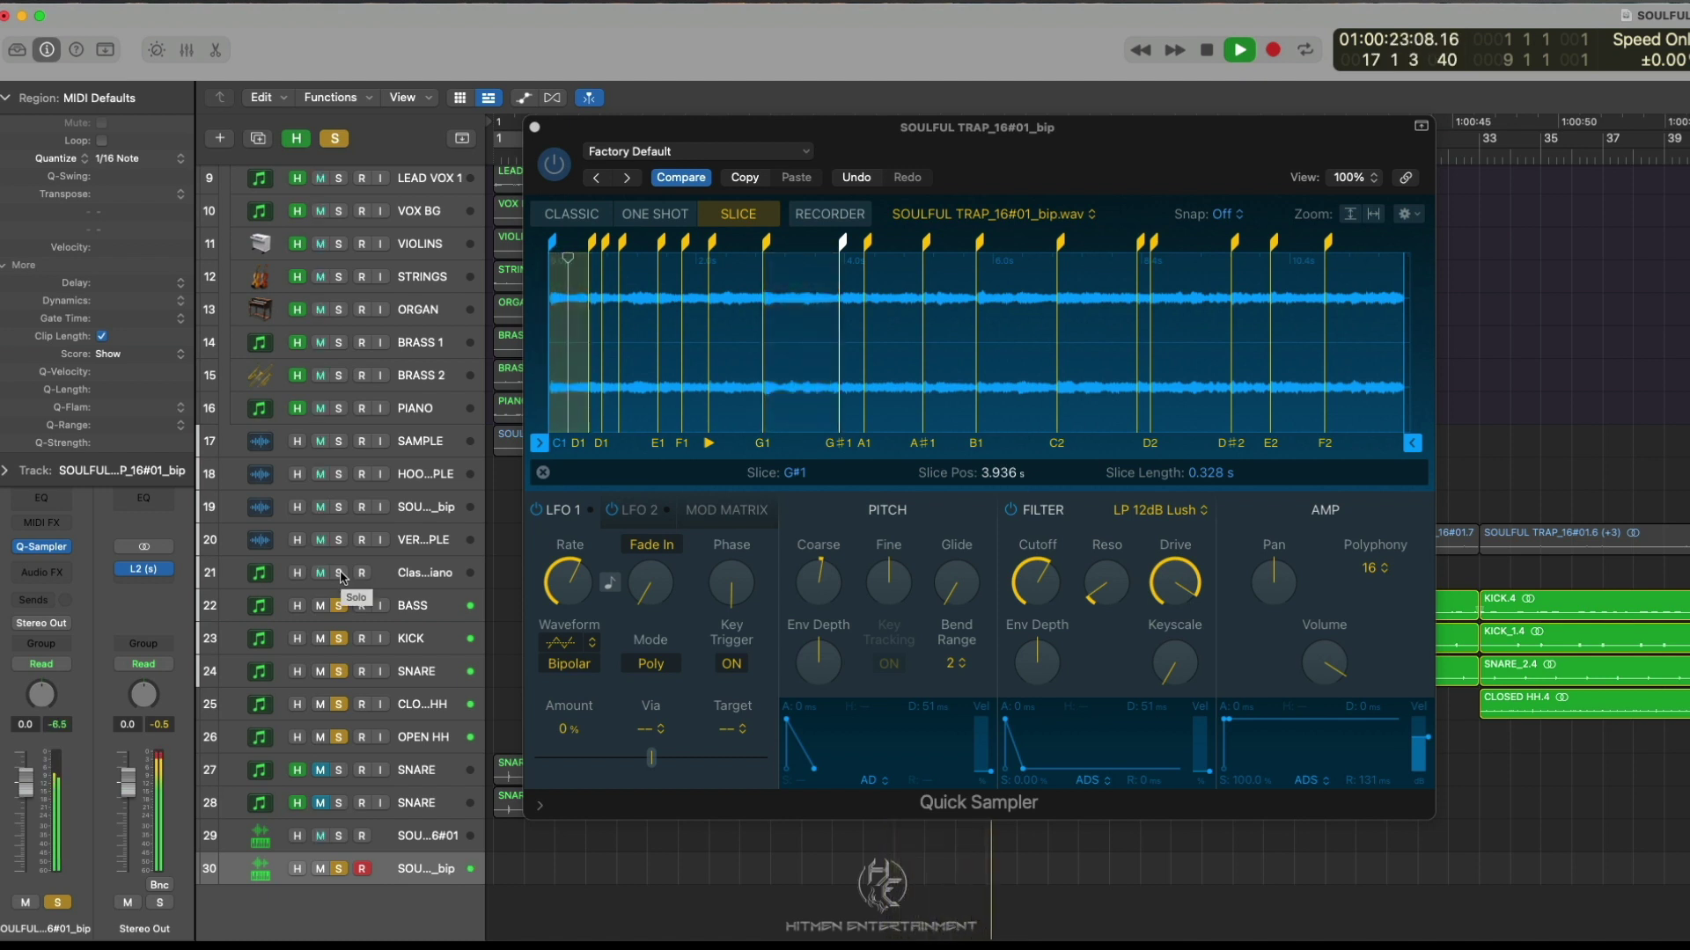
Move the start of slice C#1 to 0.67 s and set the sampler's coarse pitch to 0
left_click(593, 242)
left_click(593, 242)
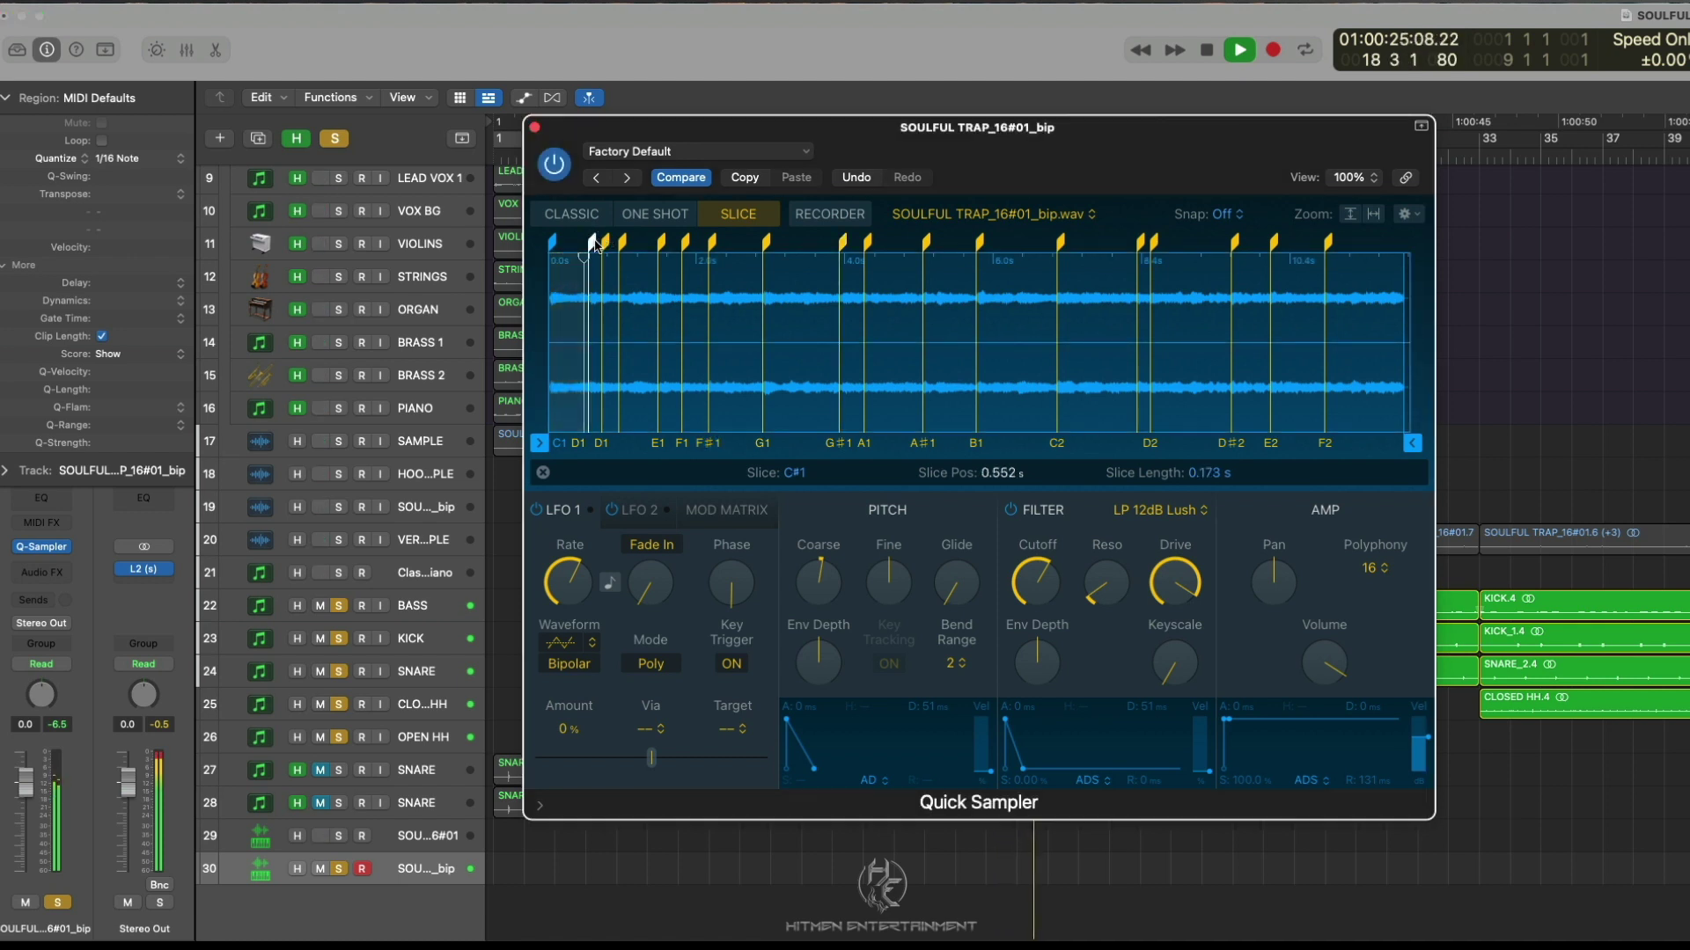
left_click(604, 241)
left_click(593, 241)
left_click_drag(593, 240, 598, 238)
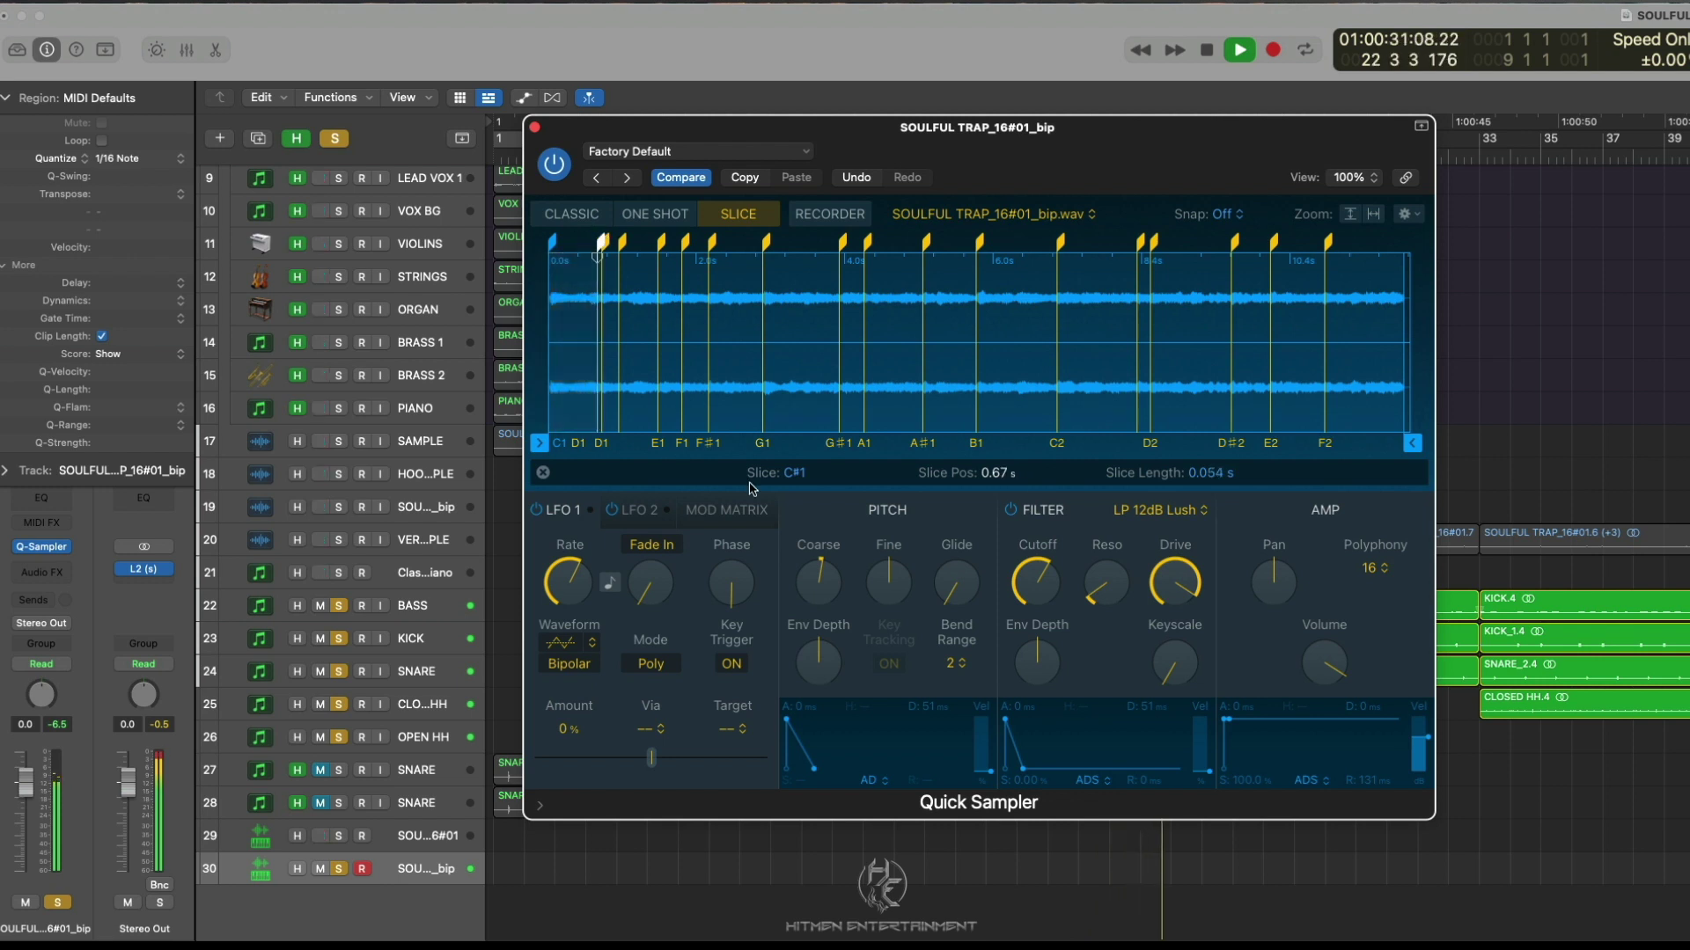
left_click(811, 578)
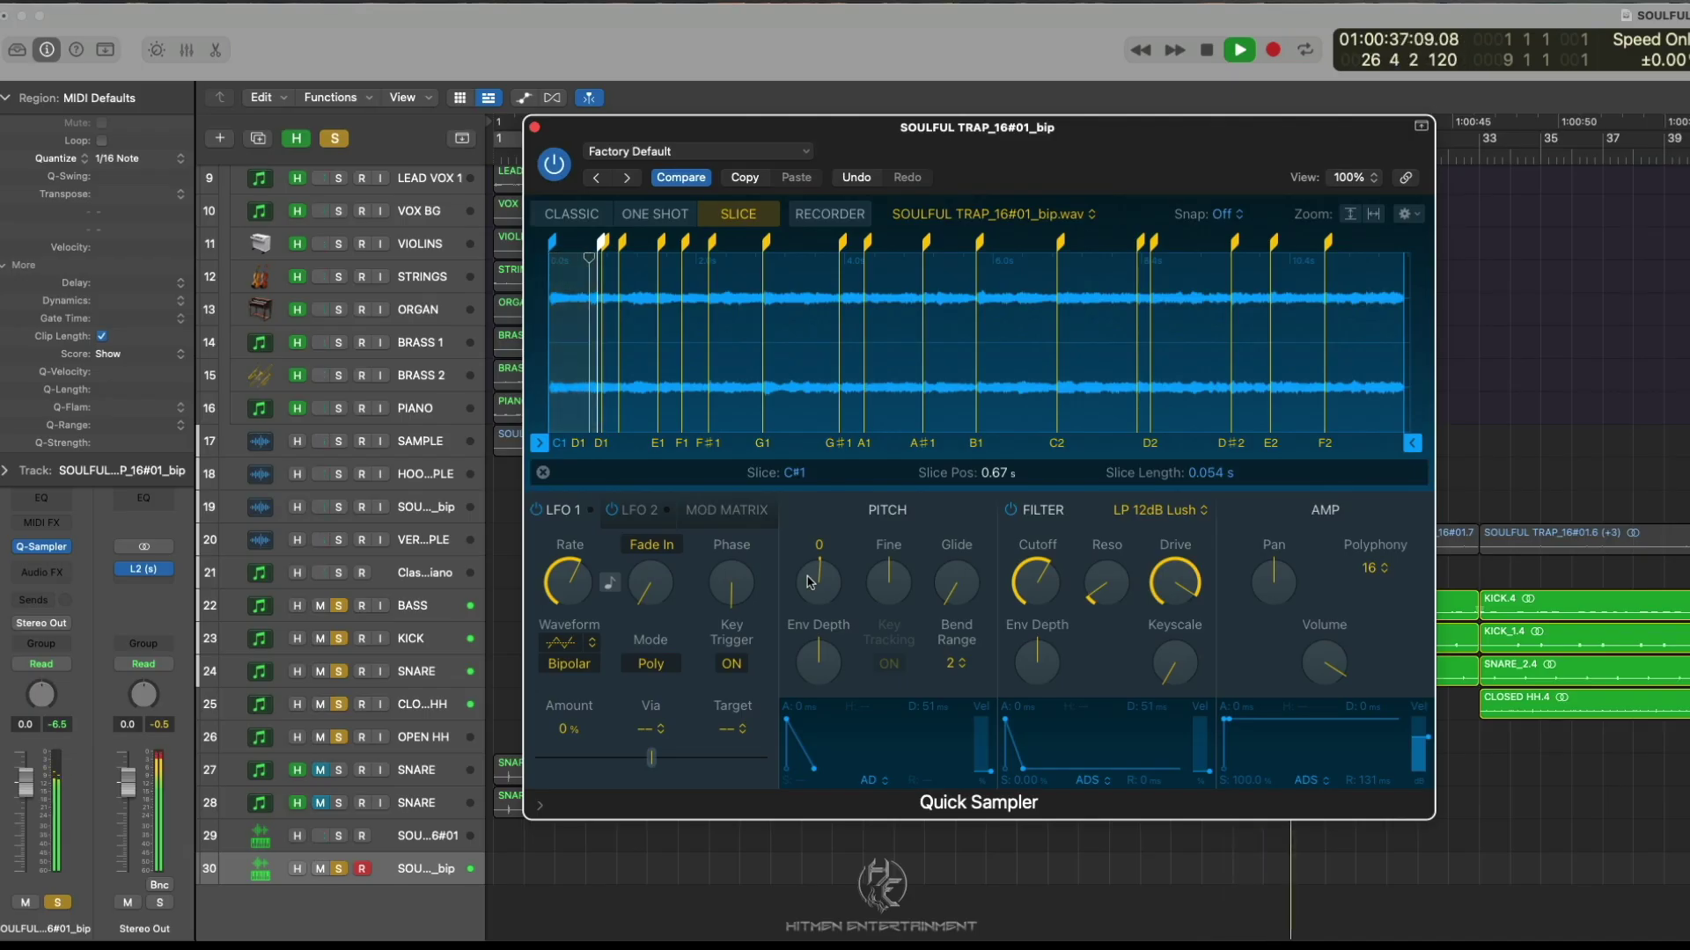
Set the cycle range to bars 9–17, play the sample chops over the looped drums and bass, and close Quick Sampler
left_click_drag(1082, 127, 1658, 121)
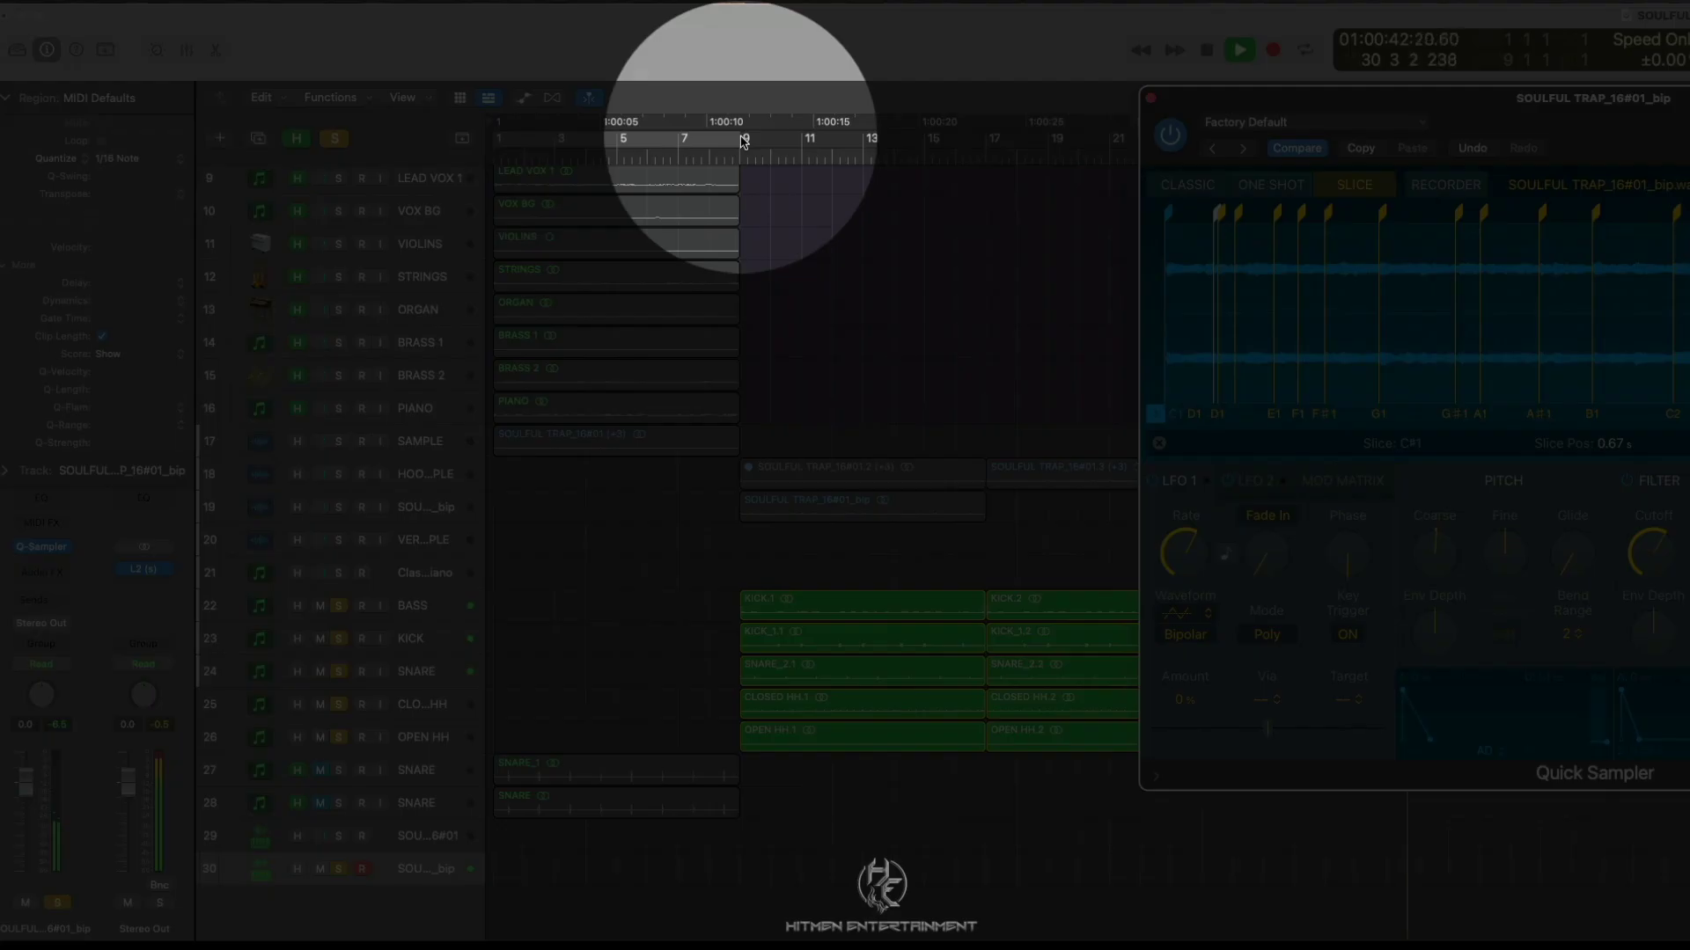
left_click_drag(756, 136, 985, 136)
left_click_drag(1494, 99, 759, 123)
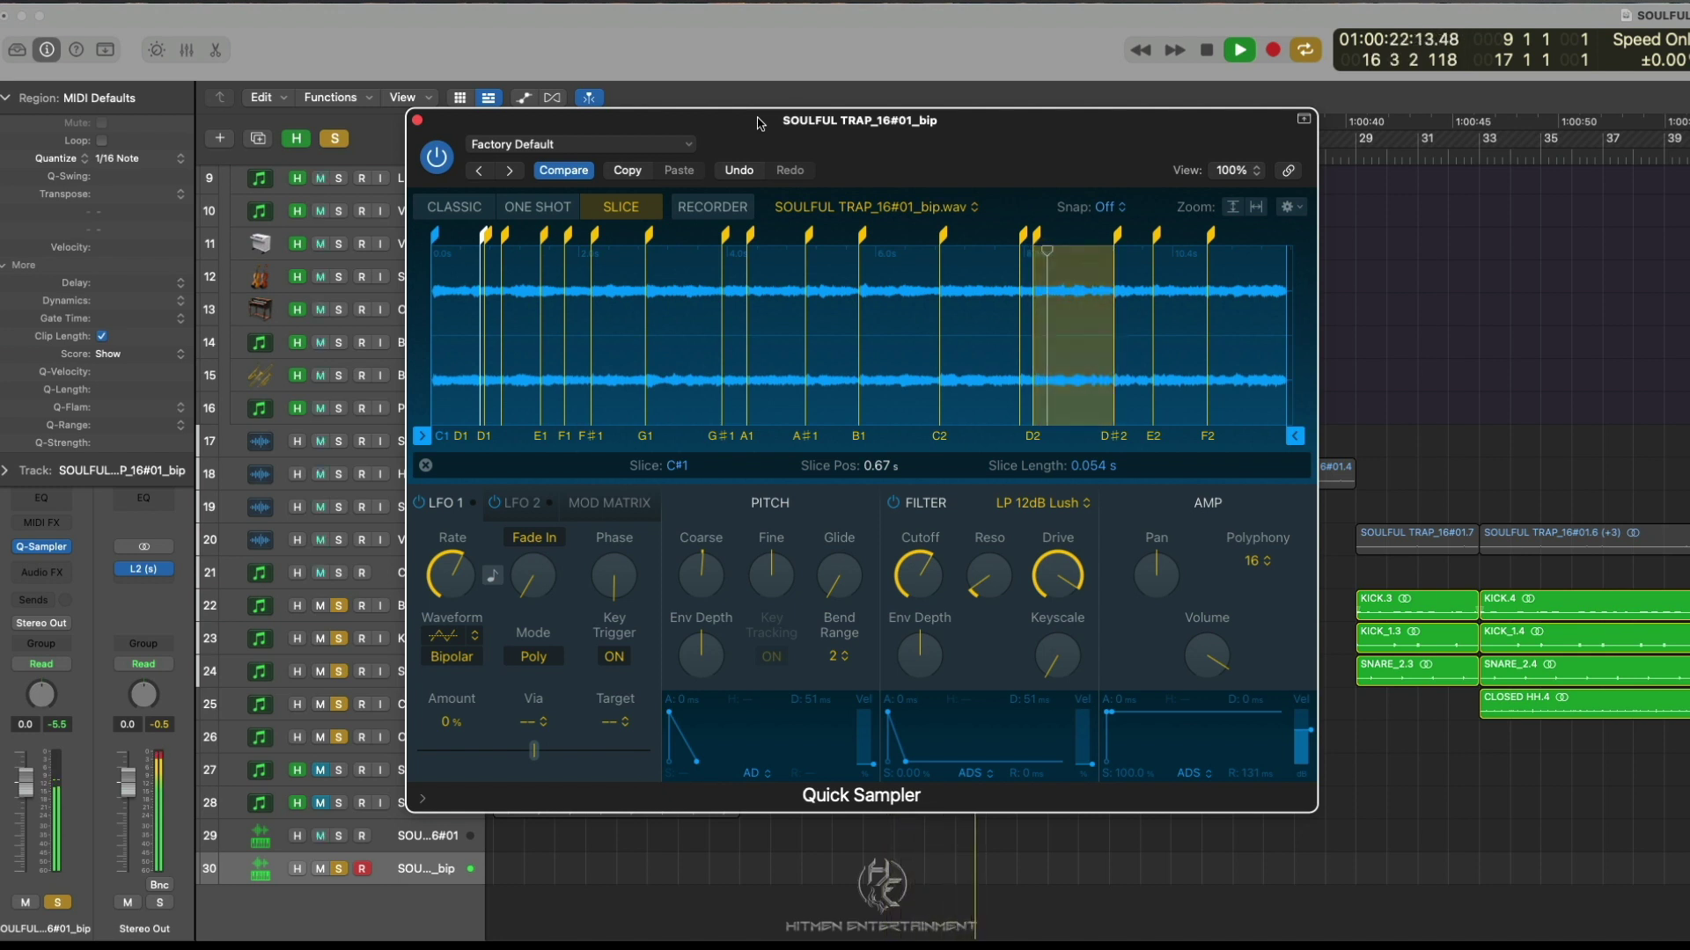
key("space")
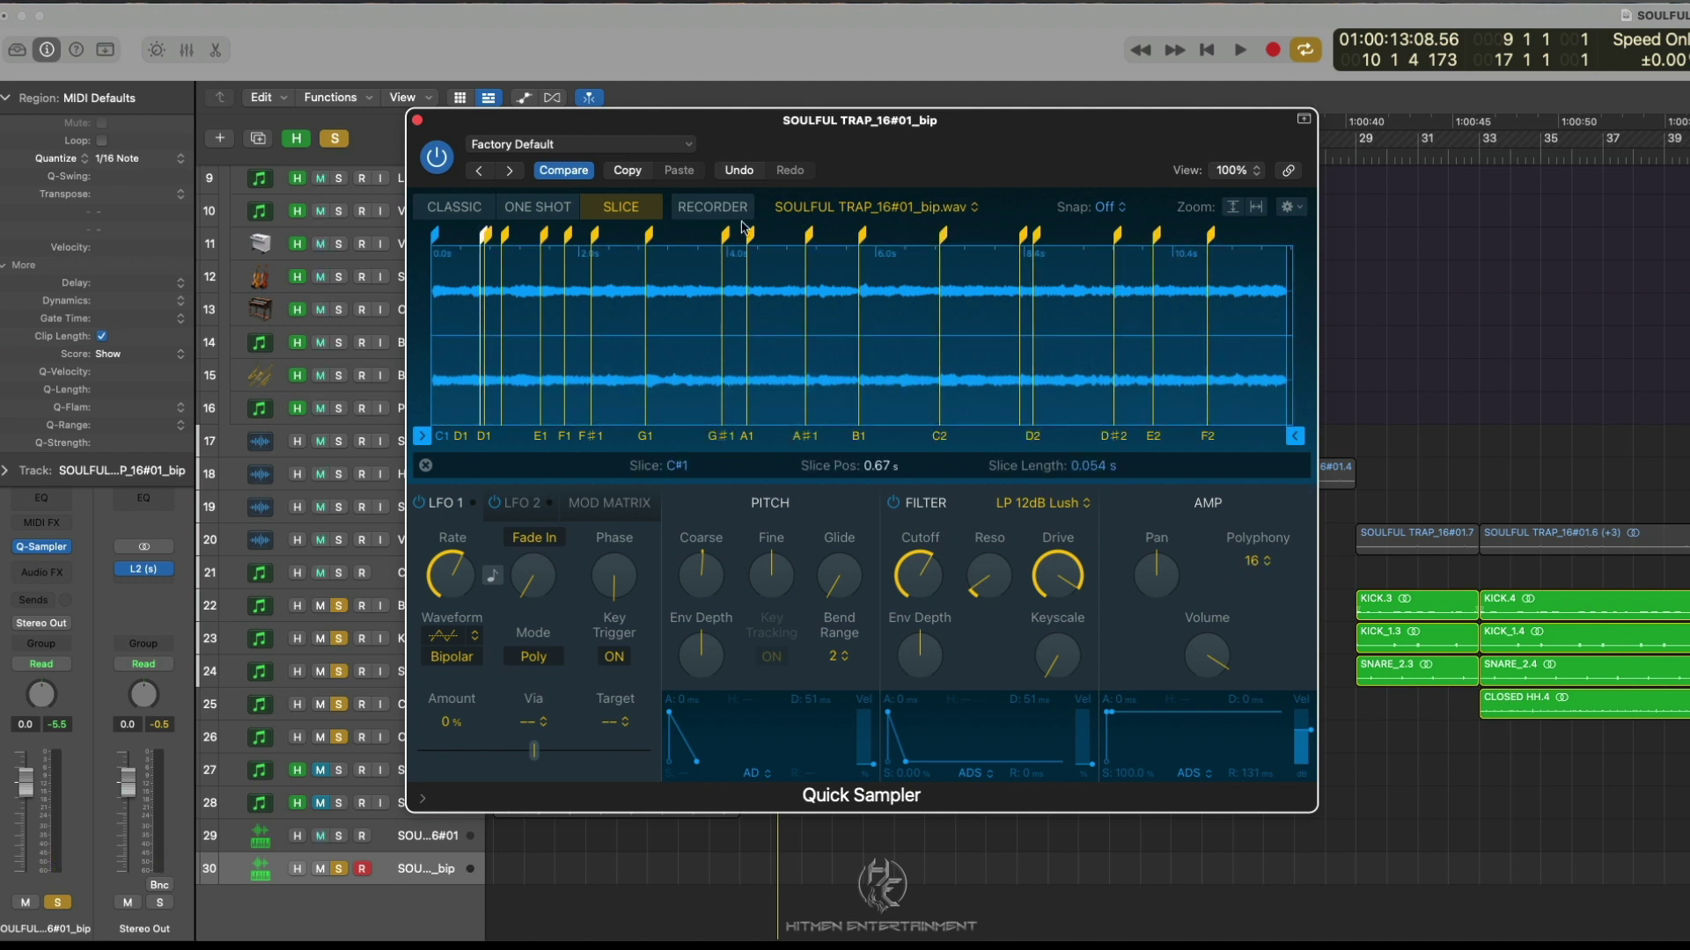
left_click(418, 120)
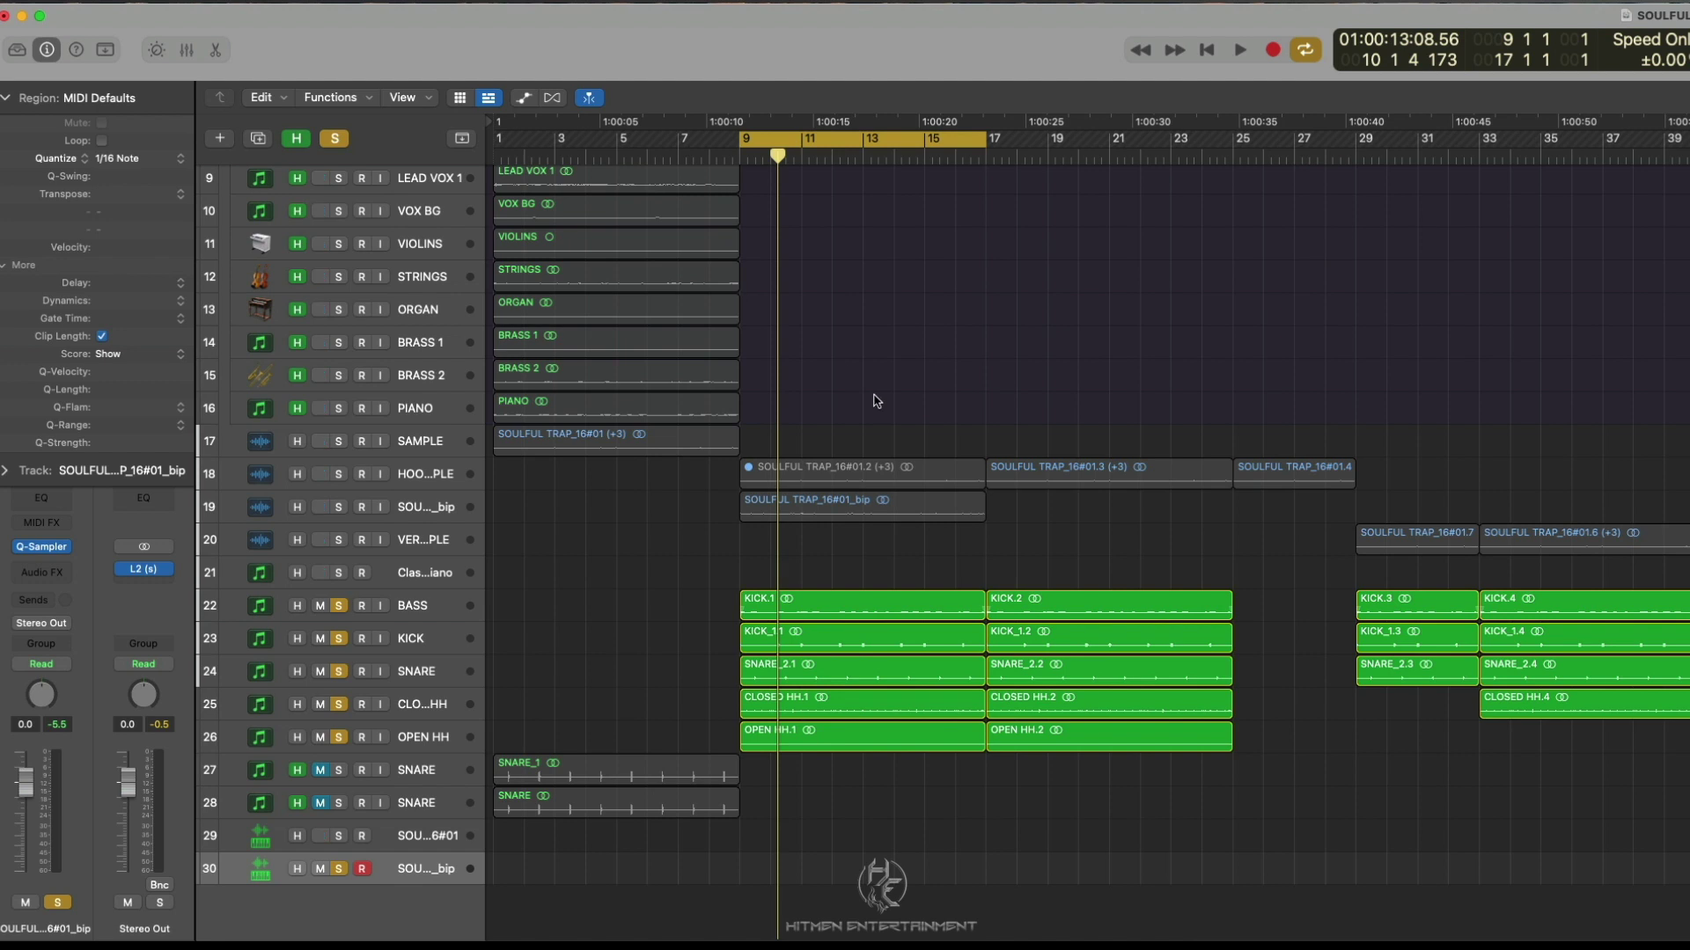
Clear all track solos and mute the bounced sample's Quick Sampler track
scroll(737, 457, "up", 5)
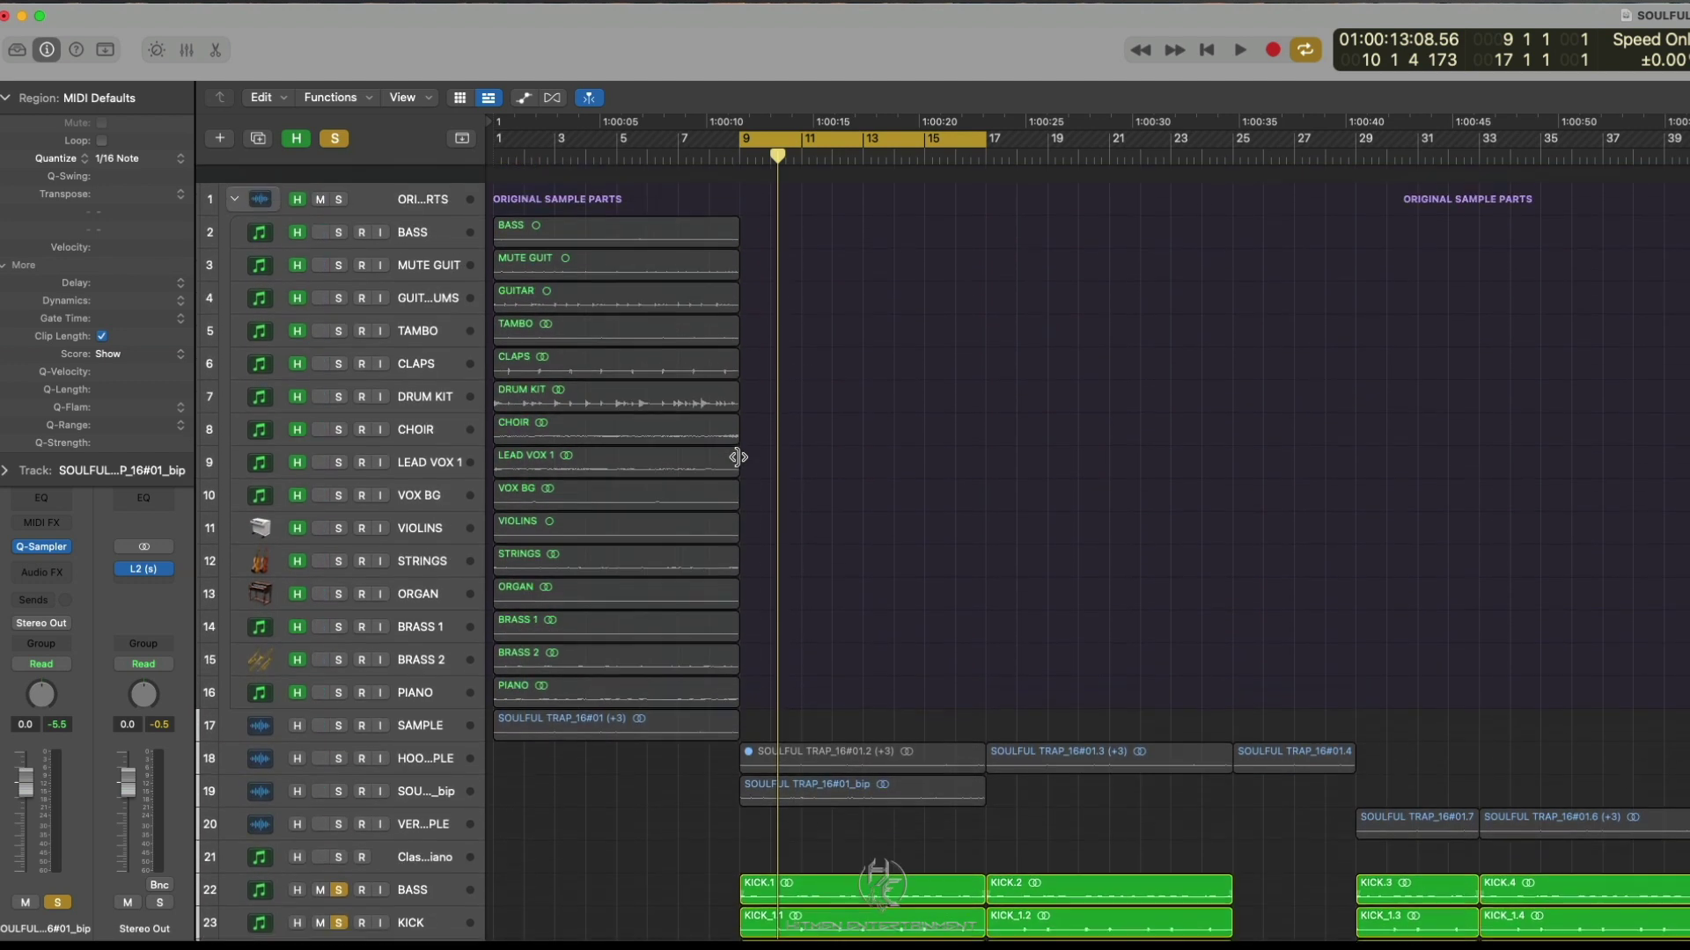
scroll(738, 457, "down", 3)
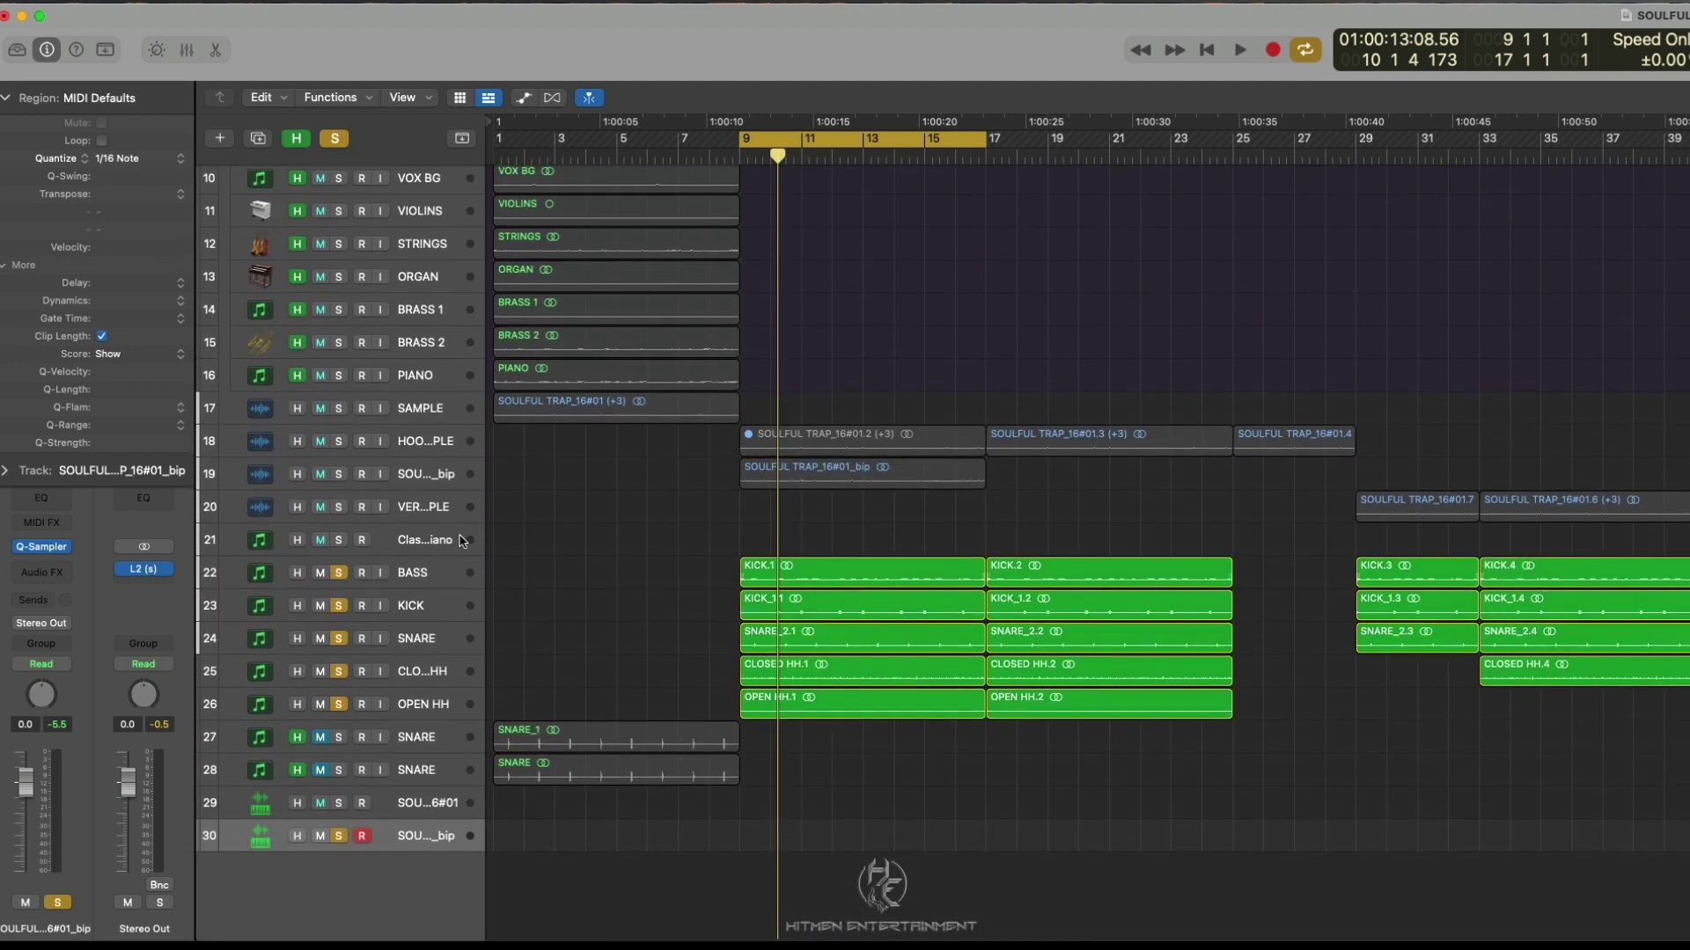
left_click(337, 139)
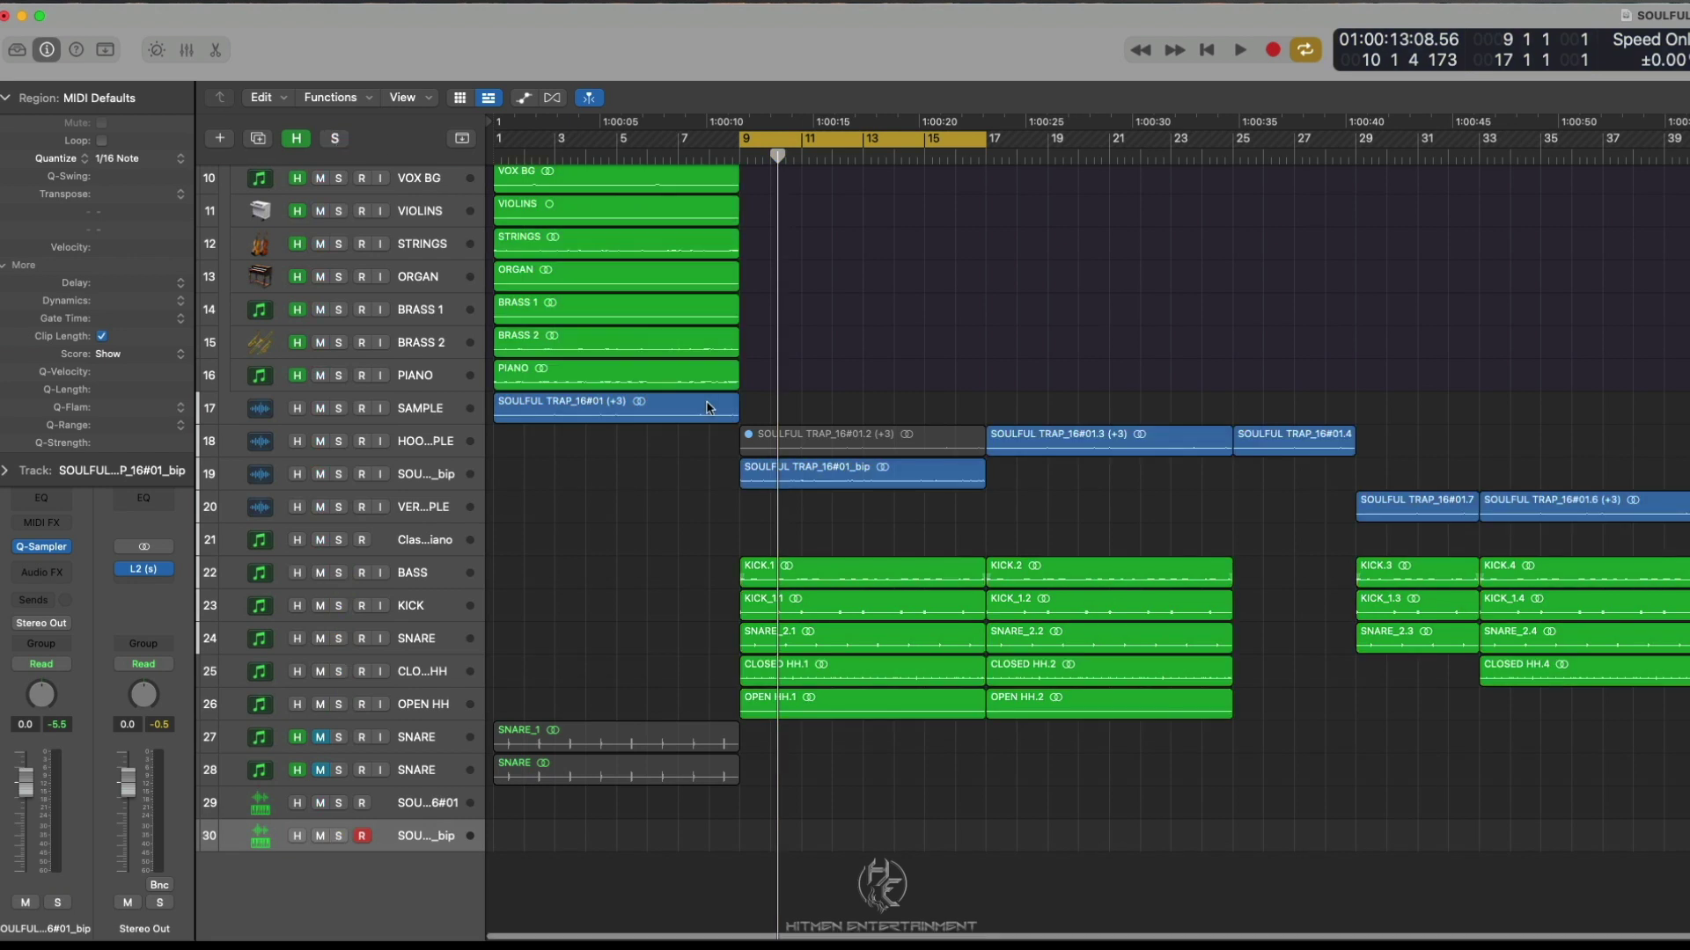
scroll(709, 407, "up", 8)
scroll(708, 407, "up", 2)
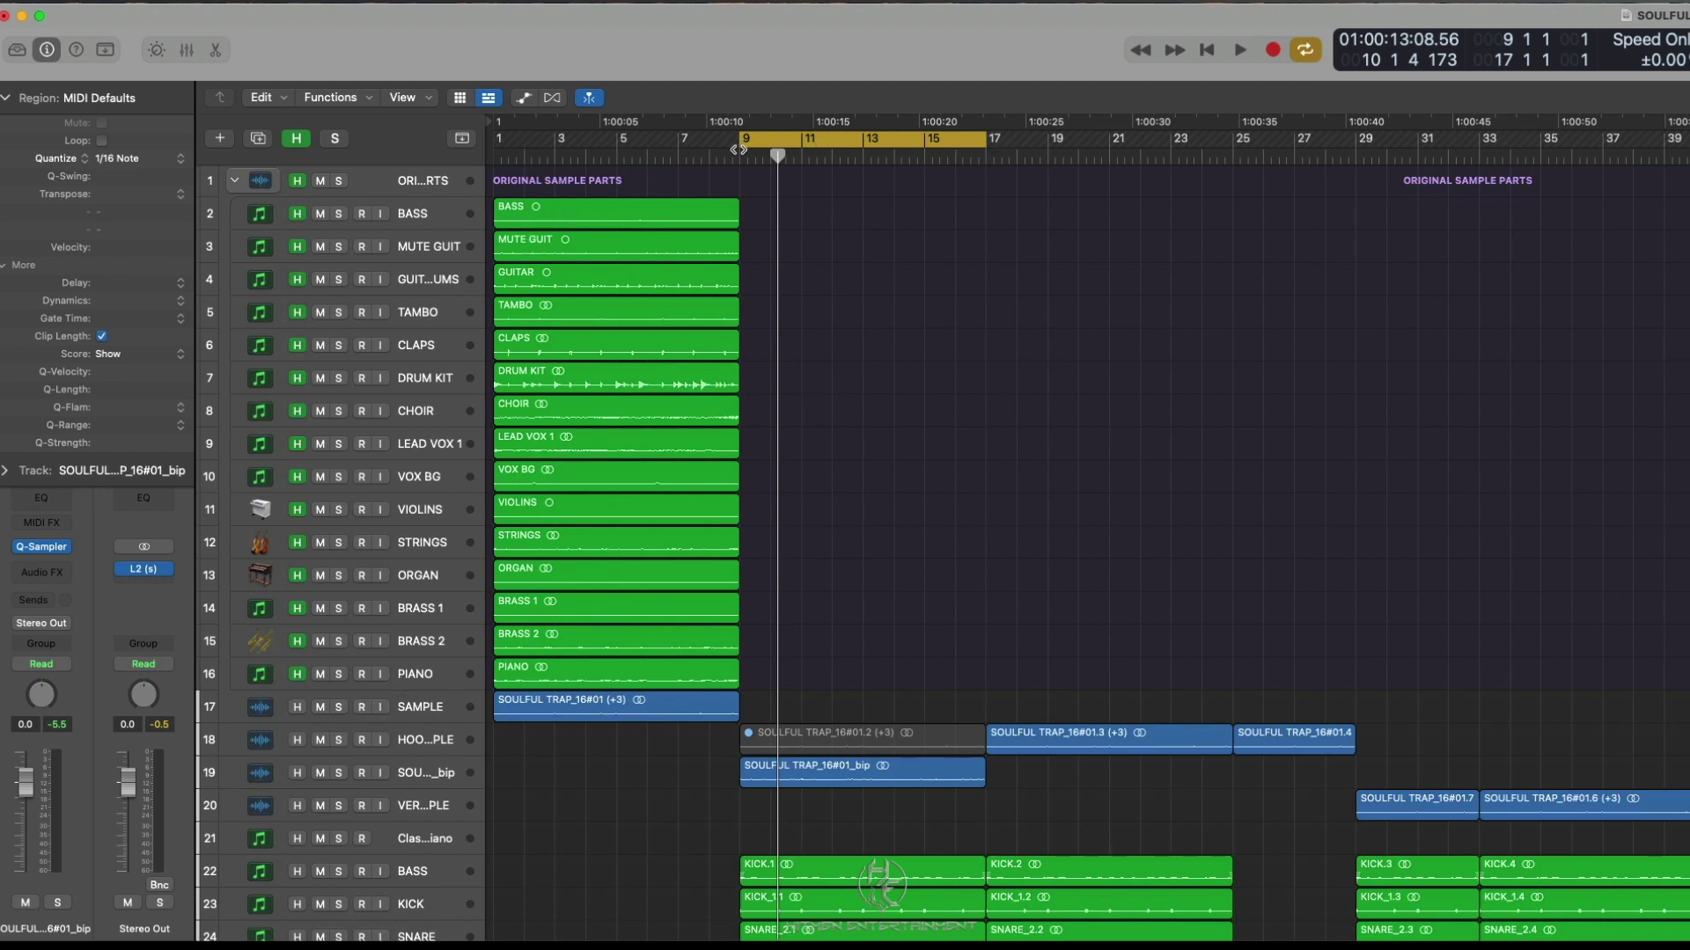
scroll(689, 612, "down", 9)
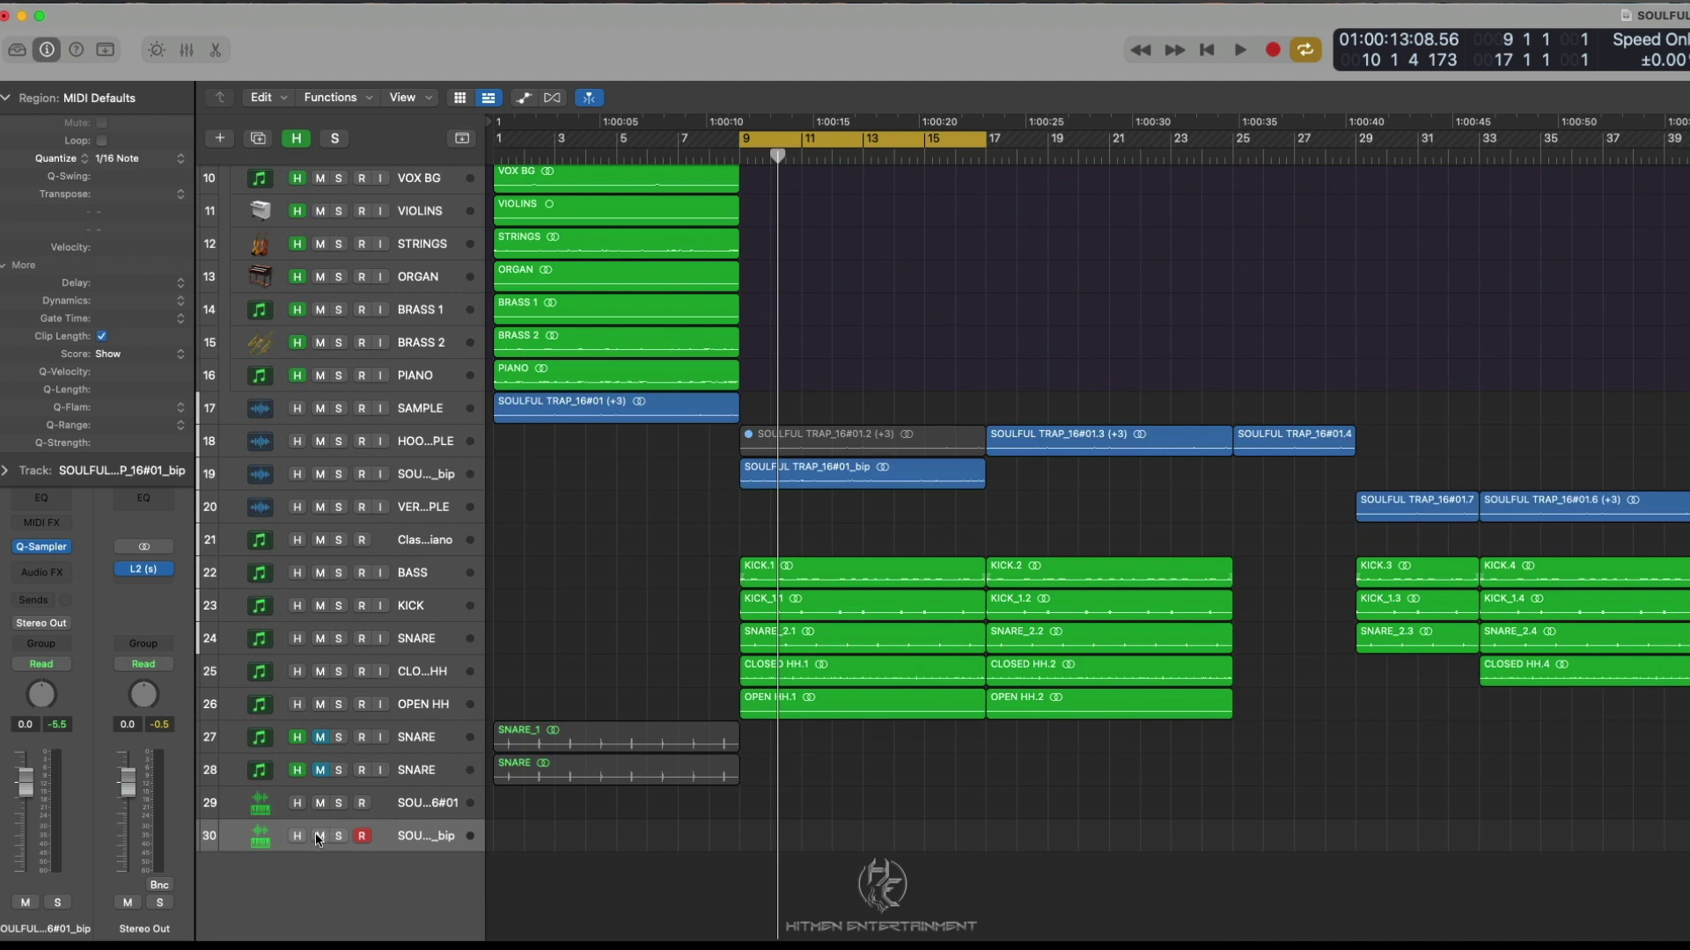
Extend the cycle range to cover bars 1 to 40
scroll(319, 842, "up", 9)
left_click_drag(743, 143, 495, 150)
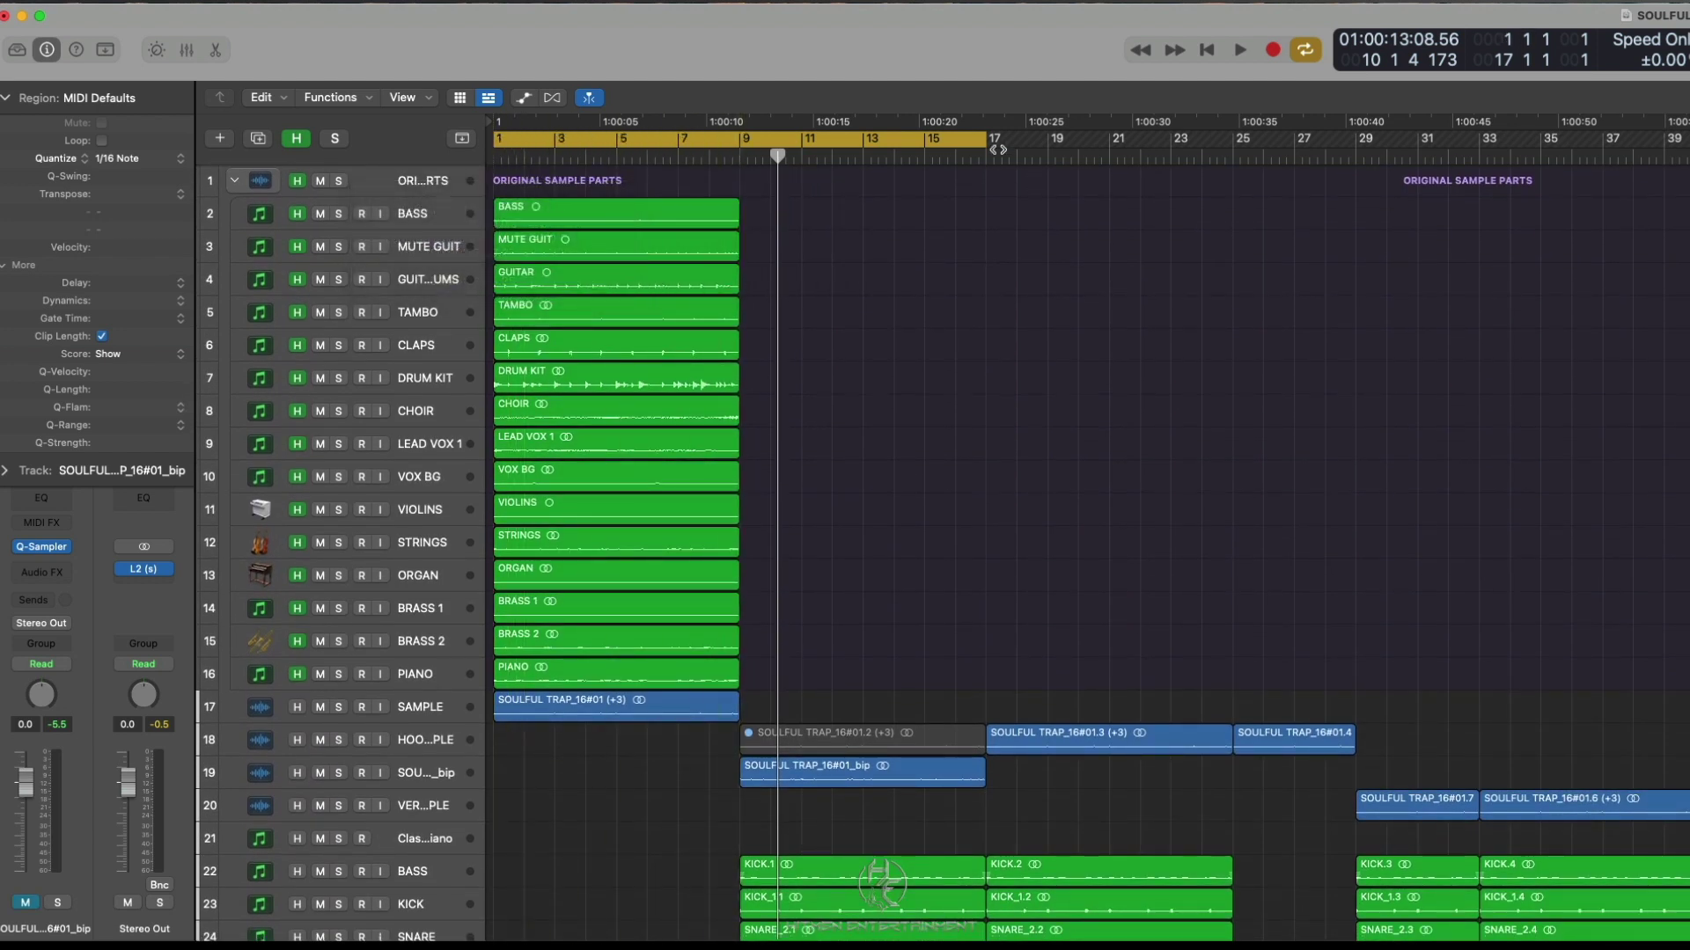
left_click_drag(989, 141, 1685, 142)
Select the SAMPLE track, then mute and collapse the original sample parts track stack
scroll(901, 472, "down", 3)
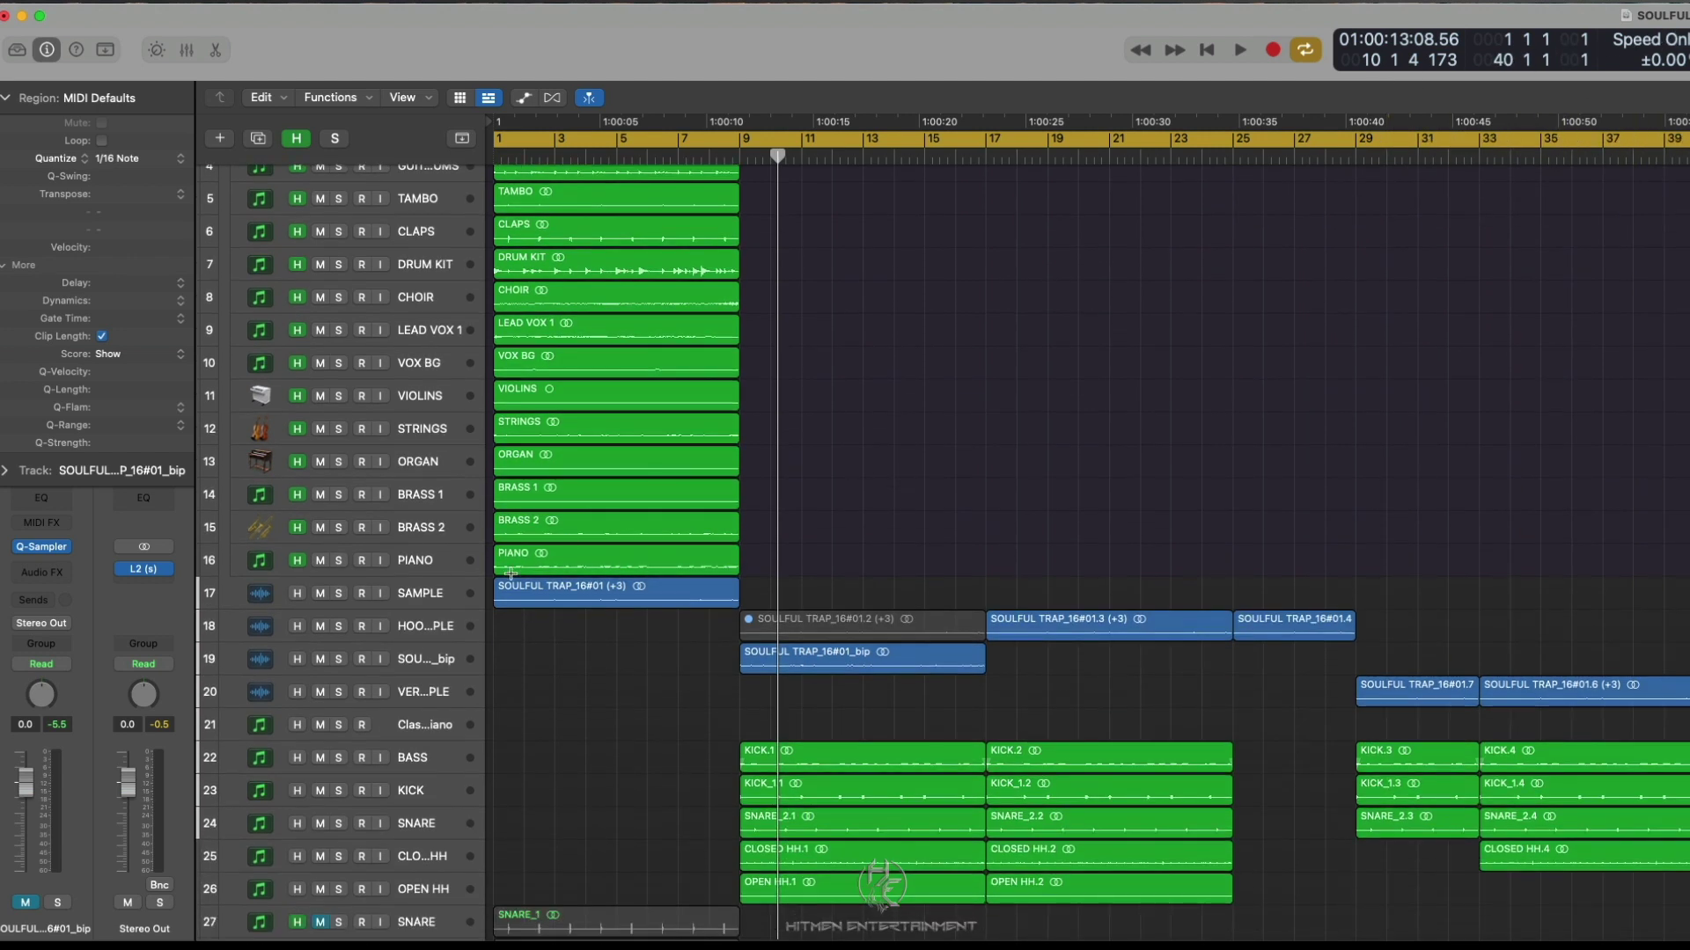
left_click(419, 596)
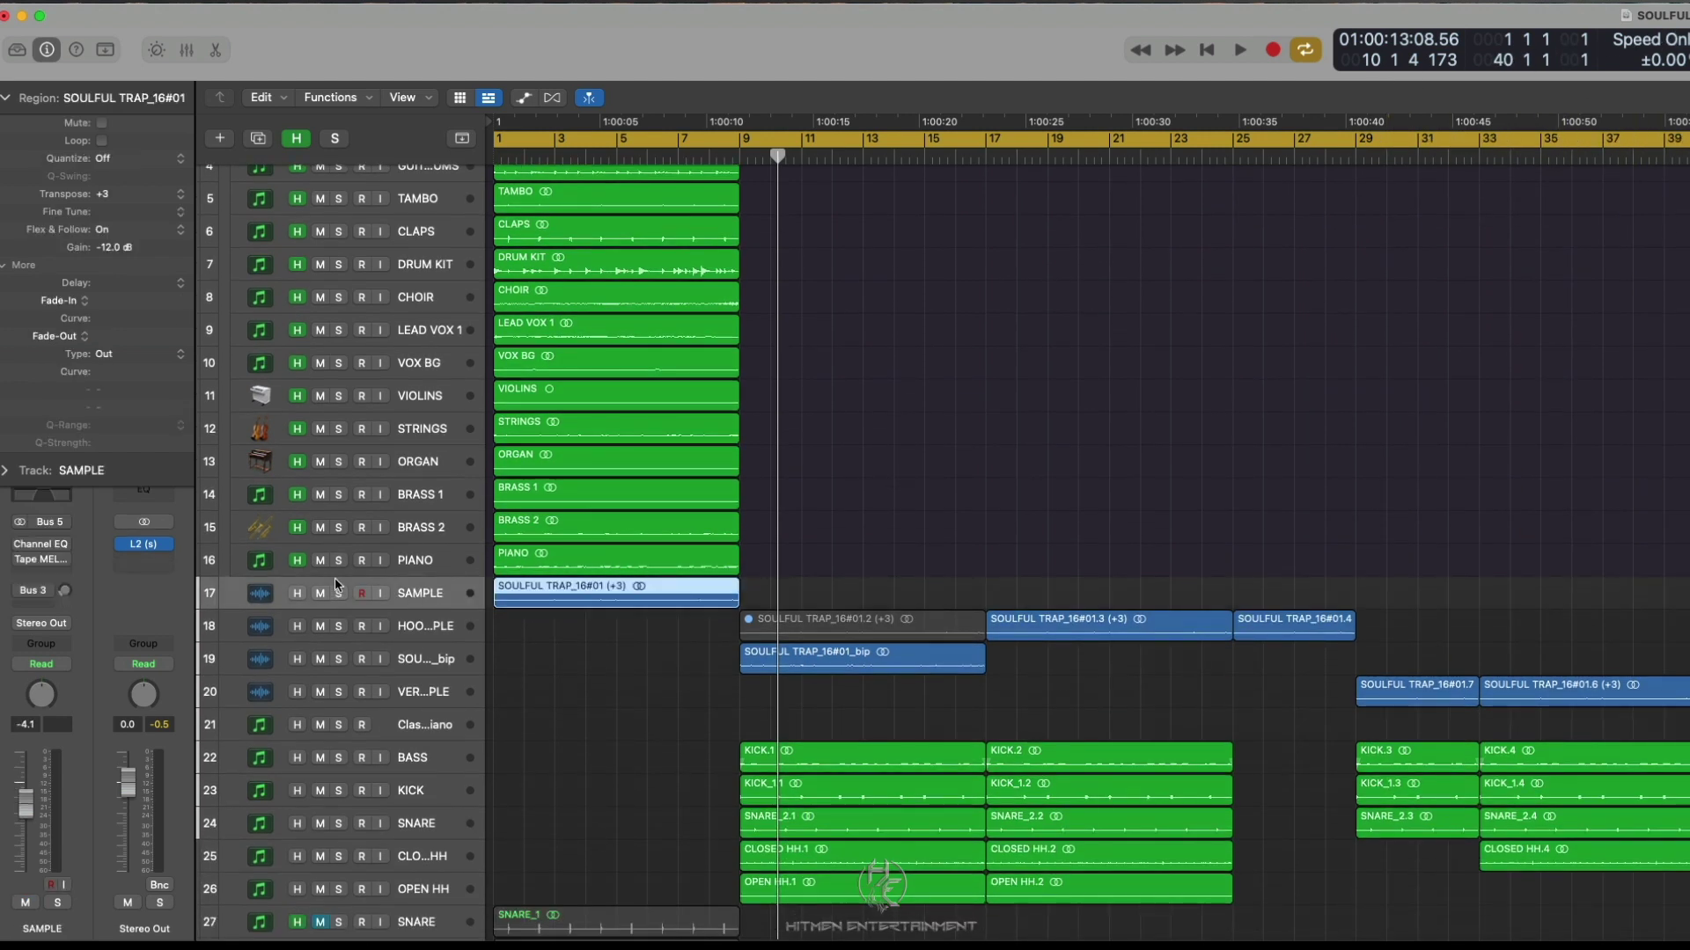
scroll(384, 270, "up", 3)
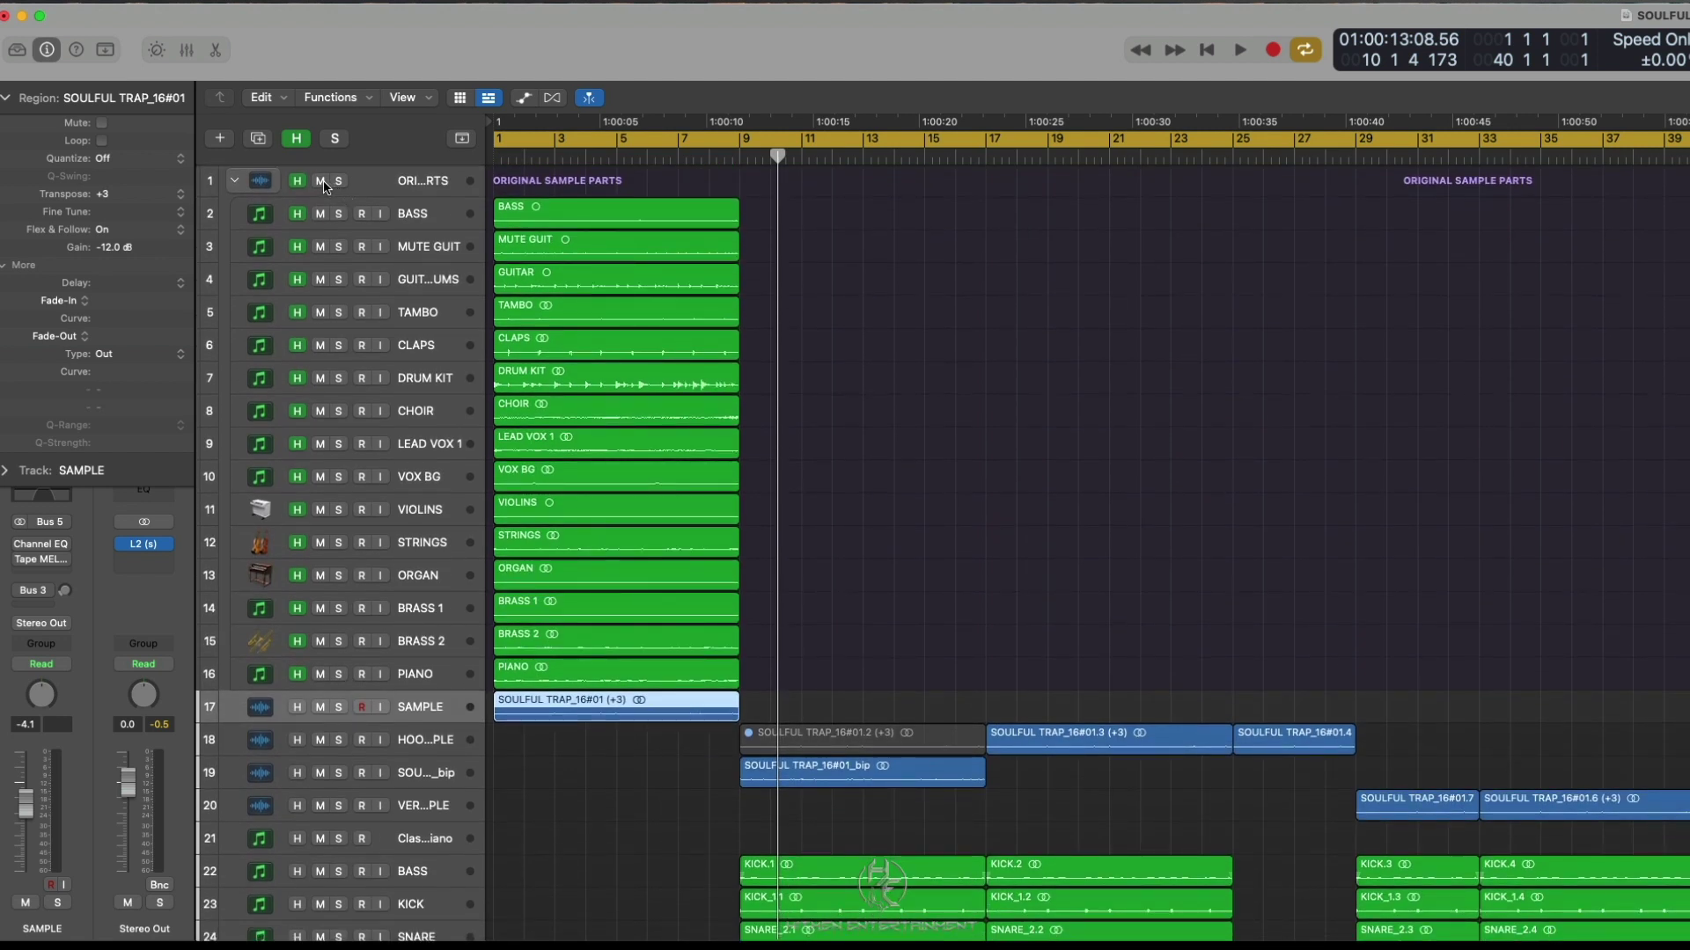
left_click(321, 182)
left_click(232, 181)
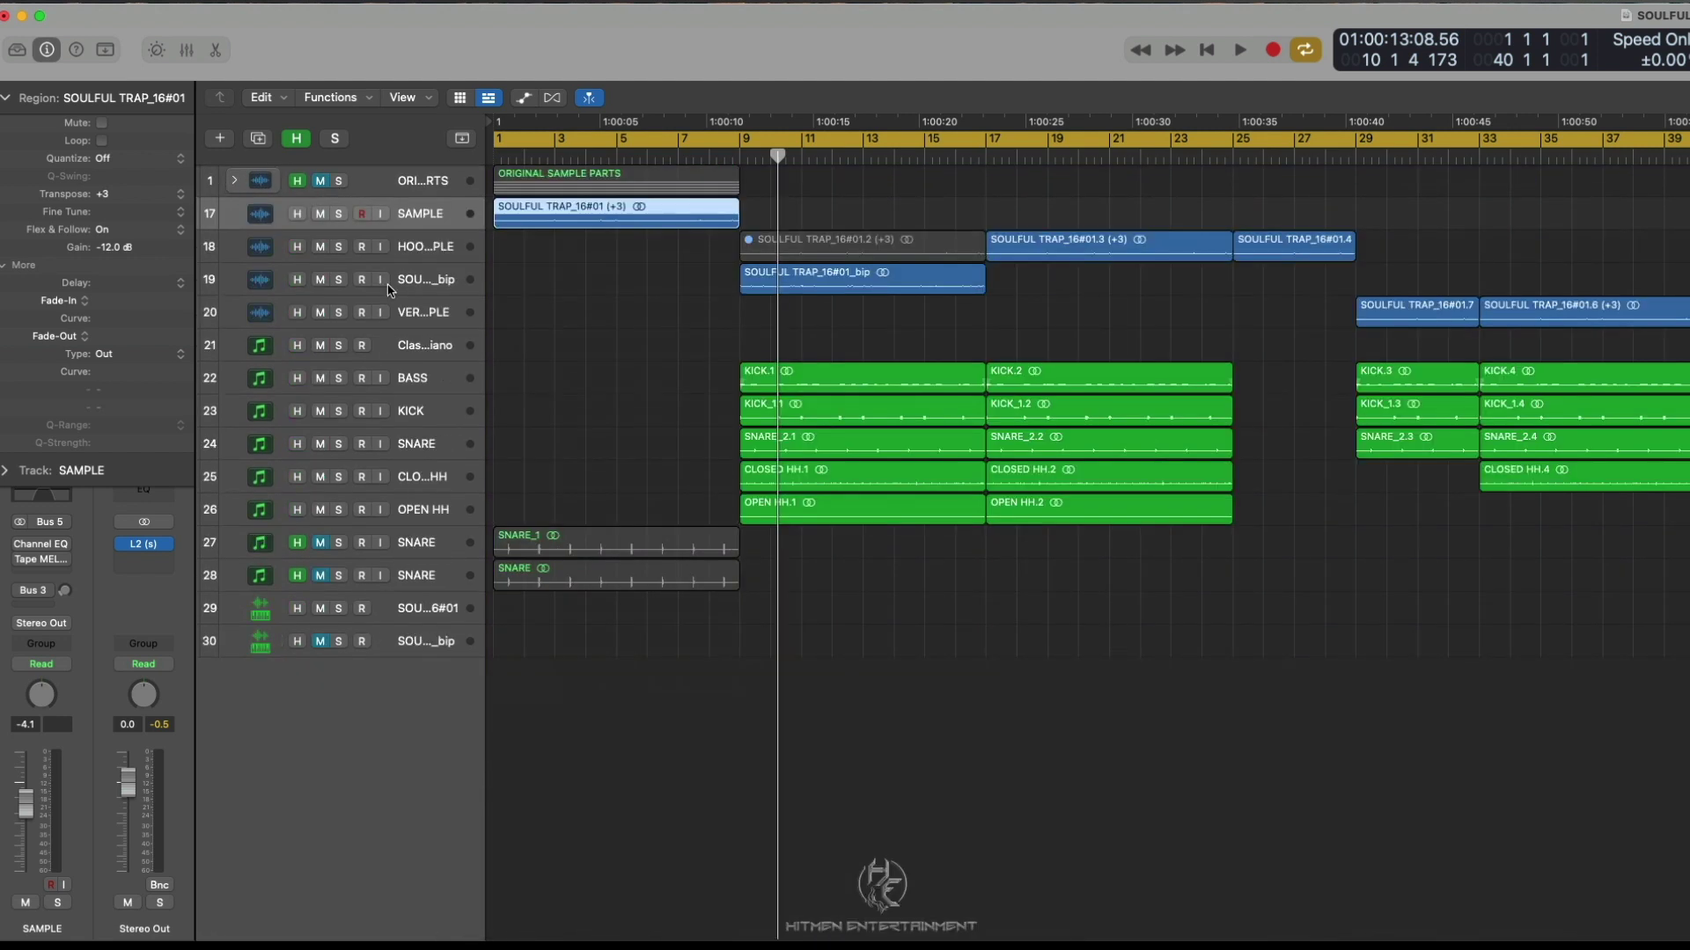
Play the arrangement from bar 1 through the verse section and return the playhead to the start
key("Return")
key("space")
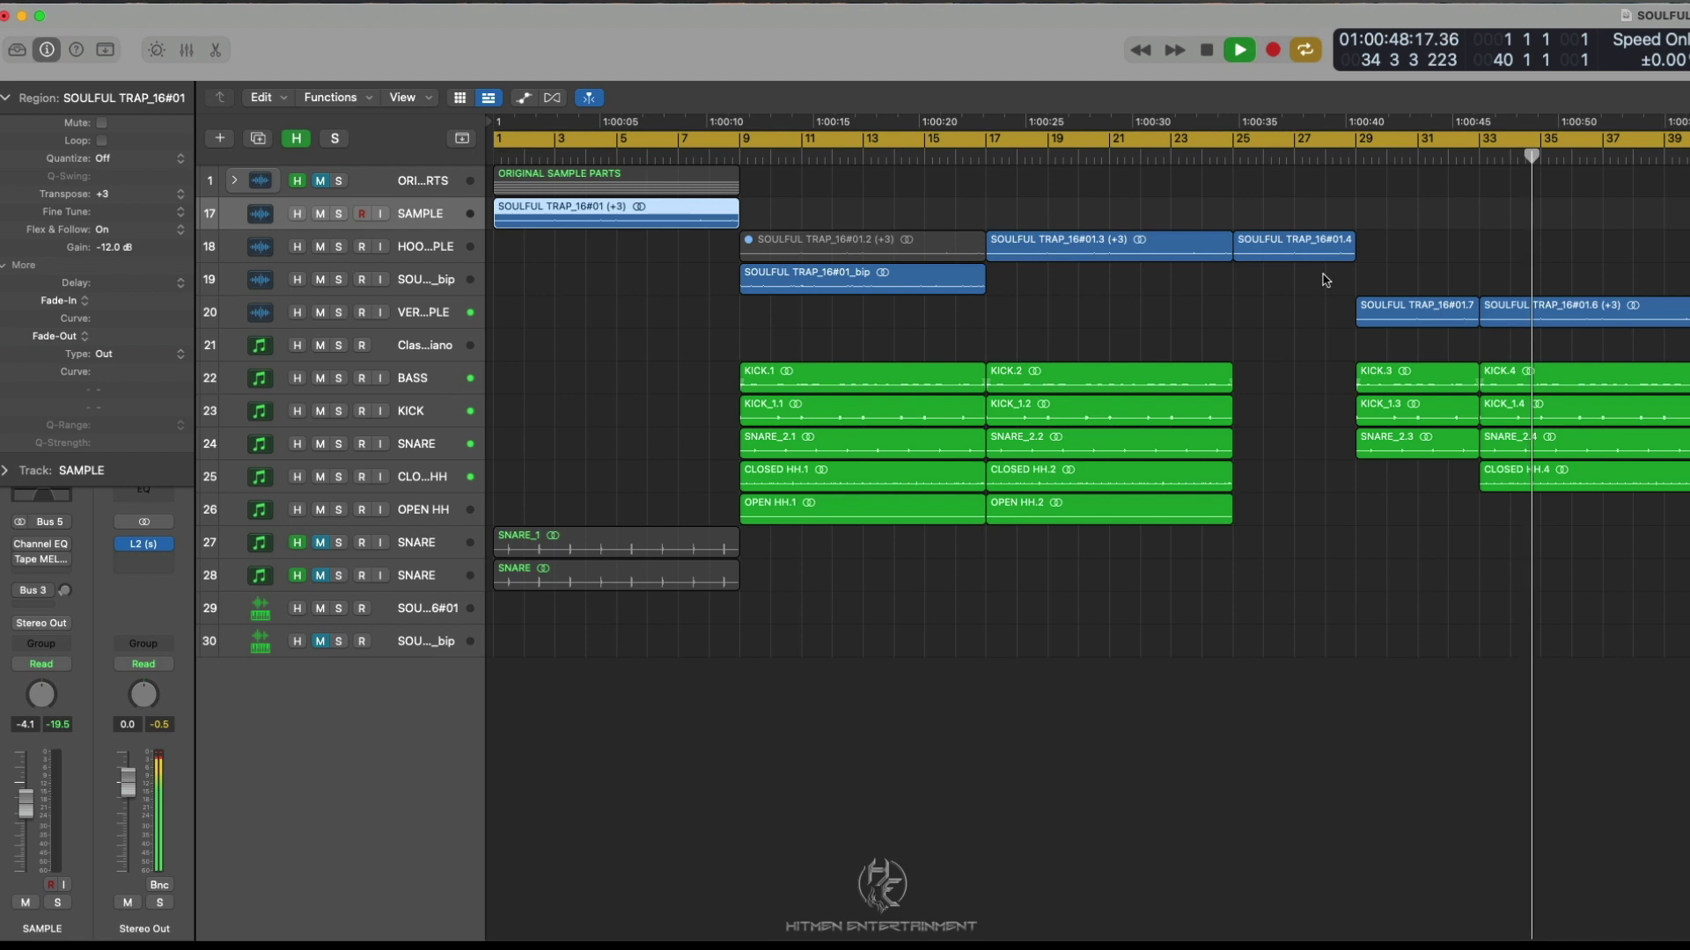
key("space")
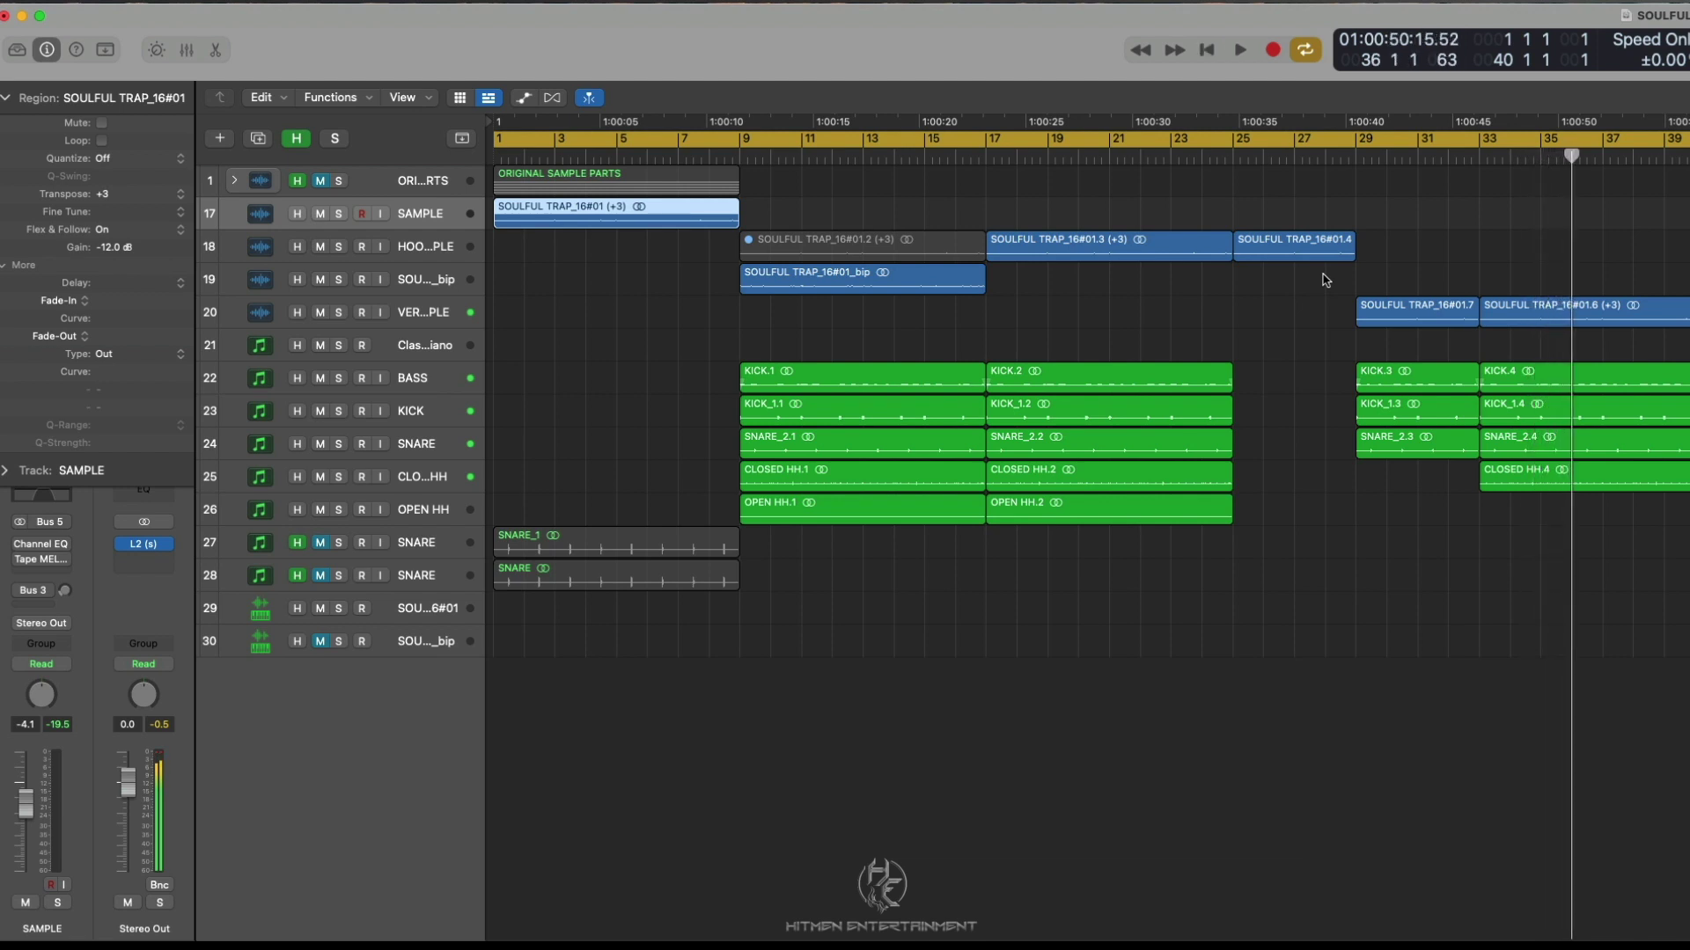
key("Return")
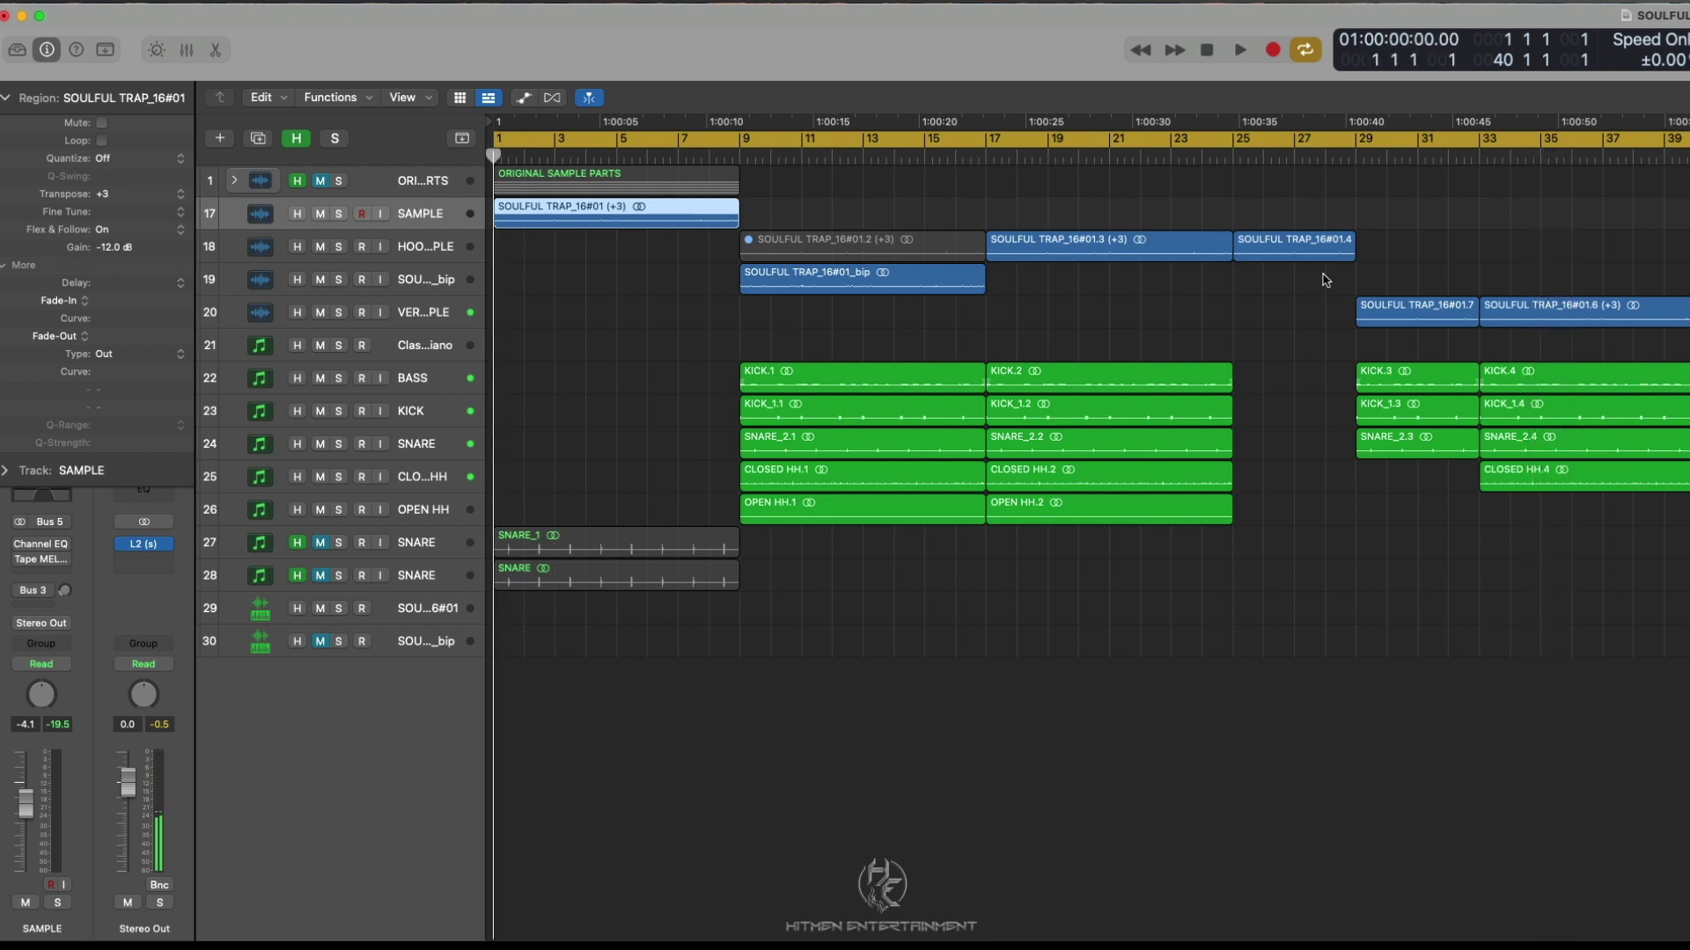